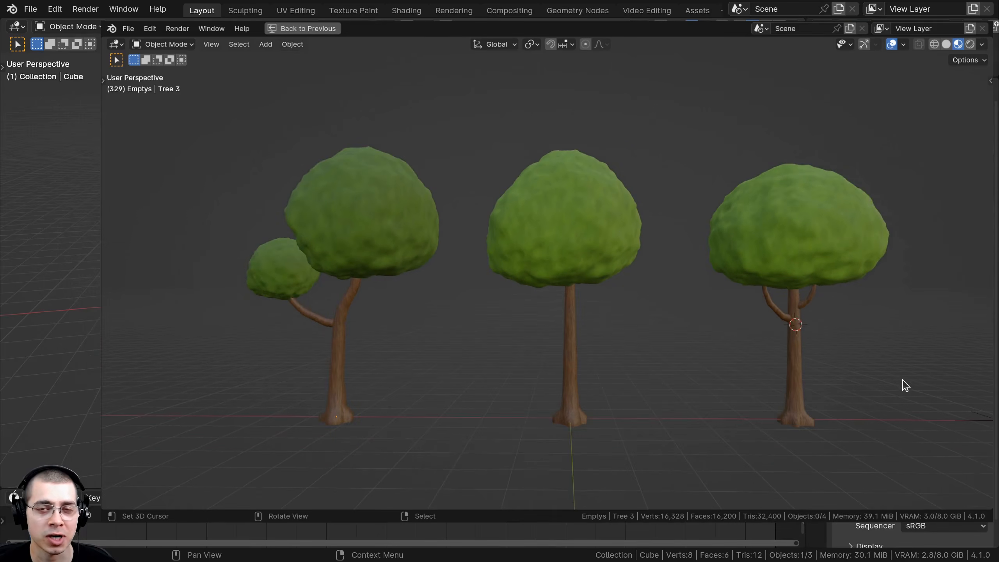
Step: Examine the finished trees, small plants and ground, and preview the forest scene from the camera in rendered shading
middle_drag(903, 381, 598, 368)
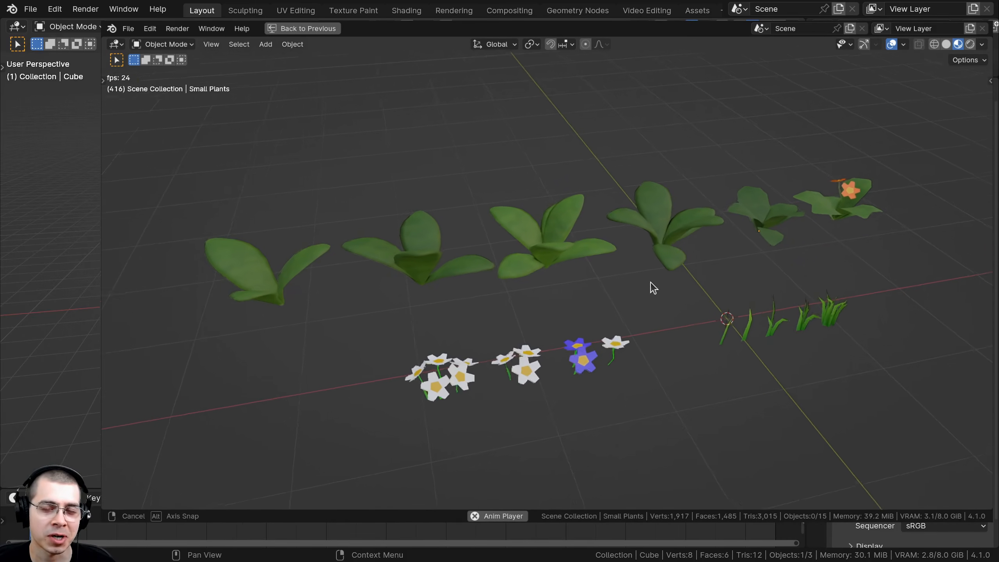
scroll(649, 286, up, 6)
middle_drag(652, 293, 439, 326)
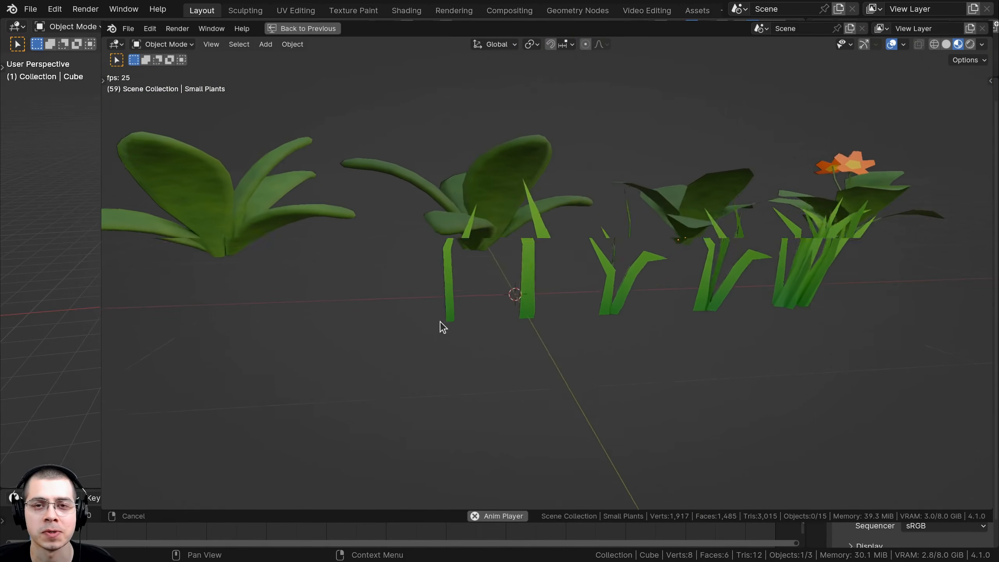
middle_drag(560, 410, 524, 287)
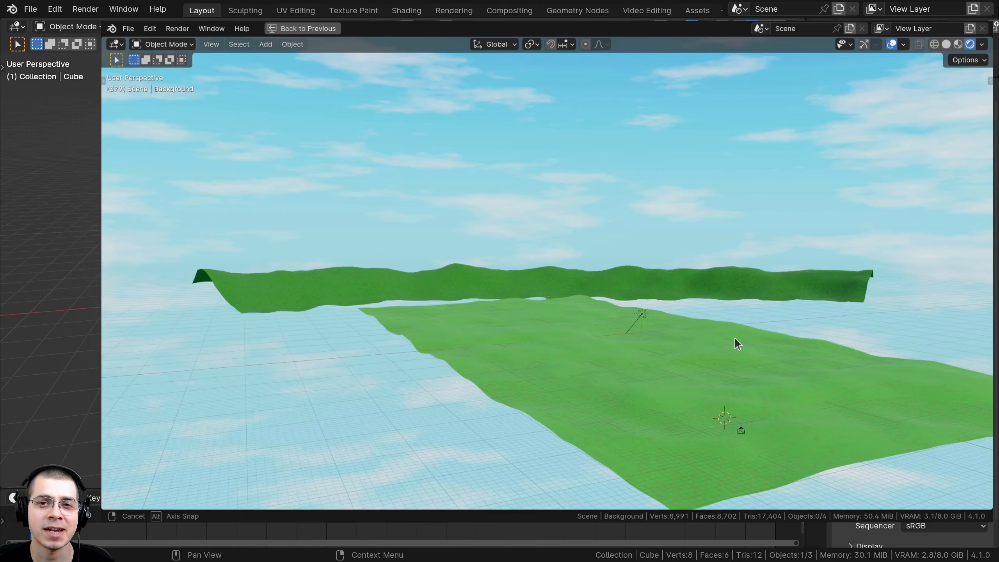
middle_drag(736, 341, 471, 375)
key(KP_0)
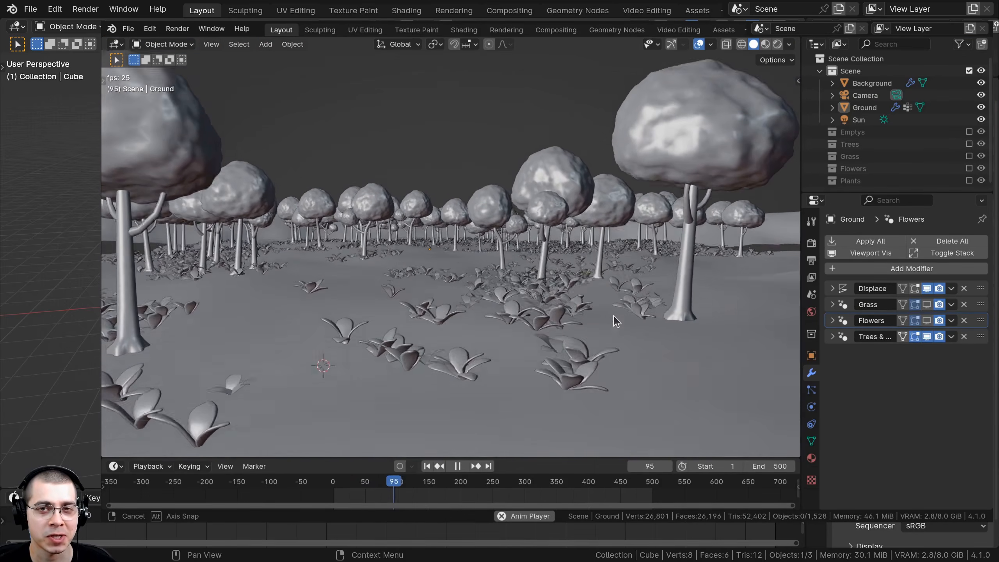
key(z)
click(623, 272)
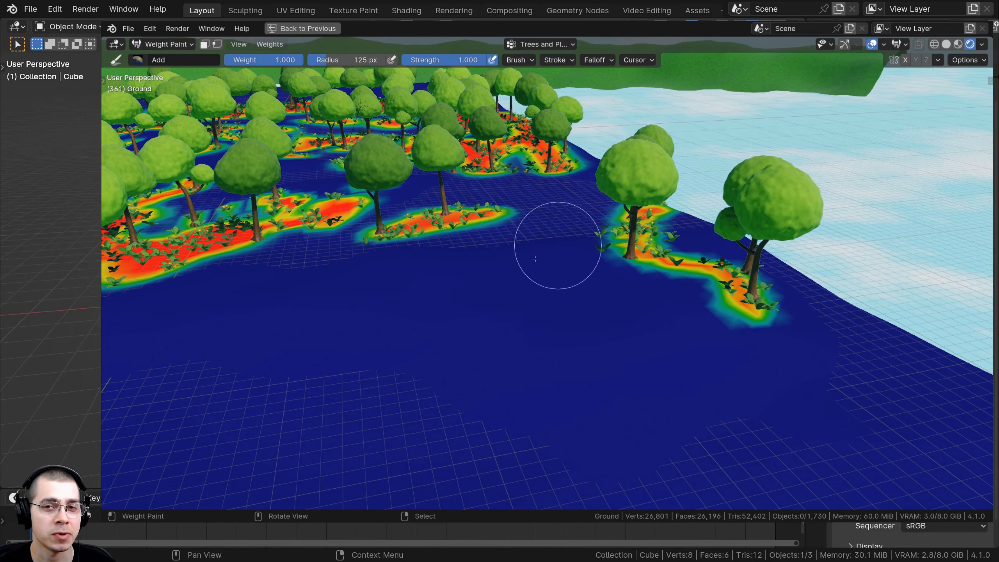
Step: Paint weight 1.000 with a 125 px brush across bare areas of the ground to grow more trees and plants
mouse_move(535, 259)
mouse_down()
mouse_move(446, 290)
mouse_move(357, 397)
mouse_up()
mouse_move(645, 276)
mouse_down()
mouse_move(591, 334)
mouse_move(625, 422)
mouse_up()
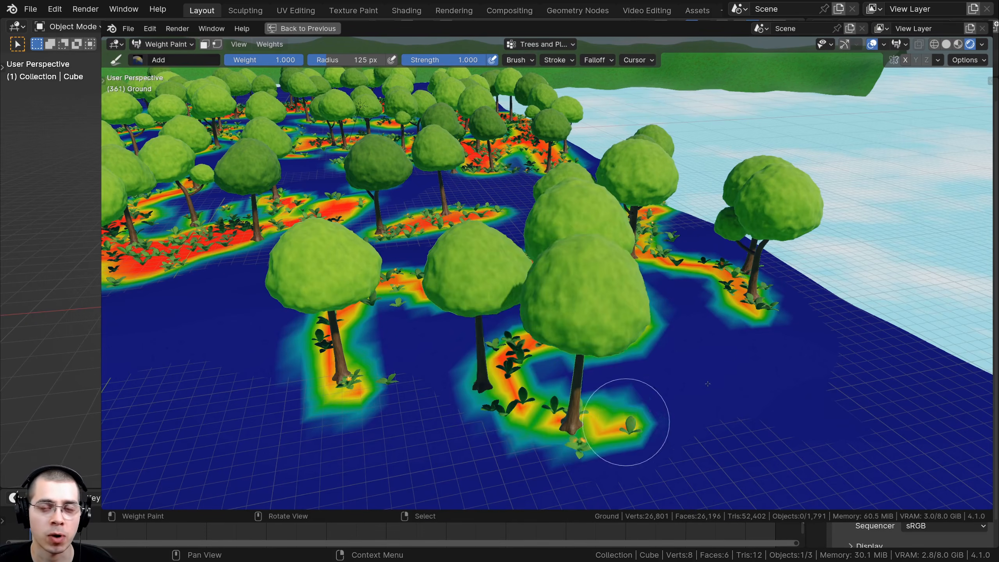
mouse_move(707, 384)
mouse_down()
mouse_move(872, 373)
mouse_move(676, 440)
mouse_move(146, 324)
mouse_up()
shift+middle_drag(146, 324, 224, 305)
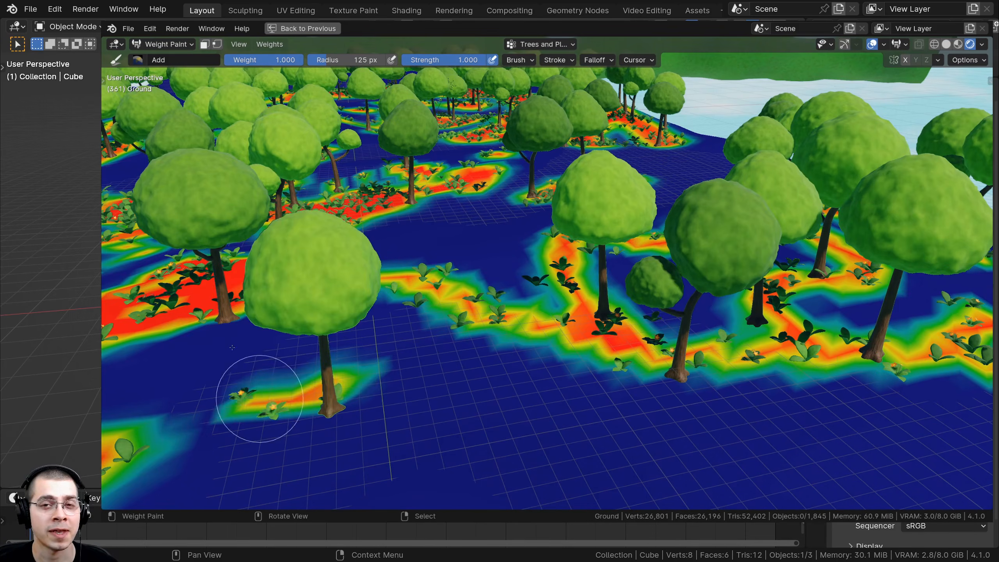
drag(257, 395, 468, 223)
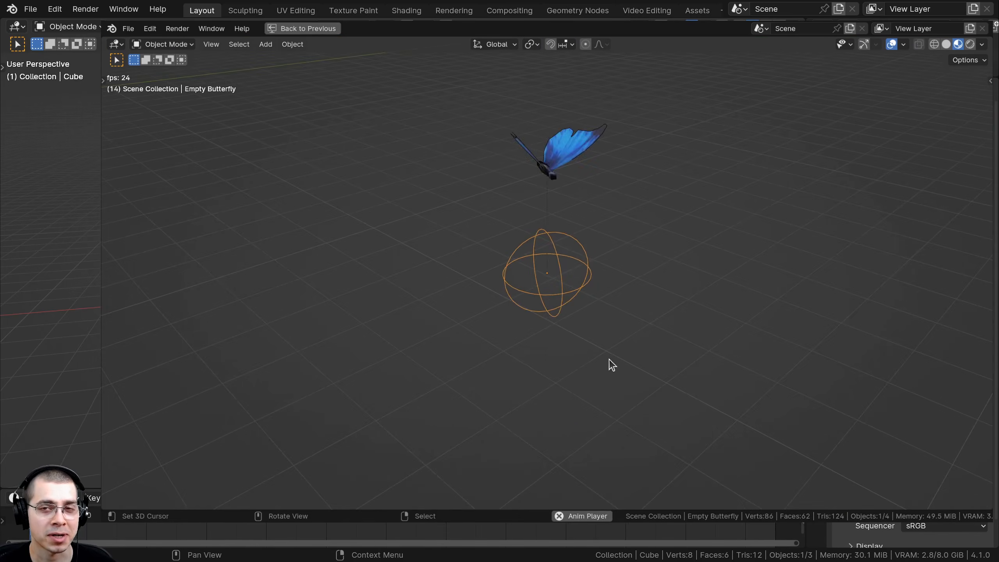
Step: Examine the butterfly animation around its sphere empty and play it back within the complete forest scene
middle_drag(564, 408, 417, 391)
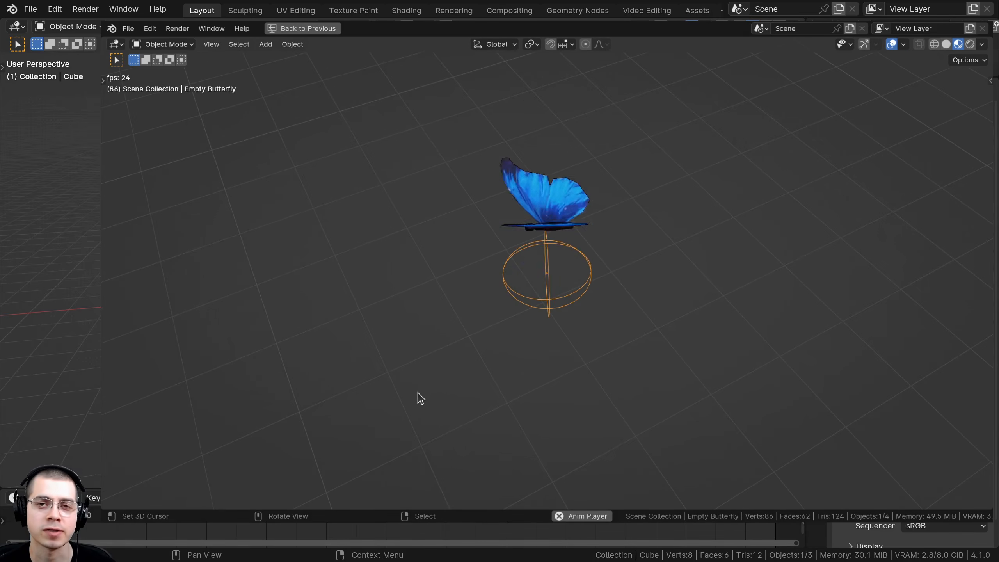
click(281, 28)
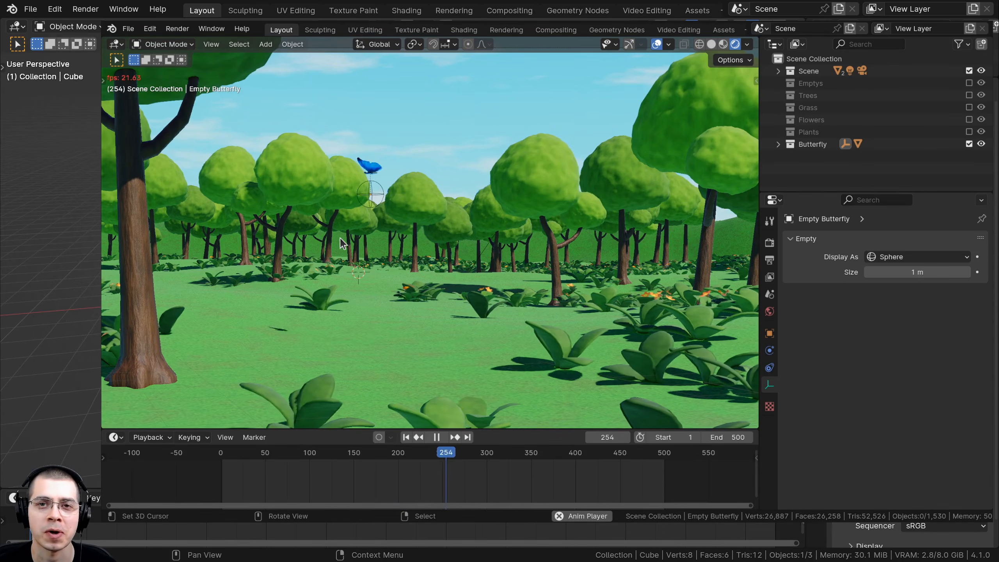
shift+middle_drag(339, 239, 635, 239)
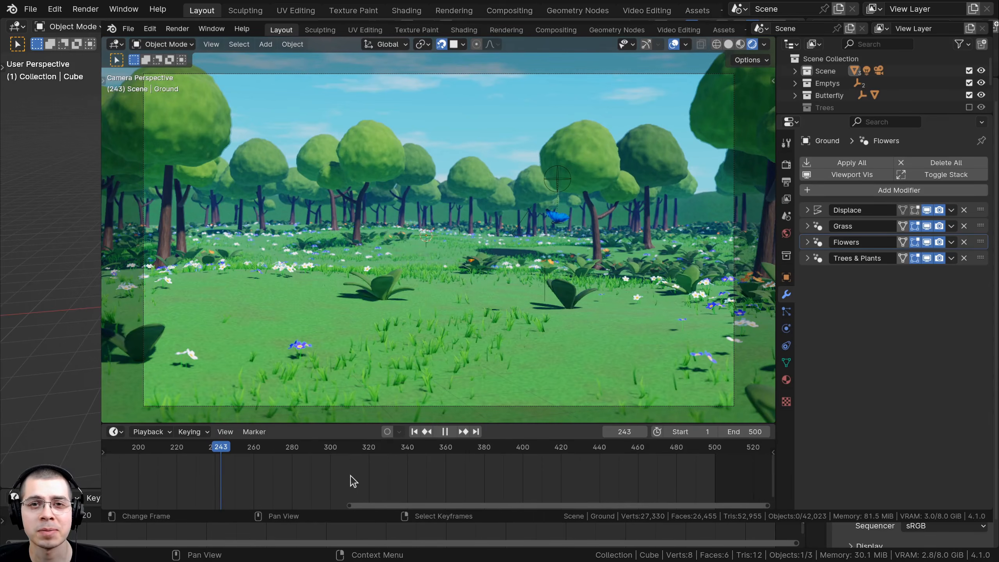
key(space)
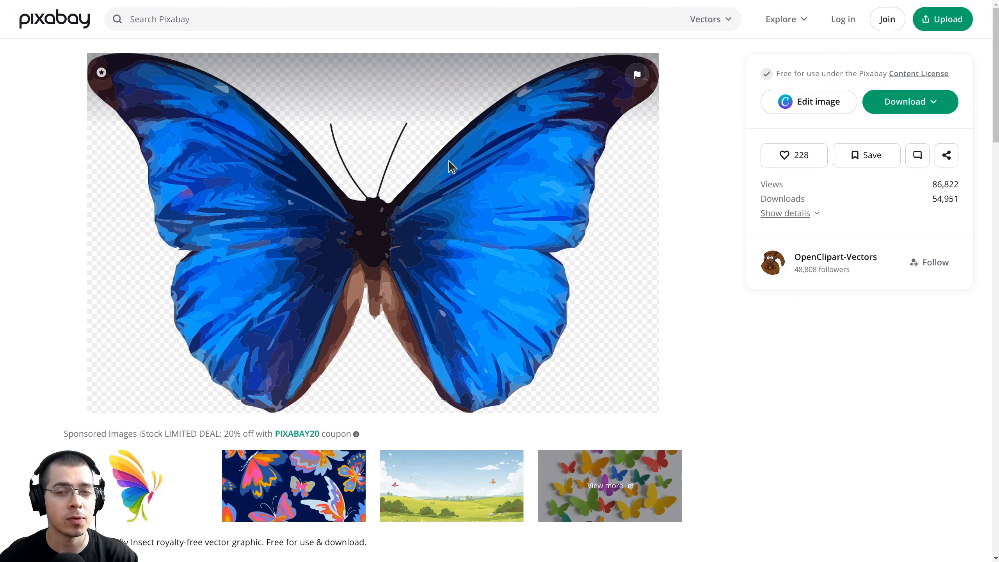
Step: Open the download options for the blue butterfly vector image on Pixabay
click(891, 111)
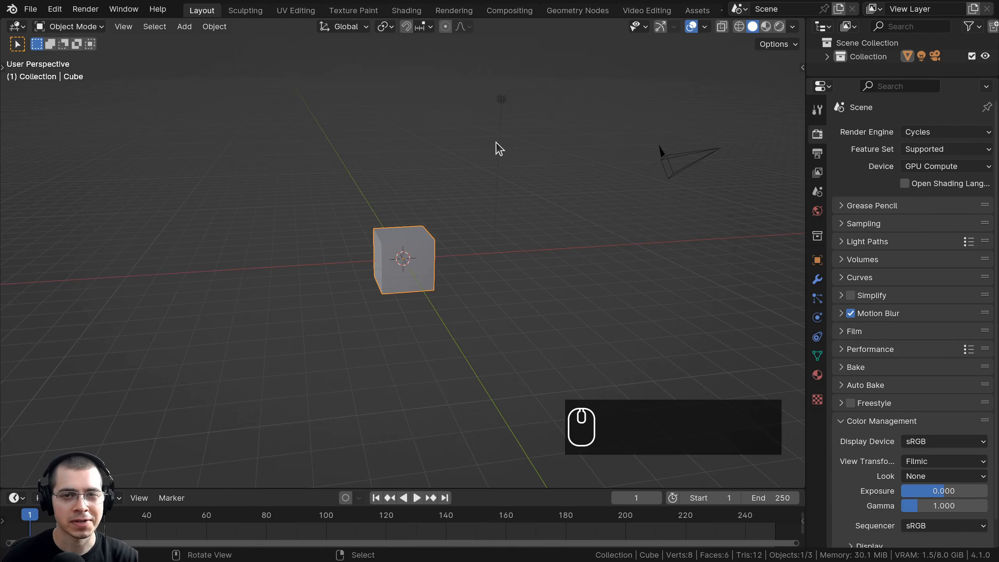
mouse_move(495, 149)
middle_down()
mouse_move(470, 154)
mouse_move(484, 157)
middle_up()
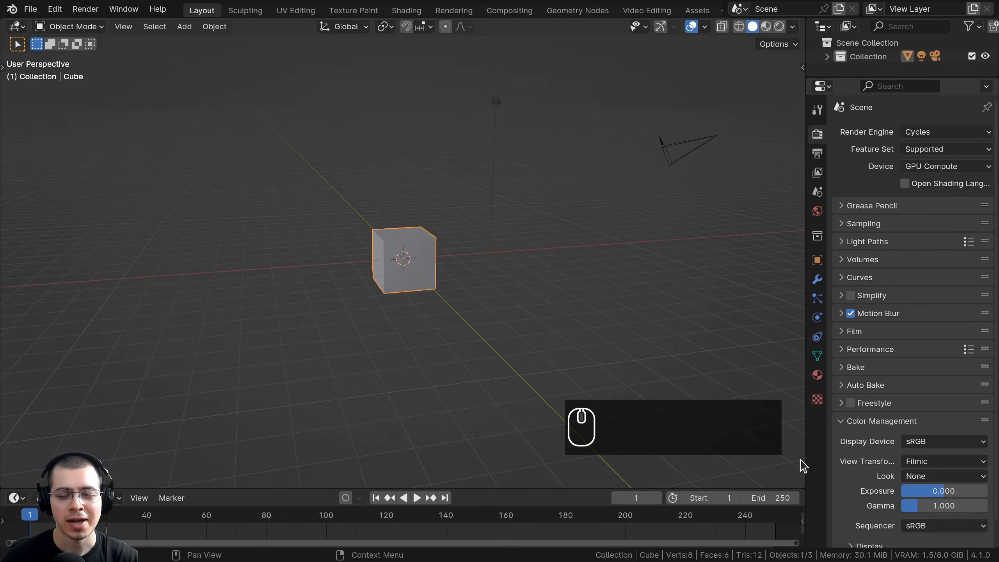
shift+middle_drag(509, 339, 496, 334)
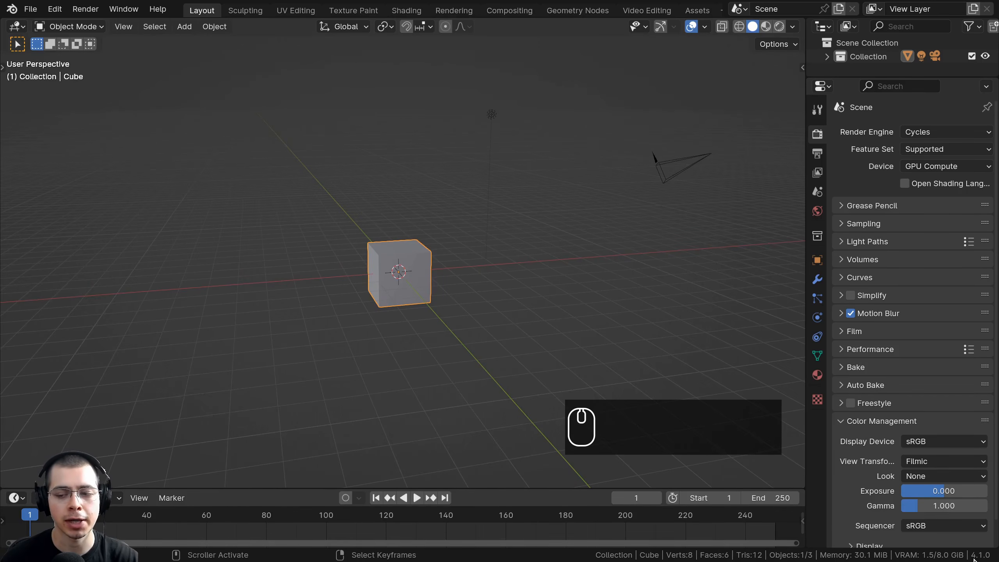
middle_drag(431, 241, 384, 236)
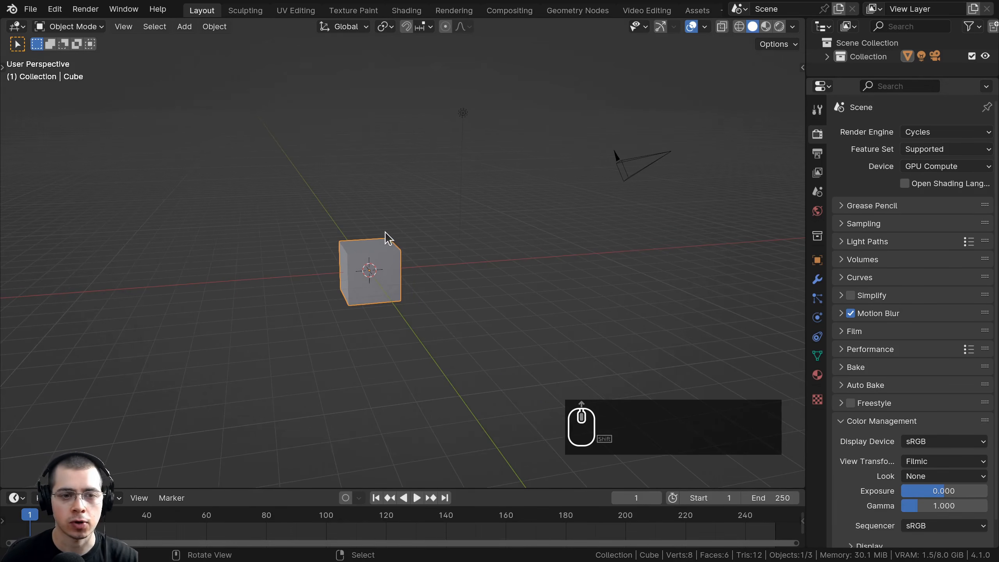
shift+scroll(383, 230, up, 3)
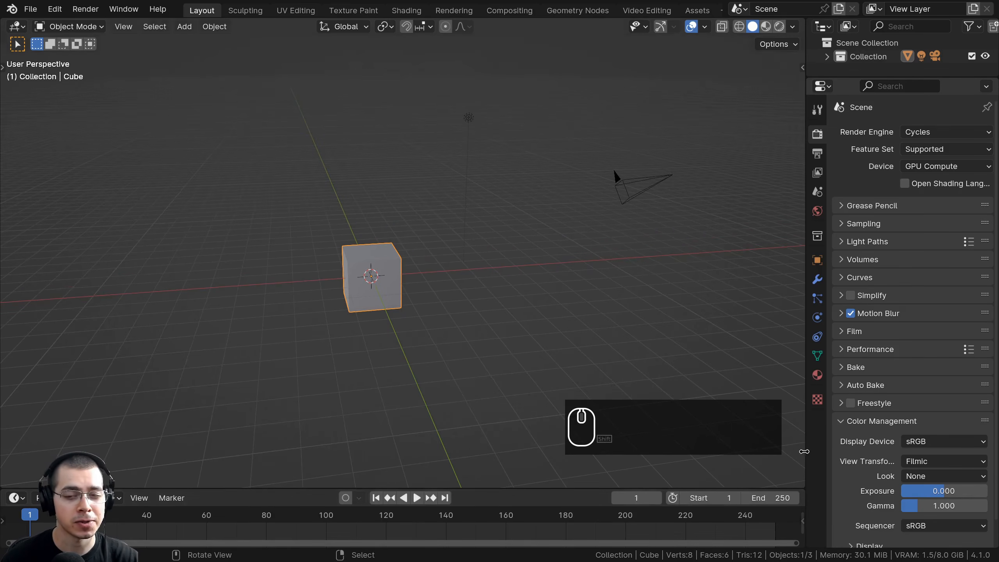
right_click(521, 224)
scroll(492, 336, up, 1)
middle_drag(452, 329, 444, 290)
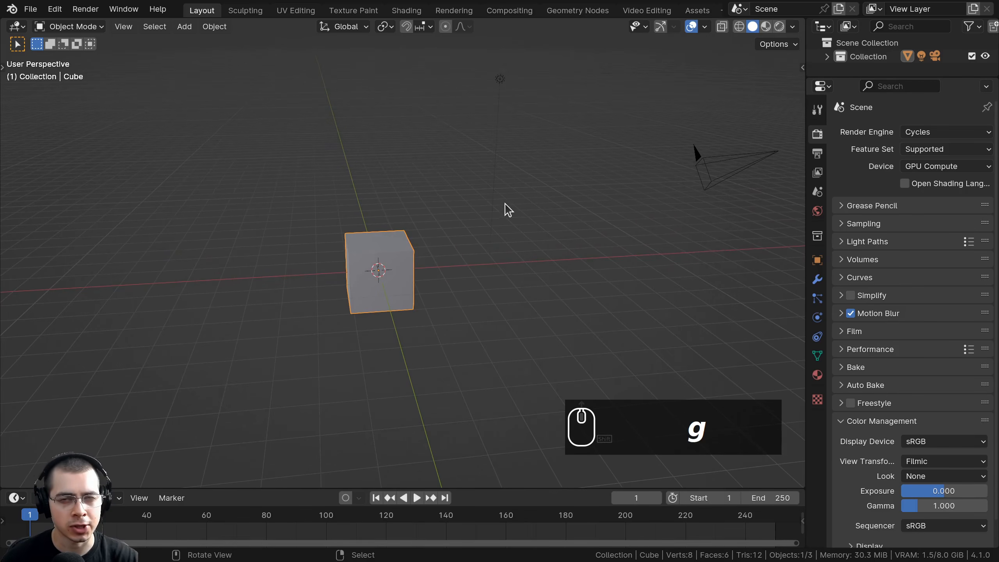
shift+middle_drag(508, 209, 580, 240)
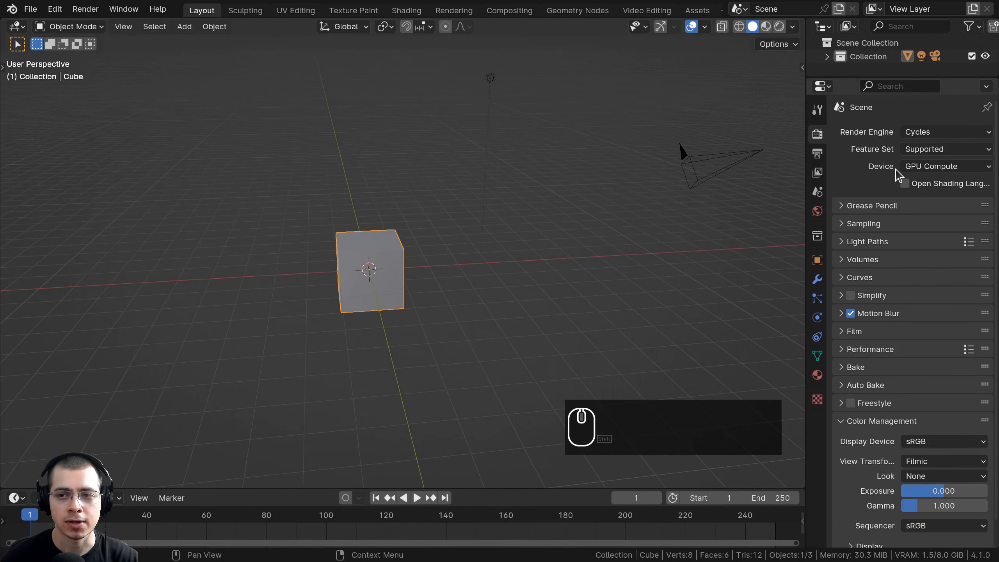
Step: Set the render engine to EEVEE with 5 viewport and 30 render samples, and widen the properties editor
click(922, 136)
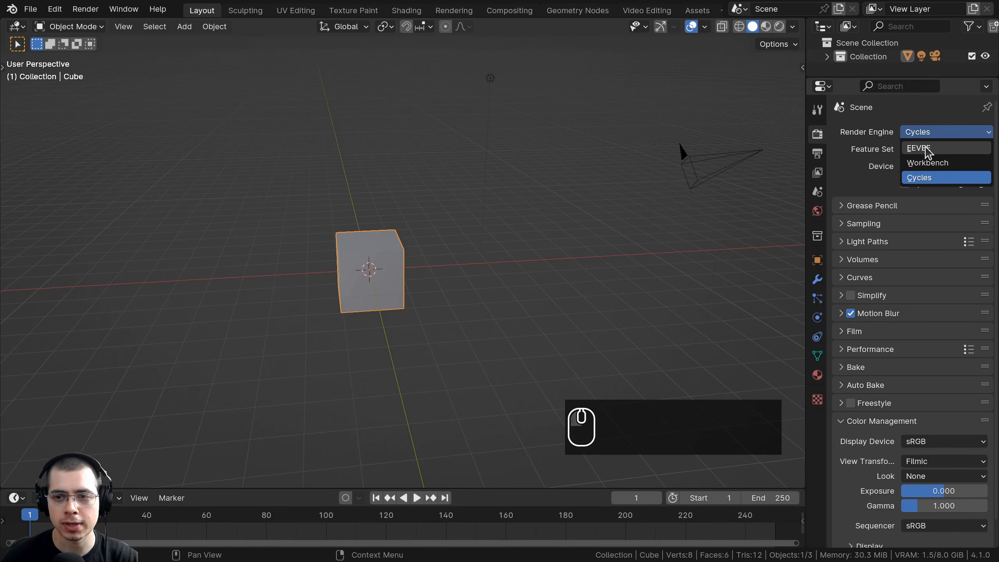
click(927, 148)
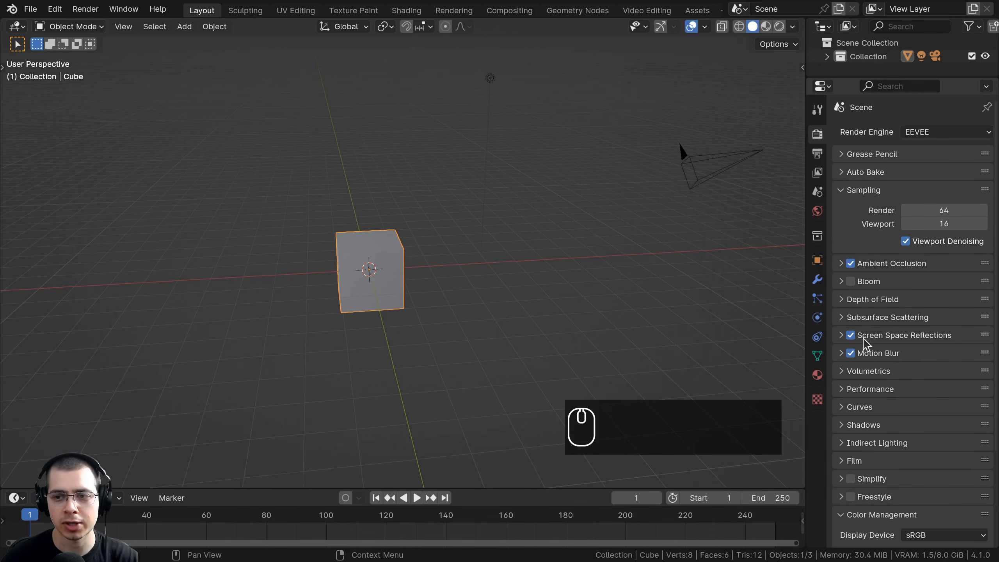
click(948, 224)
text(5)
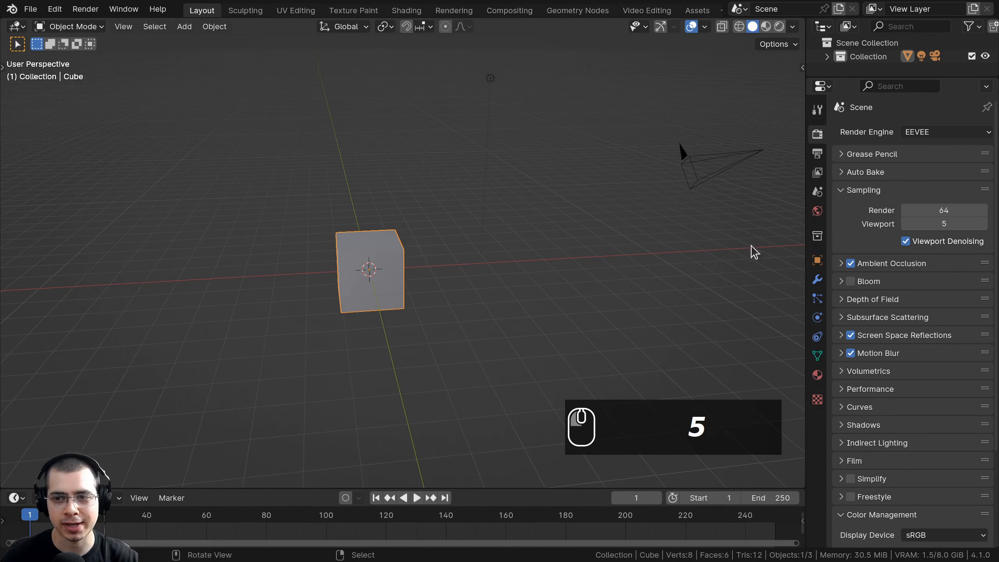
click(962, 210)
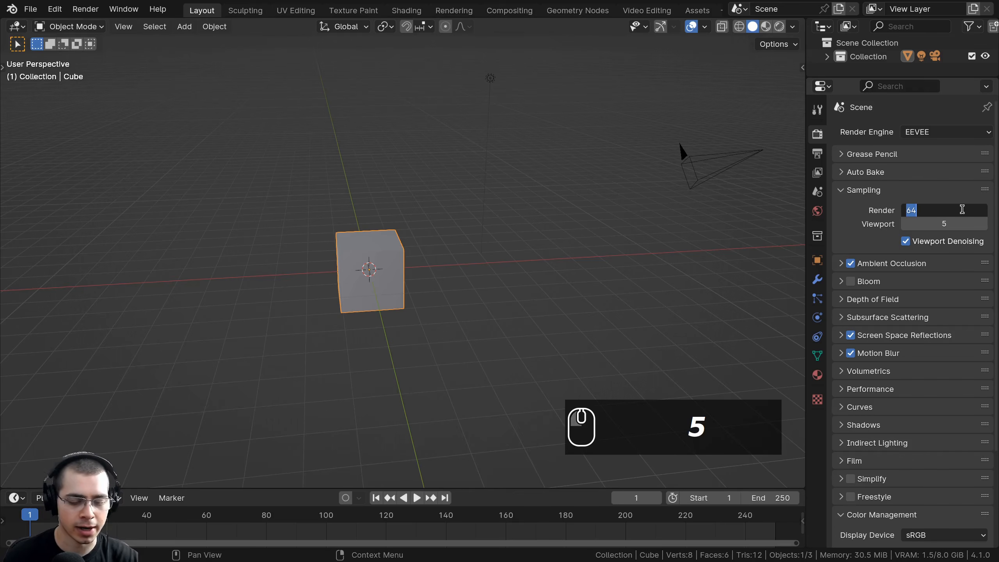
text(30)
key(Return)
drag(806, 196, 770, 197)
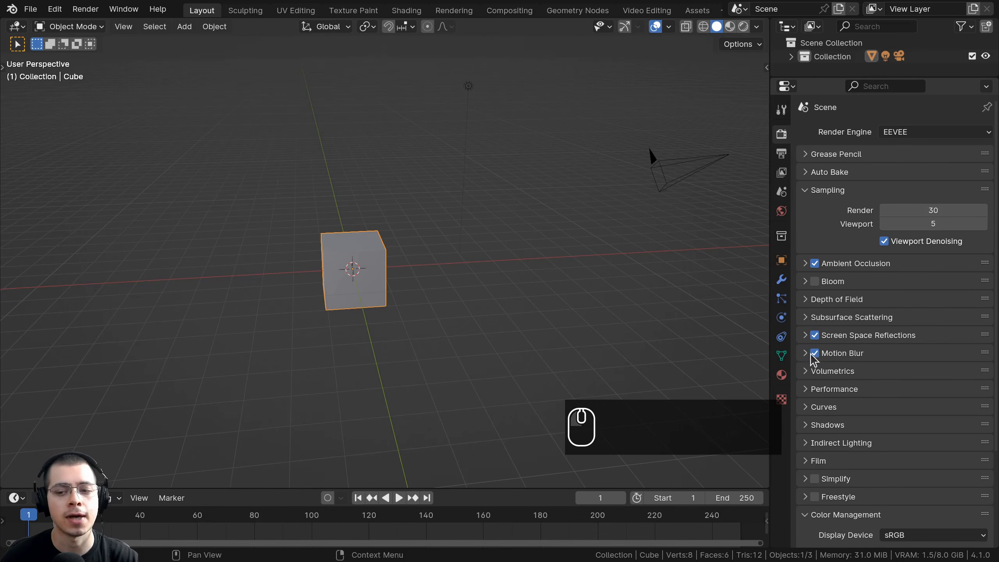
Step: Delete all the default objects: the cube, the light and the camera
shift+middle_drag(345, 248, 345, 253)
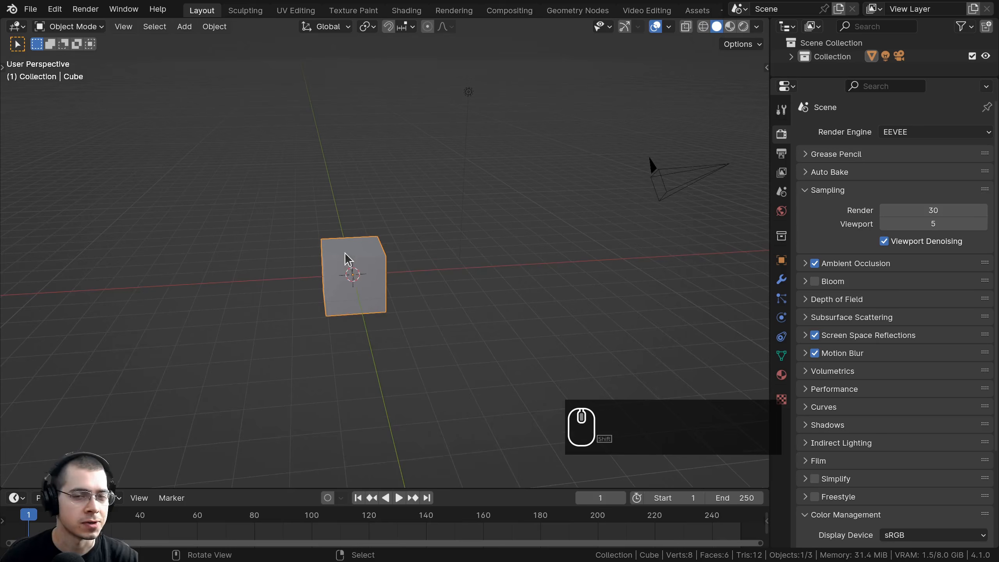
shift+middle_drag(356, 216, 349, 211)
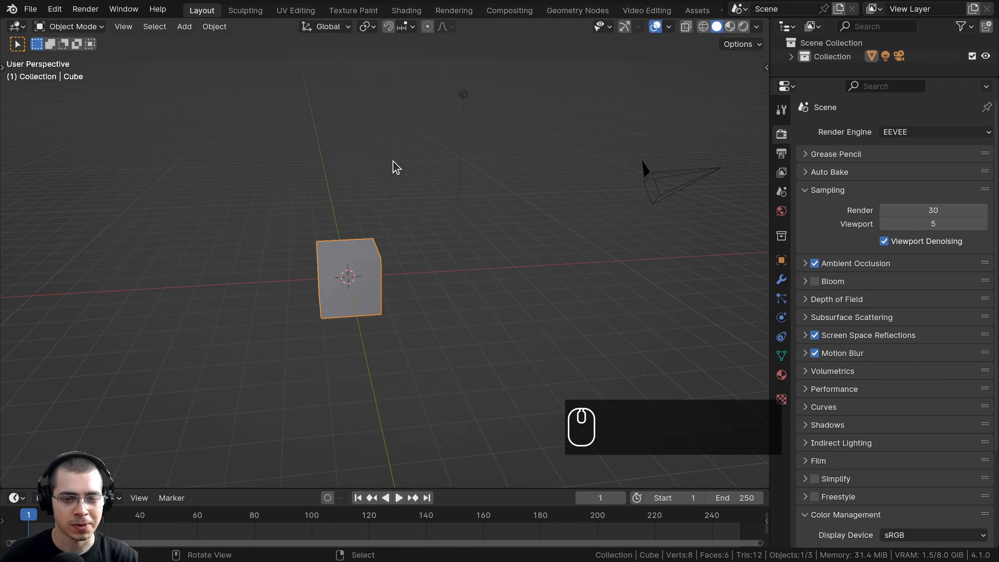
key(a)
key(a)
scroll(431, 196, down, 2)
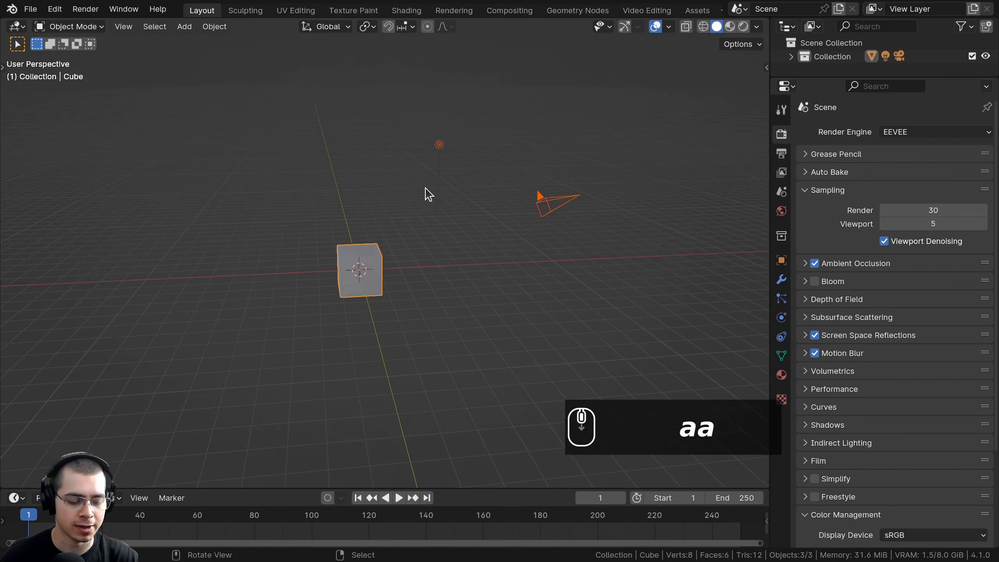
key(x)
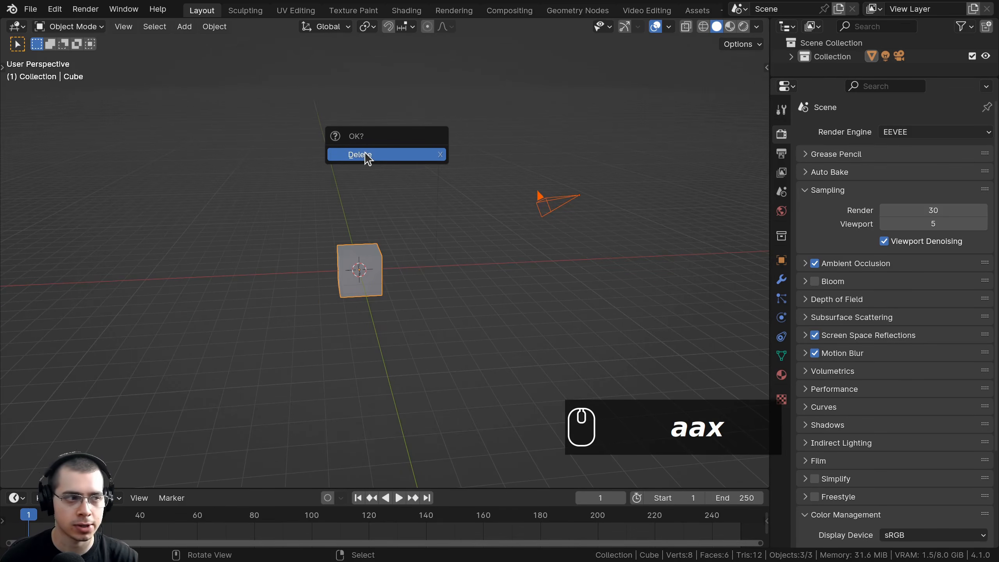
click(365, 155)
Step: Add a cylinder mesh at the scene's origin
key(shift+a)
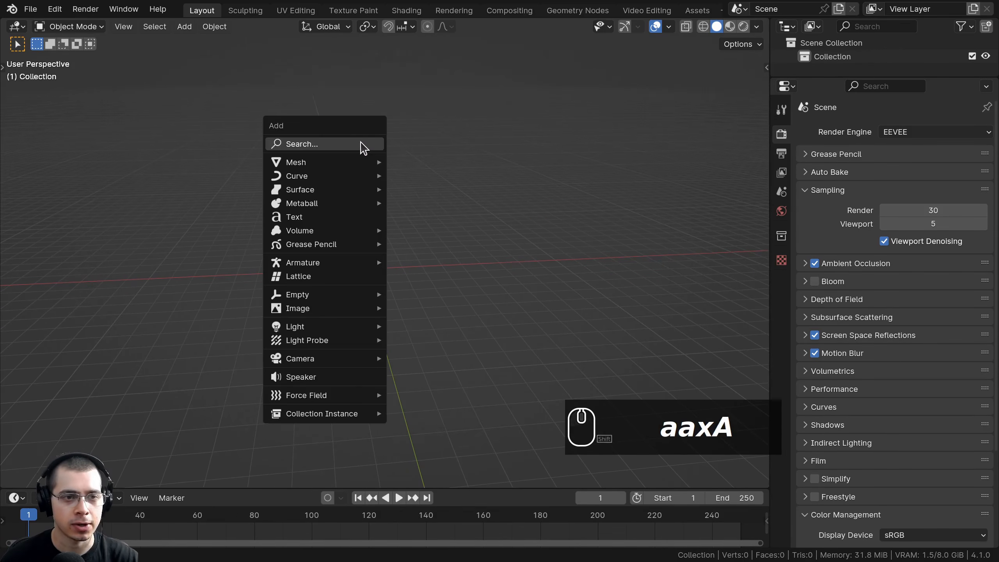
mouse_move(291, 162)
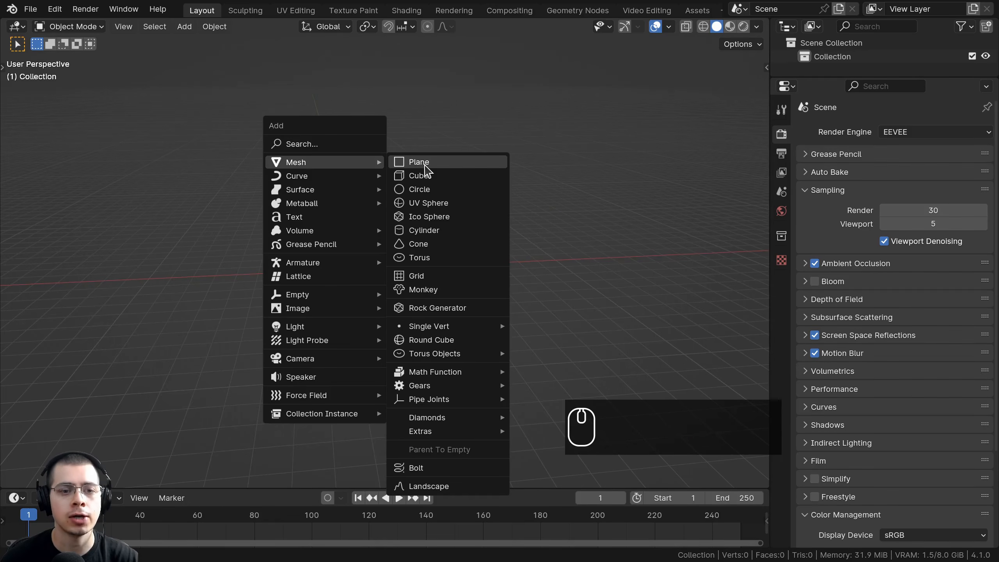
click(427, 231)
Step: Scale the cylinder uniformly by a factor of 0.2
scroll(433, 227, up, 3)
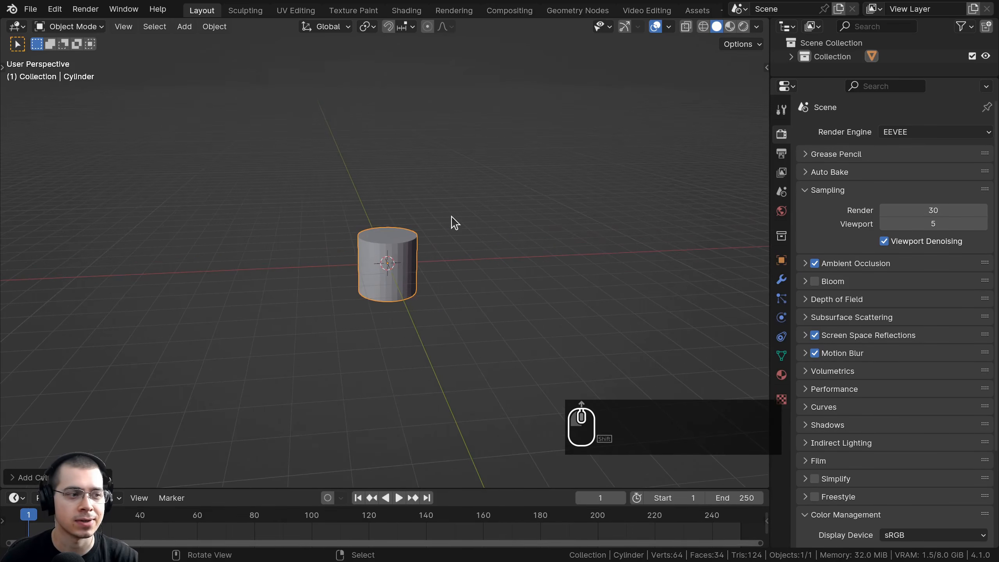
shift+middle_drag(509, 187, 433, 139)
scroll(426, 215, up, 3)
middle_drag(503, 279, 473, 297)
scroll(472, 297, up, 2)
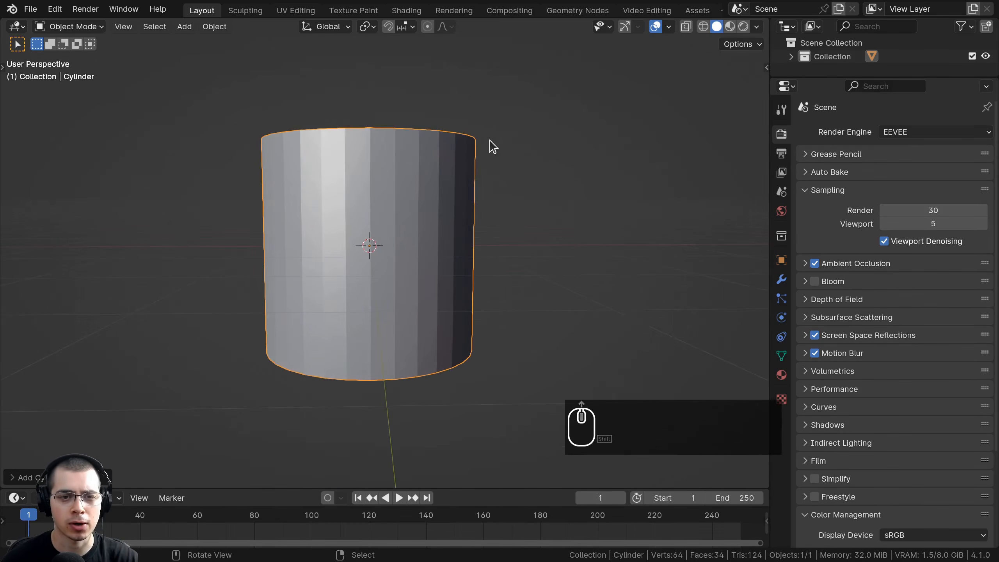
middle_drag(491, 158, 537, 192)
scroll(596, 202, down, 2)
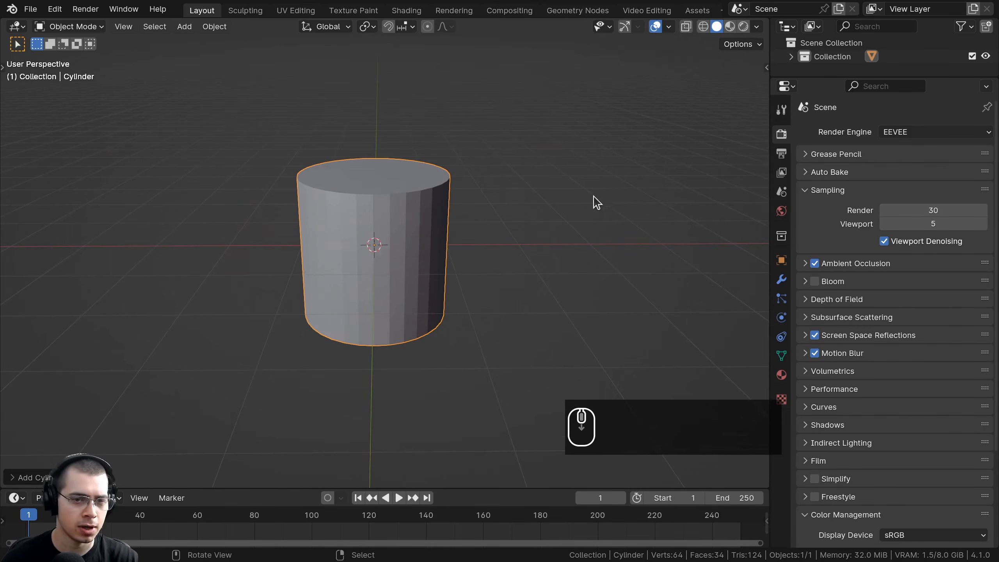
key(s)
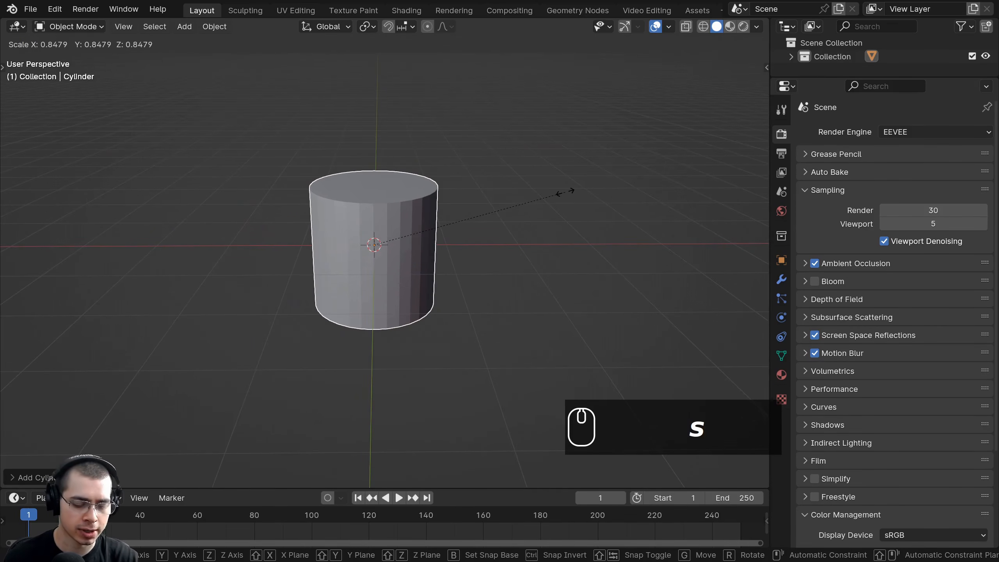
text(.2)
key(Return)
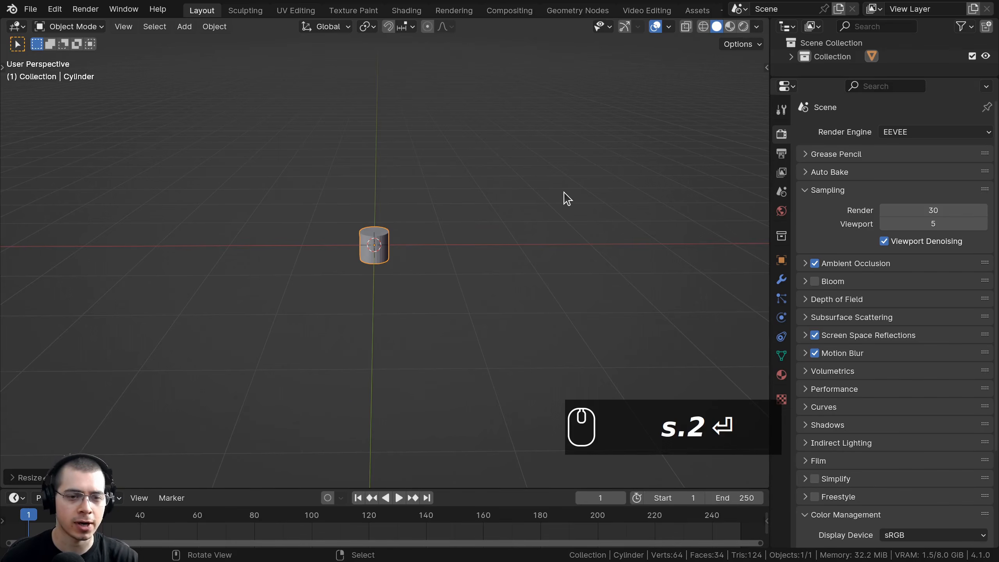
Step: Apply the cylinder's scale
scroll(386, 200, up, 4)
key(ctrl+a)
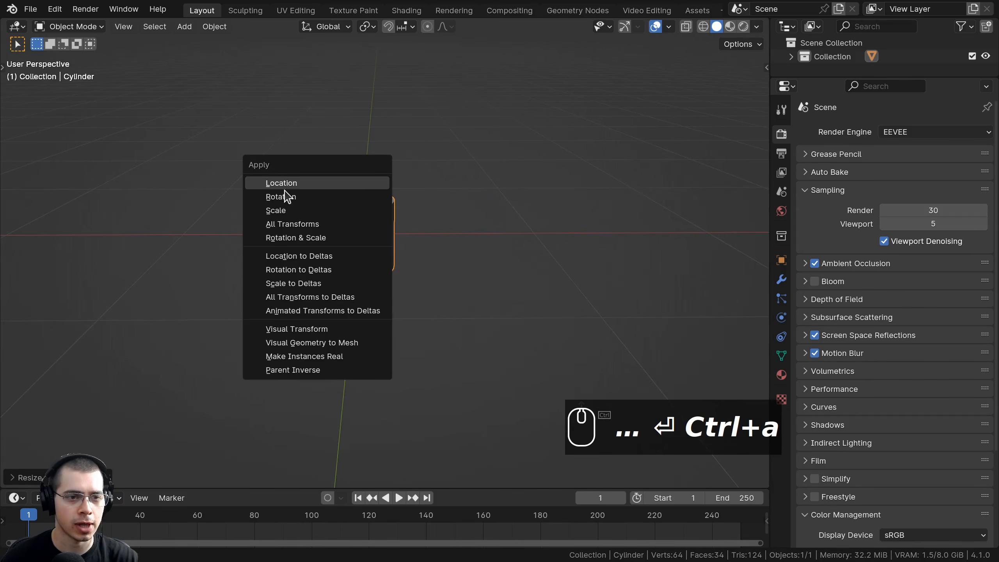
click(283, 210)
Step: Save the scene as "Forest 1.blend" in the Part 1 folder
scroll(522, 257, up, 3)
shift+middle_drag(440, 207, 395, 248)
middle_drag(492, 213, 428, 206)
click(30, 12)
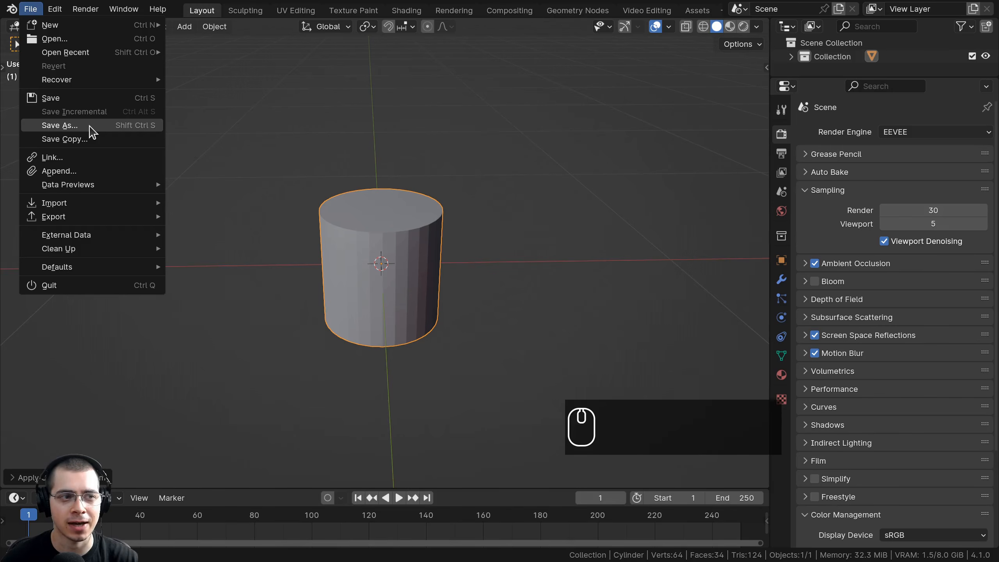
click(60, 125)
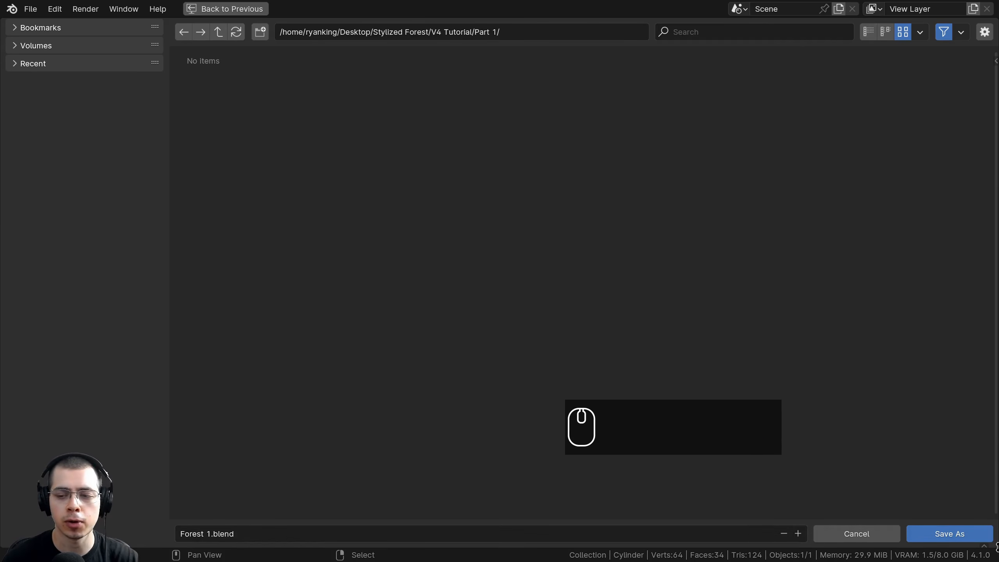
click(940, 531)
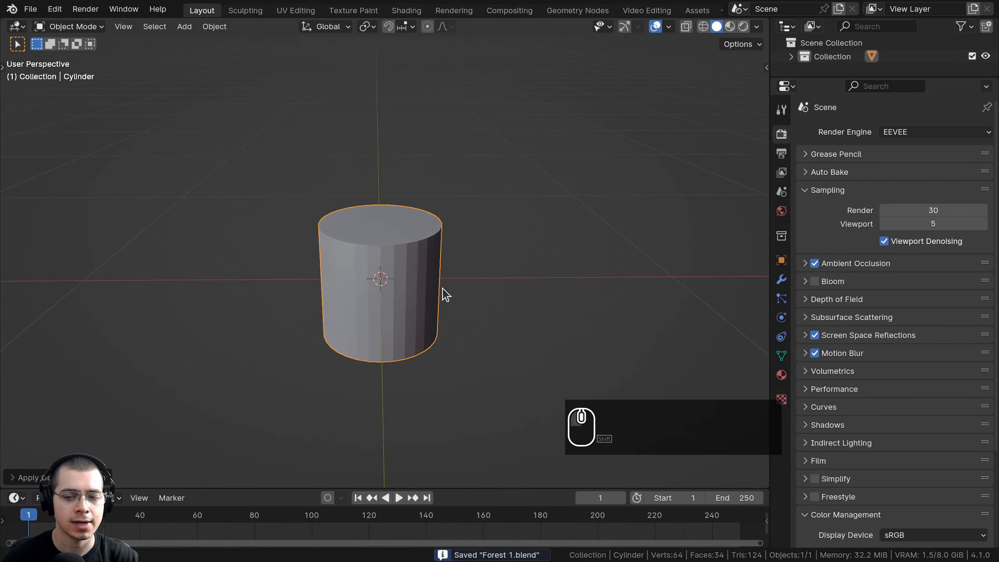
shift+middle_drag(447, 278, 446, 282)
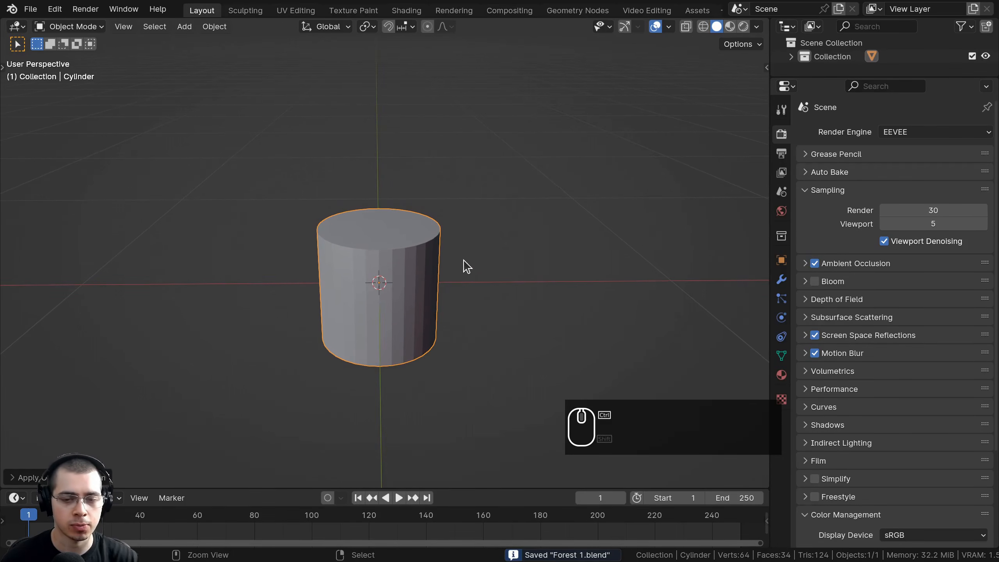
key(ctrl+s)
key(ctrl+z)
key(a)
Step: Edit the cylinder's mesh in face selection mode and raise its top face along Z to make the trunk taller
middle_drag(486, 288, 374, 203)
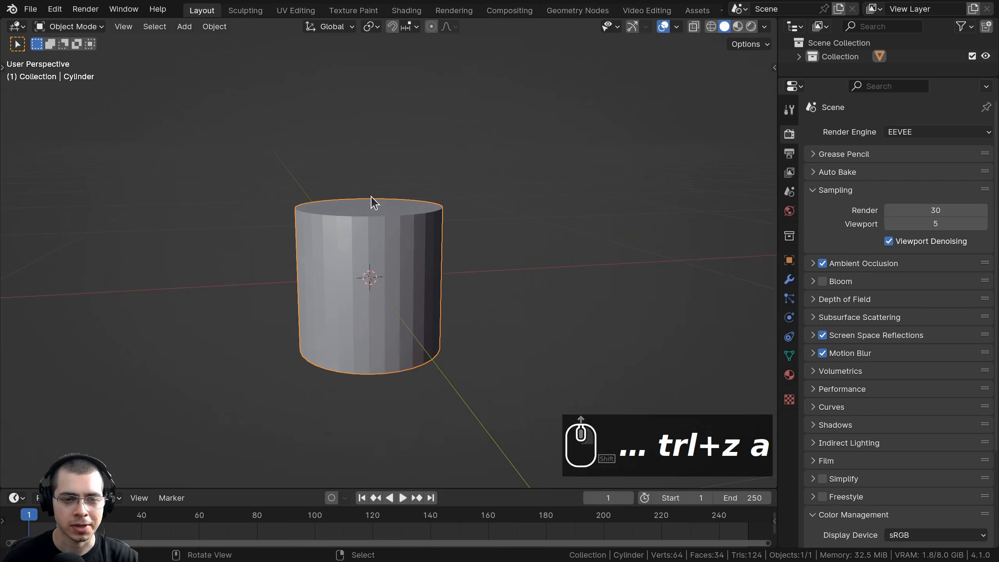
key(Tab)
middle_drag(315, 136, 416, 223)
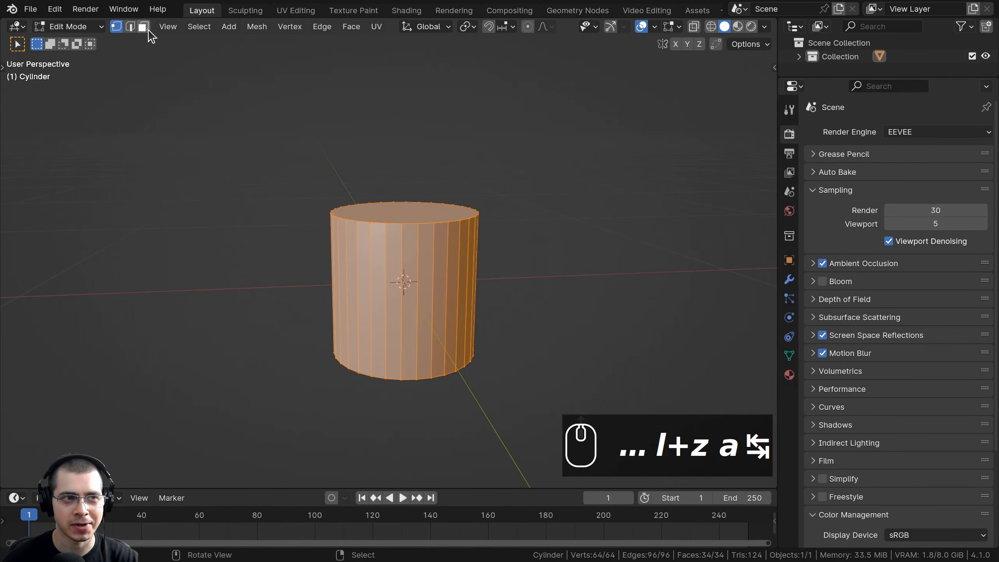
click(148, 31)
middle_drag(457, 134, 421, 241)
right_click(428, 229)
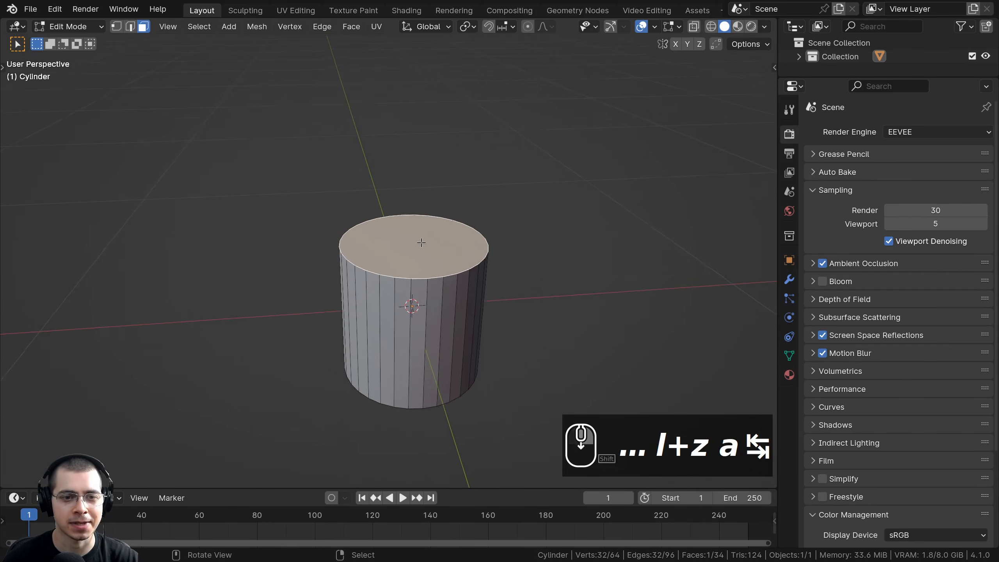
scroll(422, 241, down, 1)
key(Tab)
middle_drag(448, 272, 444, 249)
key(g)
key(z)
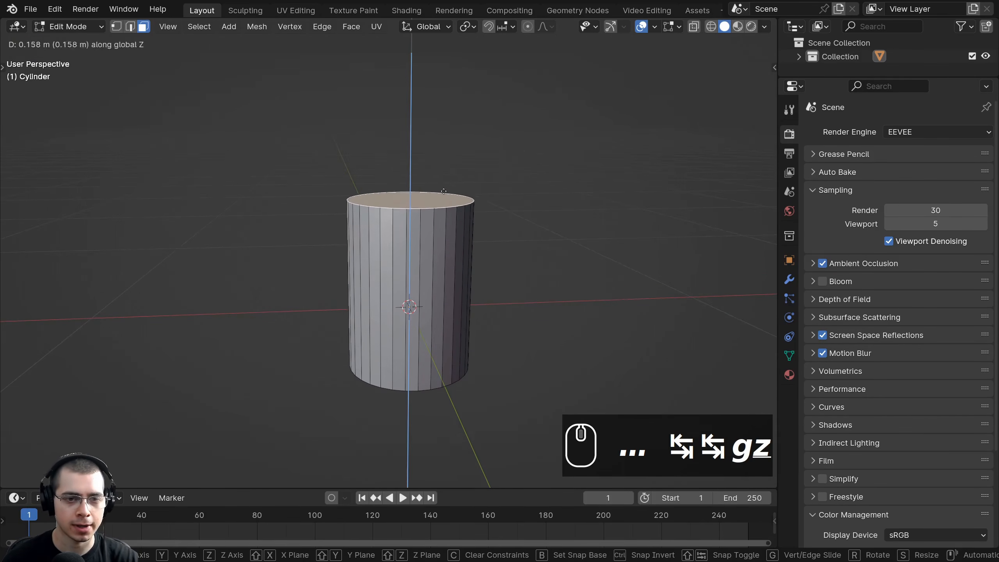
click(453, 156)
Step: Rescale the trunk's bottom face slightly
middle_drag(452, 155, 413, 275)
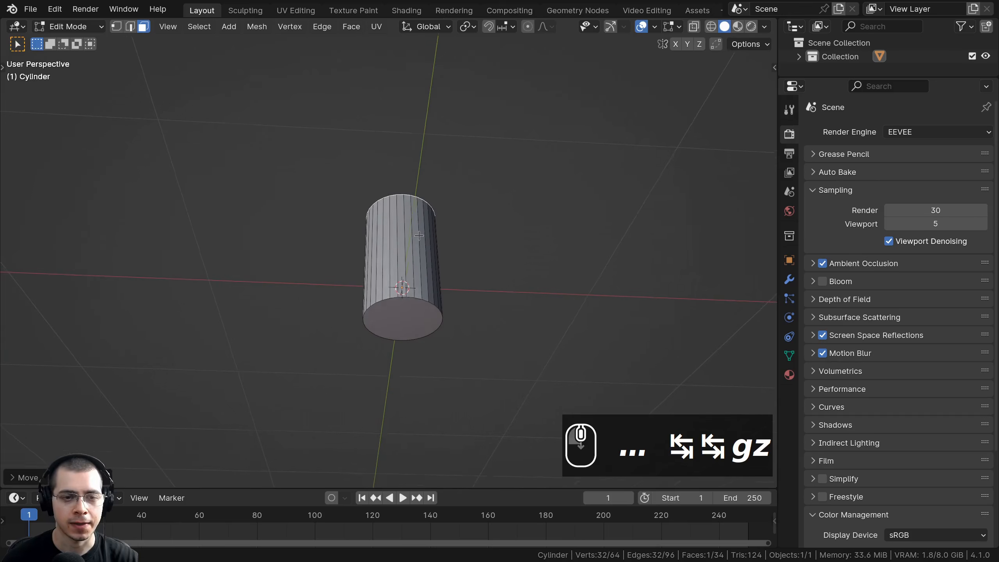
click(391, 319)
middle_drag(391, 319, 417, 244)
key(s)
click(509, 339)
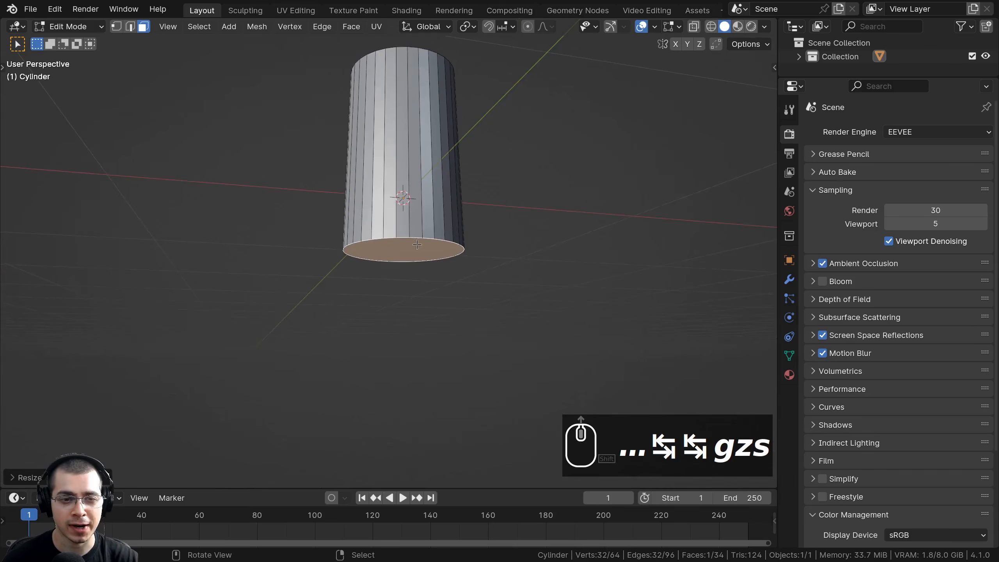
Step: Extrude the trunk's bottom face a short way down and enlarge it to form a flared base
middle_drag(462, 302, 457, 265)
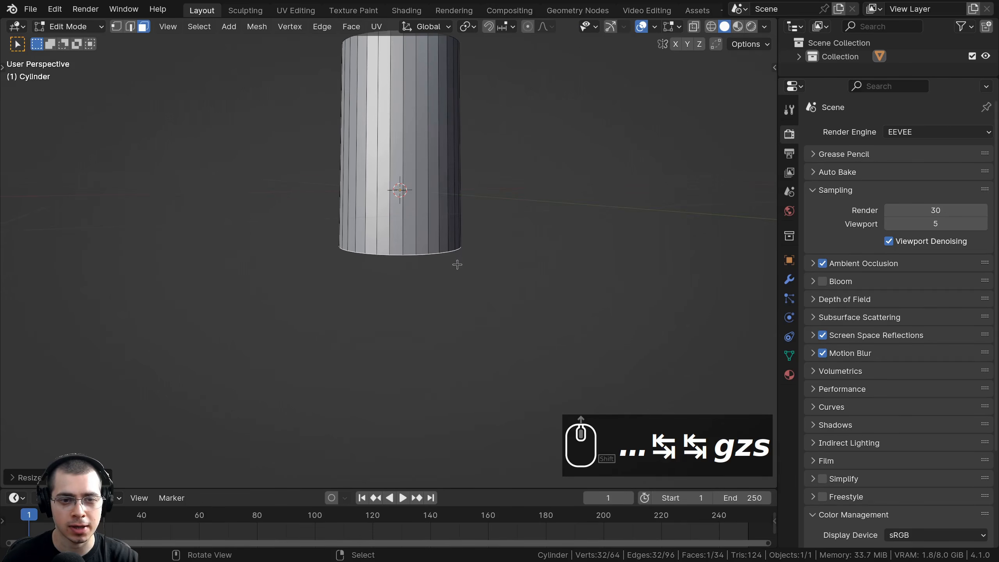
key(e)
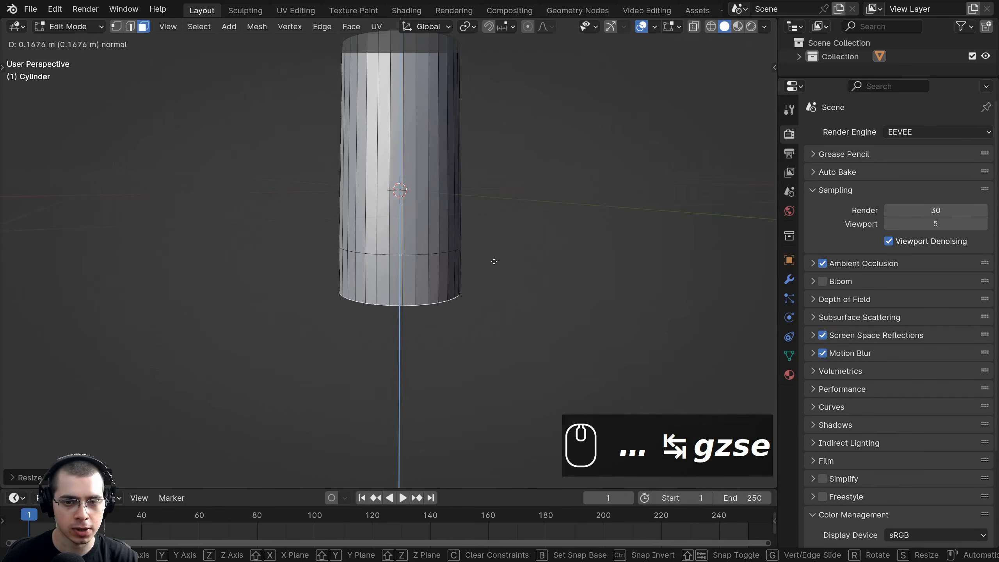
click(493, 252)
key(s)
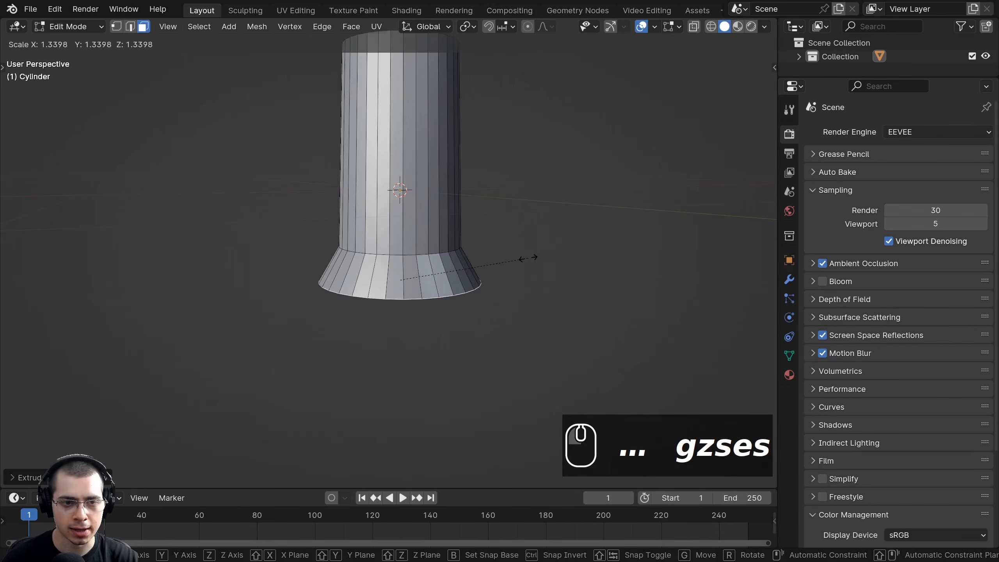
click(528, 261)
shift+middle_drag(528, 261, 513, 210)
key(s)
click(543, 217)
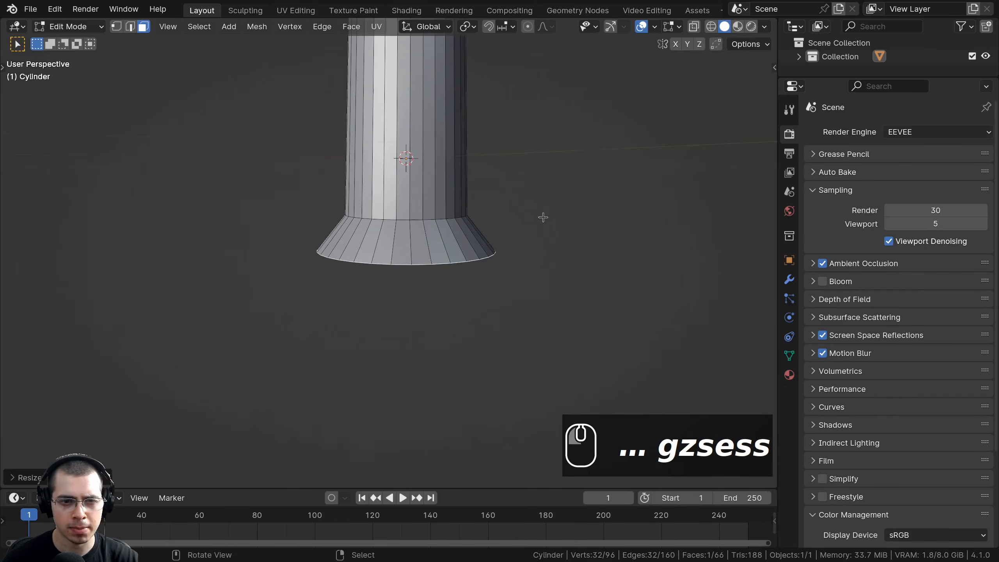
Step: Extrude the flared bottom face further down and adjust its height along Z to add a straight lower band
key(e)
click(542, 263)
middle_drag(542, 263, 494, 183)
key(g)
key(z)
click(430, 260)
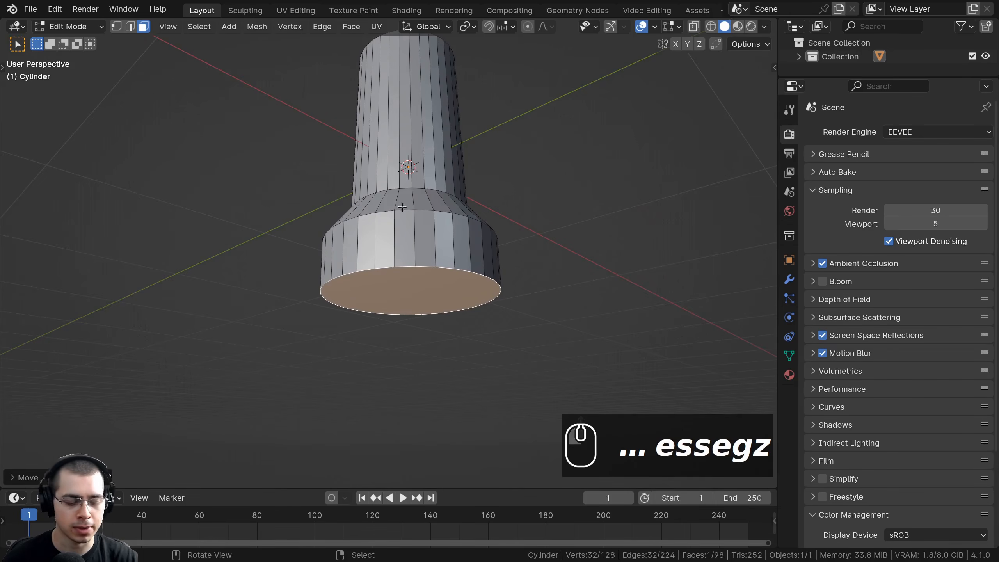
Step: Delete the trunk's bottom face, leaving the base open underneath
middle_drag(402, 207, 370, 179)
key(x)
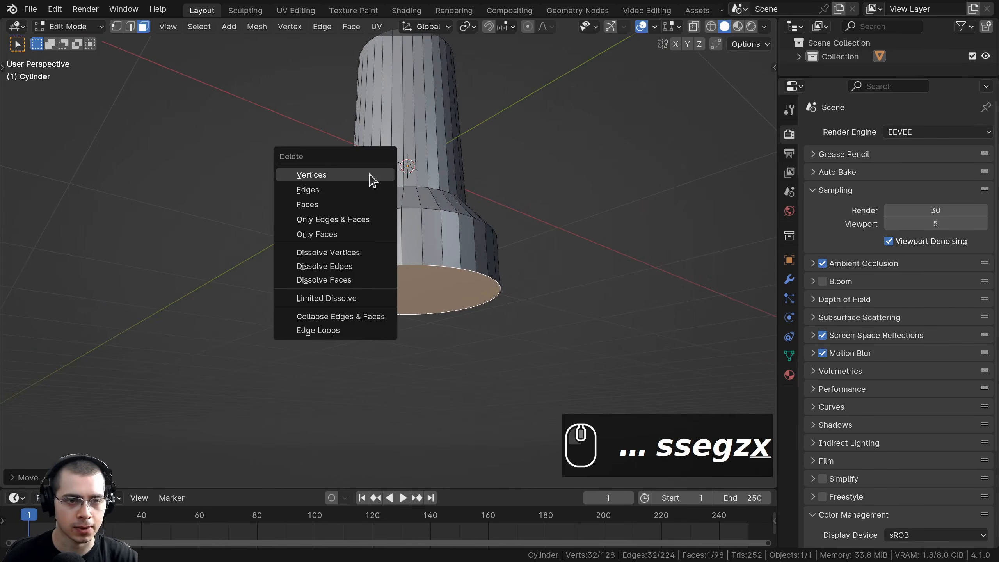
click(311, 204)
shift+middle_drag(276, 185, 225, 151)
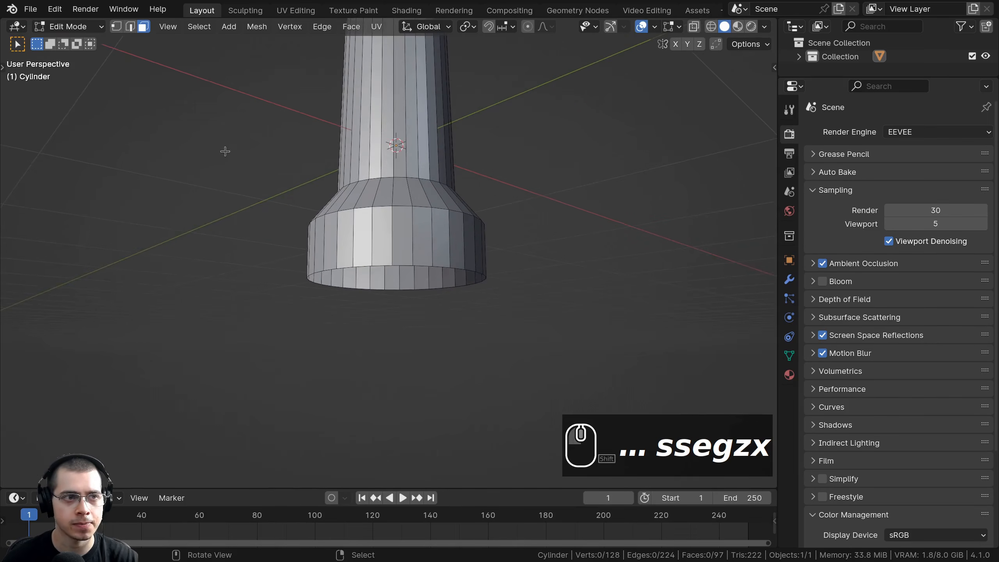
Step: Enable proportional editing and pull one face of the lower band outward, using a small influence radius to start a root
click(455, 234)
middle_drag(455, 235, 428, 327)
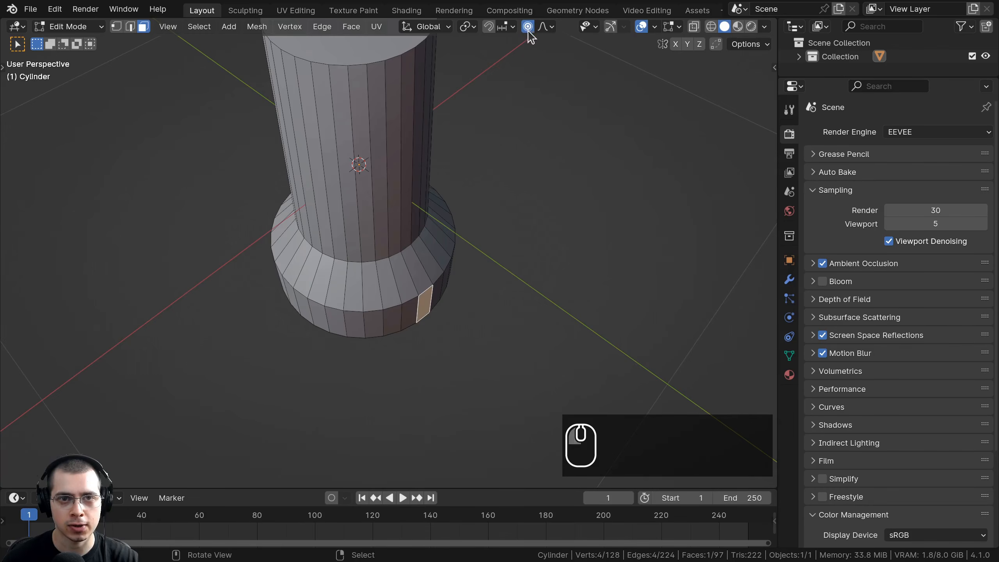
middle_drag(434, 291, 443, 306)
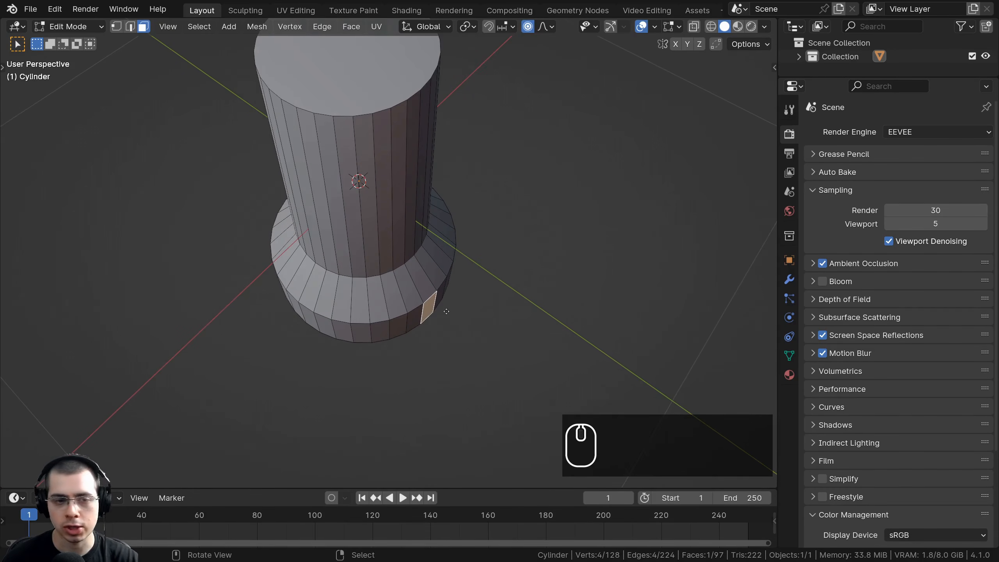
key(g)
scroll(472, 326, up, 4)
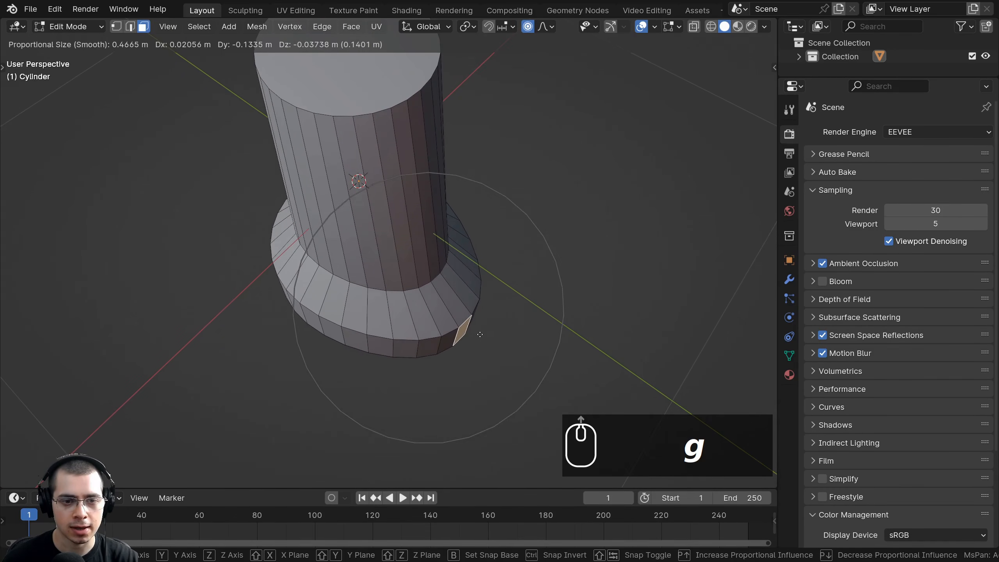
scroll(480, 335, up, 6)
scroll(476, 331, up, 1)
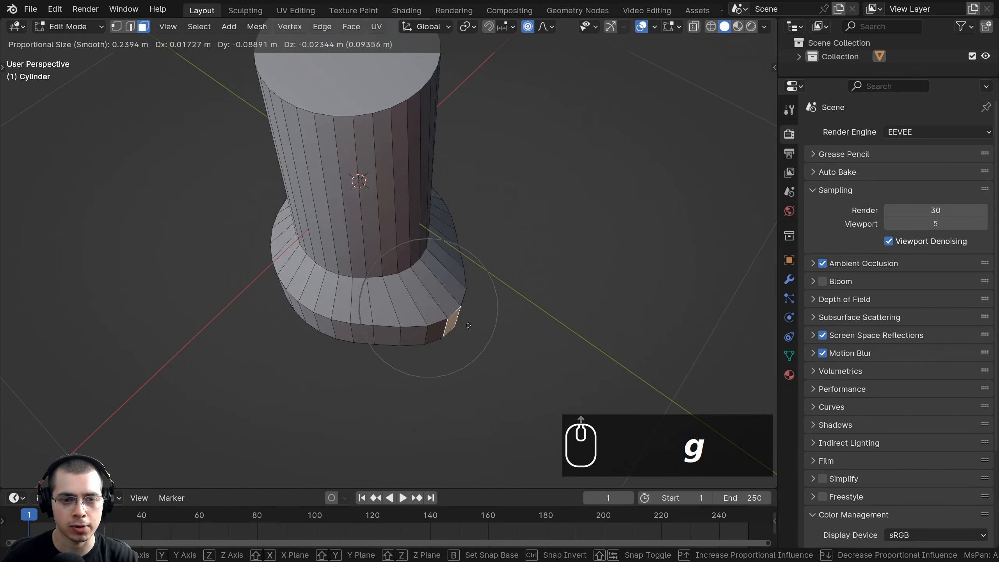
scroll(478, 332, down, 6)
scroll(472, 323, up, 7)
scroll(478, 326, down, 2)
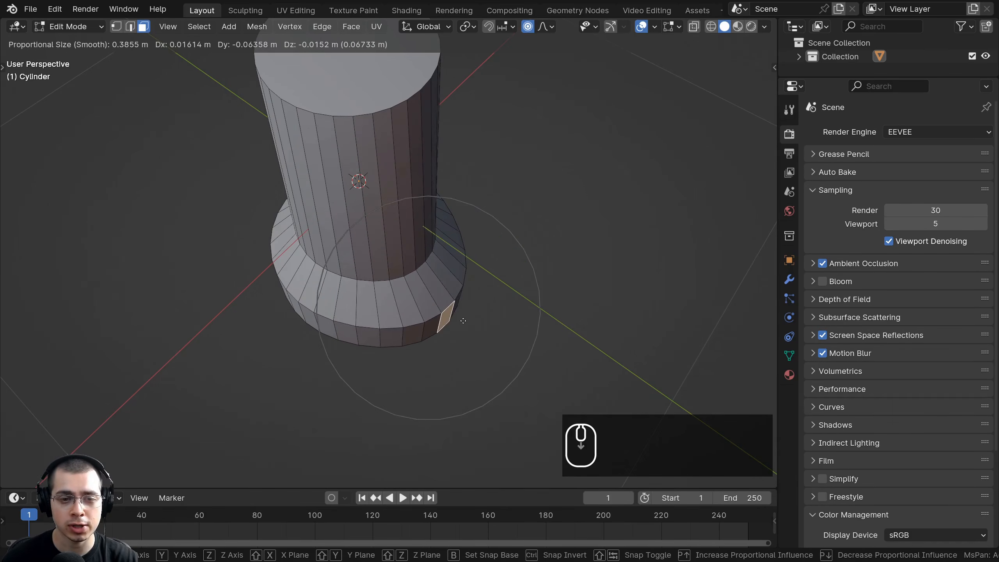
scroll(472, 326, up, 3)
scroll(468, 324, up, 1)
click(467, 323)
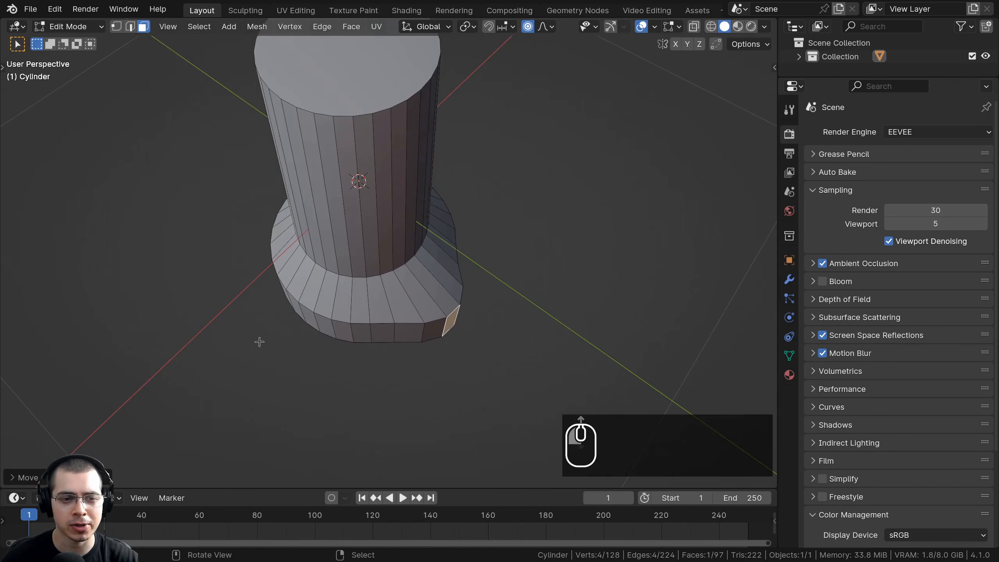
Step: Pull other side faces of the lower band outward with proportional editing to bulge out more roots
shift+middle_drag(256, 332, 433, 313)
scroll(304, 305, up, 1)
right_click(318, 301)
key(g)
click(290, 315)
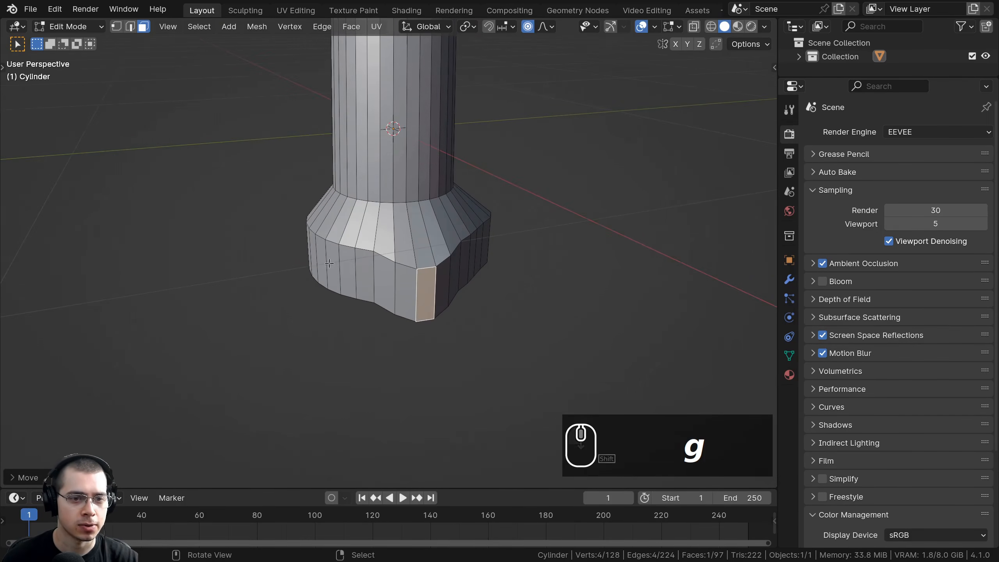
key(g)
right_click(301, 216)
middle_drag(301, 217, 136, 52)
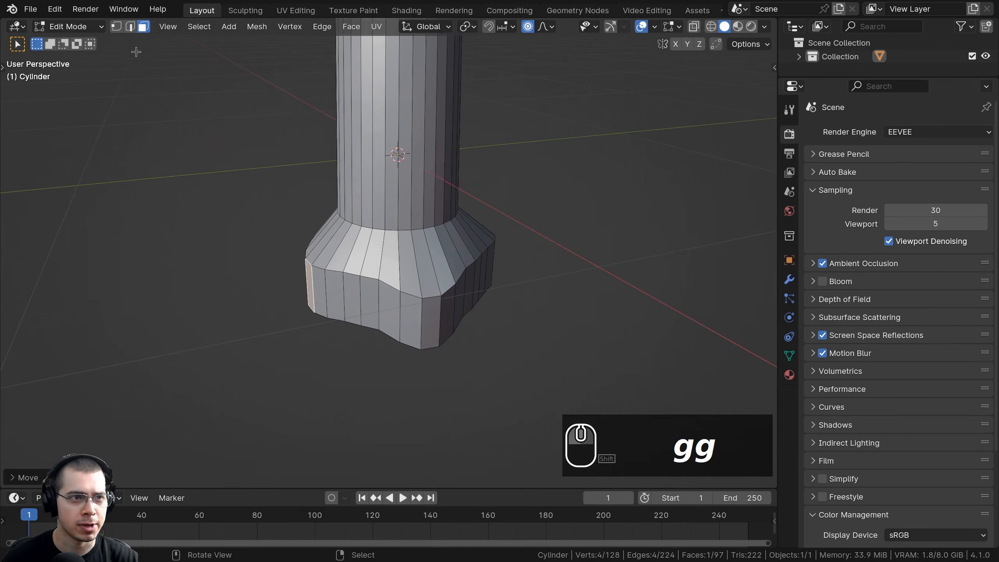
Step: Switch to edge selection and move two edges on the base's lower rim to make the root outline irregular
click(131, 28)
middle_drag(276, 299, 277, 272)
middle_drag(364, 257, 388, 412)
key(g)
click(281, 318)
click(390, 354)
key(g)
scroll(390, 379, down, 2)
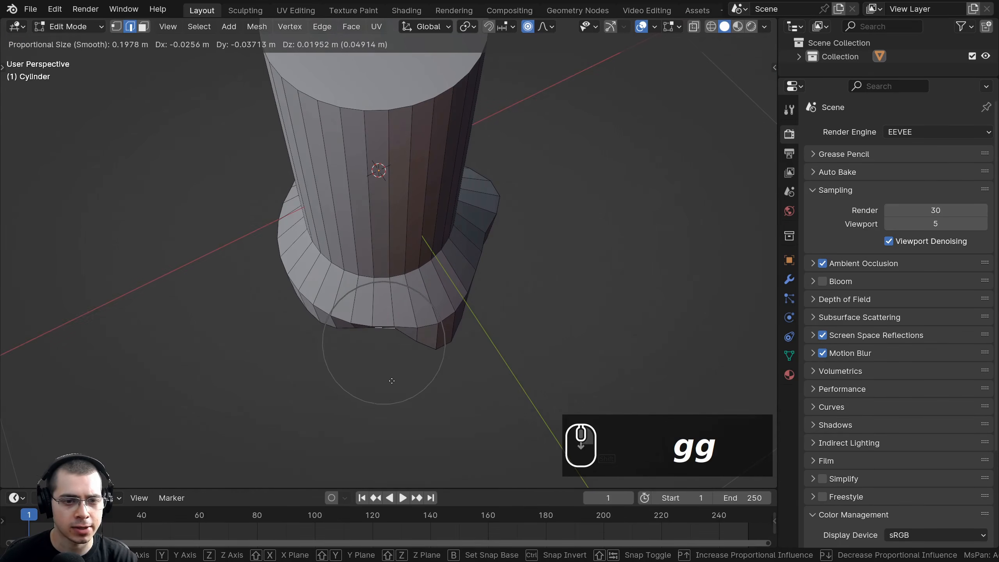
click(391, 376)
Step: Move several more lower-rim edges around the trunk base, adjusting the proportional influence, to spread the roots unevenly
middle_drag(384, 324, 453, 240)
key(g)
click(313, 277)
scroll(312, 277, down, 2)
key(g)
click(332, 342)
key(g)
scroll(488, 291, down, 2)
click(490, 291)
scroll(457, 276, down, 2)
key(g)
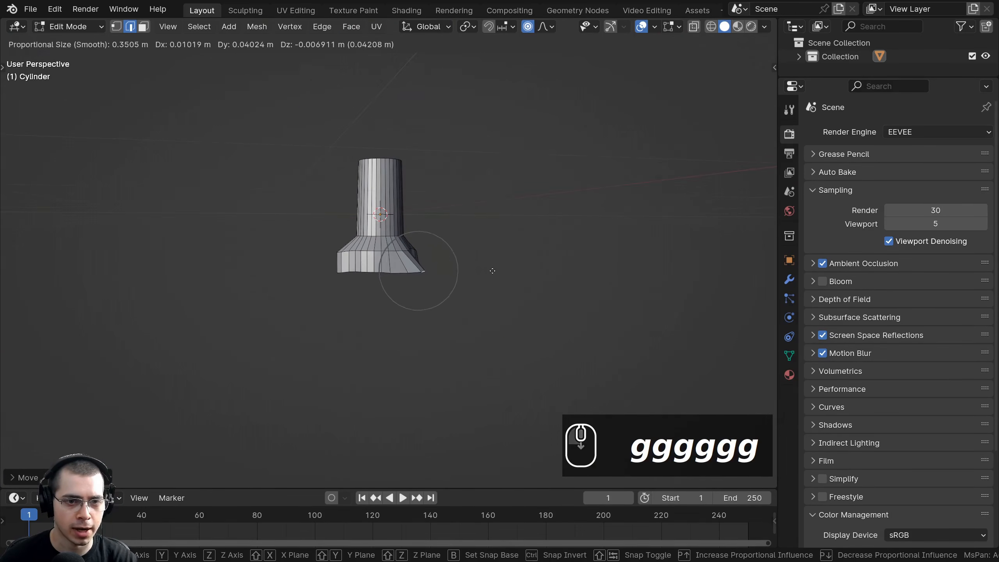
click(423, 262)
Step: Pull an edge on the upper rim of the lower band outward above the extended root
scroll(423, 263, up, 4)
right_click(420, 234)
key(g)
right_click(423, 248)
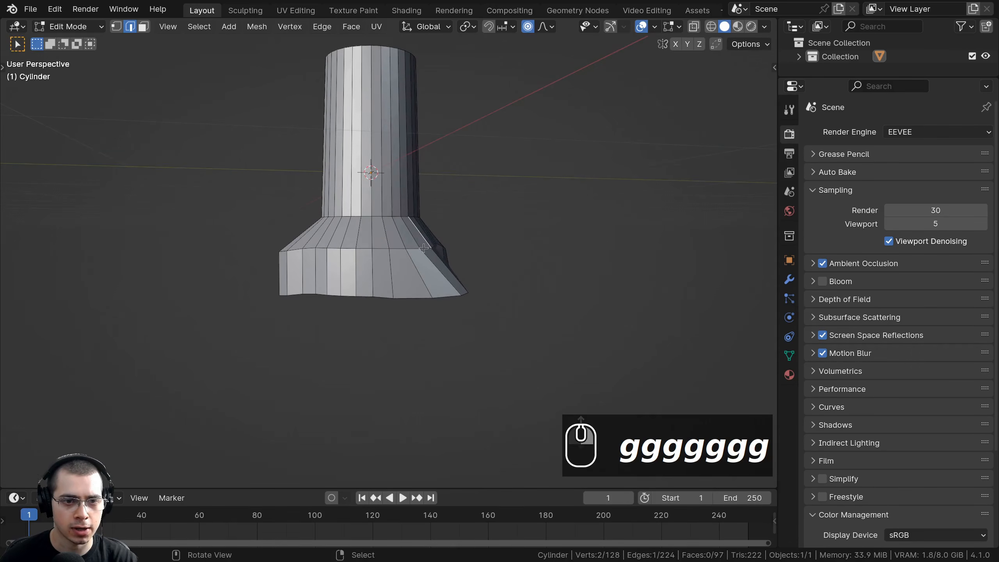
key(g)
click(455, 235)
Step: Reposition two lower-rim edges on other sides of the trunk base to refine the root outline
shift+middle_drag(263, 261, 334, 274)
scroll(335, 275, up, 2)
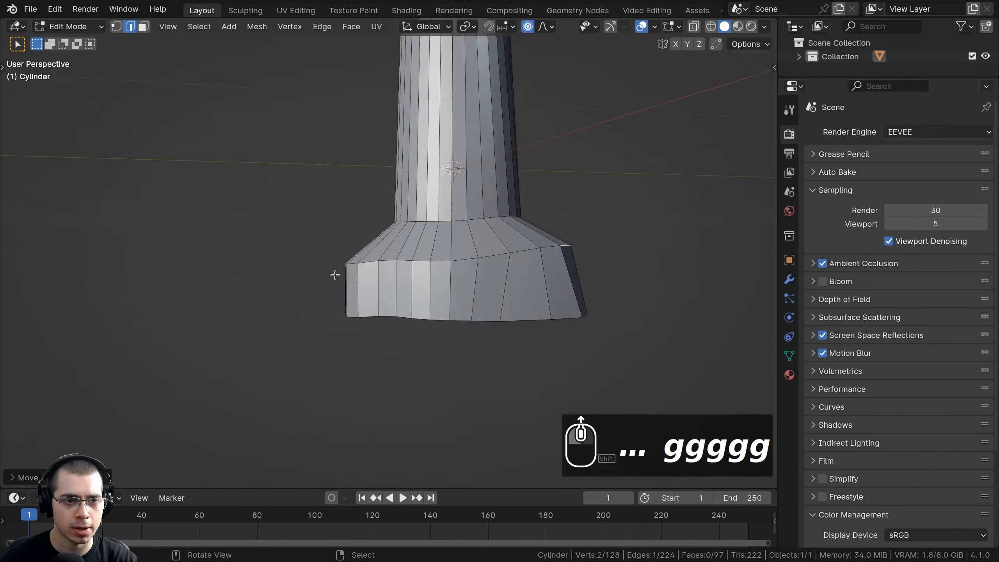
shift+right_click(366, 324)
scroll(365, 325, down, 2)
middle_drag(366, 325, 271, 364)
key(g)
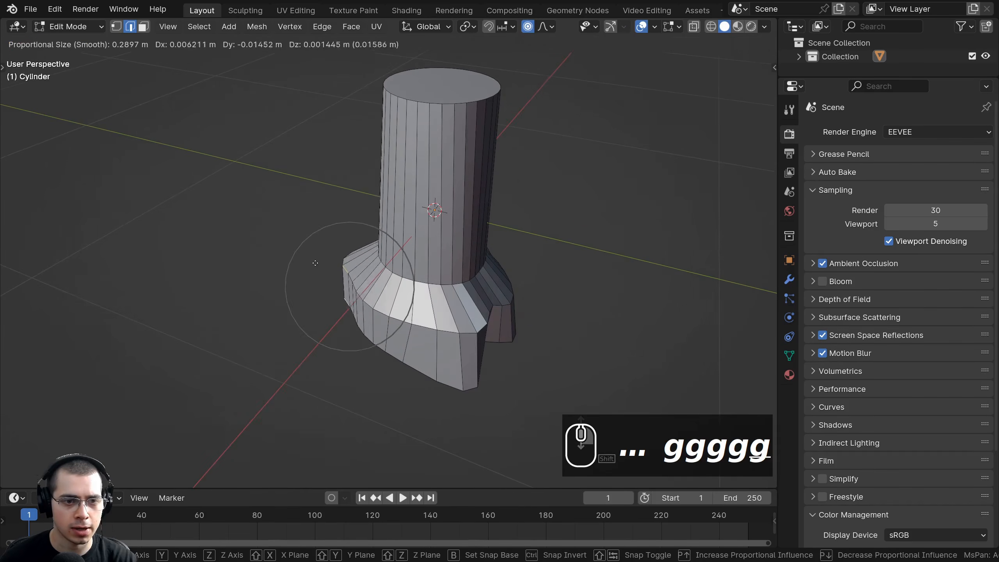
click(321, 263)
middle_drag(321, 263, 483, 293)
key(g)
click(531, 306)
scroll(472, 299, up, 2)
key(alt+Left)
Step: Switch to face selection and reposition two faces of the lower band to vary the hollows and bulges between roots
click(142, 26)
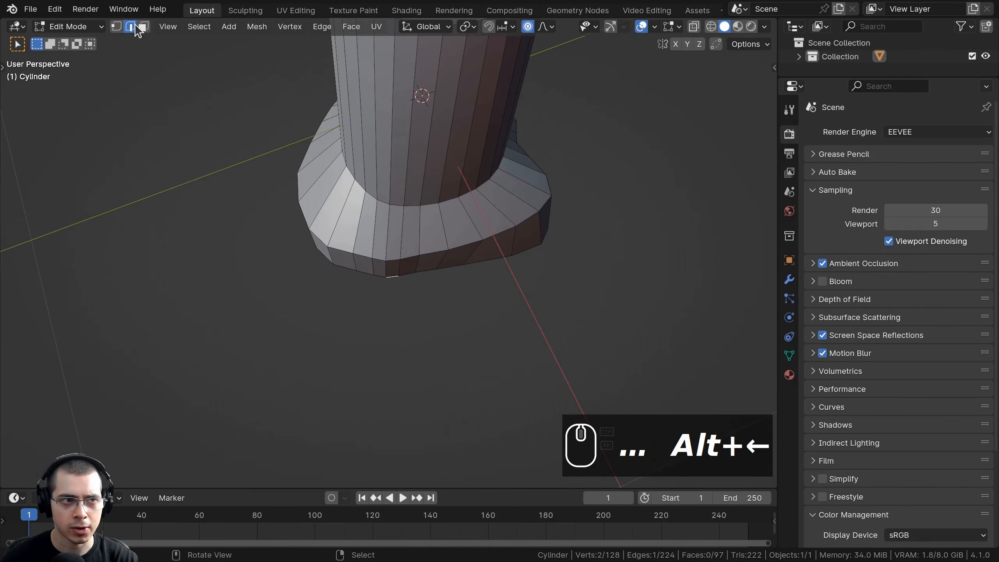
middle_drag(391, 264, 398, 295)
scroll(398, 295, up, 1)
key(g)
click(403, 300)
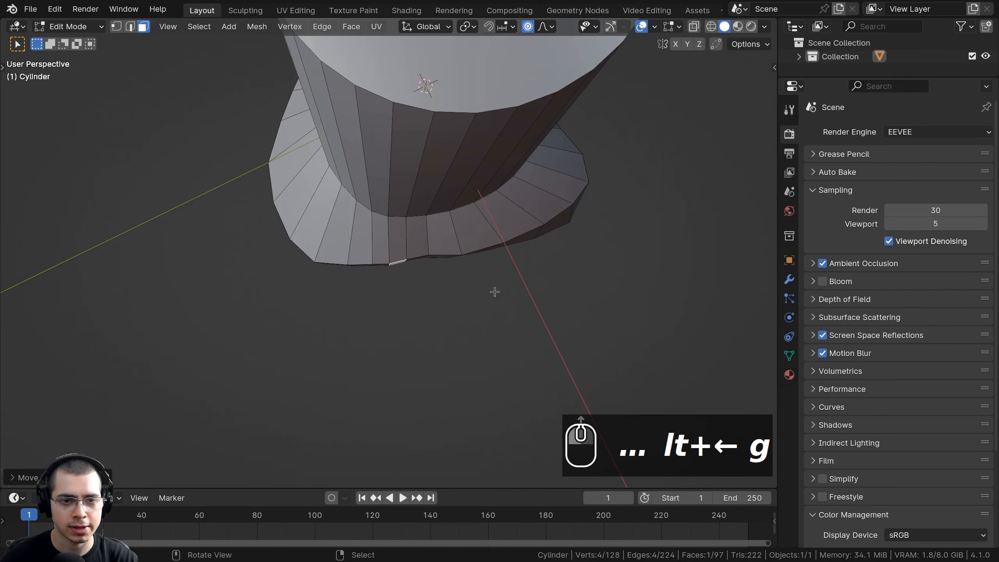
middle_drag(483, 270, 486, 299)
right_click(474, 252)
key(g)
click(526, 317)
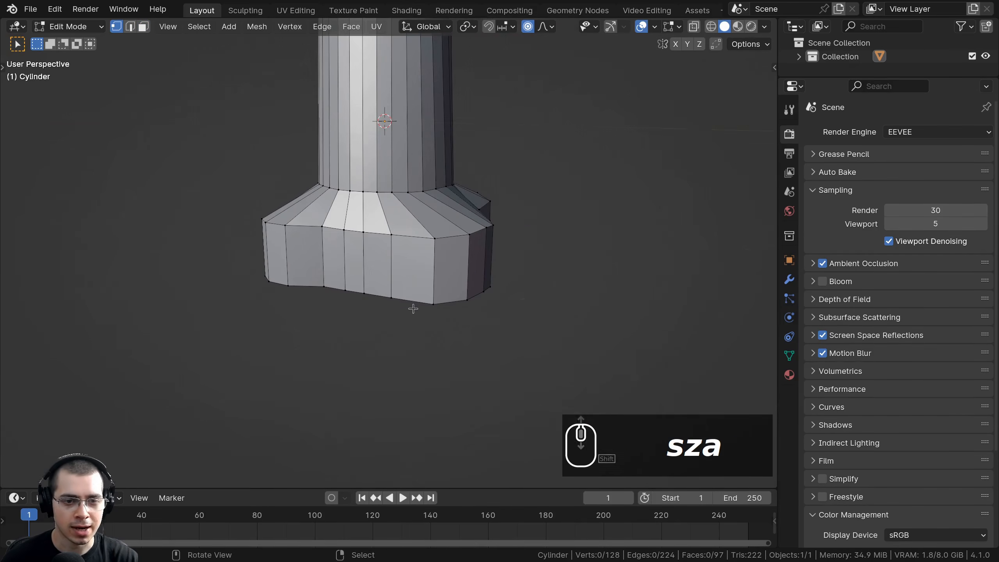
Step: Select the open bottom rim loop of the trunk base and flatten it by scaling to 0 along Z
alt+right_click(411, 301)
middle_drag(404, 278, 277, 225)
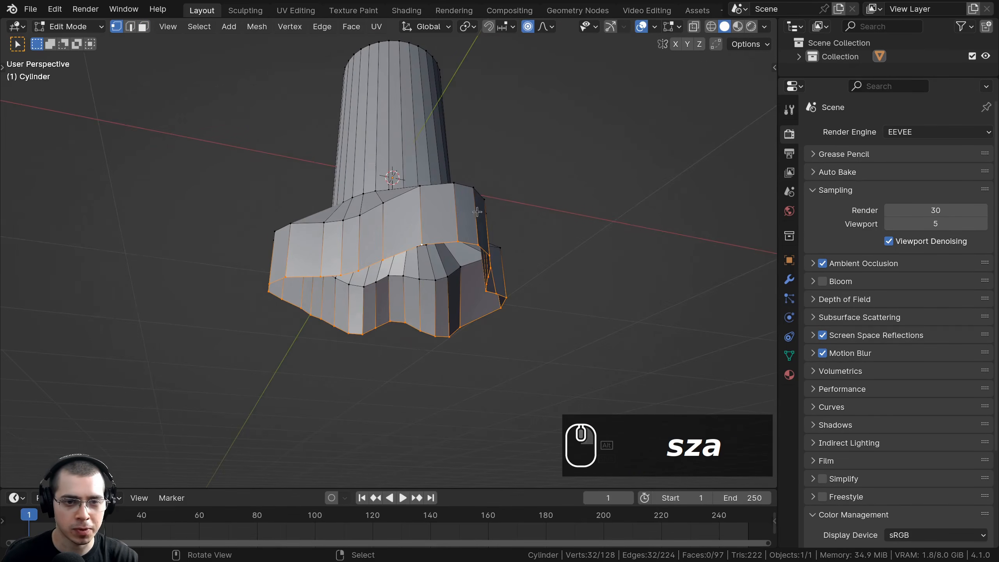
middle_drag(477, 212, 536, 275)
key(a)
middle_drag(427, 259, 376, 209)
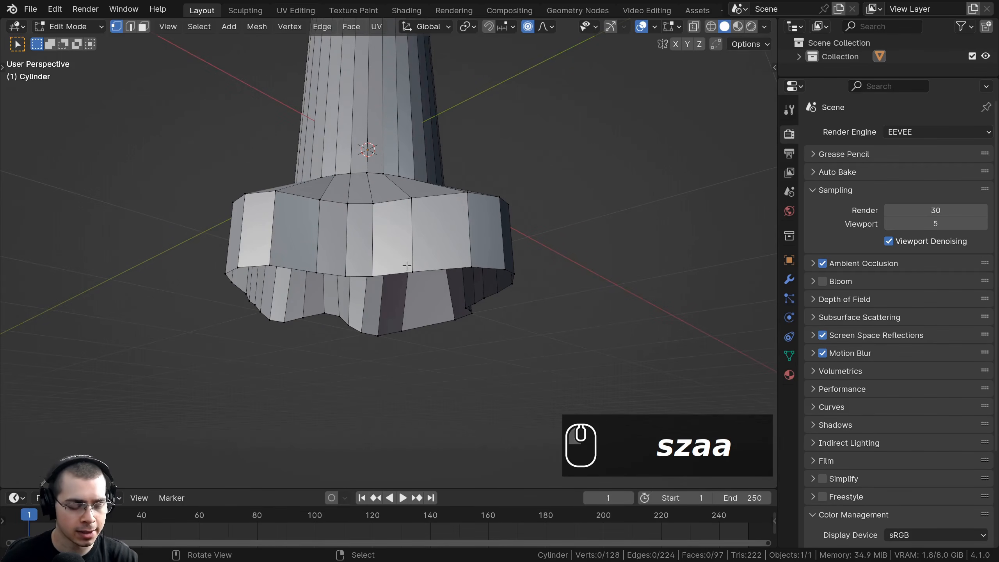
alt+click(445, 269)
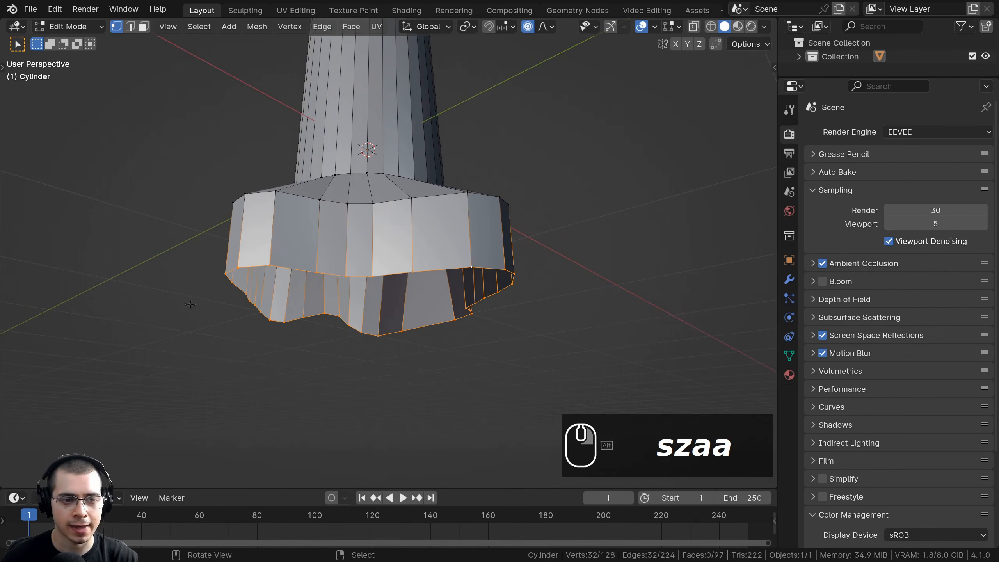
middle_drag(540, 251, 638, 236)
key(s)
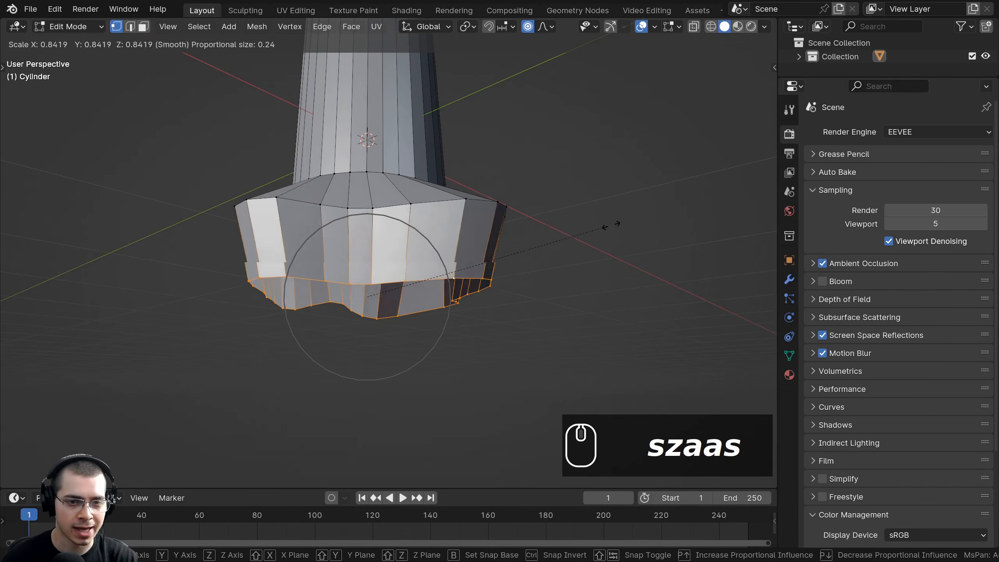
key(z)
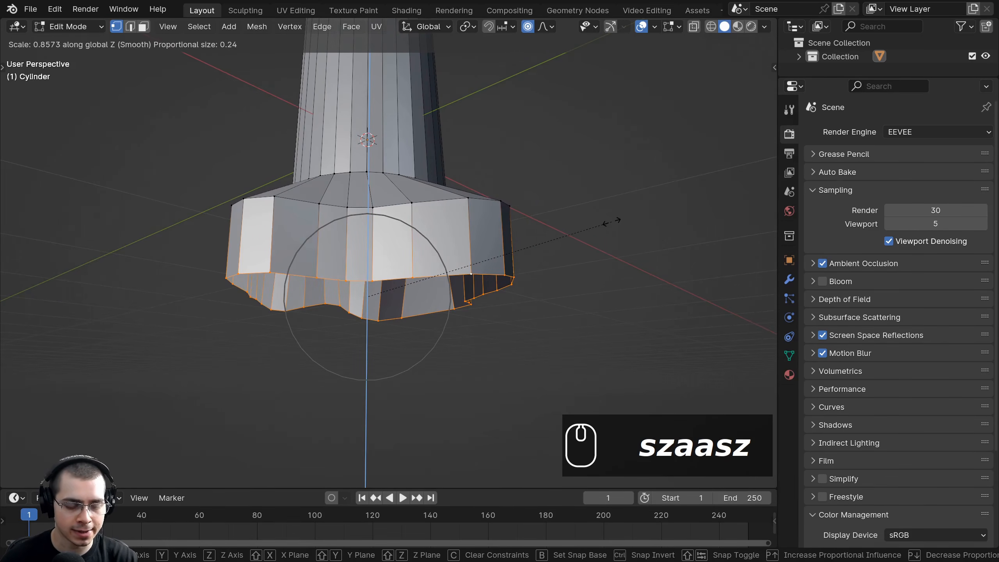
text(0)
key(Return)
Step: Raise the edge loop where the trunk meets the flare along Z and bevel it into a wide transition band
scroll(607, 223, down, 3)
middle_drag(419, 233, 409, 250)
shift+middle_drag(394, 232, 394, 252)
scroll(380, 250, up, 3)
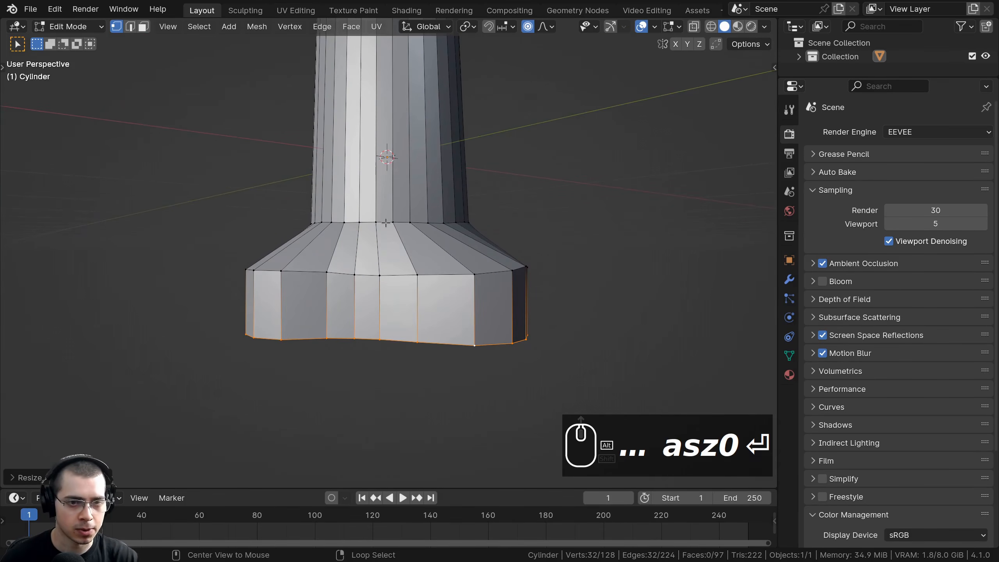
alt+click(385, 221)
middle_drag(384, 221, 437, 277)
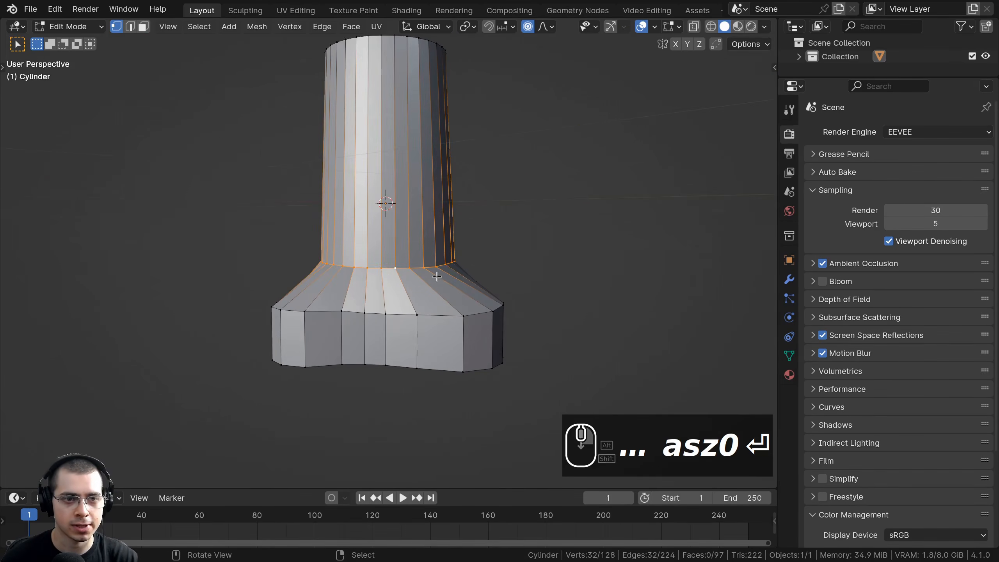
key(g)
key(z)
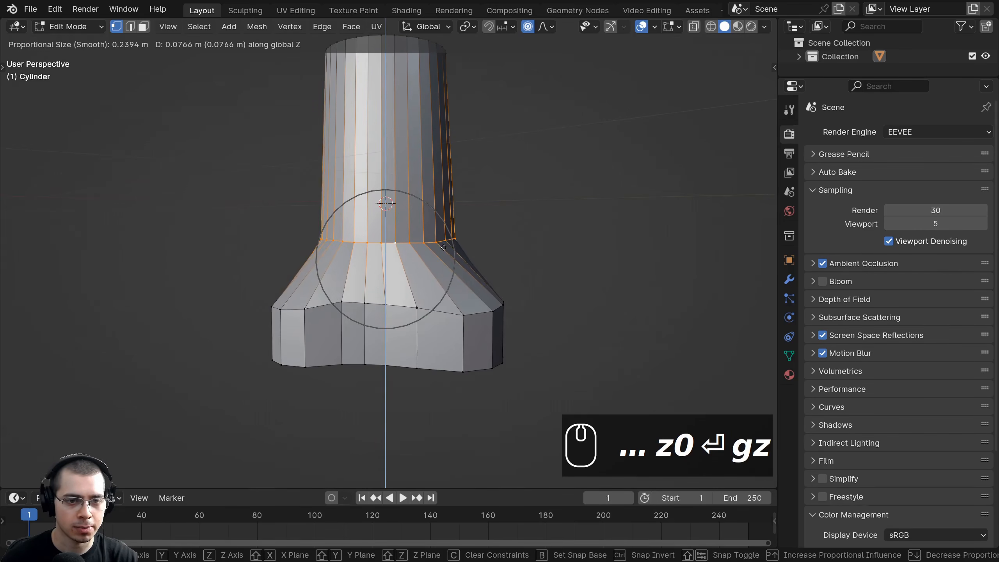
click(443, 240)
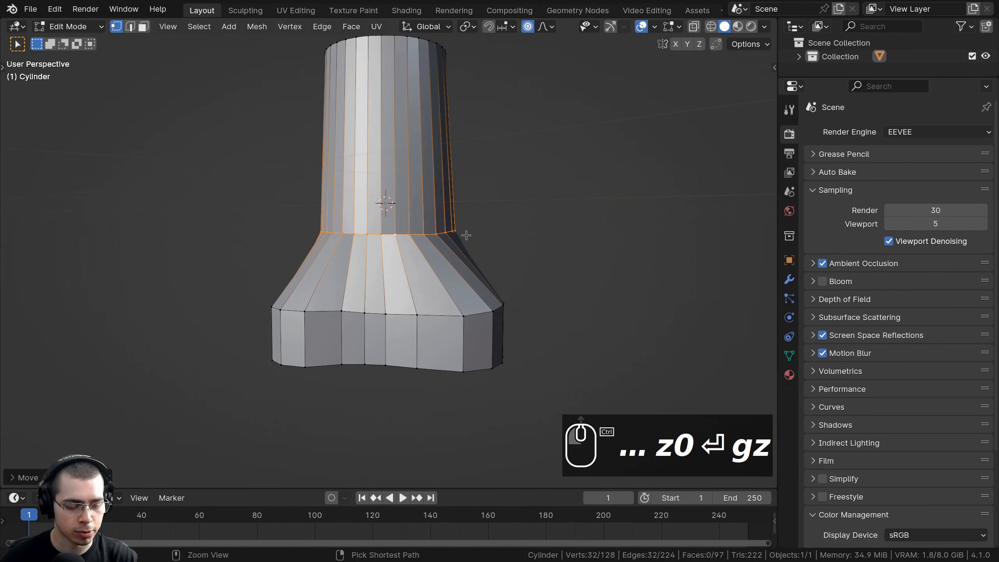
key(ctrl+b)
click(513, 219)
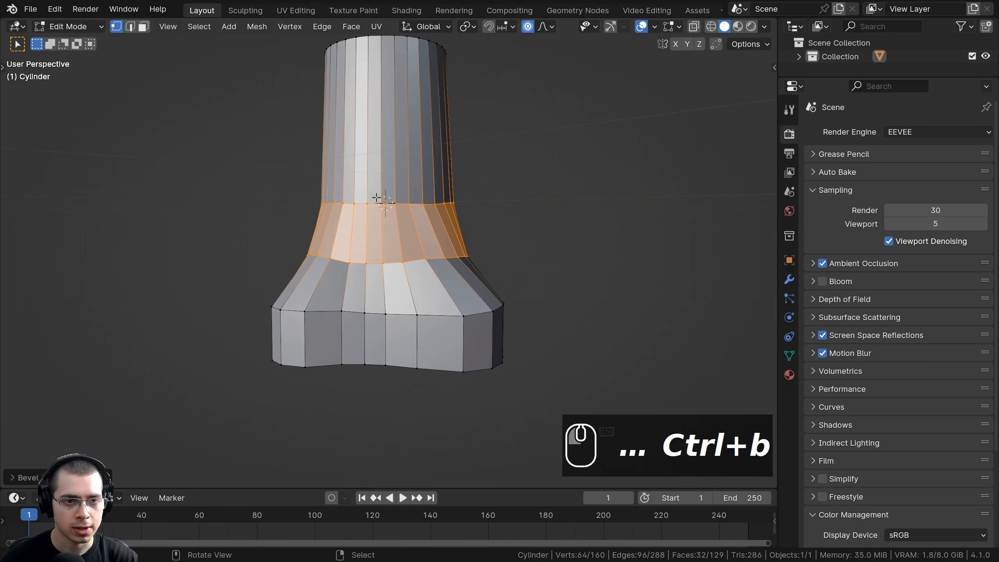
Step: Apply smooth shading to the whole trunk object in Object Mode
key(Tab)
middle_drag(341, 272, 337, 183)
key(w)
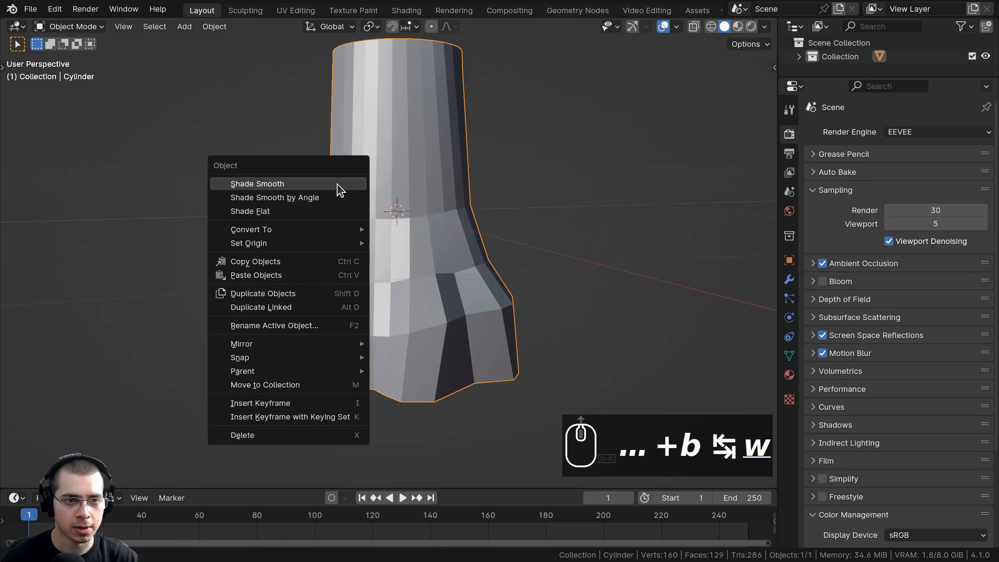
click(271, 185)
mouse_move(366, 248)
middle_down()
mouse_move(459, 303)
mouse_move(346, 339)
mouse_move(431, 375)
mouse_move(468, 341)
middle_up()
scroll(468, 341, down, 4)
Step: Select the entire trunk mesh in Edit Mode and scale it down along Z to make it shorter
key(Tab)
scroll(416, 310, up, 5)
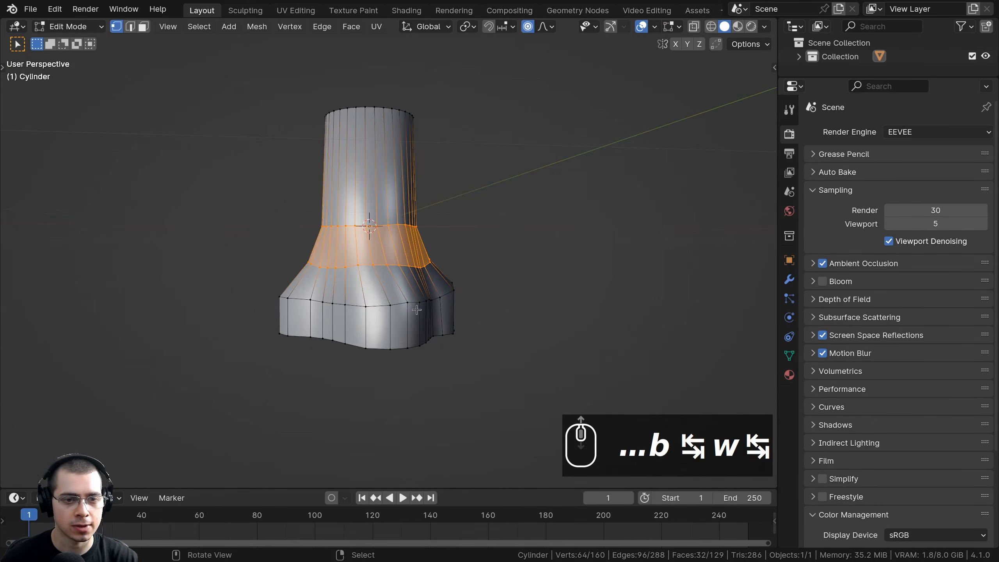
shift+middle_drag(372, 312, 386, 313)
scroll(391, 298, up, 1)
middle_drag(473, 306, 536, 296)
scroll(561, 279, down, 2)
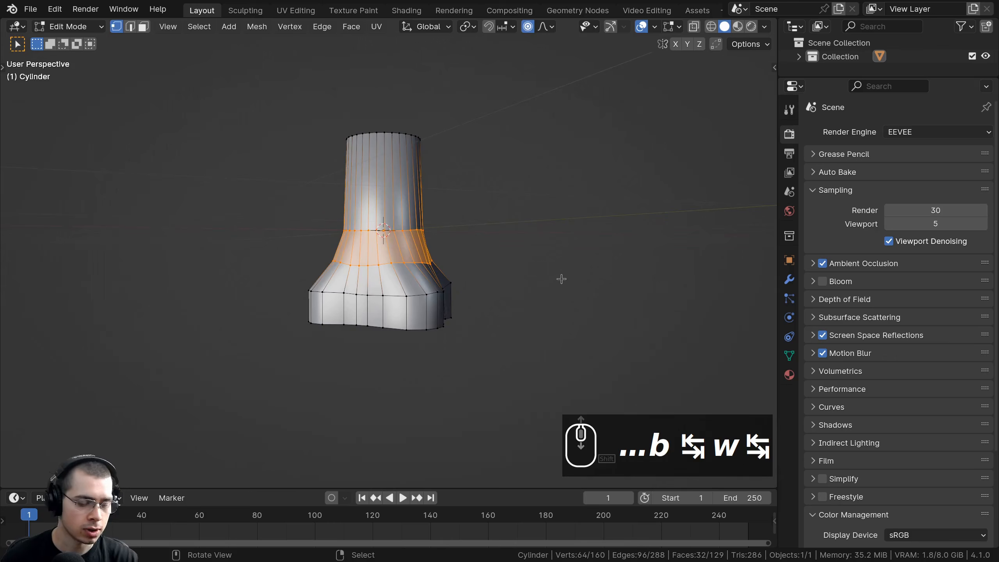
key(a)
key(a)
scroll(528, 226, up, 1)
key(s)
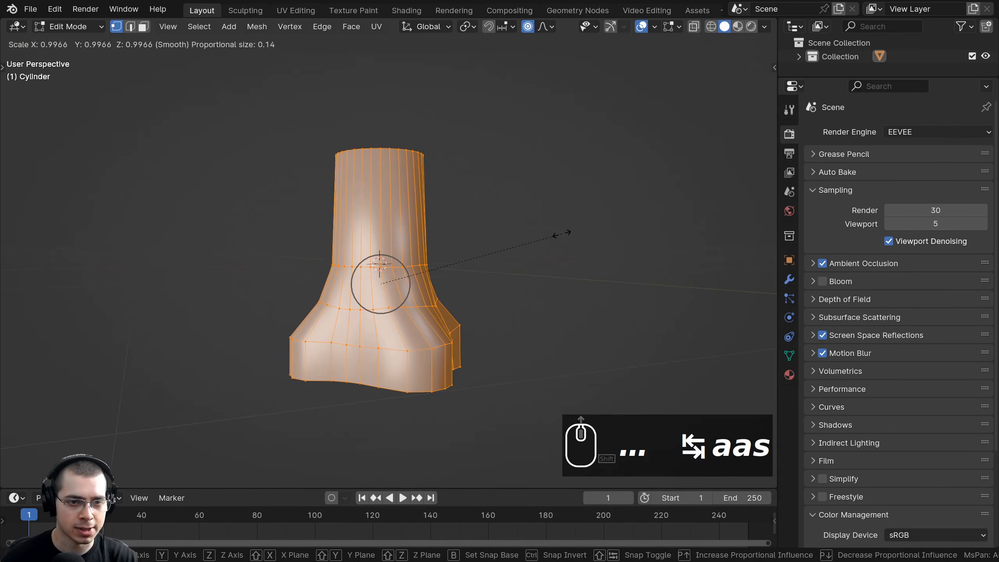
key(z)
click(517, 239)
key(Tab)
scroll(484, 276, down, 2)
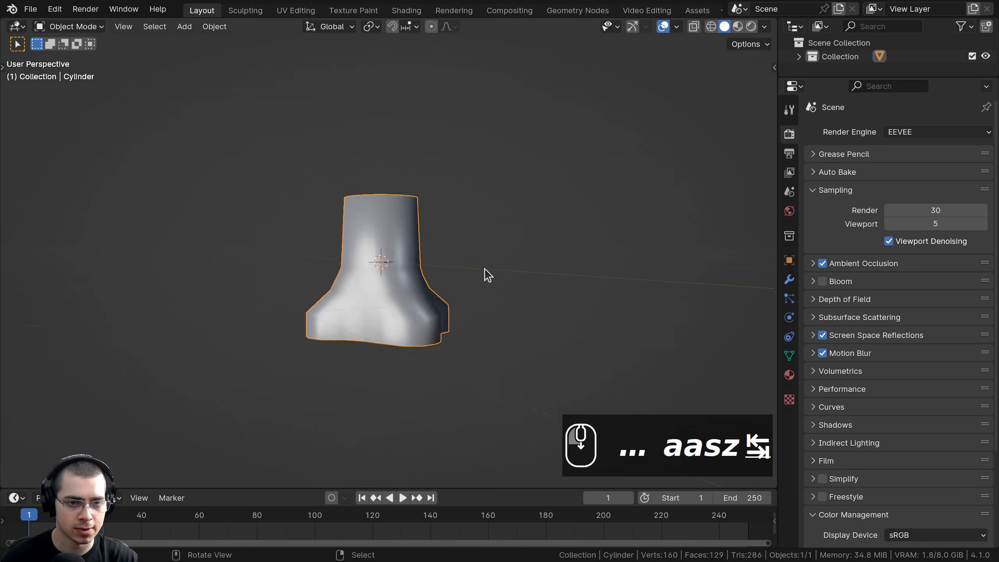
Step: Move the entire mesh up along Z in several small adjustments so the root base sits near the object origin
key(Tab)
scroll(424, 272, up, 2)
key(g)
key(z)
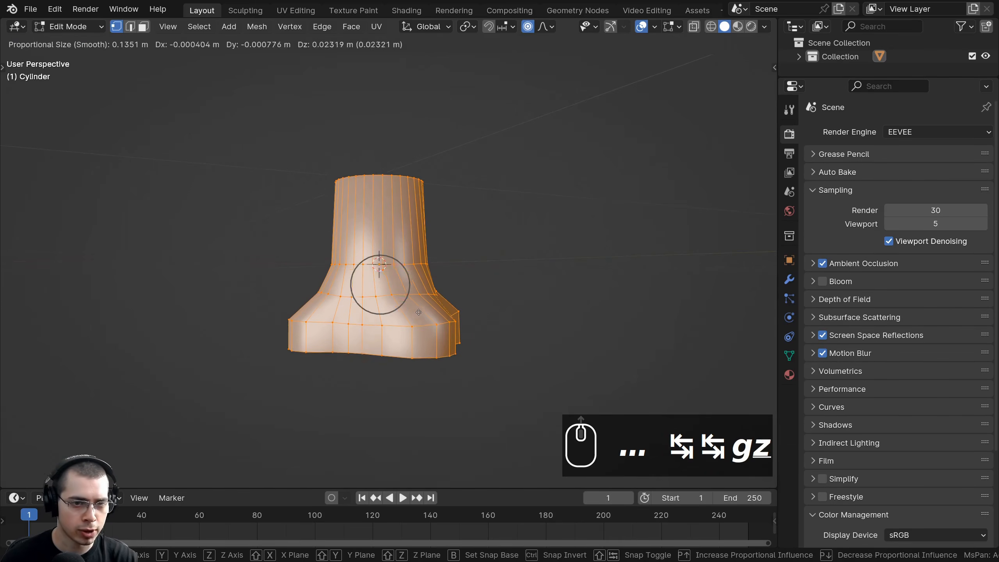
click(380, 299)
scroll(380, 264, up, 5)
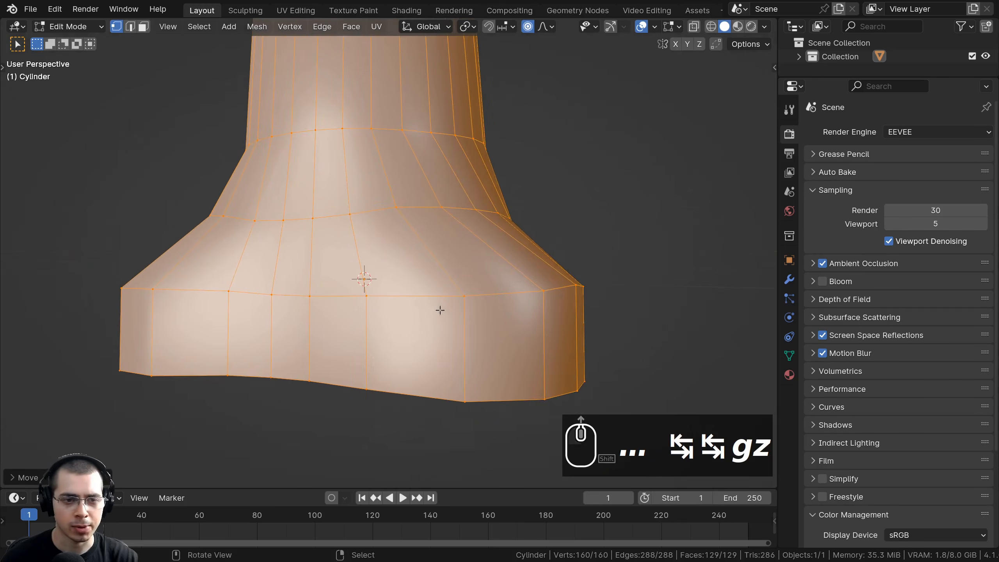
key(g)
key(z)
click(379, 261)
scroll(402, 284, down, 4)
key(g)
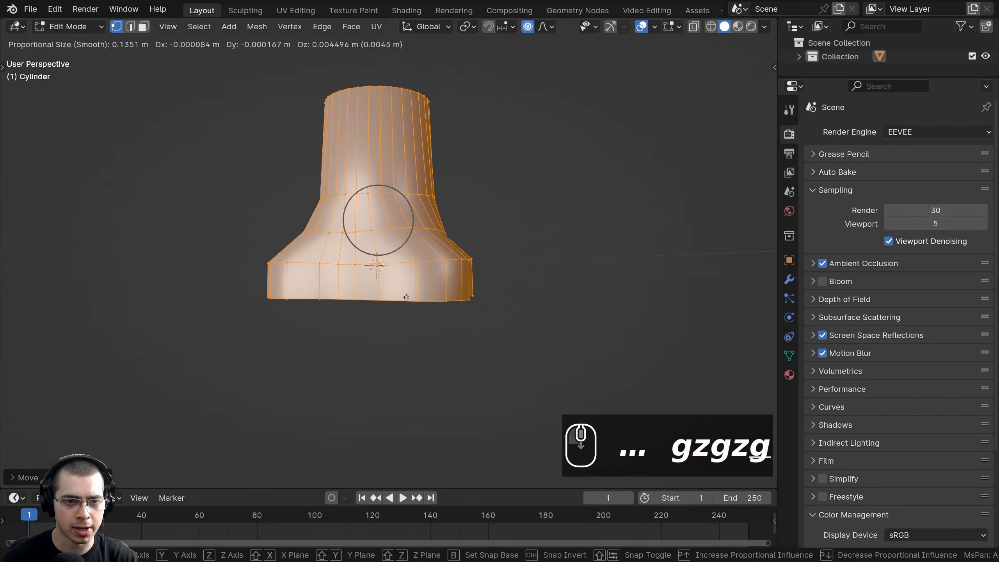
key(z)
click(408, 295)
Step: Inspect the smoothed trunk and its root base from several angles in both Edit and Object Mode
middle_drag(408, 295, 383, 318)
scroll(382, 319, down, 2)
scroll(356, 262, up, 4)
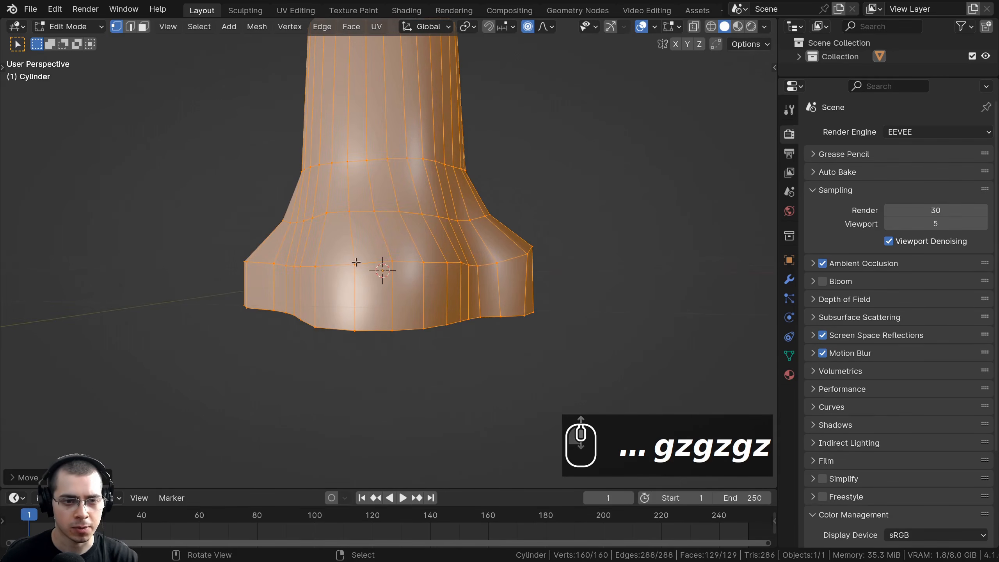
scroll(363, 274, down, 4)
middle_drag(334, 232, 357, 244)
scroll(356, 244, up, 4)
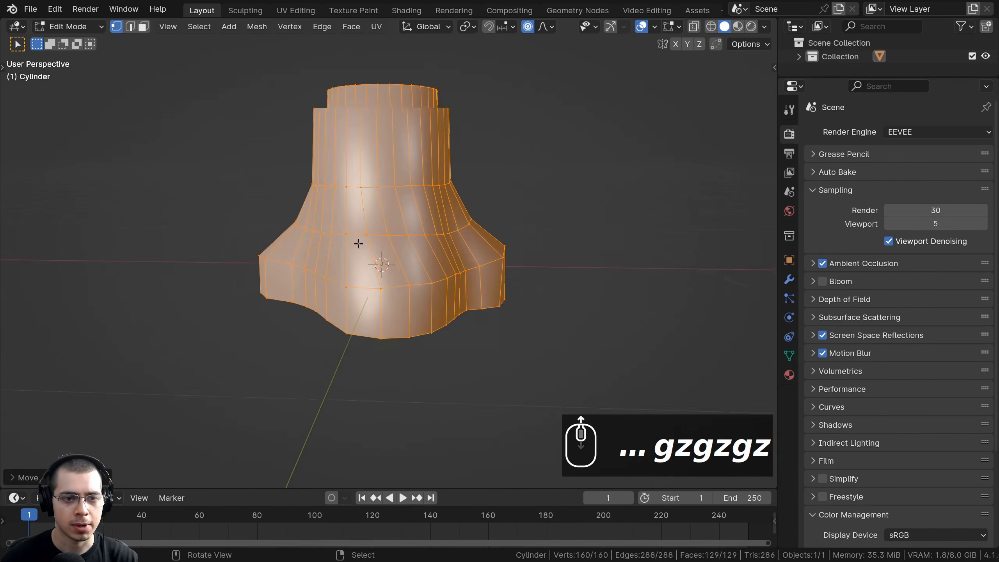
scroll(371, 265, down, 4)
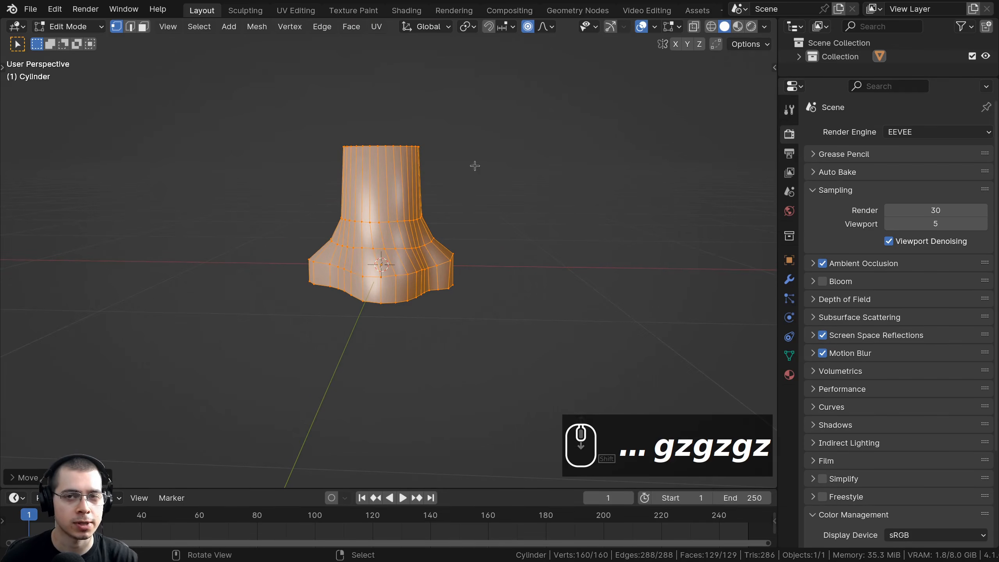
scroll(356, 182, down, 1)
key(Tab)
middle_drag(356, 182, 354, 254)
key(Tab)
Step: Select the cap face on top of the trunk in face selection and delete it
scroll(395, 197, up, 1)
scroll(394, 197, up, 1)
scroll(354, 283, up, 1)
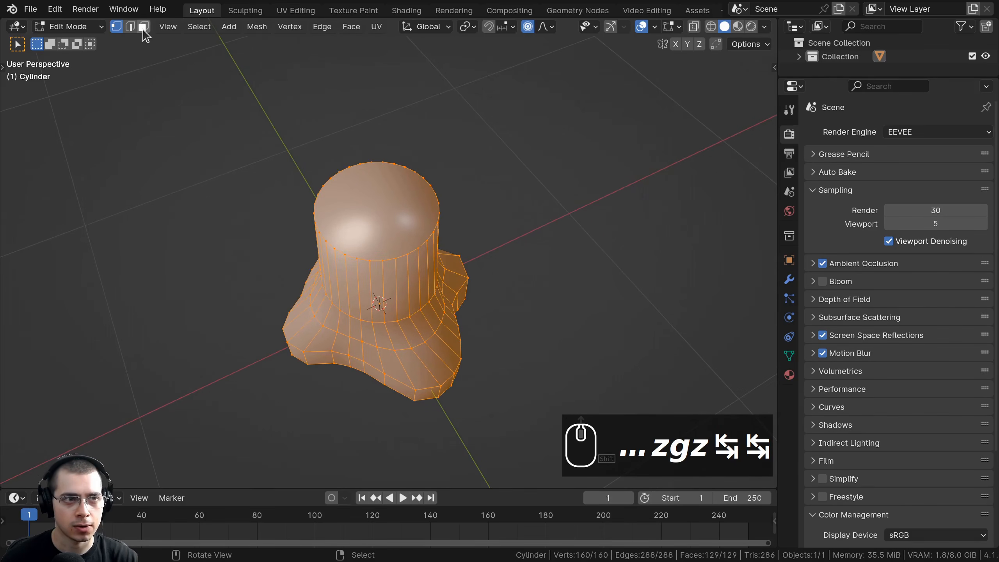
click(375, 216)
middle_drag(375, 216, 367, 160)
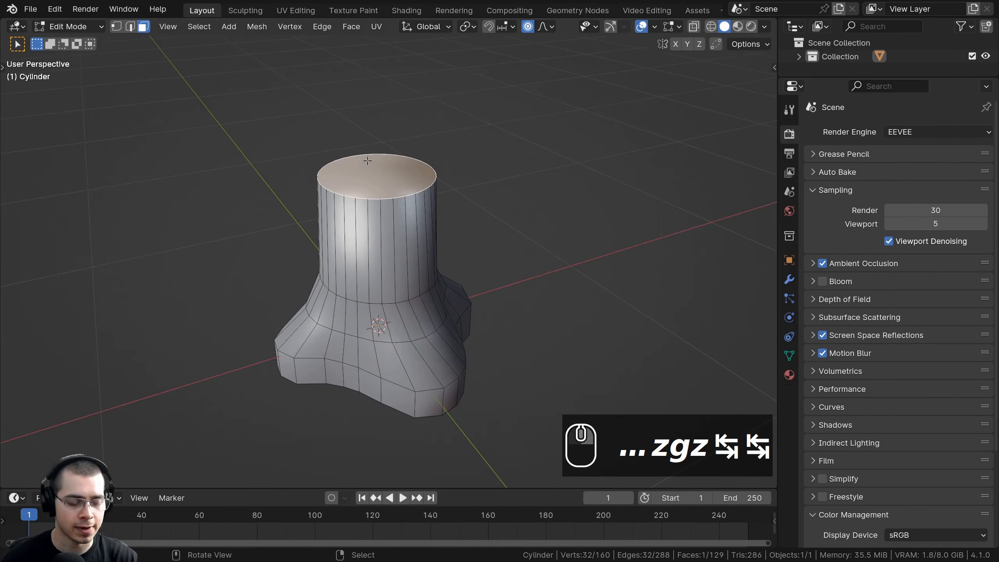
key(x)
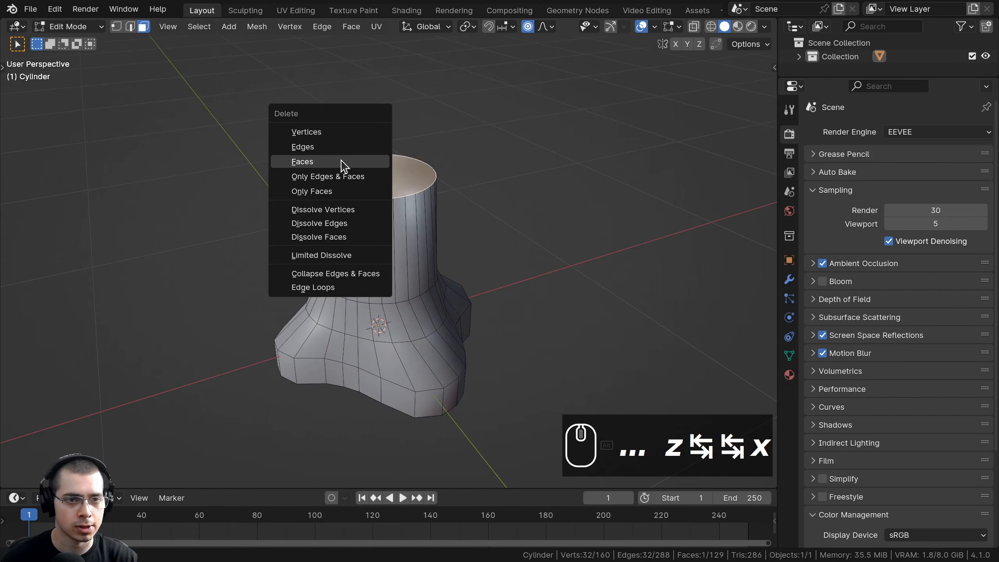
click(341, 160)
Step: Select the open top edge loop of the trunk in vertex selection, narrow it slightly in front view and raise it along Z
middle_drag(445, 276, 330, 217)
scroll(331, 216, up, 2)
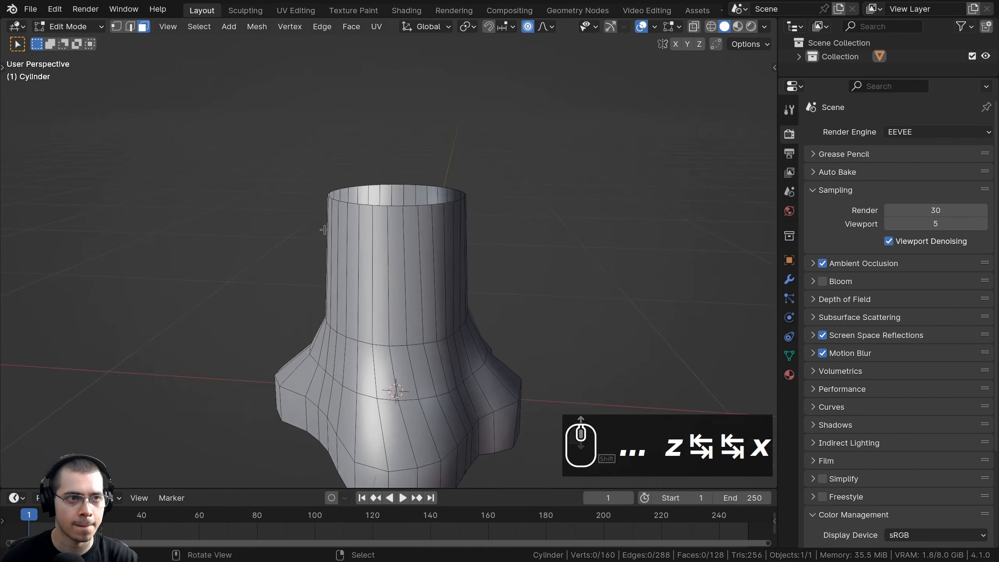
scroll(324, 230, up, 1)
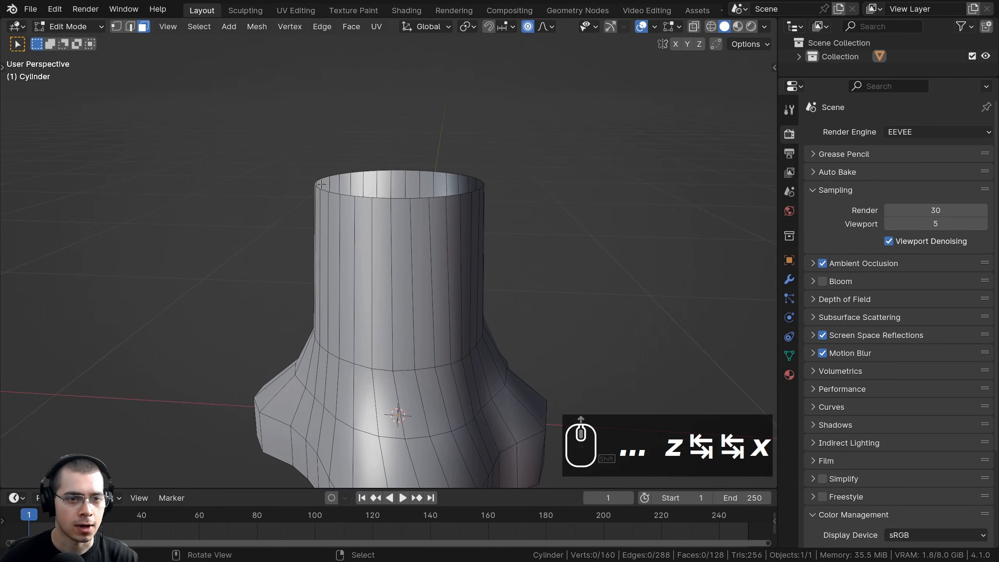
click(118, 30)
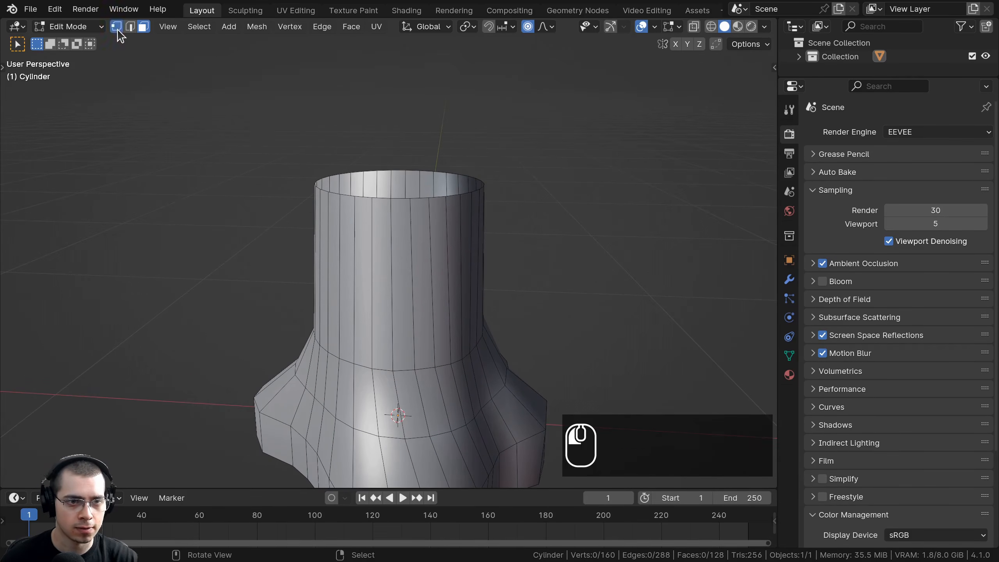
alt+click(355, 196)
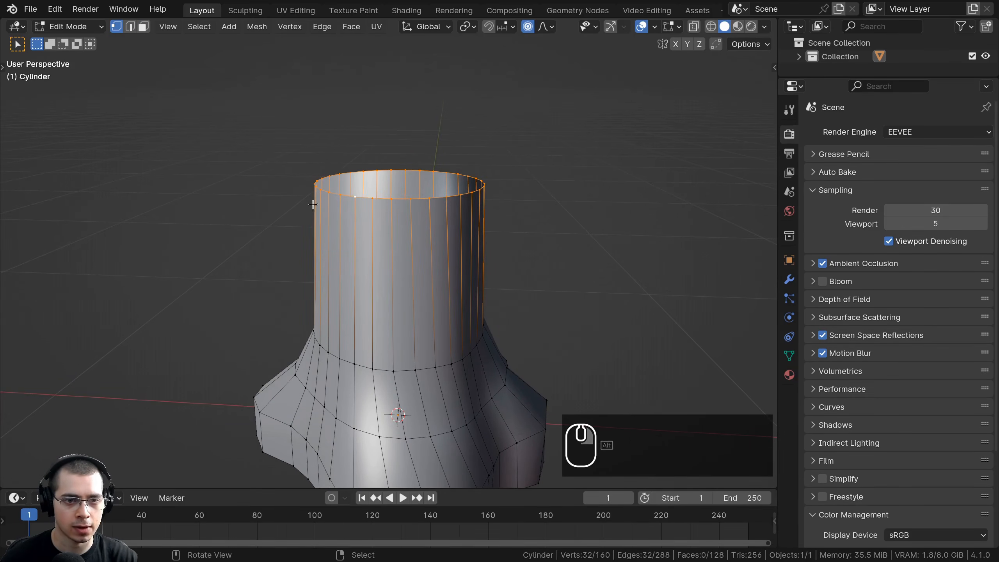
key(KP_1)
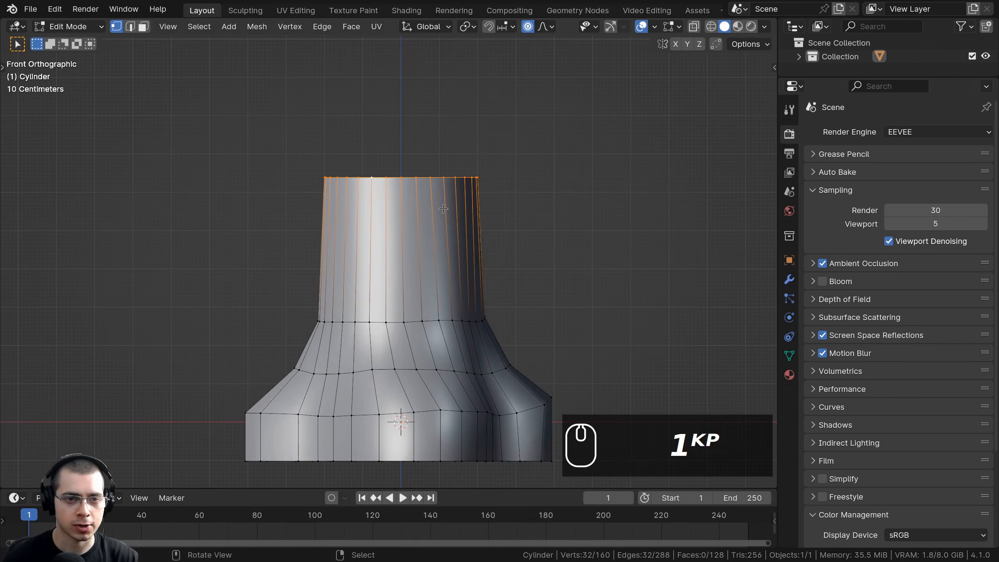
scroll(447, 211, down, 3)
key(s)
click(462, 227)
shift+middle_drag(440, 274, 444, 337)
key(g)
key(z)
click(441, 271)
Step: Extrude the top loop far upward along Z and taper its end by scaling it to about 0.74
scroll(452, 213, down, 4)
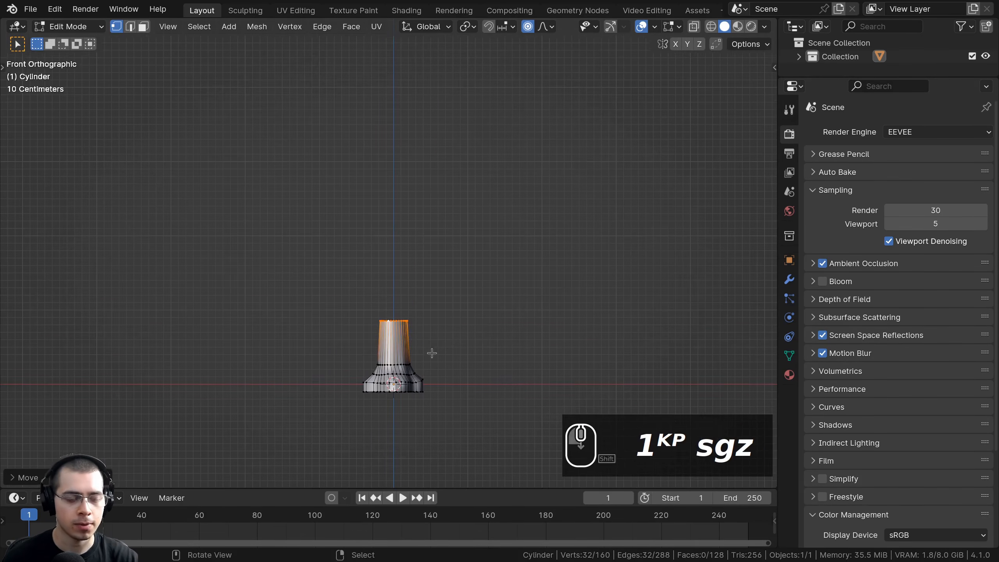
key(e)
key(z)
click(437, 173)
key(s)
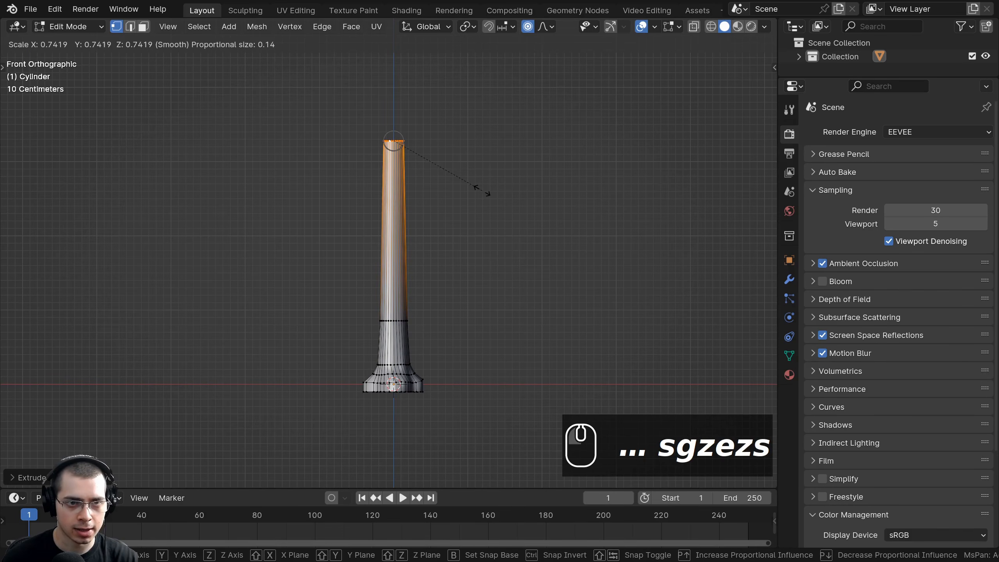
click(481, 191)
Step: Extrude a second long trunk section upward along Z and narrow its tip by scaling it to about 0.33
key(e)
middle_drag(465, 310, 466, 272)
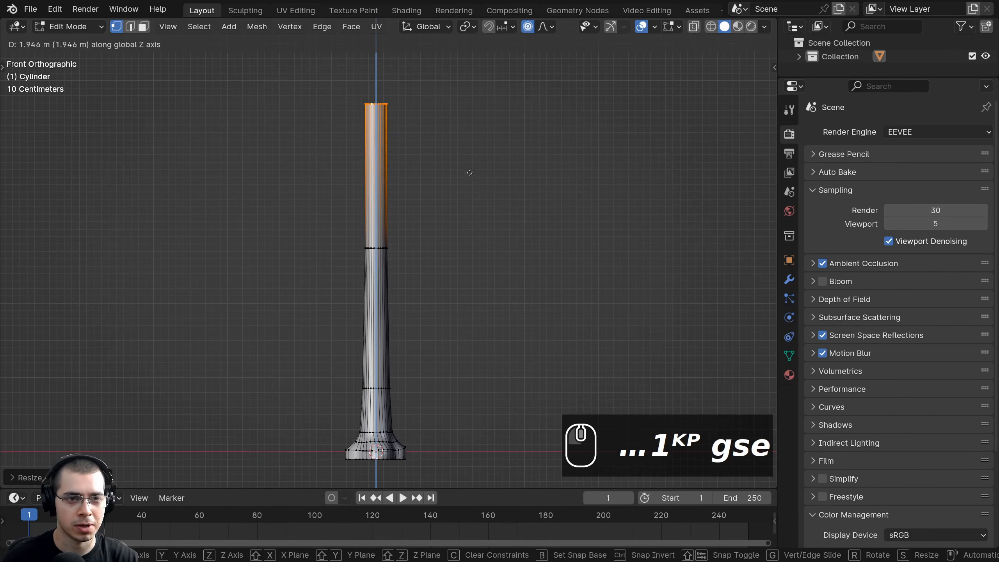
click(472, 150)
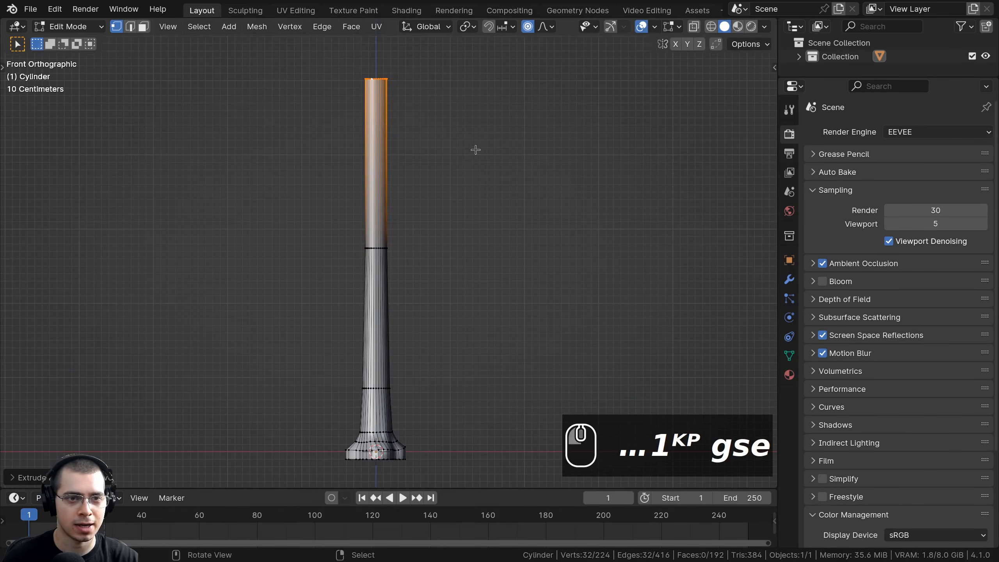
scroll(476, 149, down, 3)
key(s)
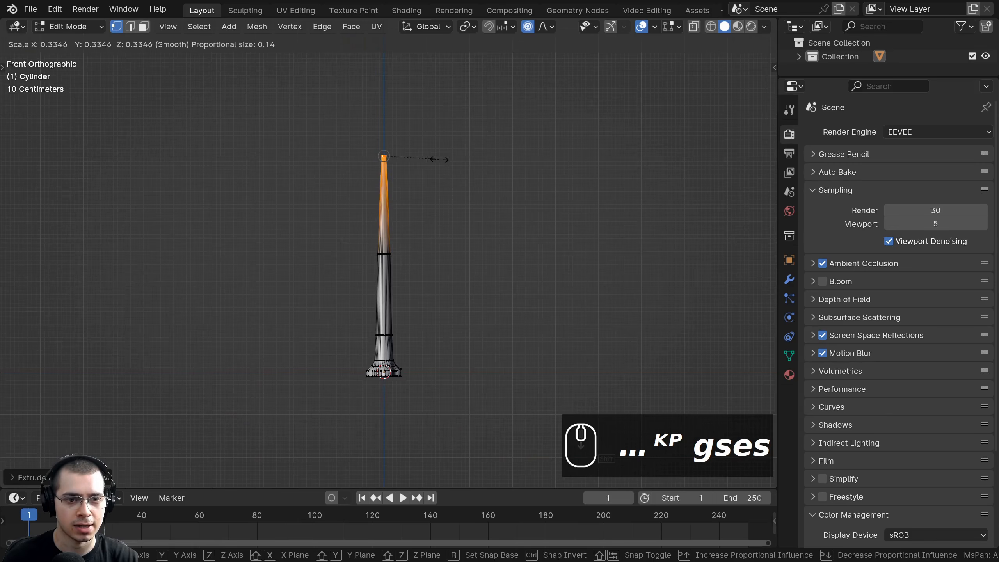
click(438, 156)
scroll(368, 262, up, 5)
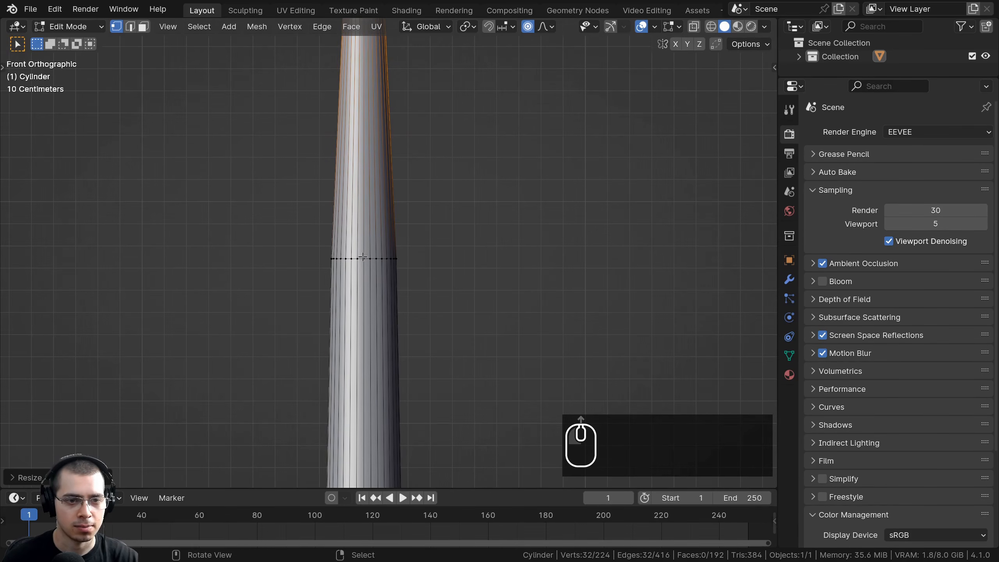
Step: Scale the edge loop at the joint between the two long trunk sections to even out the taper, and save the file
alt+click(365, 258)
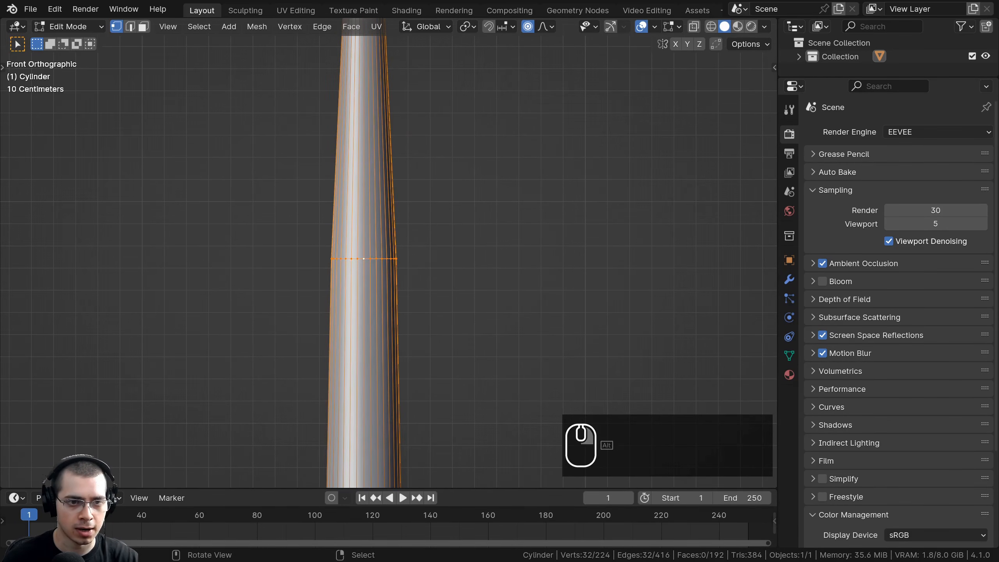
key(s)
click(468, 256)
key(Tab)
scroll(420, 332, down, 5)
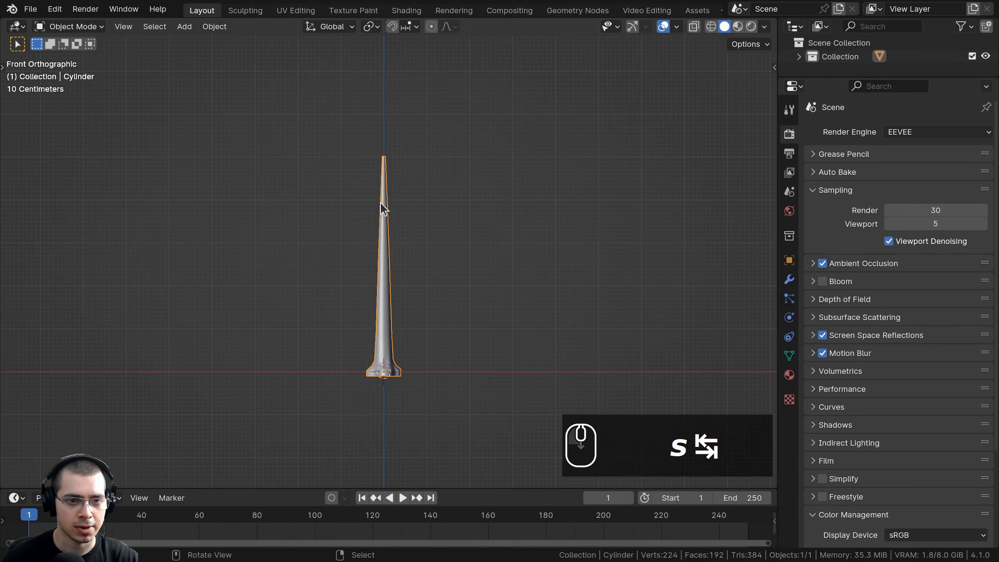
middle_drag(387, 190, 400, 123)
key(ctrl+s)
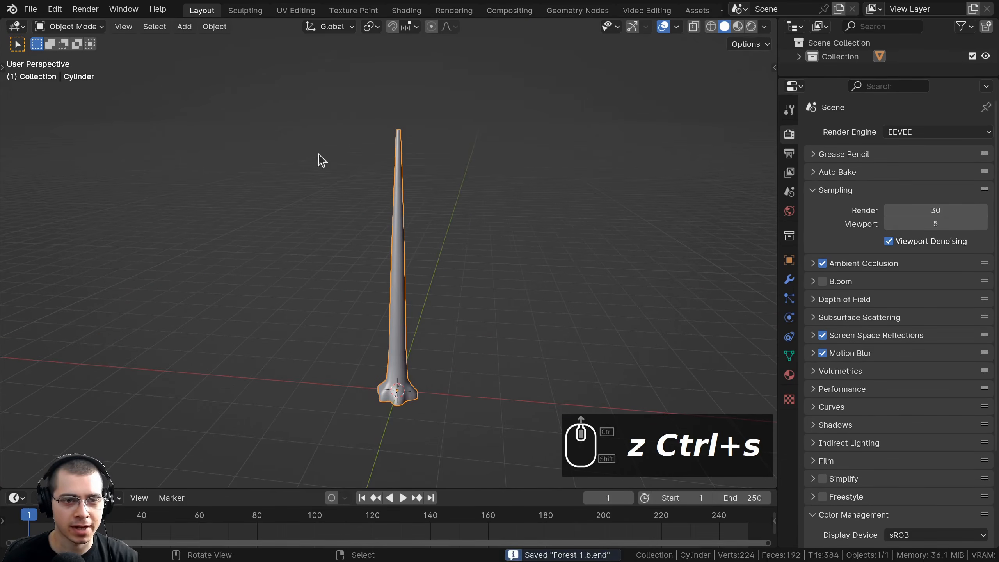
Step: Reset the 3D cursor to the world origin and add an ico sphere with 4 subdivisions there
middle_drag(339, 234, 417, 255)
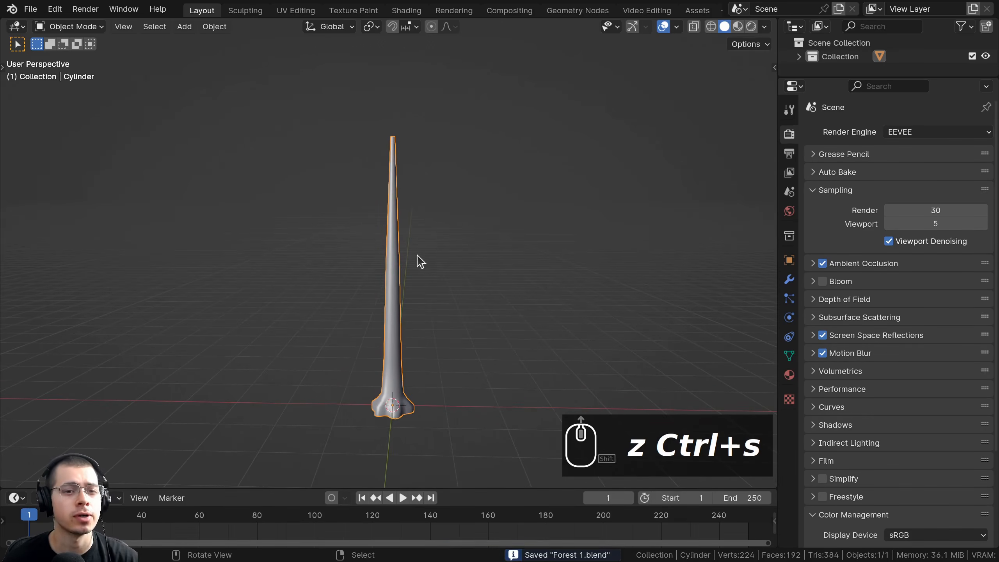
scroll(517, 147, down, 2)
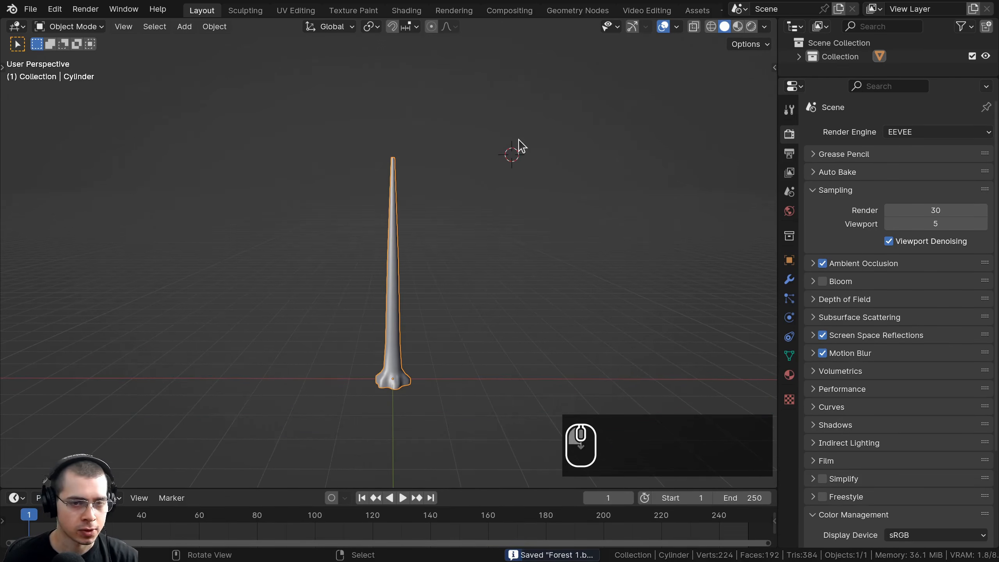
key(shift+c)
key(shift+c)
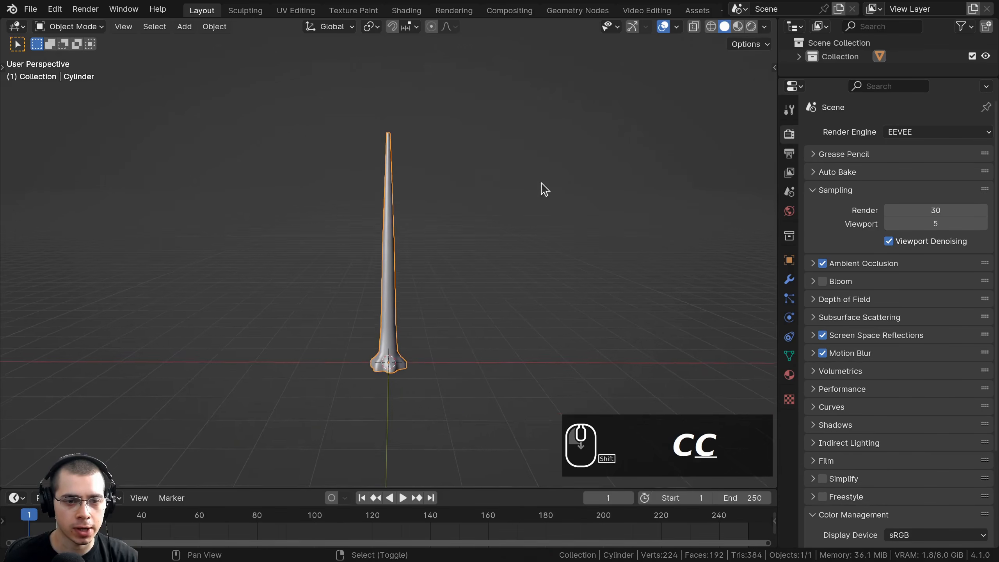
scroll(395, 262, down, 1)
key(shift+a)
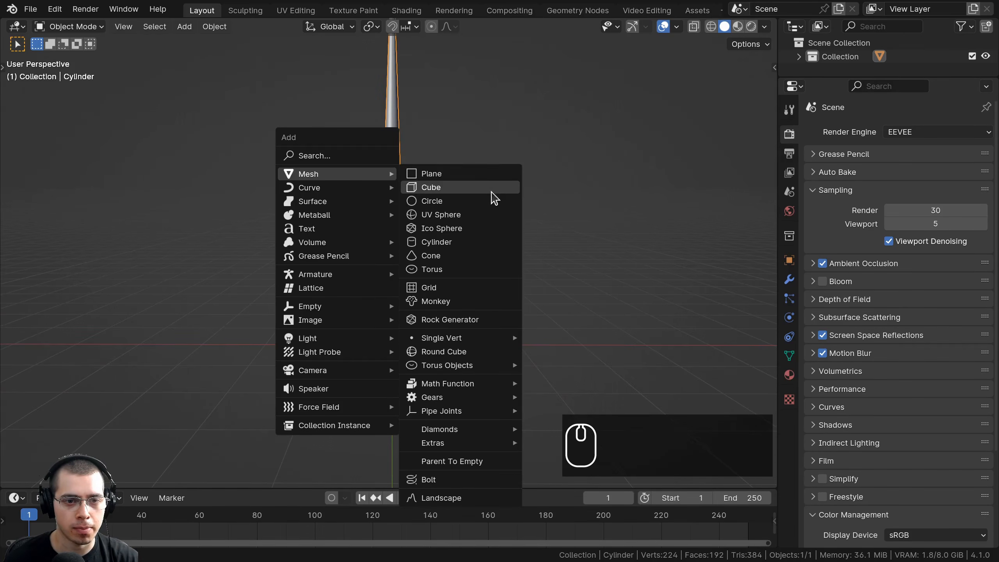
click(445, 228)
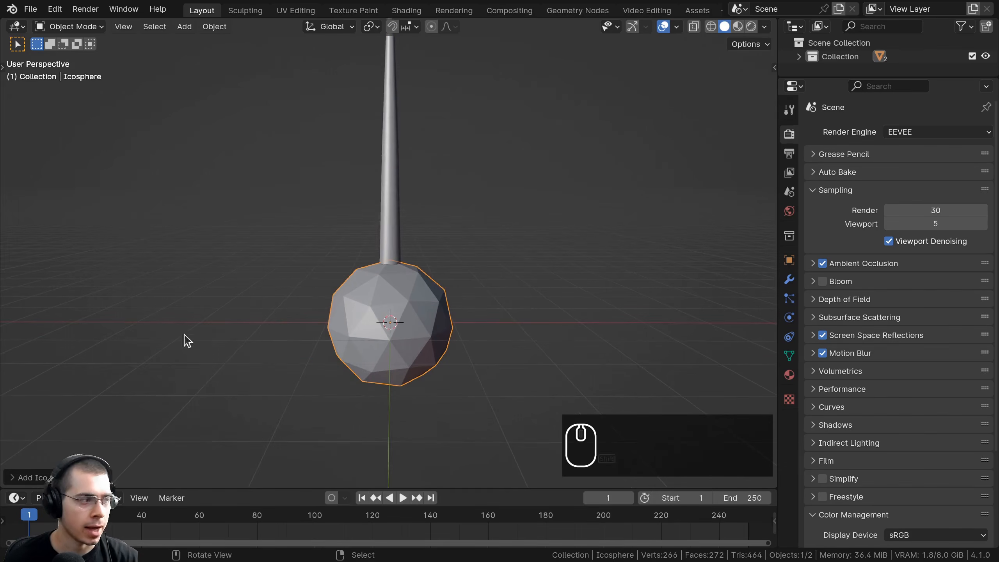
click(19, 478)
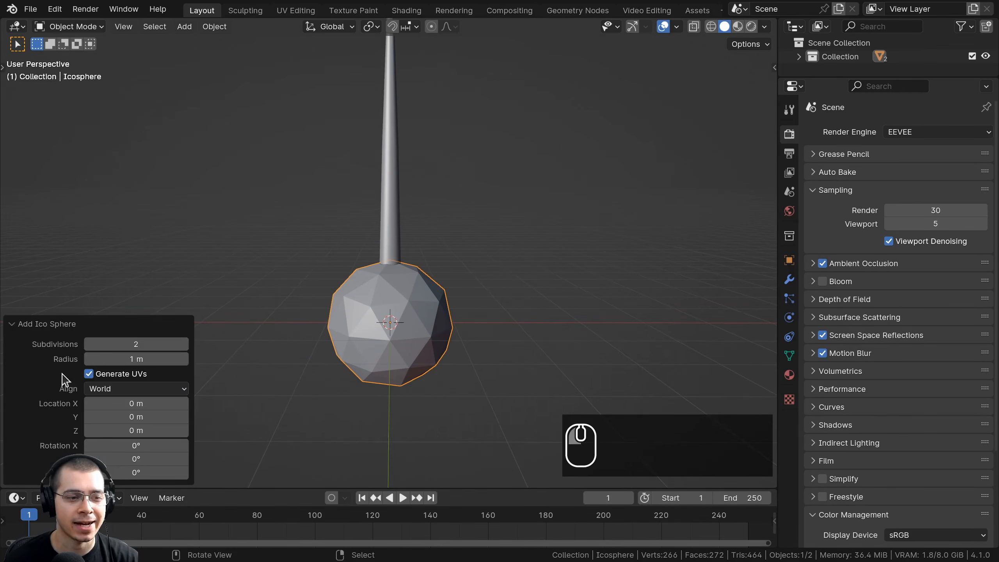
click(184, 344)
click(184, 344)
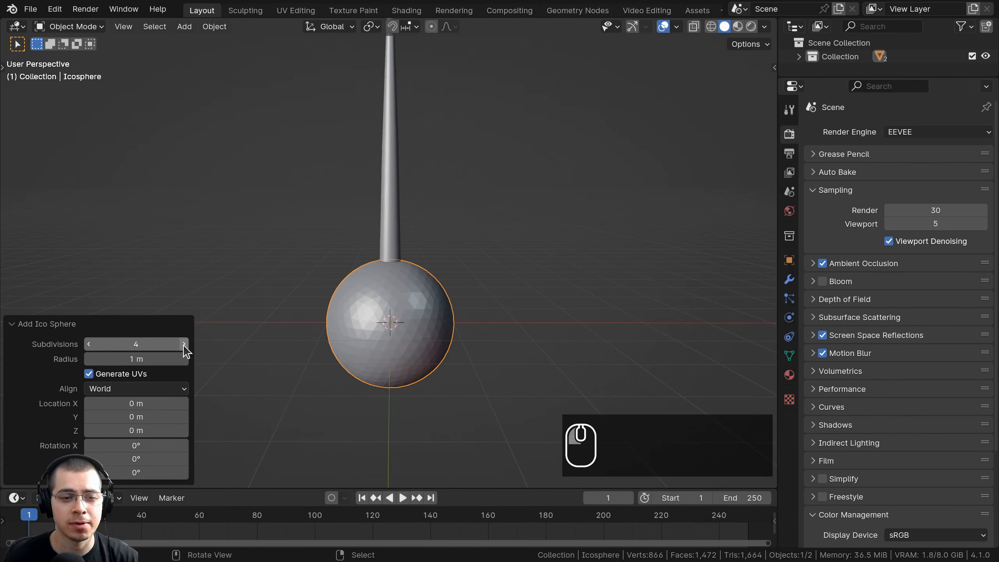
click(33, 326)
Step: Add a Subdivision modifier to the ico sphere with viewport and render levels at 1, and widen the modifier properties area
shift+middle_drag(320, 317, 348, 346)
scroll(362, 355, down, 1)
scroll(362, 354, up, 4)
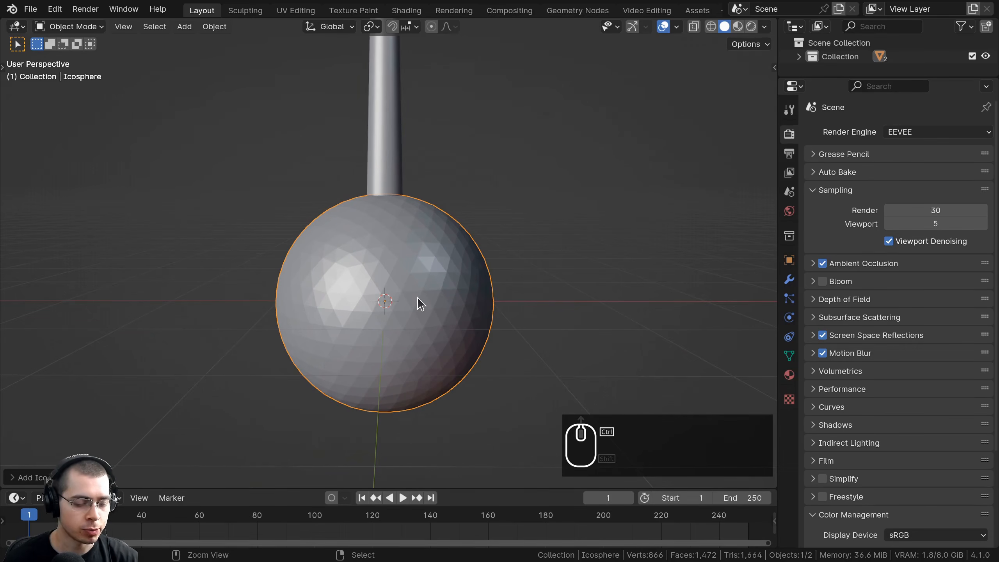
key(ctrl+1)
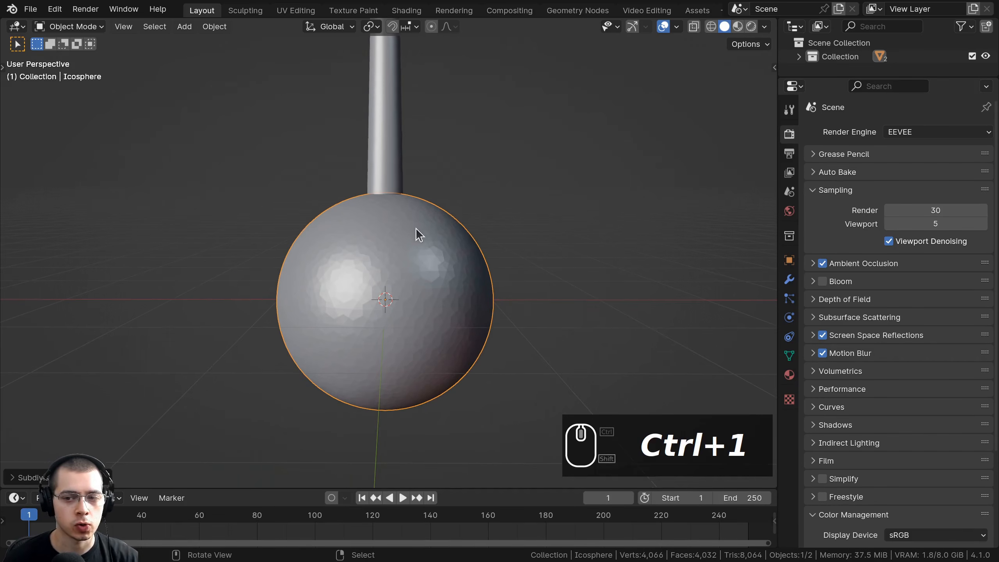
scroll(415, 228, up, 2)
click(787, 281)
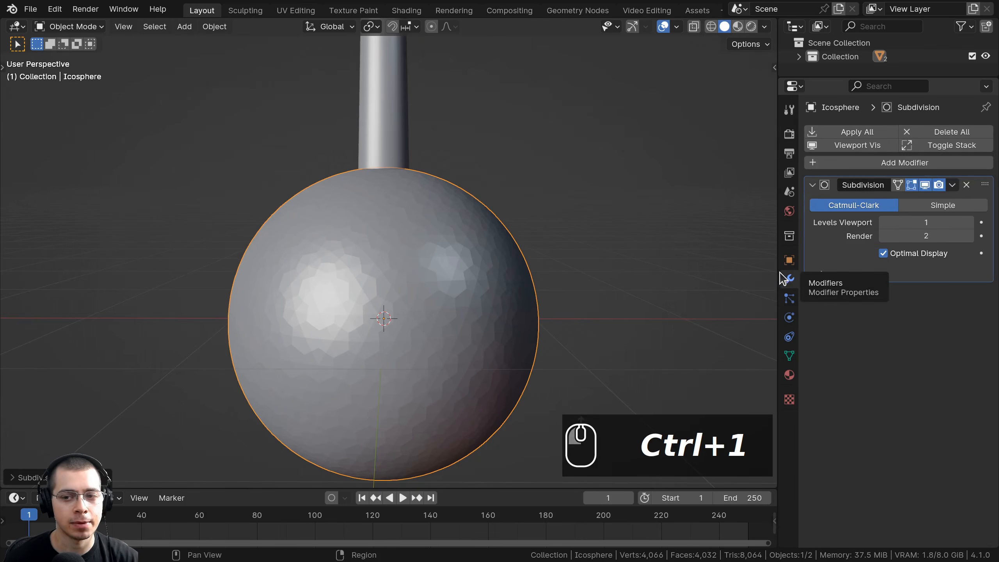
drag(778, 275, 693, 263)
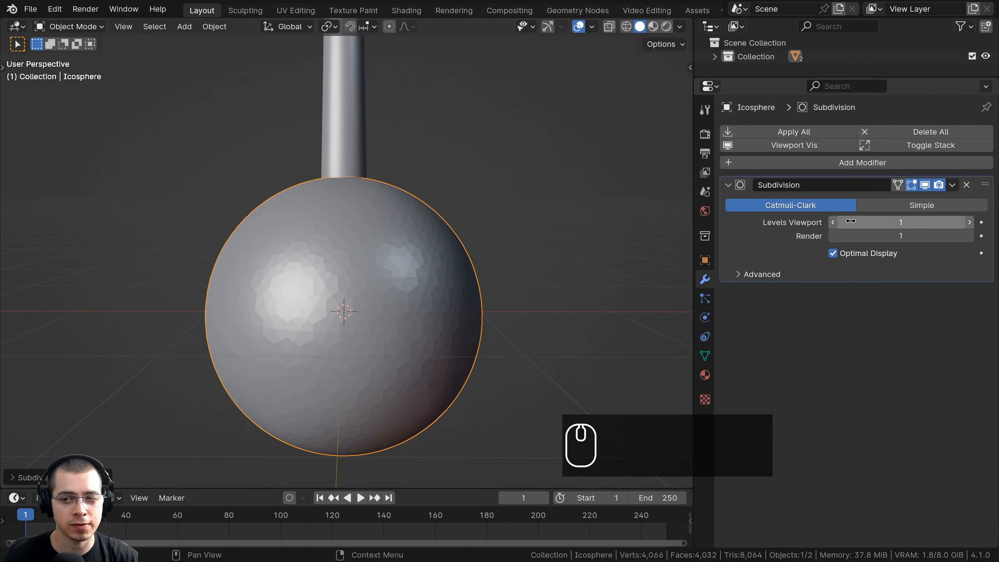
shift+middle_drag(392, 227, 399, 219)
scroll(399, 219, up, 3)
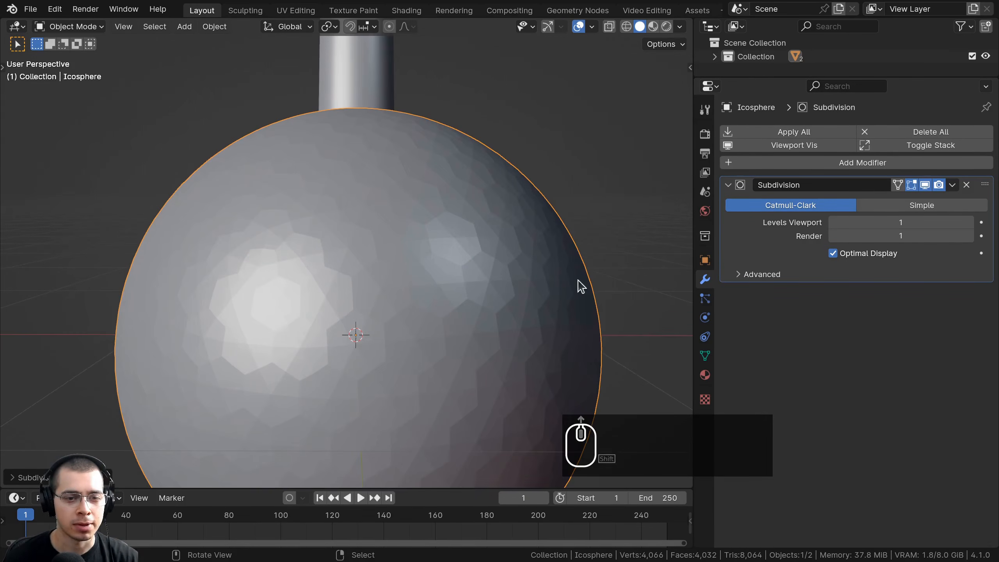
mouse_move(335, 184)
middle_down()
mouse_move(336, 266)
mouse_move(331, 167)
middle_up()
scroll(335, 193, down, 1)
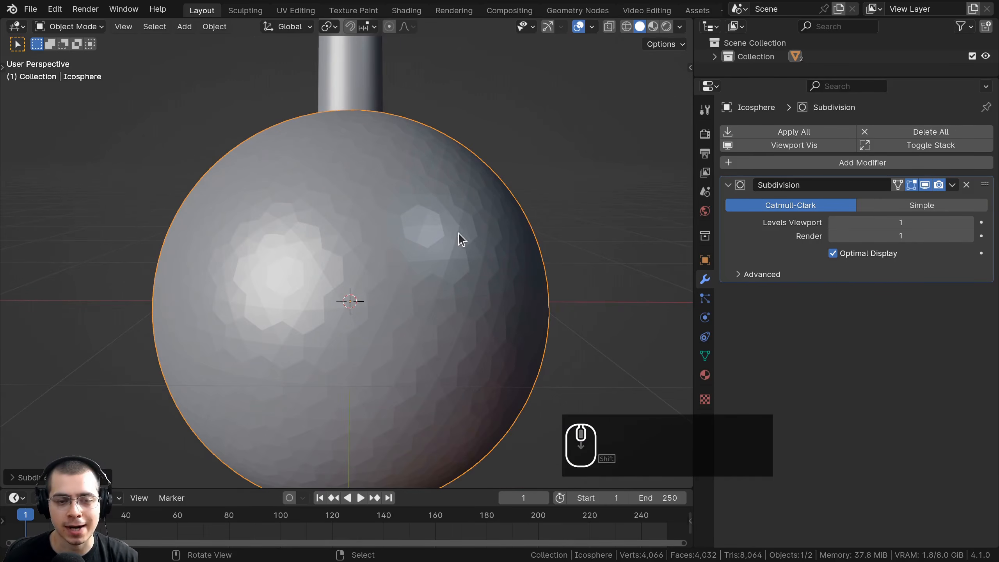
middle_drag(458, 233, 440, 246)
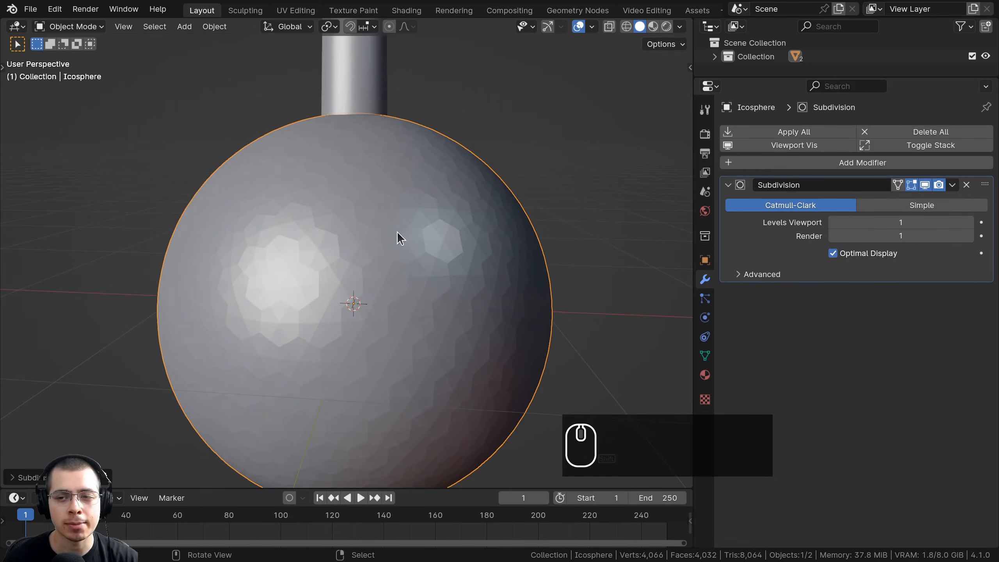
Step: Apply the Subdivision modifier and inspect the sphere's resulting mesh in Edit Mode
click(952, 184)
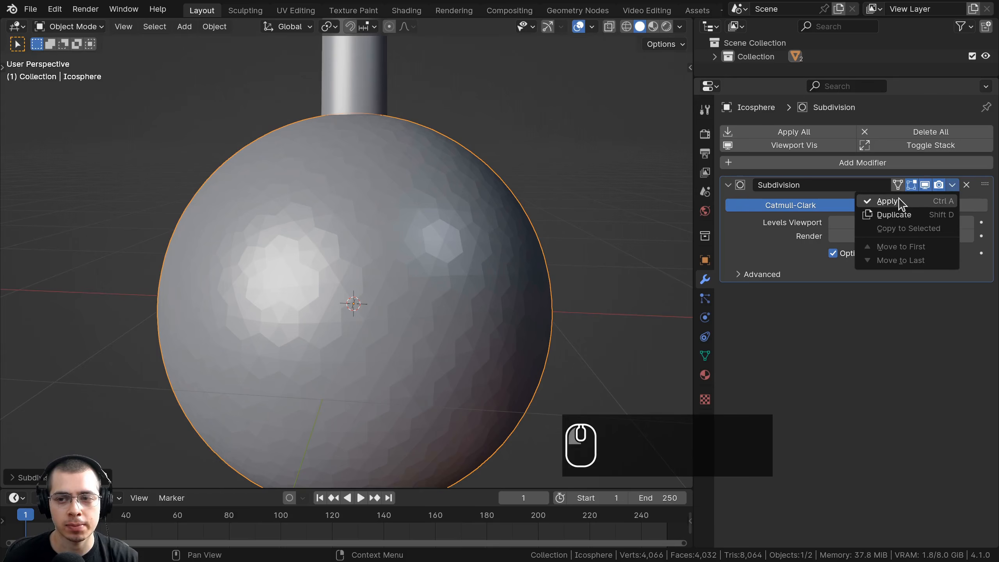
click(900, 201)
key(Tab)
scroll(424, 177, down, 2)
middle_drag(424, 178, 439, 207)
scroll(439, 207, up, 1)
shift+middle_drag(438, 207, 439, 200)
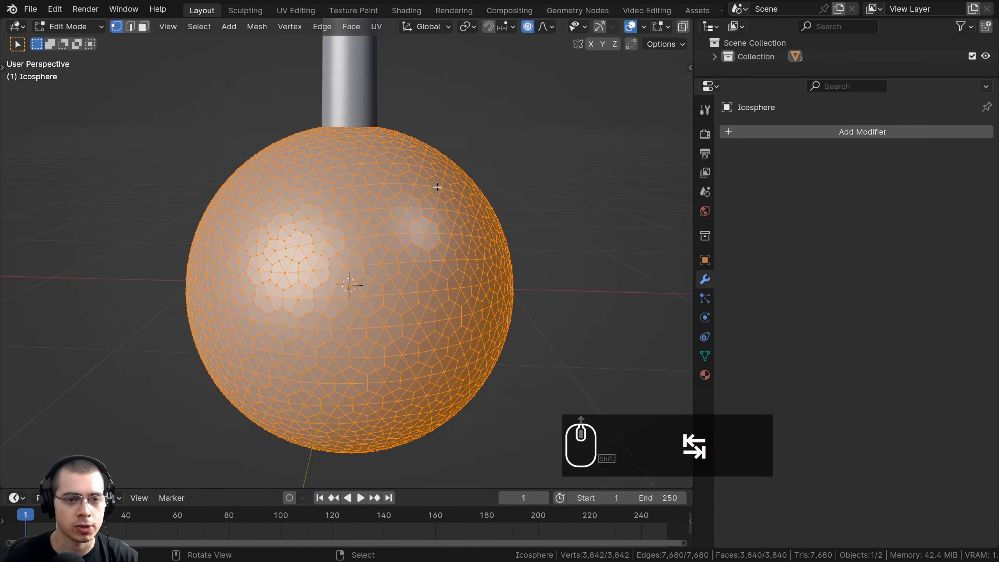
Step: Return to Object Mode and shade the sphere smooth
key(Tab)
key(w)
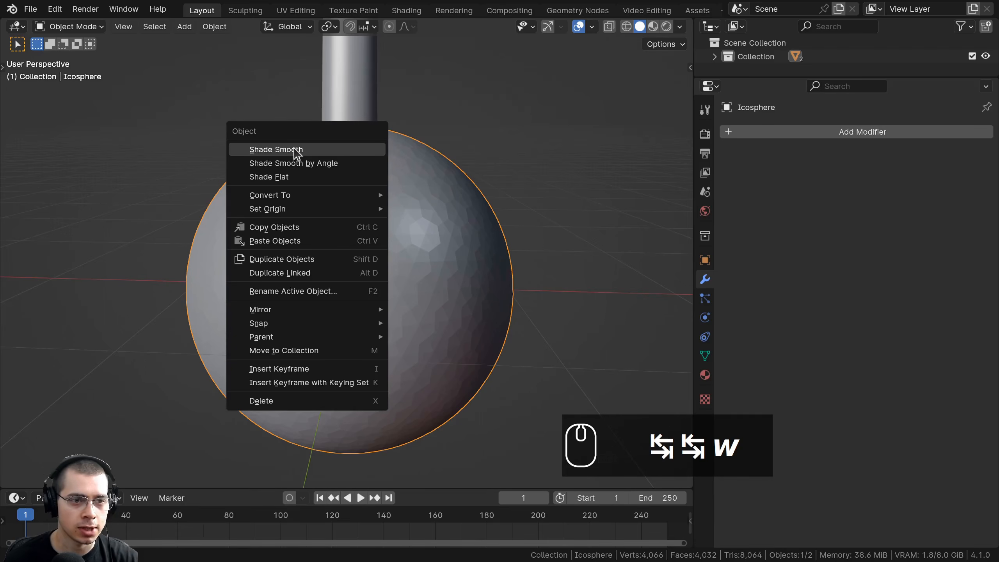
click(294, 154)
scroll(407, 267, down, 2)
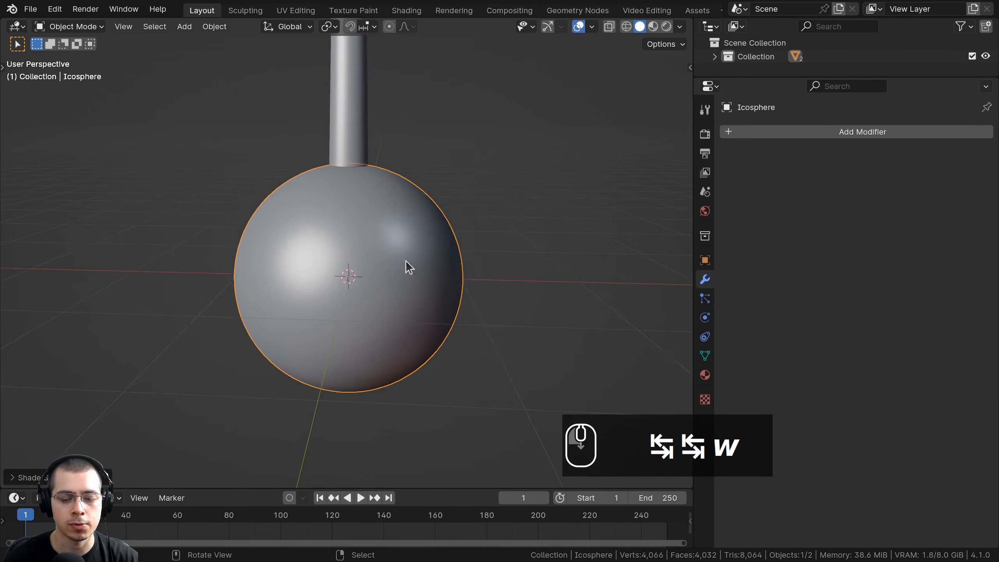
Step: Raise the sphere along Z until it sits at the upper end of the trunk as the tree crown
shift+scroll(395, 349, down, 2)
key(g)
key(z)
click(404, 157)
shift+middle_drag(405, 165, 410, 317)
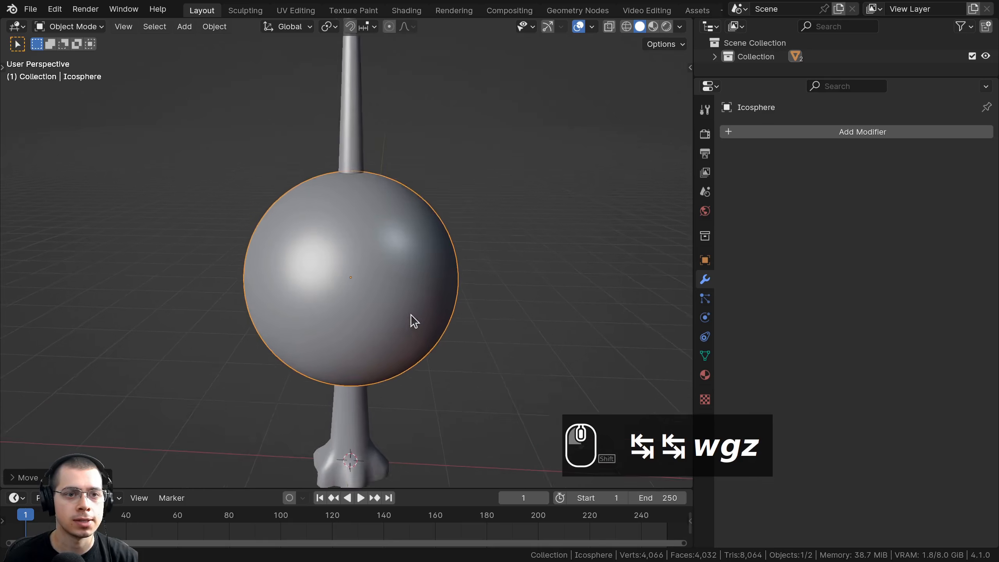
scroll(410, 316, down, 1)
key(g)
key(z)
click(403, 173)
scroll(404, 197, down, 1)
key(g)
key(z)
click(406, 212)
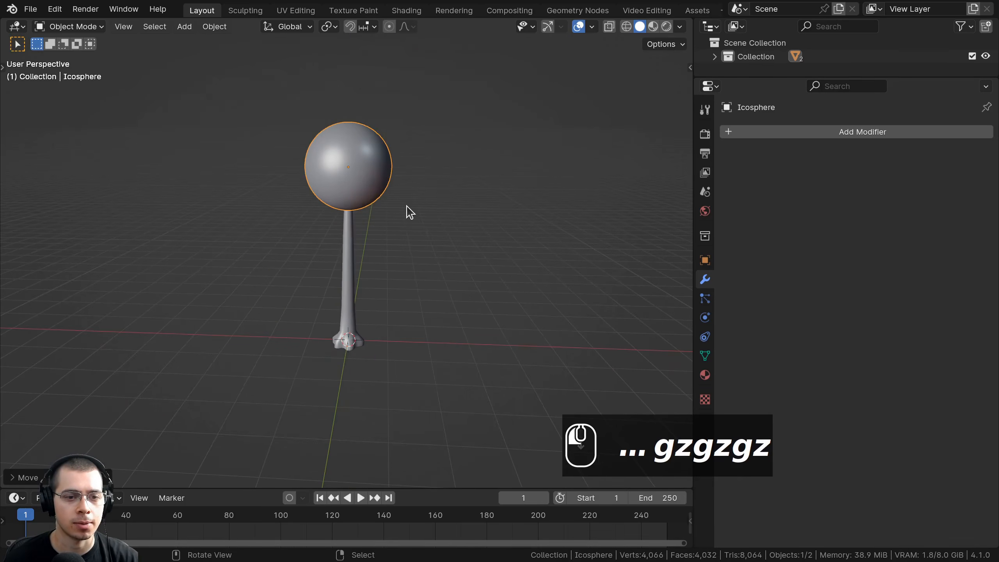
Step: Pull a single vertex on the crown's side outward with smooth proportional editing at a size of 1 m
scroll(401, 215, up, 1)
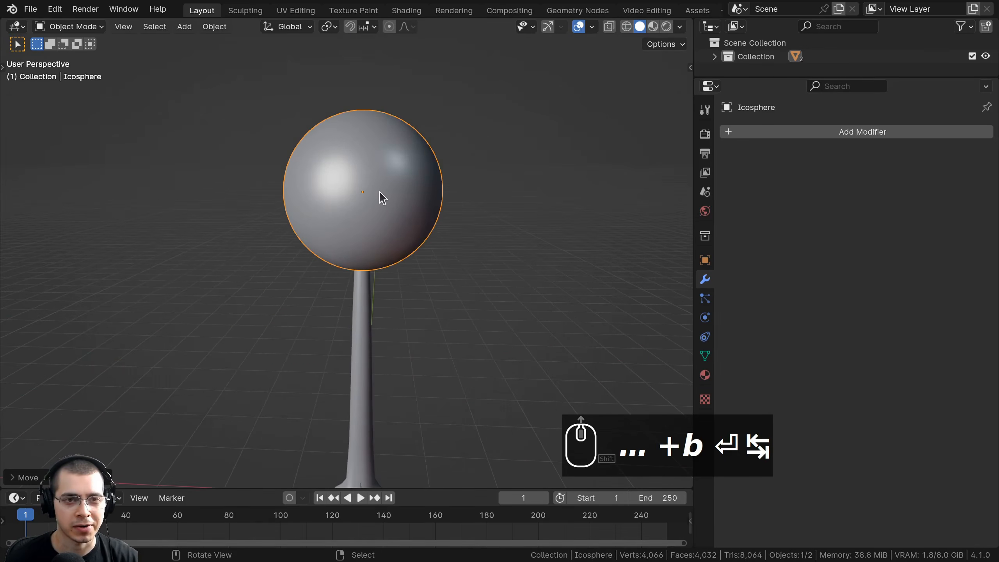
key(Tab)
shift+middle_drag(392, 183, 387, 186)
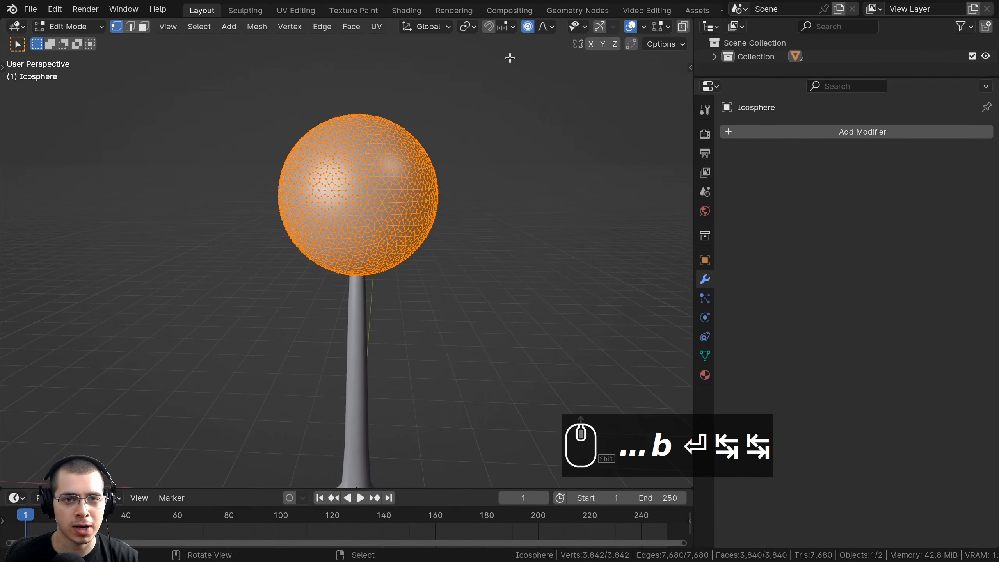
shift+middle_drag(436, 136, 405, 160)
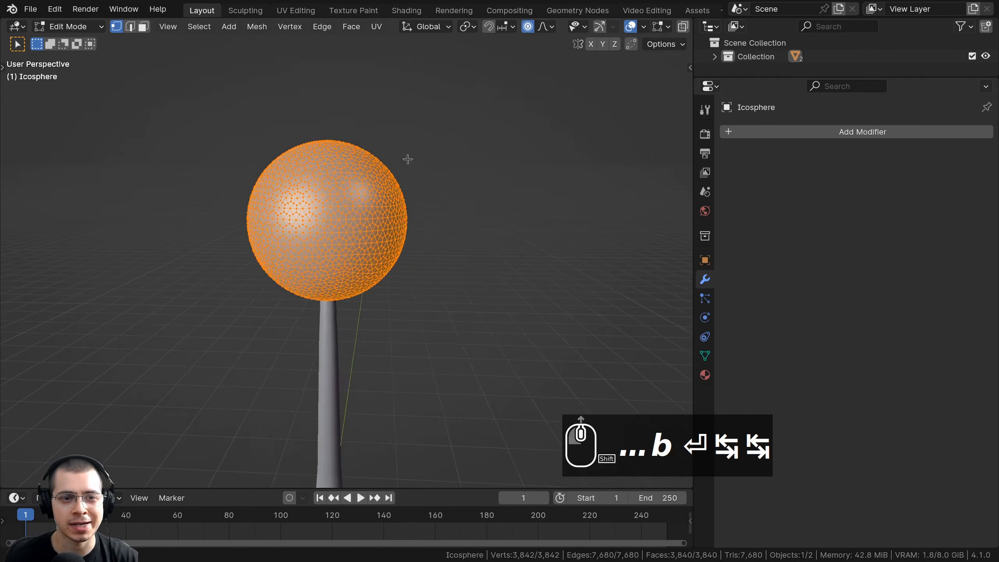
scroll(415, 249, up, 1)
click(404, 226)
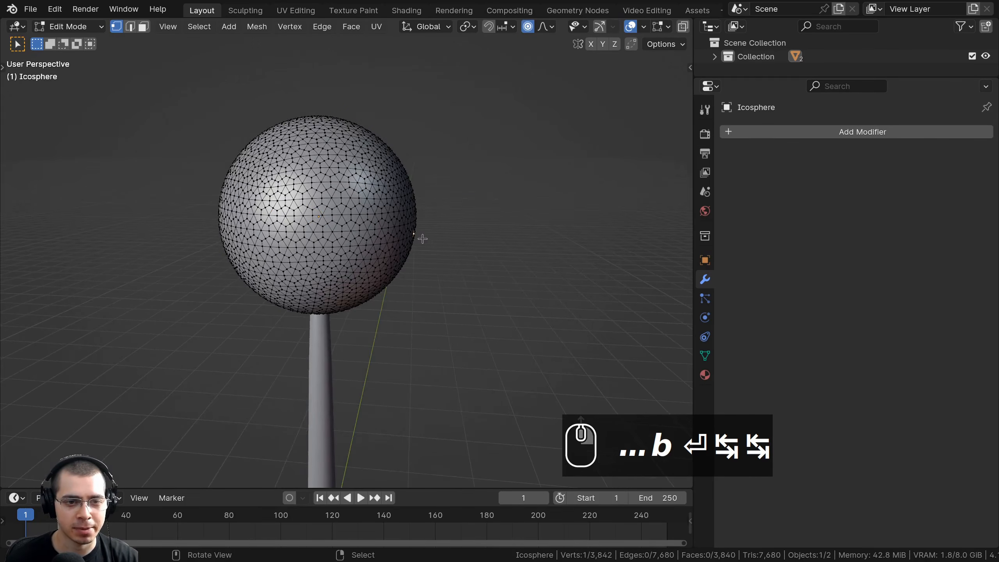
key(g)
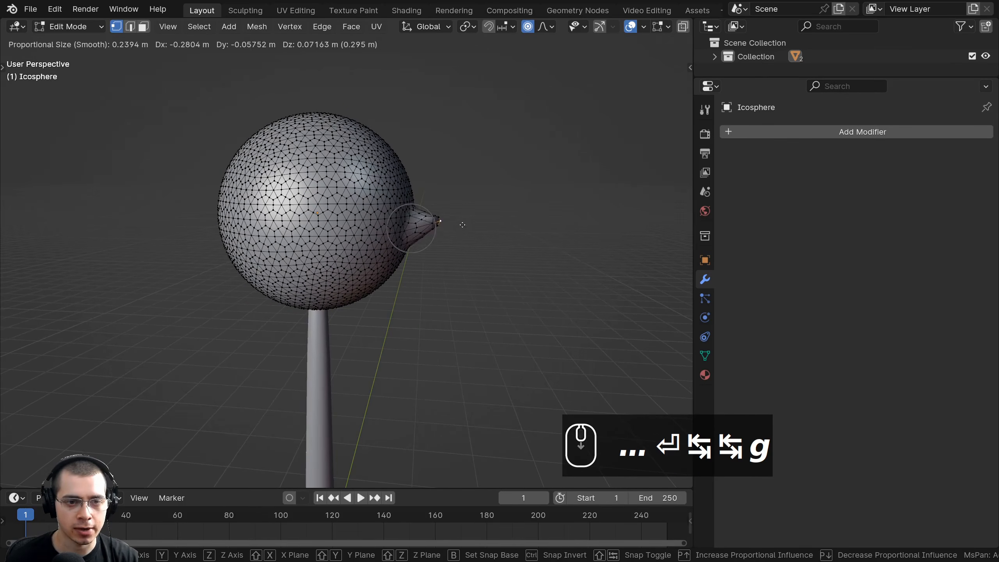
scroll(516, 234, down, 6)
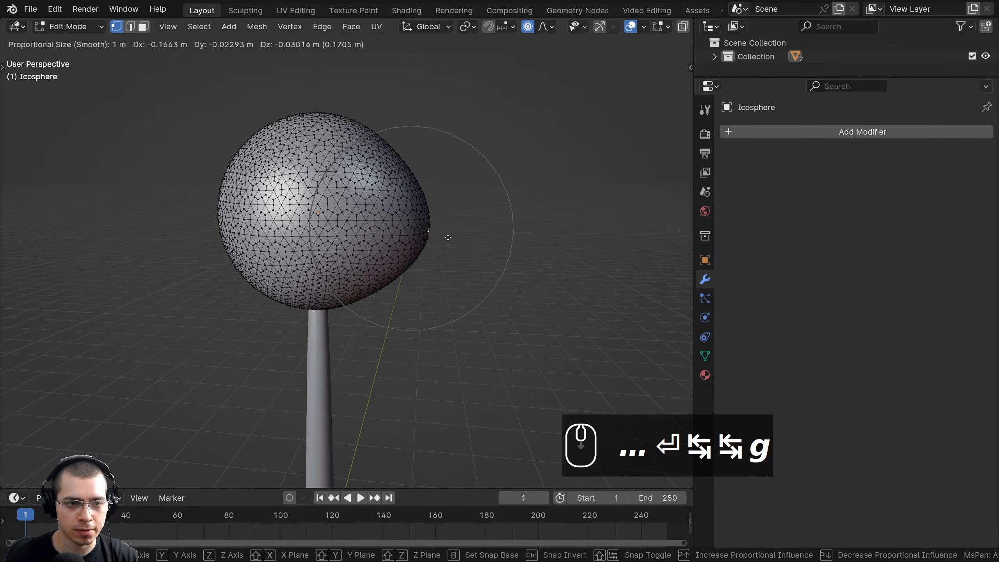
click(452, 240)
Step: Reshape further sides of the crown by moving vertices with proportional editing at 1 m
shift+middle_drag(213, 246, 517, 270)
key(g)
click(331, 224)
scroll(517, 270, down, 2)
key(g)
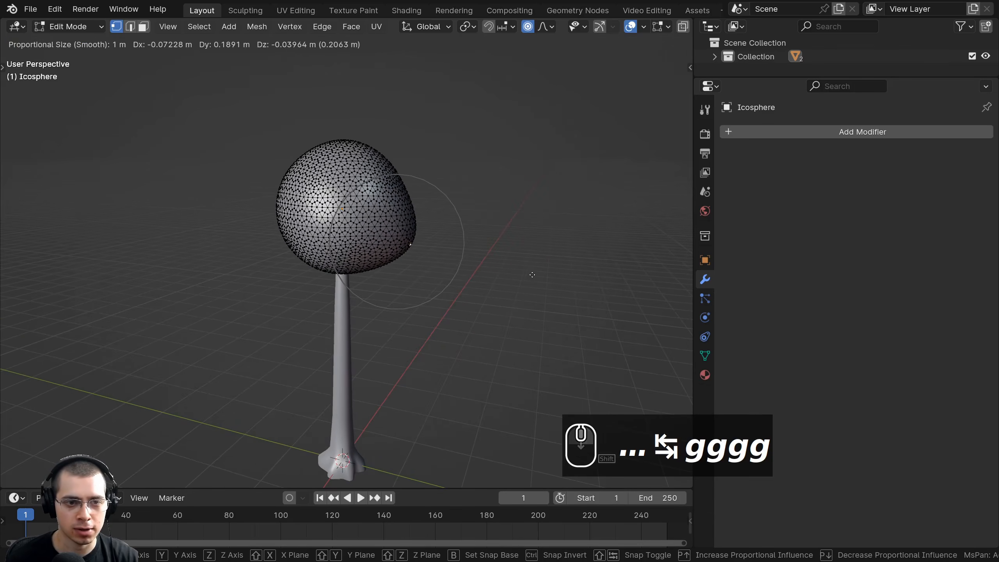
click(511, 276)
key(g)
click(362, 257)
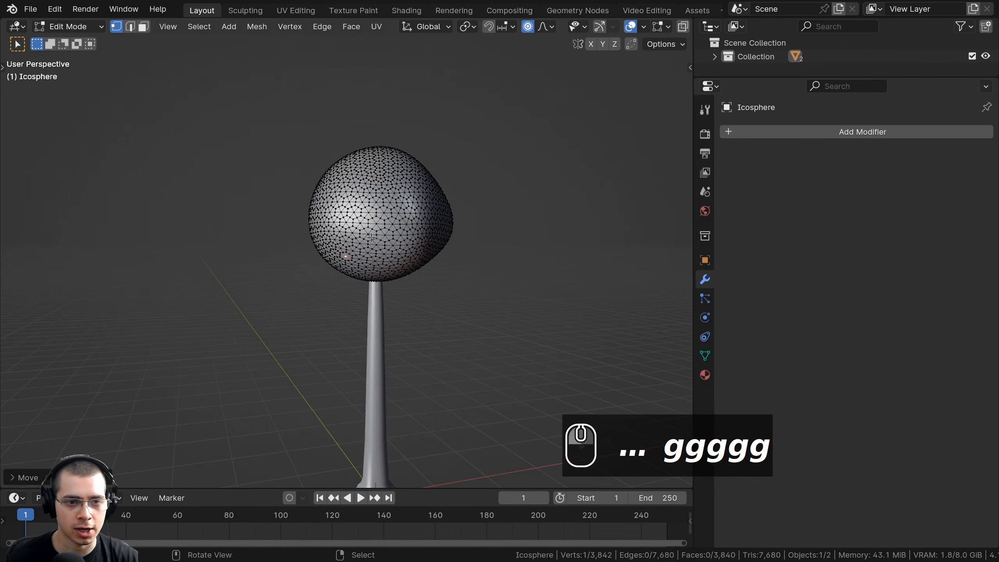
middle_drag(361, 257, 333, 218)
scroll(333, 218, down, 2)
scroll(360, 226, up, 2)
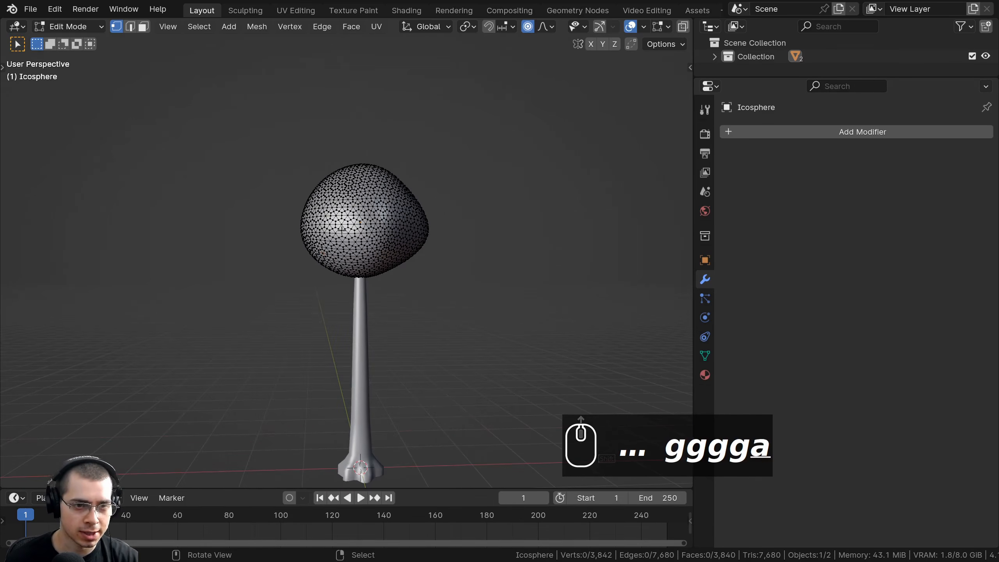
Step: Select the whole crown mesh, scale it up and move it along Z to fit the top of the trunk
key(a)
key(s)
click(468, 232)
shift+middle_drag(452, 252, 429, 161)
key(g)
key(z)
click(427, 170)
middle_drag(409, 208, 394, 239)
scroll(393, 240, up, 1)
key(g)
key(z)
click(394, 232)
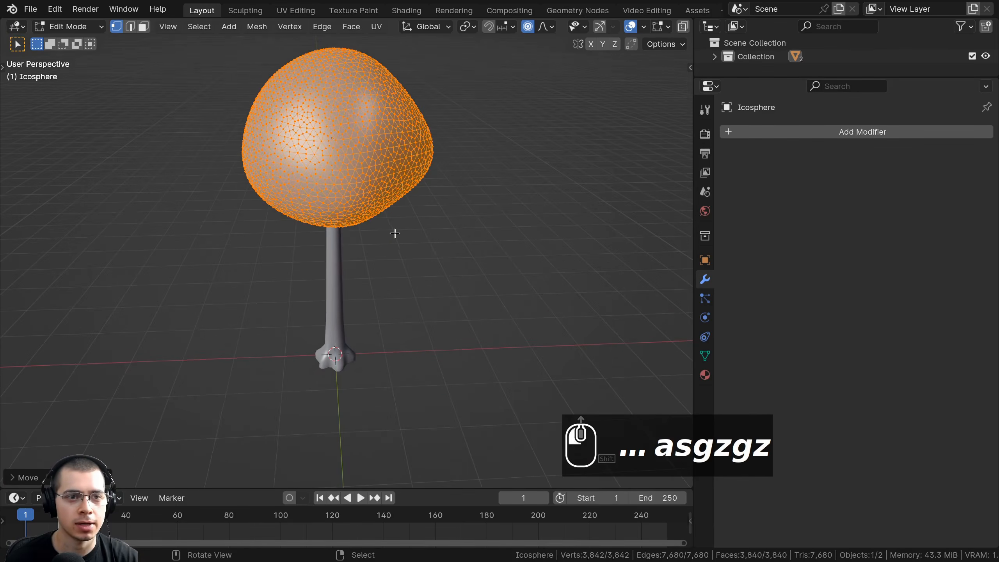
Step: Check how the crown sits on the trunk and readjust it along Z
scroll(453, 216, down, 2)
key(z)
mouse_move(464, 236)
middle_down()
mouse_move(453, 216)
mouse_move(427, 225)
middle_up()
key(z)
key(g)
key(z)
click(491, 187)
Step: Move individual vertices around the crown with proportional editing at about 1.1 m to give it an irregular outline from above
click(354, 224)
middle_drag(354, 223, 468, 258)
key(g)
click(473, 261)
middle_drag(393, 208, 374, 269)
click(391, 265)
key(g)
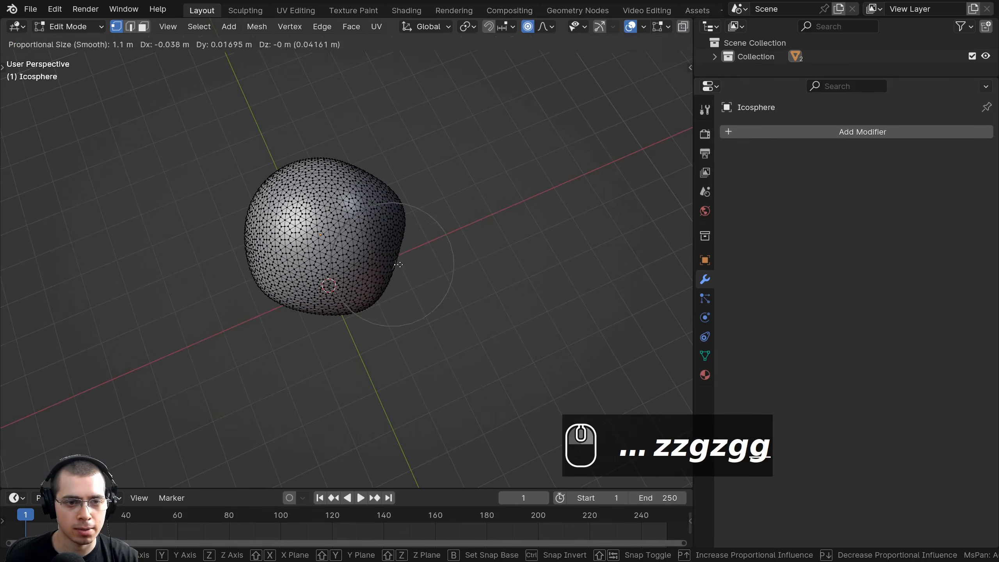
click(400, 265)
shift+middle_drag(359, 172, 363, 224)
click(357, 220)
key(g)
click(351, 205)
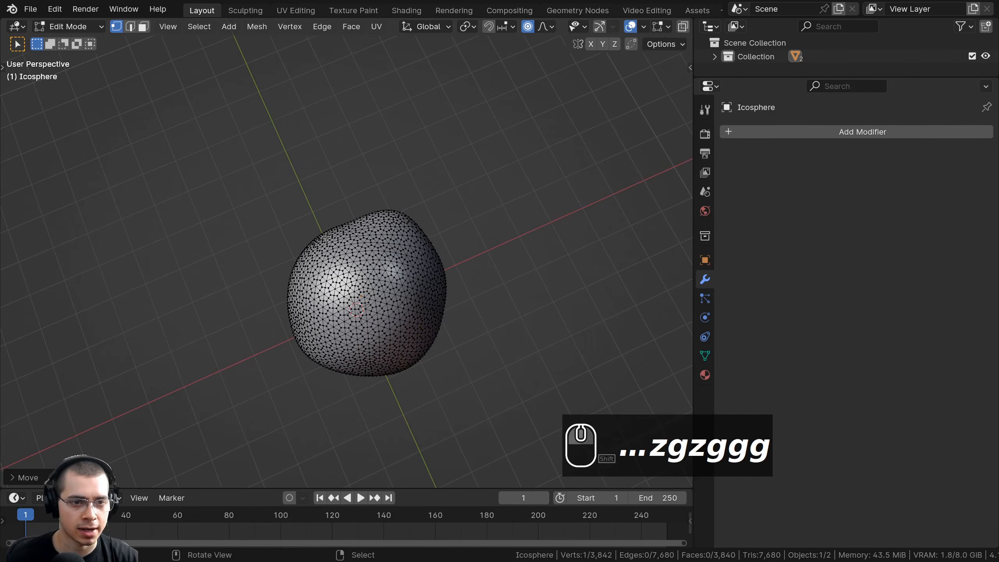
Step: Move vertices on one side of the crown with proportional editing to make its outline from above more irregular
key(g)
click(312, 247)
right_click(292, 299)
key(g)
click(290, 297)
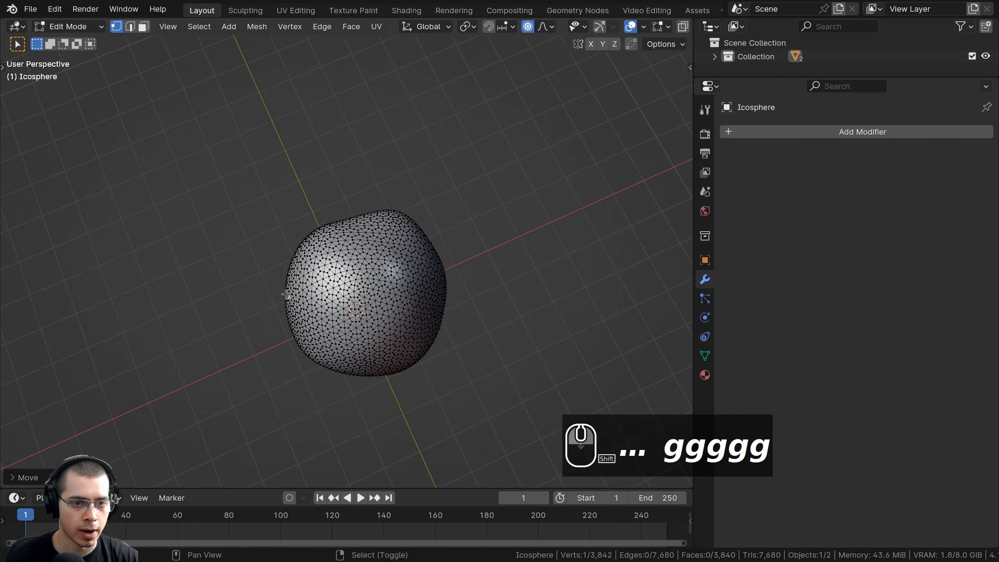
Step: Reshape the top of the crown from the side by moving vertices with proportional editing
middle_drag(334, 378, 305, 185)
click(301, 205)
key(g)
click(301, 213)
key(g)
click(306, 177)
Step: Reshape the crown's underside and lower side with proportional editing at about 1.6 m, finishing in Object Mode
right_click(306, 318)
middle_drag(306, 330, 305, 315)
key(g)
click(334, 324)
key(g)
click(352, 286)
key(g)
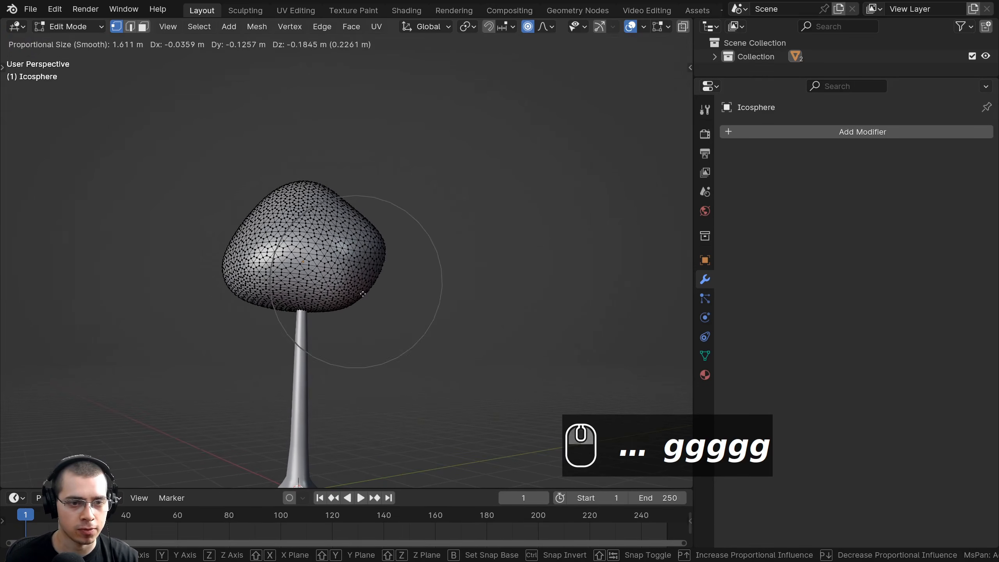
click(364, 295)
key(Tab)
Step: Select the crown and add a Displace modifier to it
middle_drag(282, 283, 470, 252)
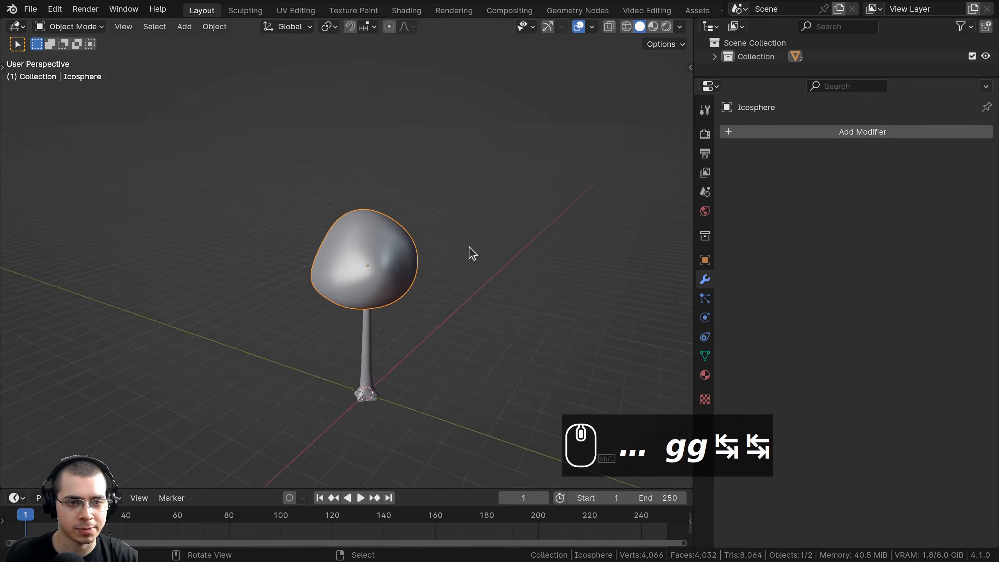
scroll(415, 273, up, 3)
middle_drag(415, 273, 399, 256)
key(alt+a)
scroll(412, 210, up, 2)
click(442, 240)
click(781, 132)
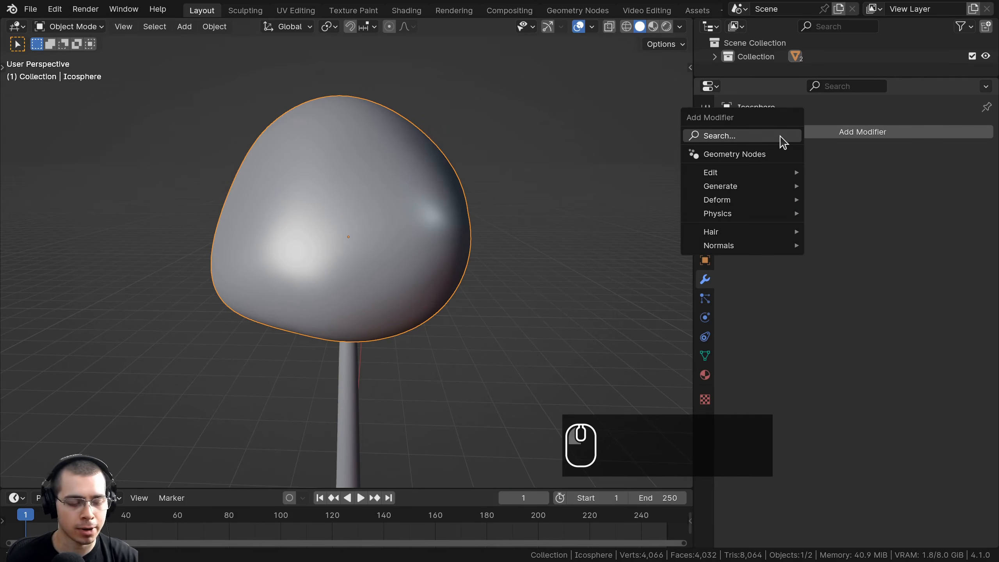
text(dis)
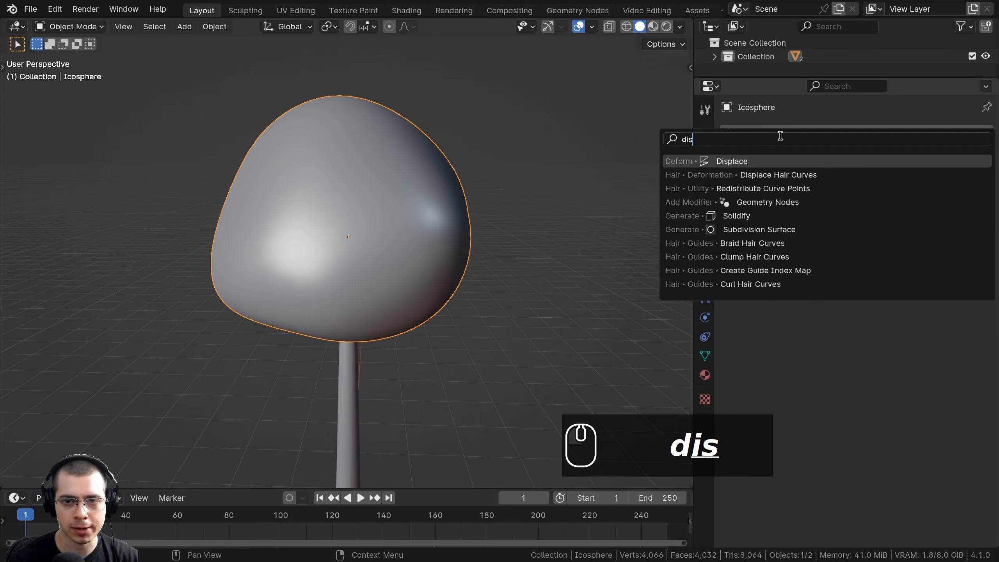
click(763, 163)
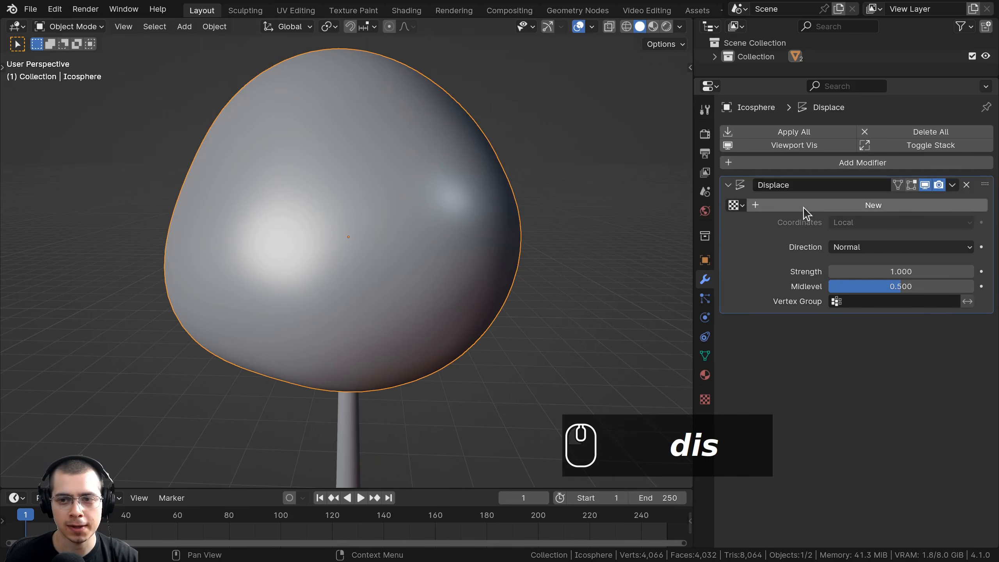
Step: Create a new texture for the Displace modifier and name it Tree Leaves
click(859, 205)
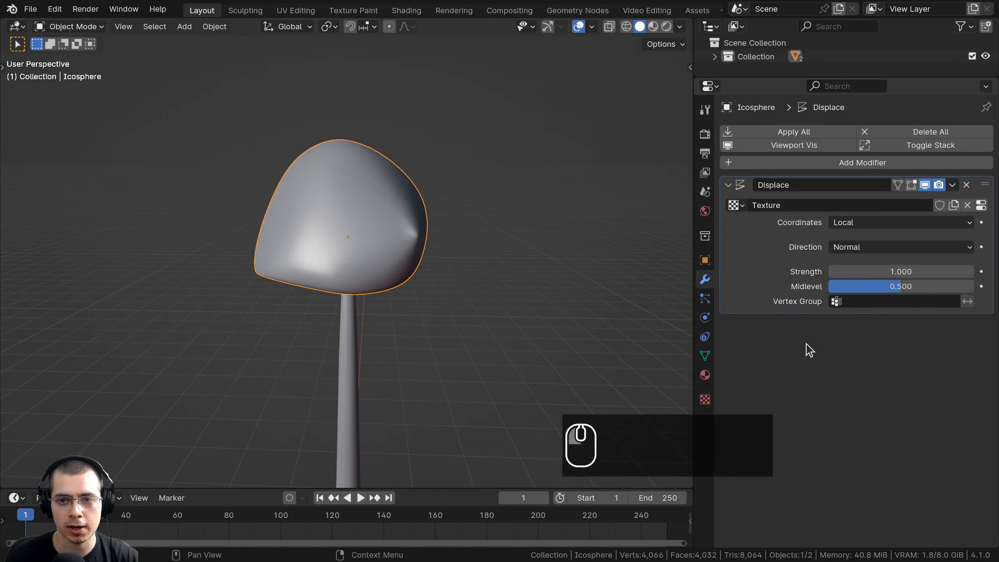
double_click(776, 205)
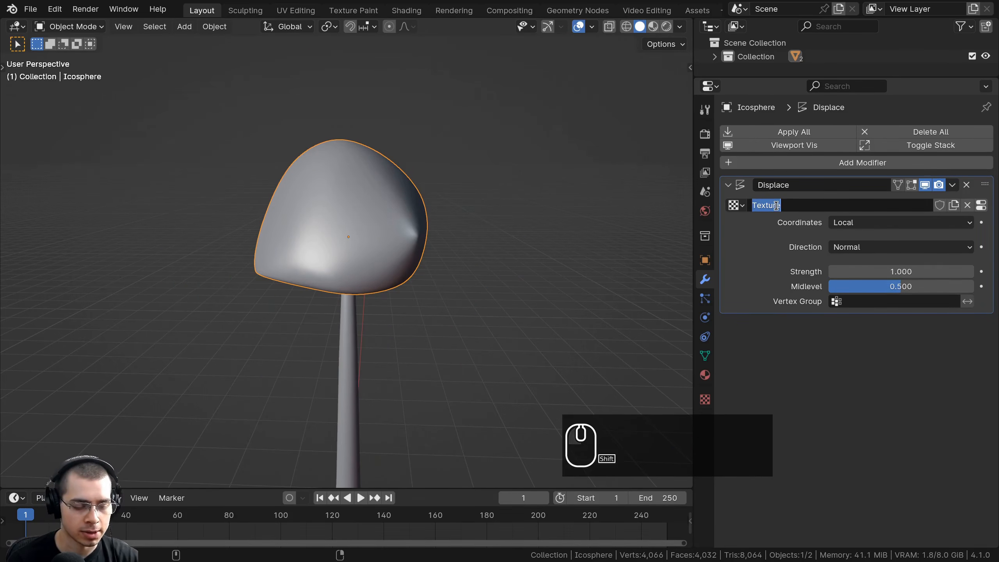
text(Tree Leaves)
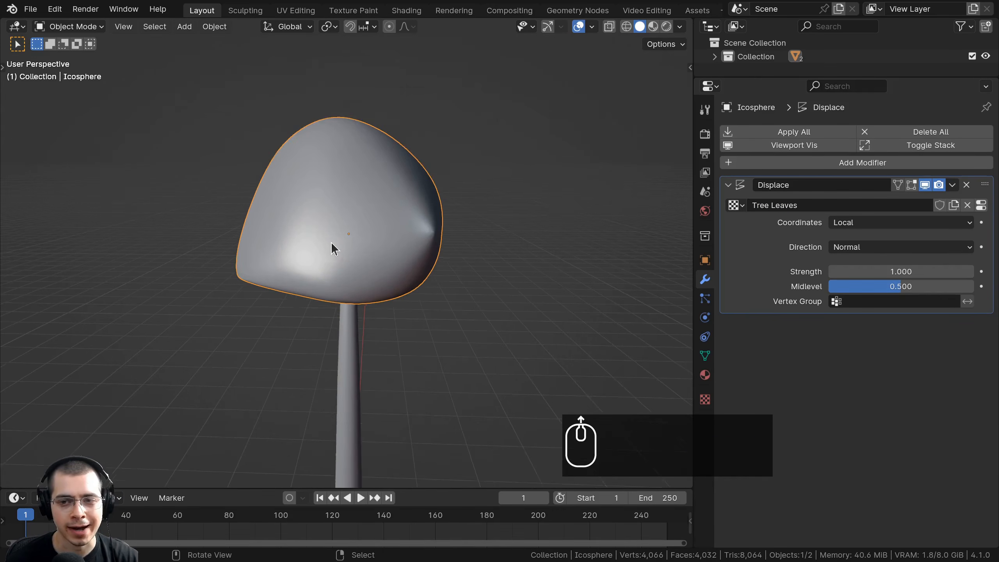
scroll(331, 242, up, 1)
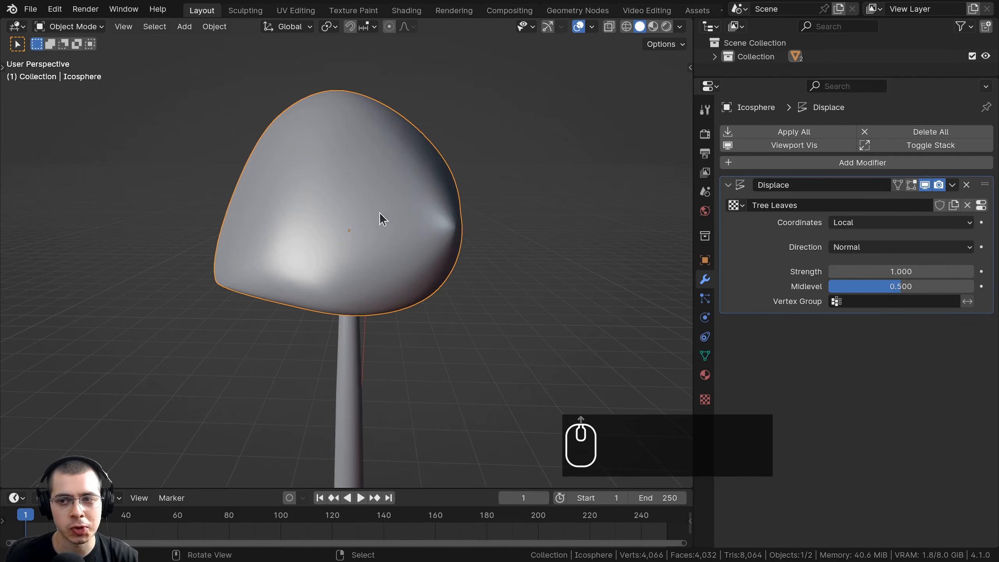
shift+middle_drag(380, 214, 374, 238)
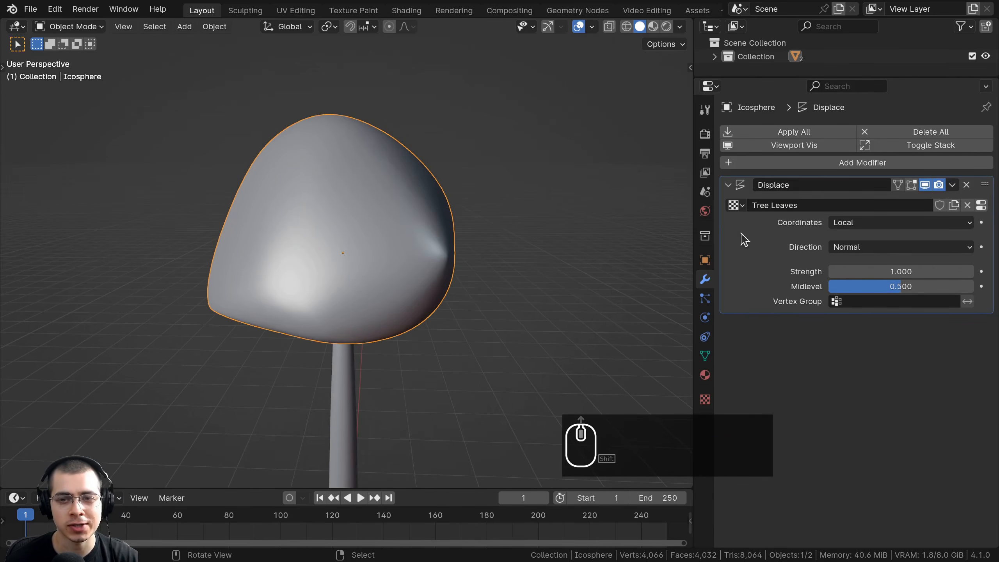
Step: Change the Tree Leaves texture type to Clouds and set its size to about 0.34
click(981, 206)
drag(693, 316, 750, 317)
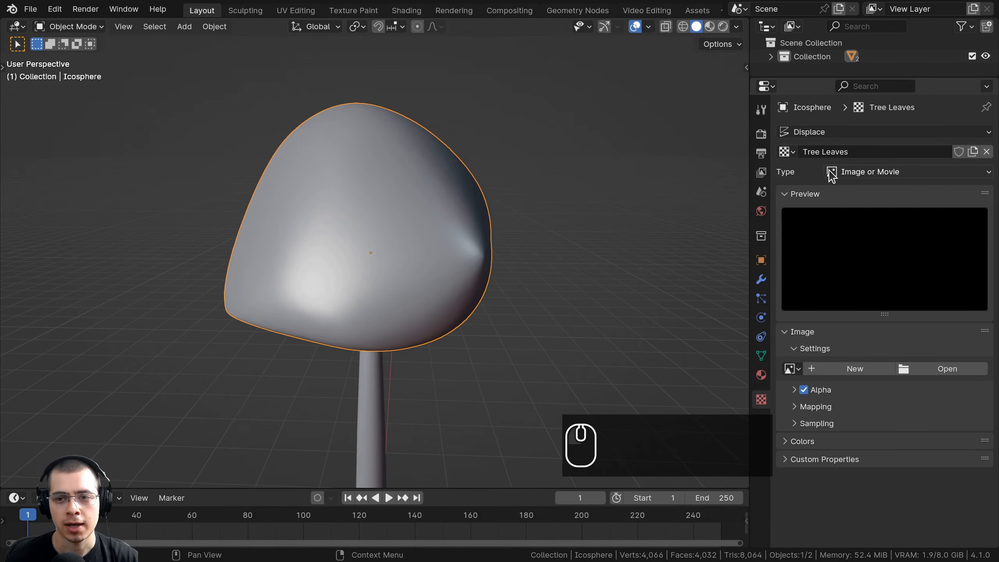
click(856, 174)
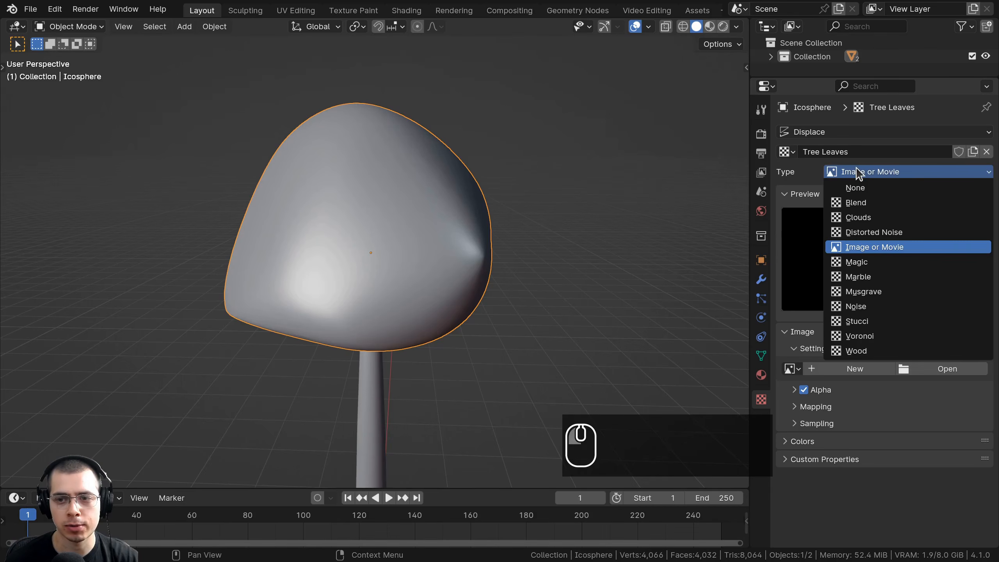
click(858, 222)
scroll(414, 293, down, 4)
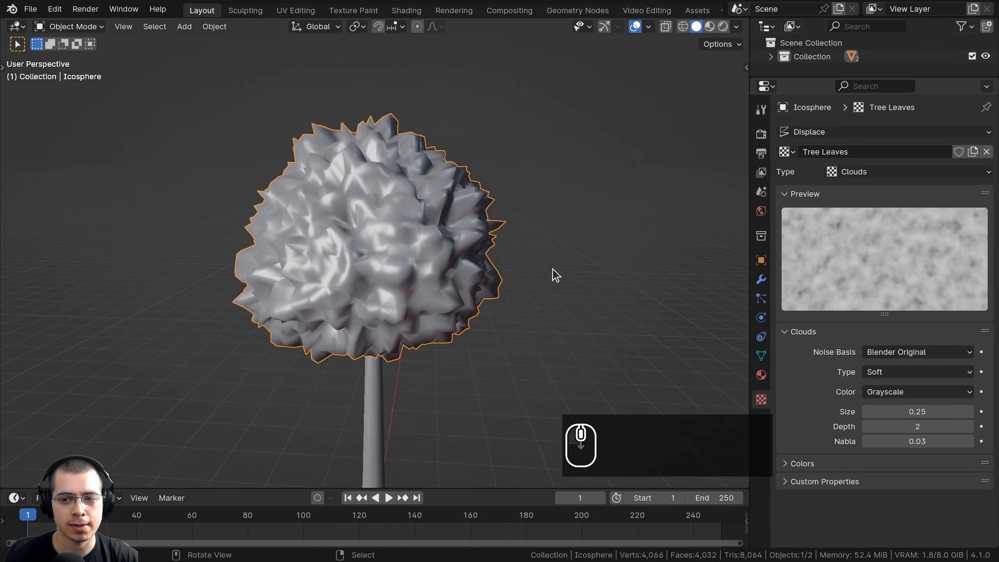
middle_drag(651, 261, 544, 250)
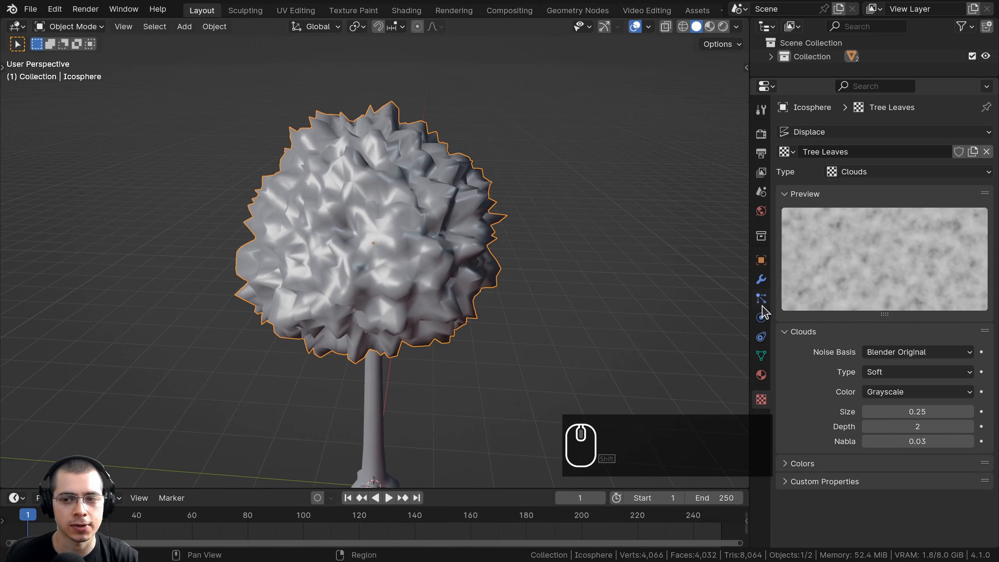
mouse_move(917, 411)
mouse_down()
mouse_move(898, 411)
mouse_move(944, 411)
mouse_move(935, 411)
mouse_up()
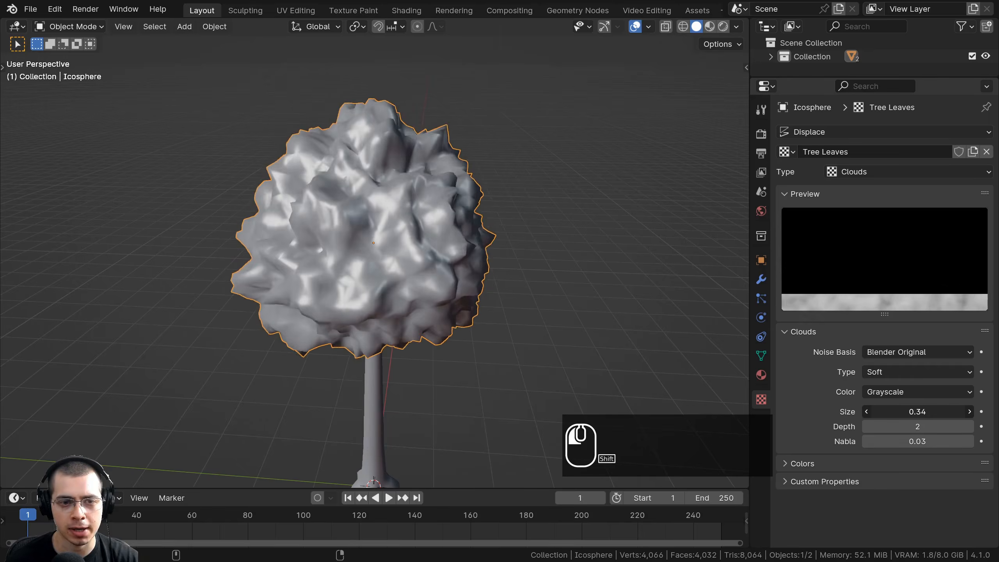
Step: Set the strength of the crown's Displace modifier to 0.25
click(762, 280)
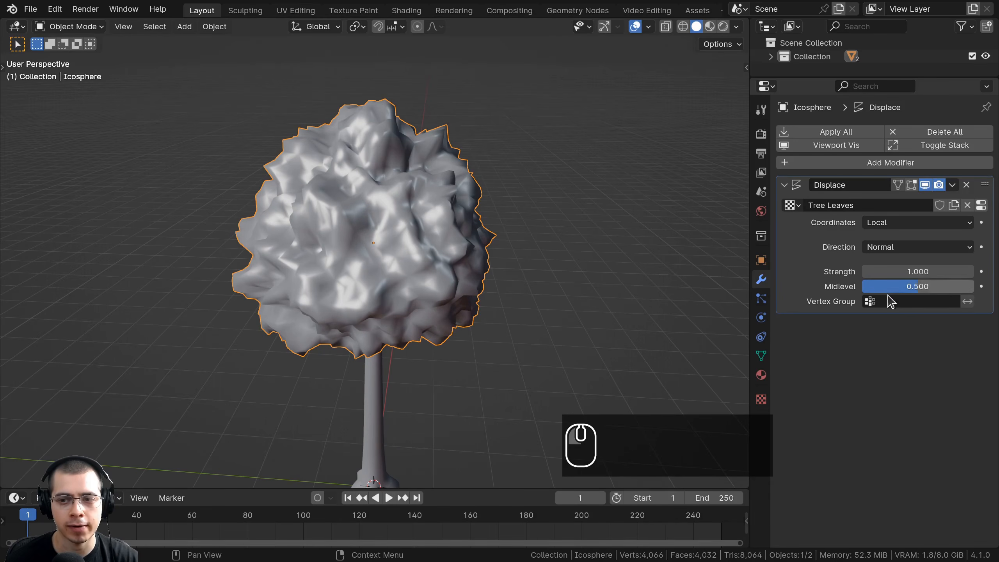
mouse_move(888, 271)
shift+mouse_down()
mouse_move(901, 271)
mouse_move(884, 271)
shift+mouse_up()
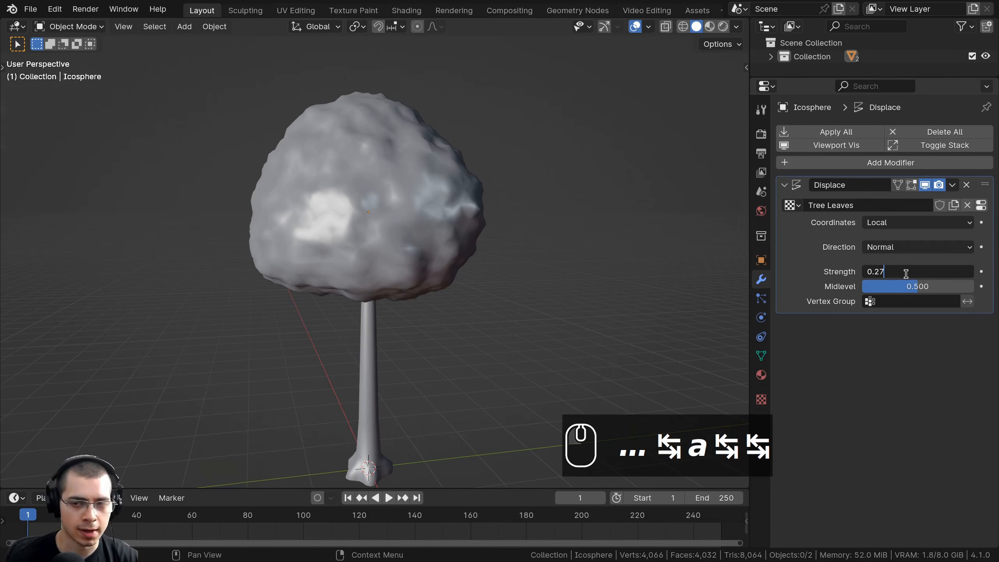
text(5)
key(Return)
Step: Apply the Displace modifier to the crown and inspect the resulting mesh in Edit Mode
middle_drag(532, 189, 390, 234)
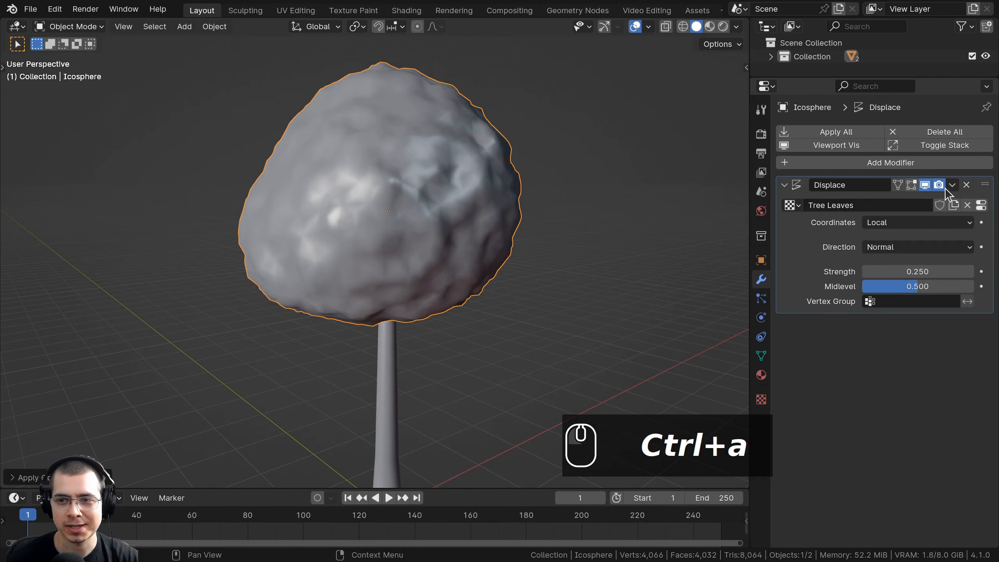
click(951, 186)
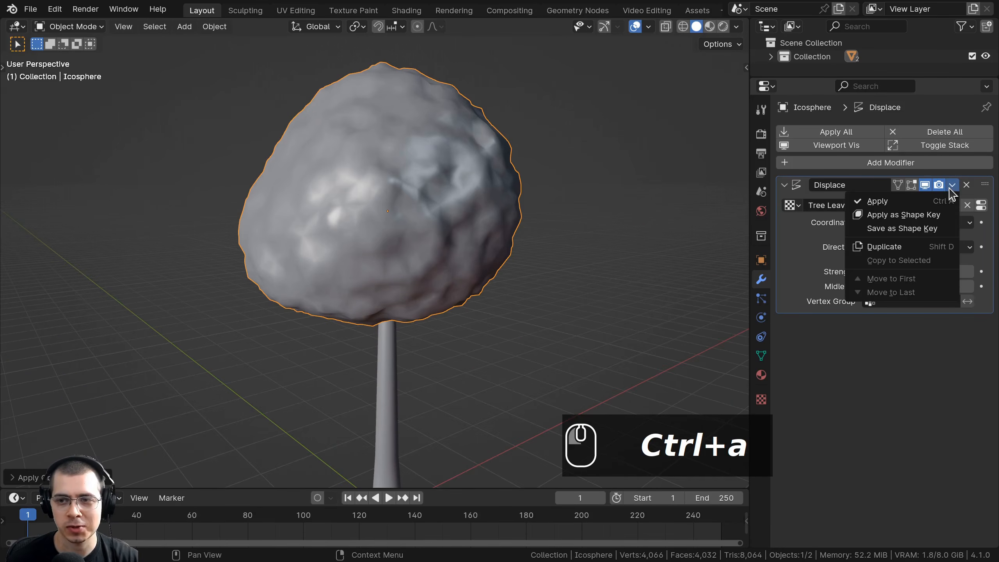
click(877, 201)
middle_drag(377, 220, 421, 196)
key(Tab)
scroll(421, 196, up, 4)
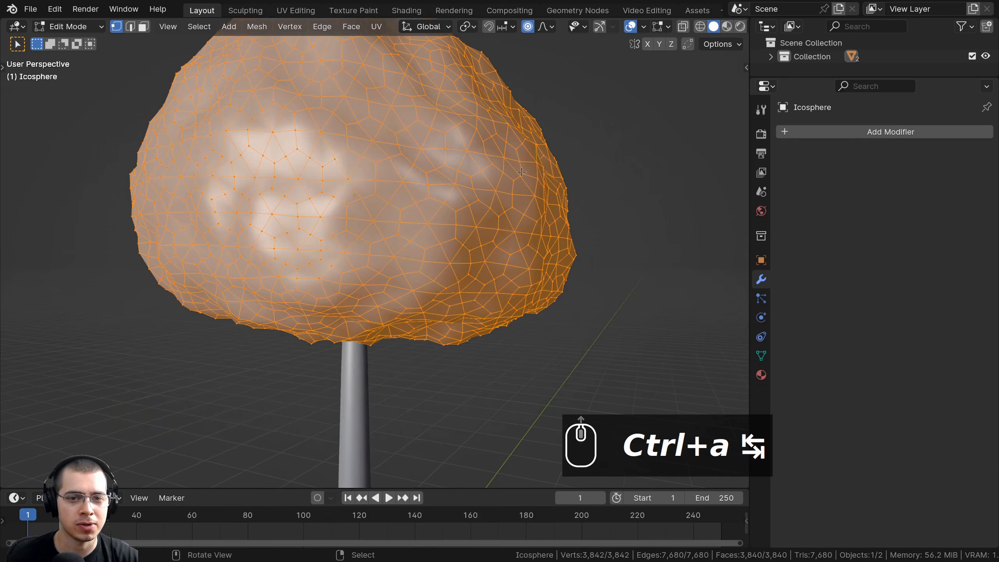
scroll(550, 180, down, 4)
key(Tab)
middle_drag(486, 246, 397, 243)
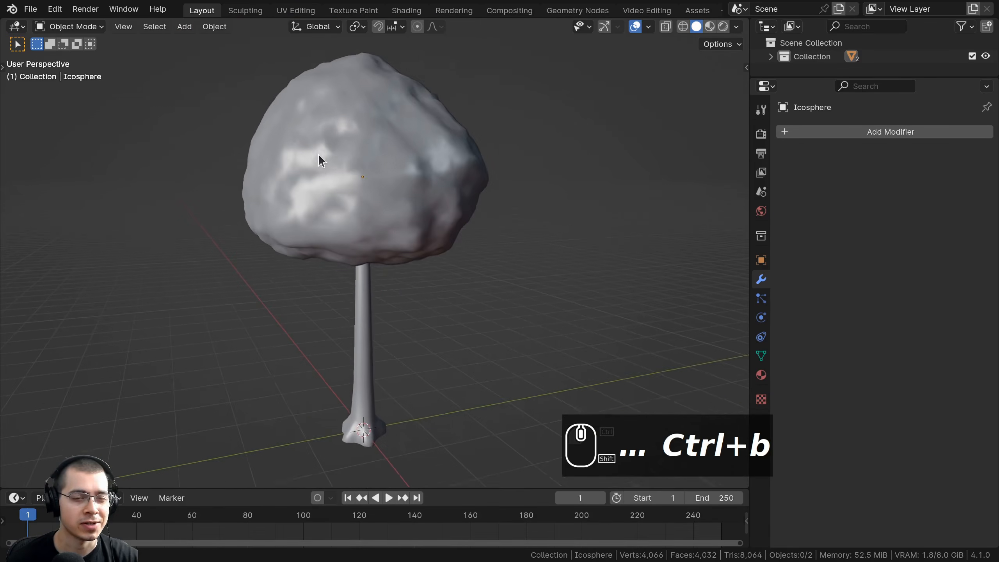
Step: Select the crown, add the trunk to the selection as the active object, and join them into one object
middle_drag(319, 153, 347, 172)
right_click(347, 172)
middle_drag(354, 232, 366, 234)
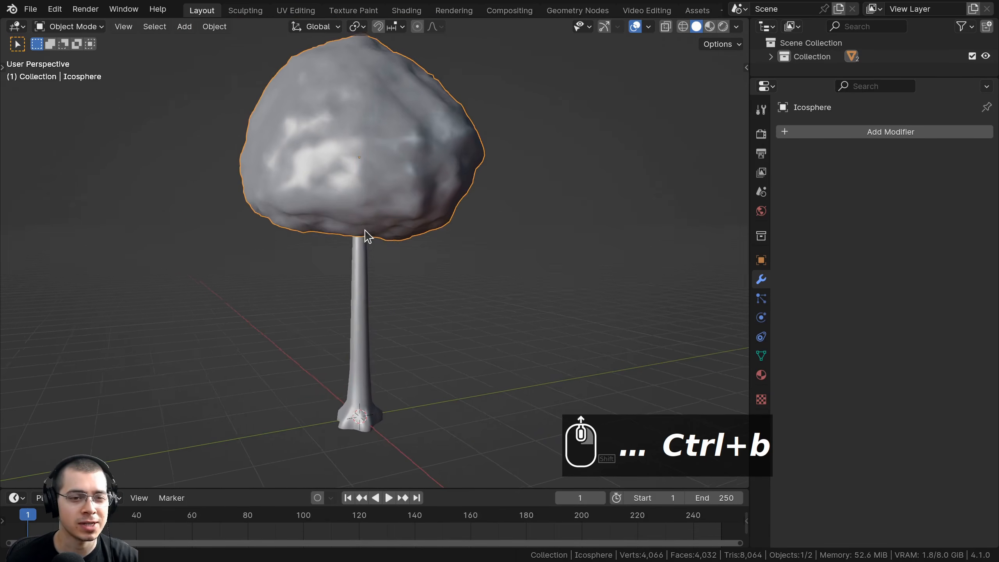
right_click(361, 256)
right_click(378, 185)
key(g)
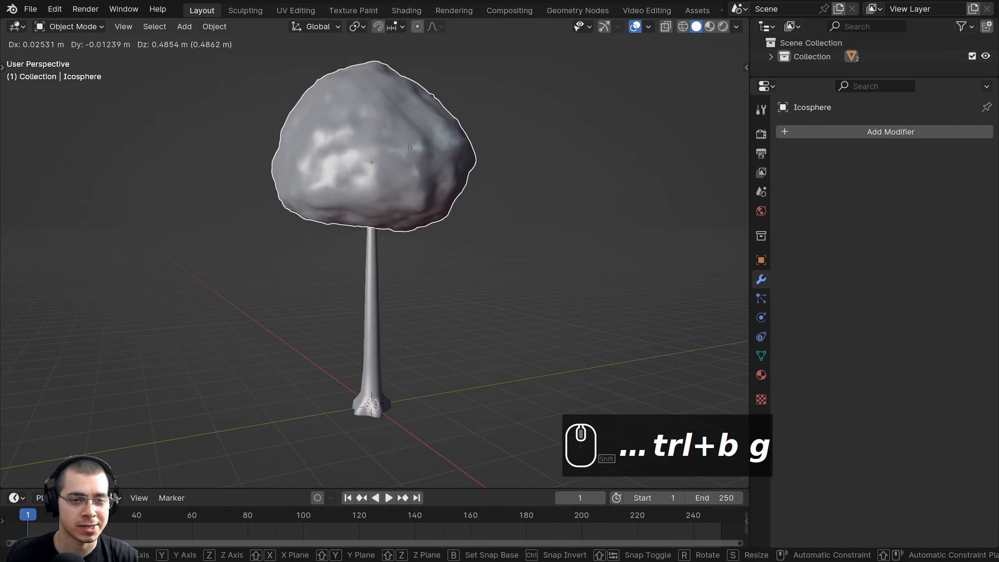
right_click(398, 254)
middle_drag(398, 253, 368, 258)
shift+right_click(375, 298)
key(ctrl+j)
scroll(369, 258, up, 2)
key(Tab)
key(Tab)
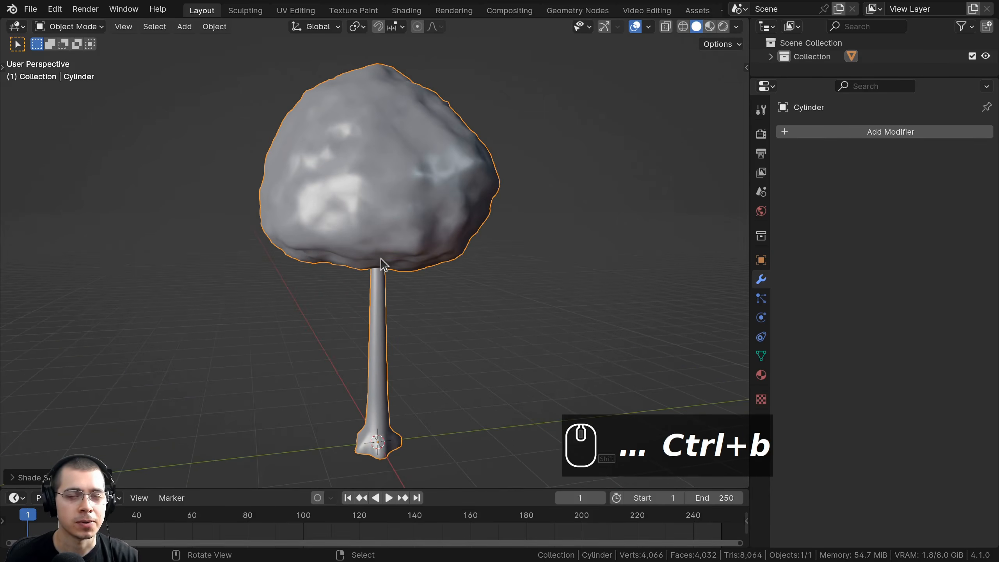
Step: Switch to the Shading workspace and create a new material named Trunk for the tree
middle_drag(358, 197, 361, 202)
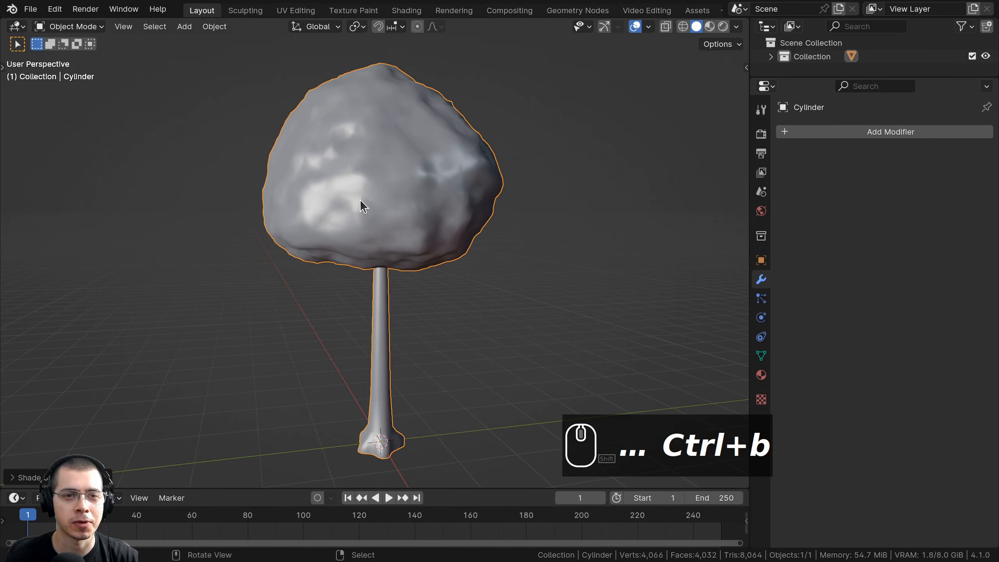
click(403, 17)
mouse_move(337, 313)
shift+middle_down()
mouse_move(232, 246)
mouse_move(244, 381)
shift+middle_up()
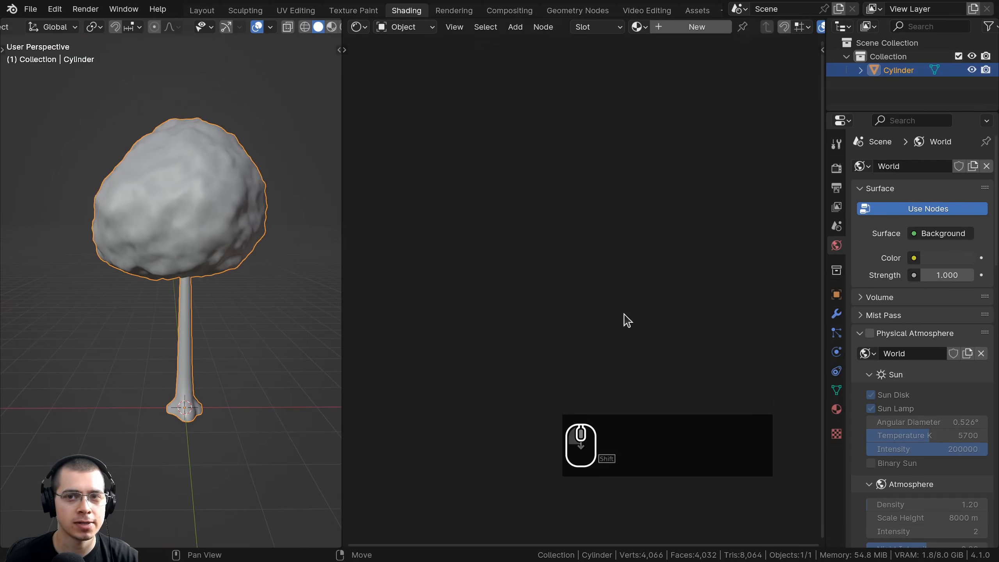
click(689, 27)
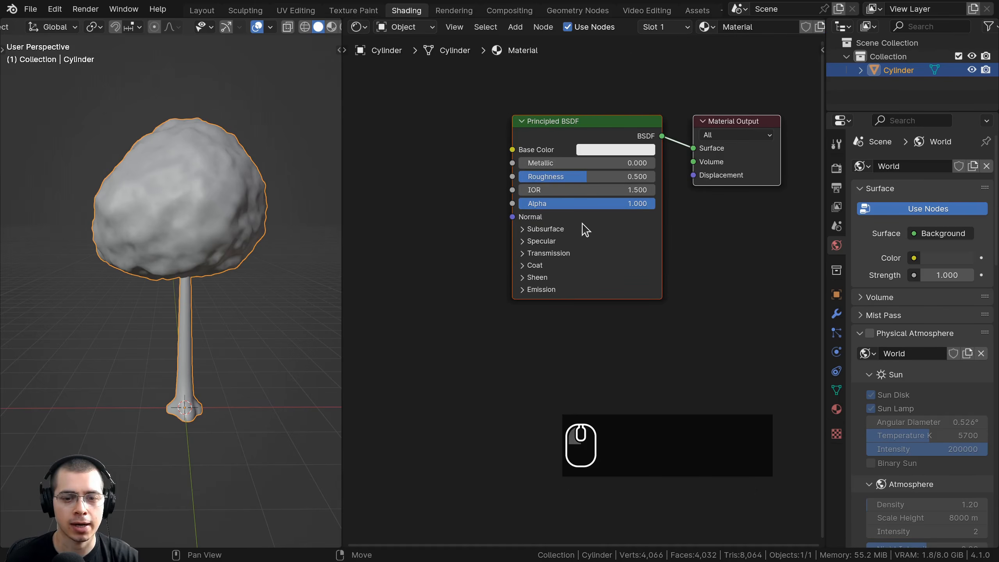
shift+scroll(766, 76, up, 3)
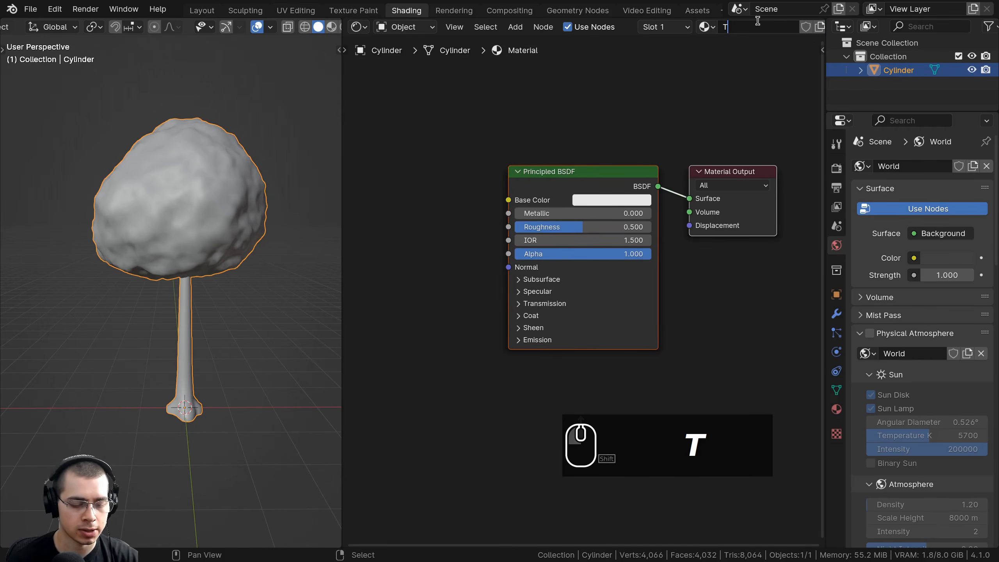
text(nk)
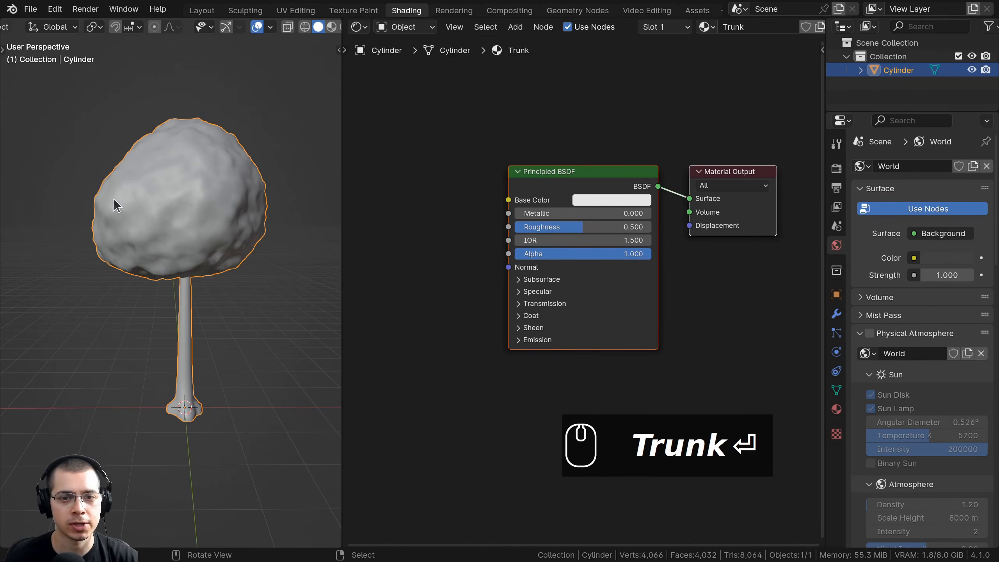
Step: Set the viewport shading to Material Preview and frame the tree trunk closely
scroll(176, 288, up, 5)
scroll(189, 217, up, 1)
middle_drag(224, 185, 220, 181)
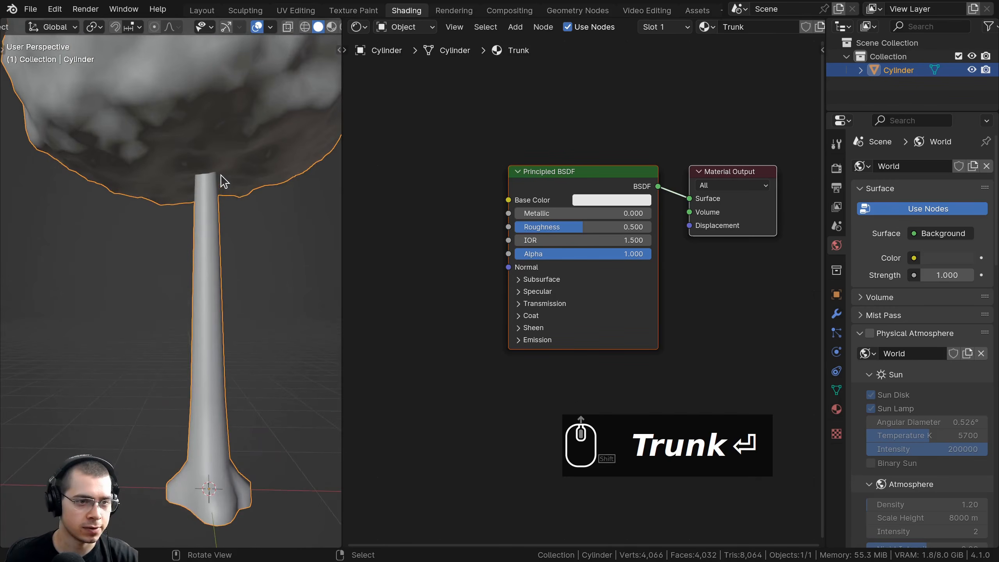
scroll(211, 160, down, 1)
key(z)
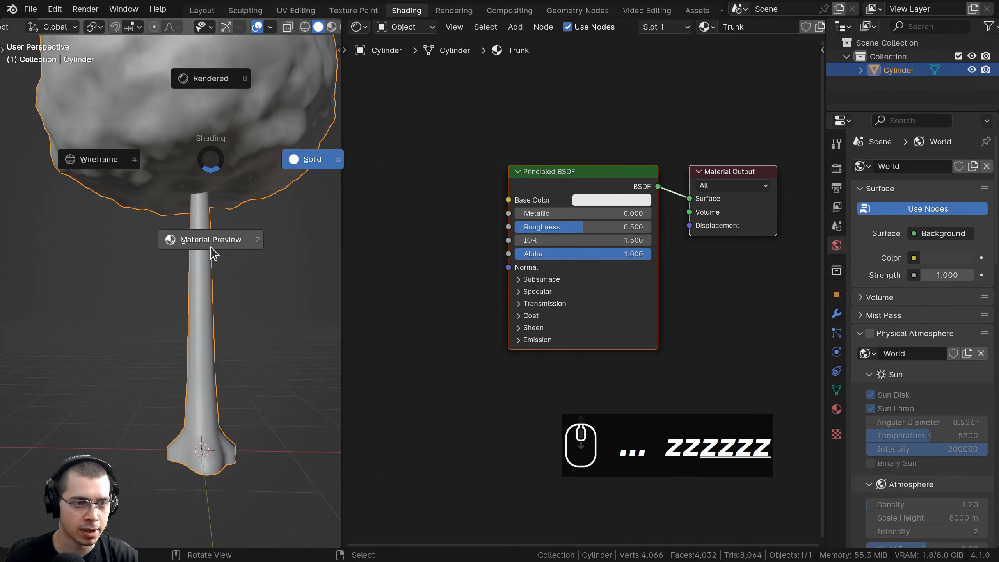
click(178, 253)
shift+middle_drag(176, 191, 180, 150)
scroll(244, 239, up, 5)
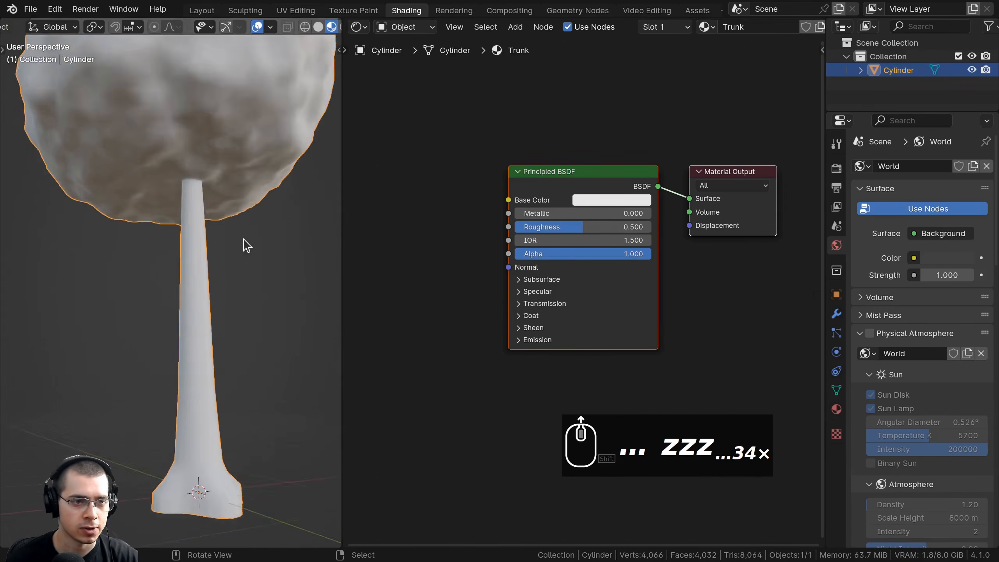
shift+middle_drag(208, 238, 177, 200)
Step: Widen the 3D viewport beside the node editor and deselect the Trunk material's nodes
scroll(489, 209, down, 2)
middle_drag(489, 208, 498, 225)
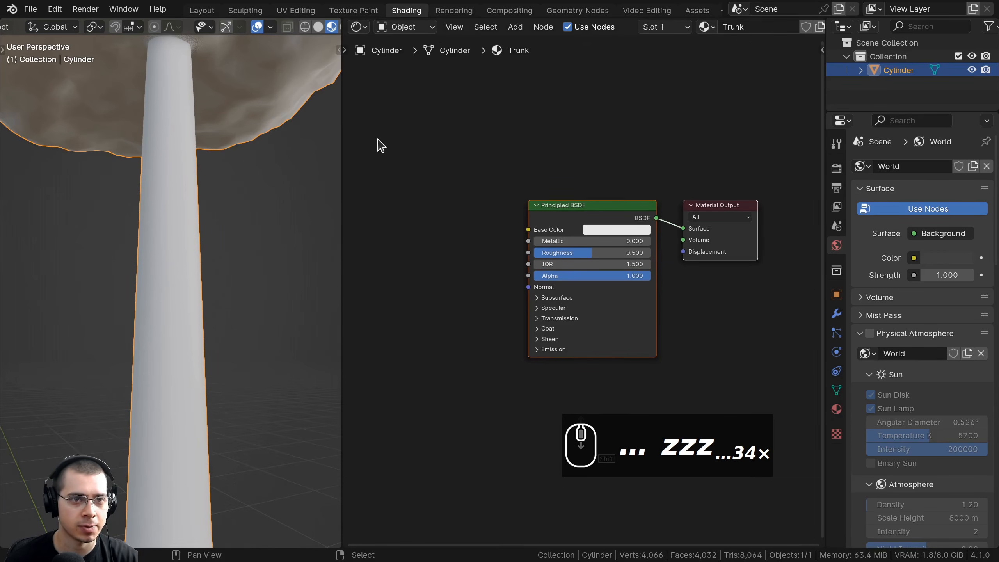
drag(342, 125, 369, 125)
shift+middle_drag(265, 154, 267, 159)
scroll(564, 204, up, 2)
key(a)
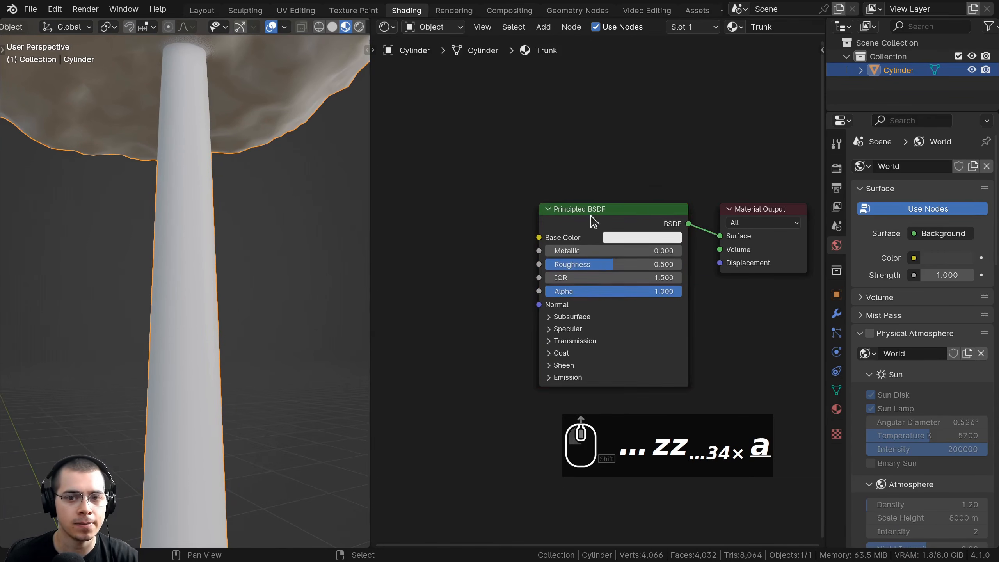
Step: Add a Noise Texture node to the Trunk material, placed before the Principled BSDF node with a gap between them
drag(590, 215, 604, 213)
middle_drag(535, 218, 572, 214)
scroll(570, 215, up, 3)
middle_drag(213, 222, 214, 191)
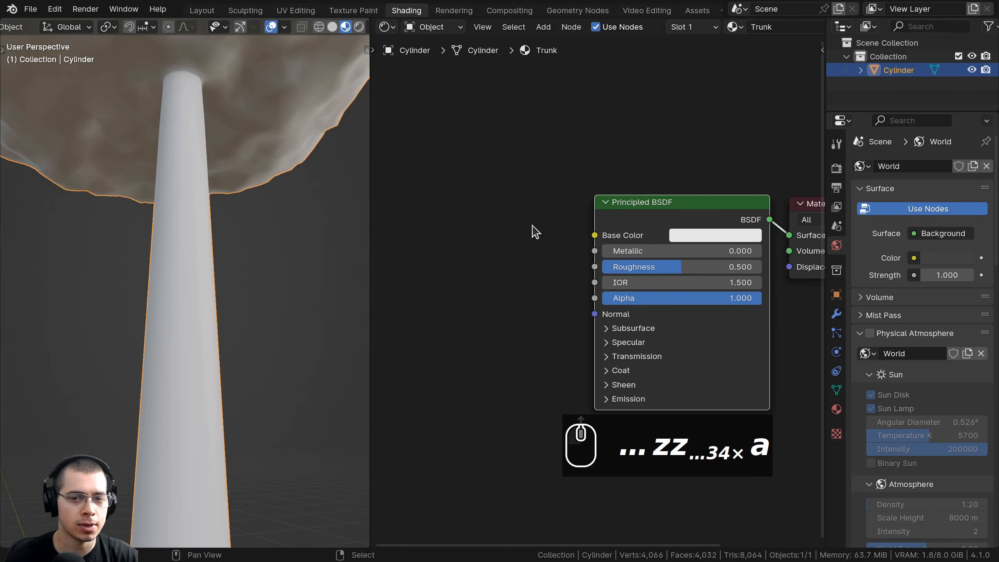
middle_drag(539, 226, 549, 225)
middle_drag(470, 240, 502, 230)
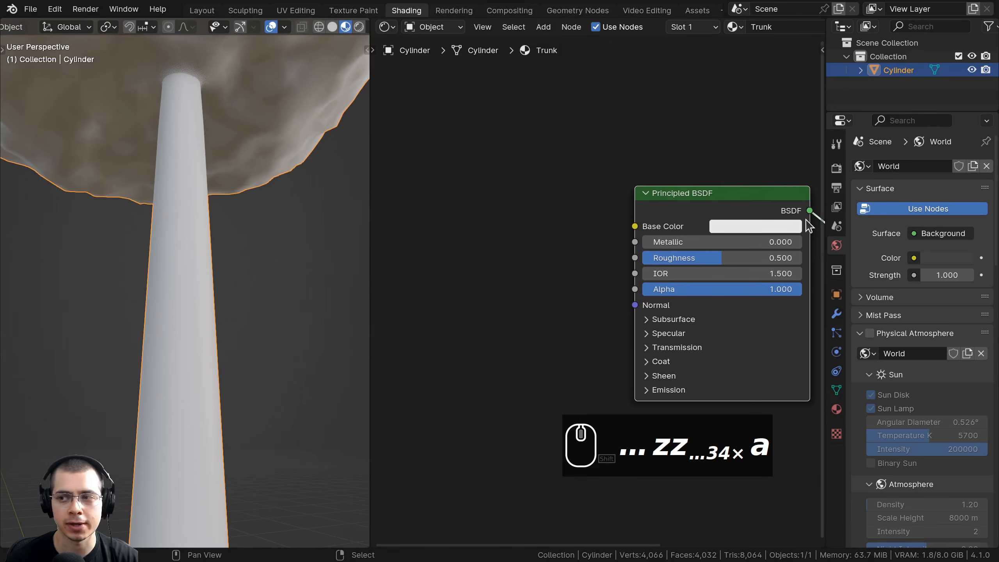
key(shift+a)
click(503, 119)
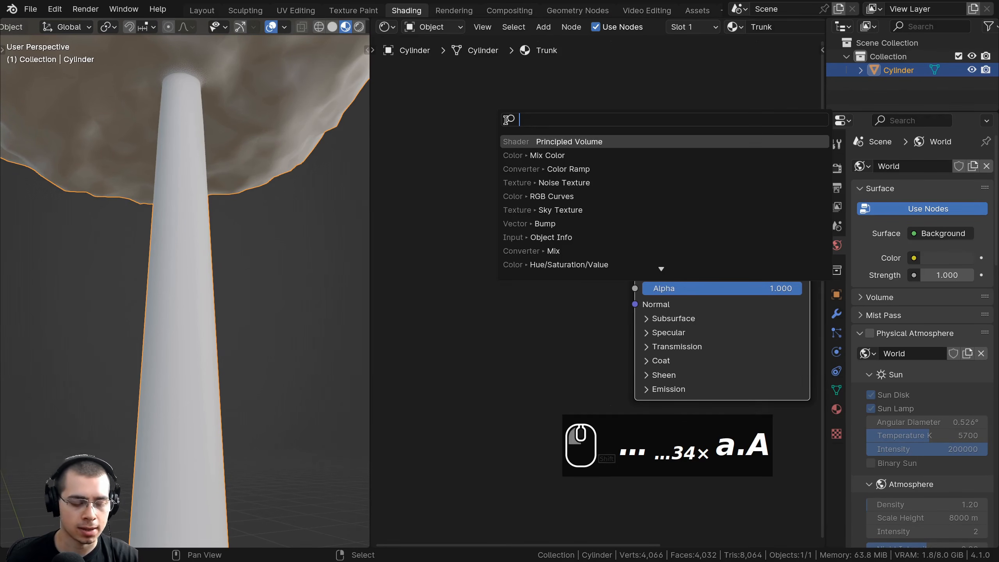
text(nois)
key(Return)
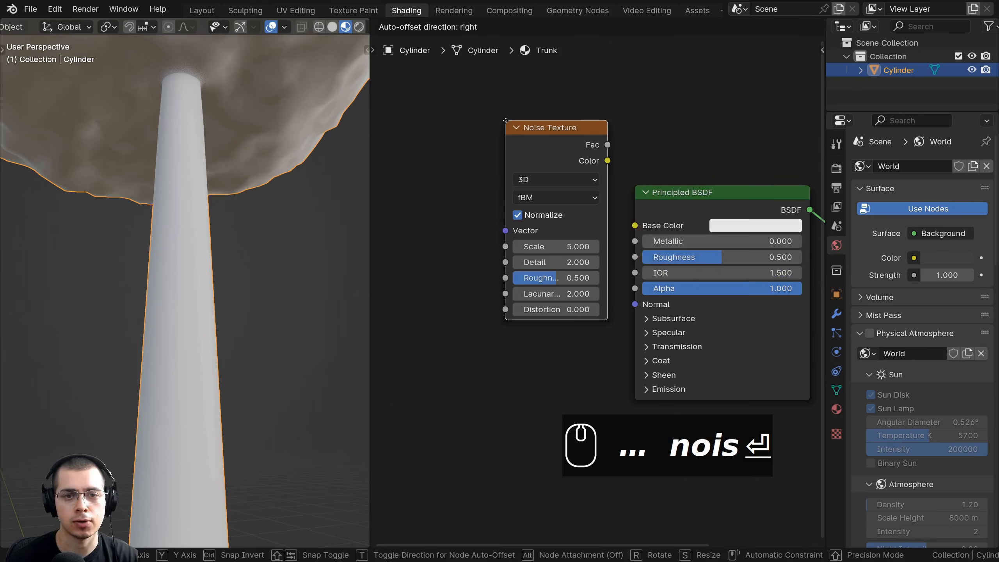
click(413, 175)
scroll(481, 210, down, 2)
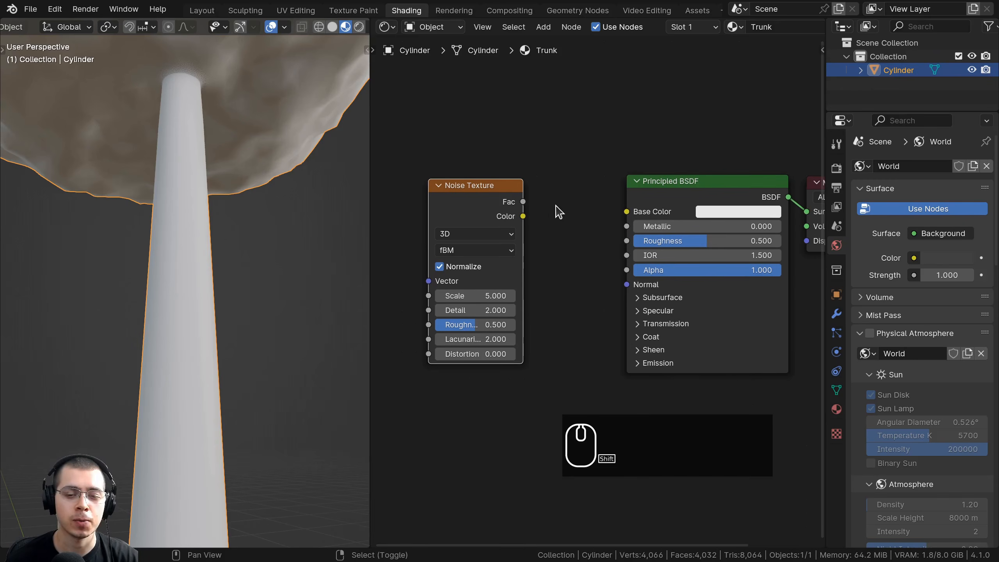
shift+middle_drag(553, 206, 551, 204)
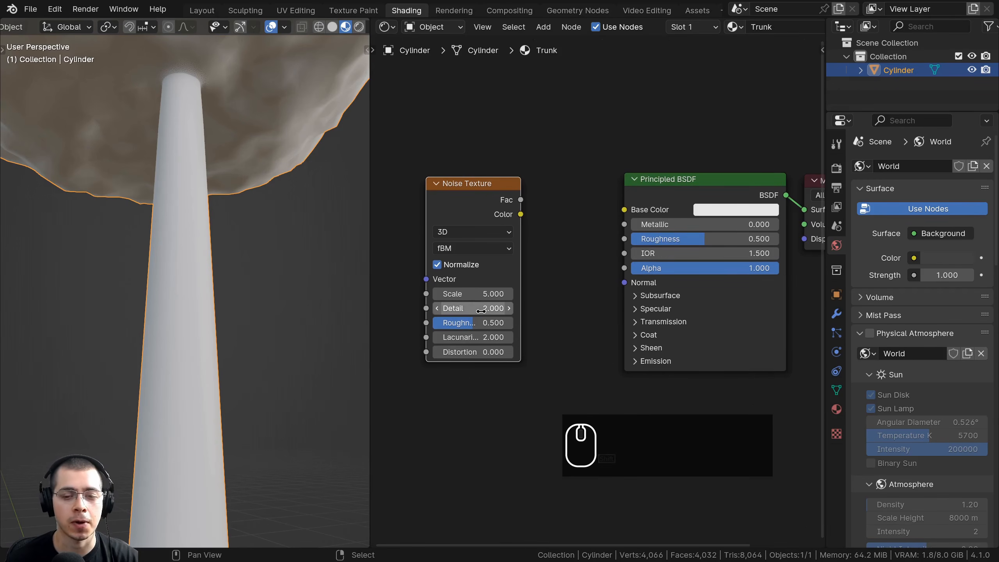
shift+scroll(474, 267, down, 1)
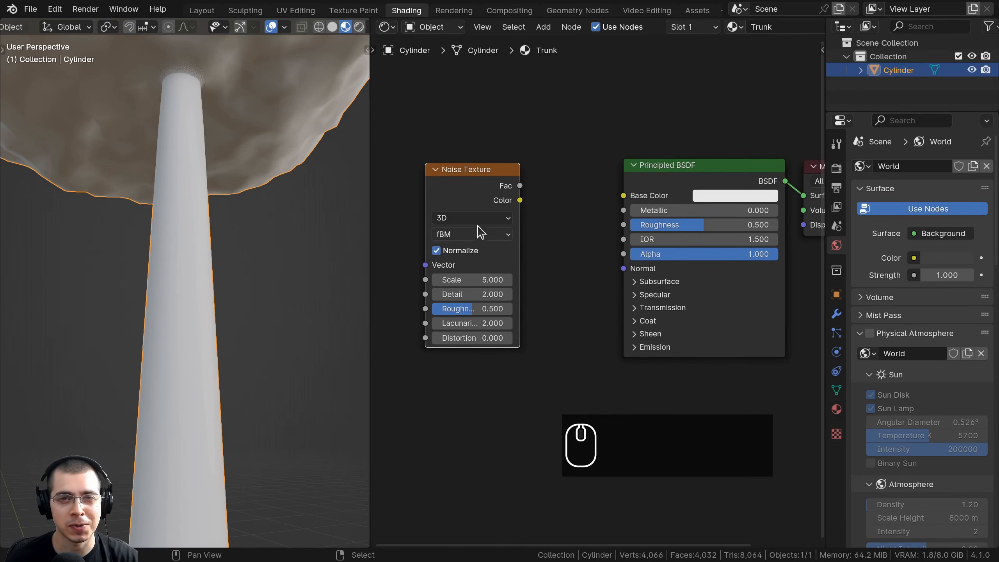
Step: Search the add-ons in the preferences for "node", check whether Node Wrangler is enabled, and close the preferences
click(55, 9)
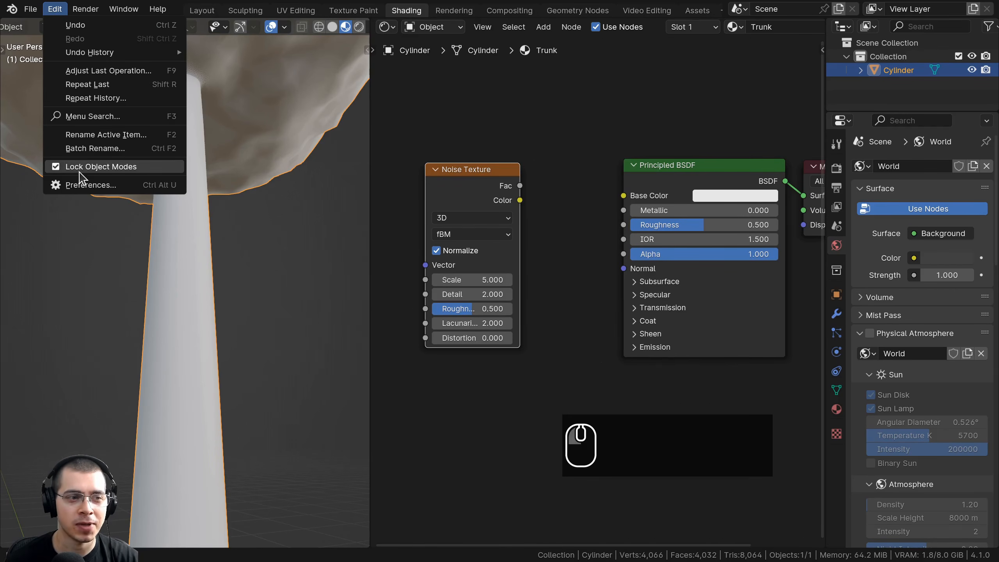
click(85, 184)
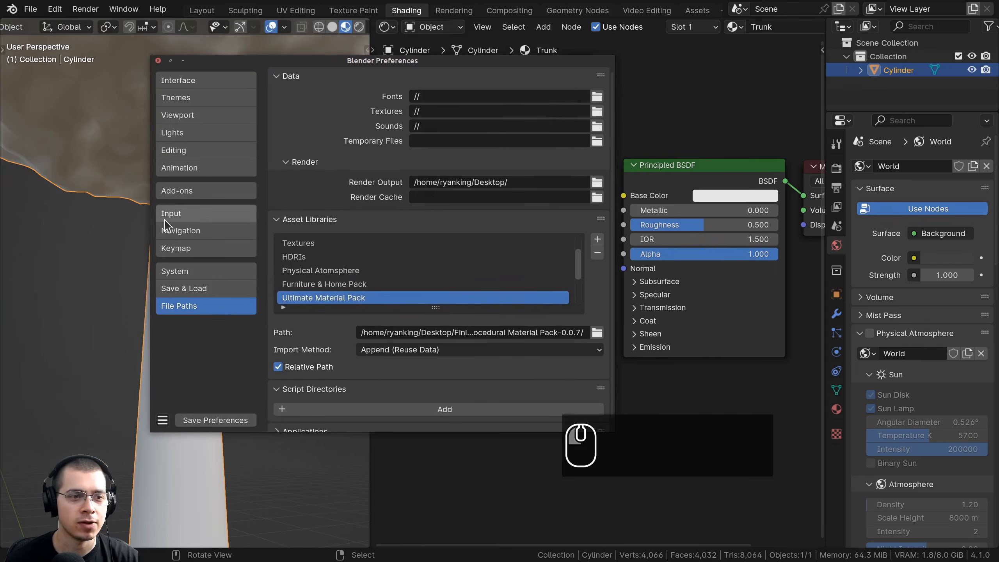
click(179, 191)
click(566, 97)
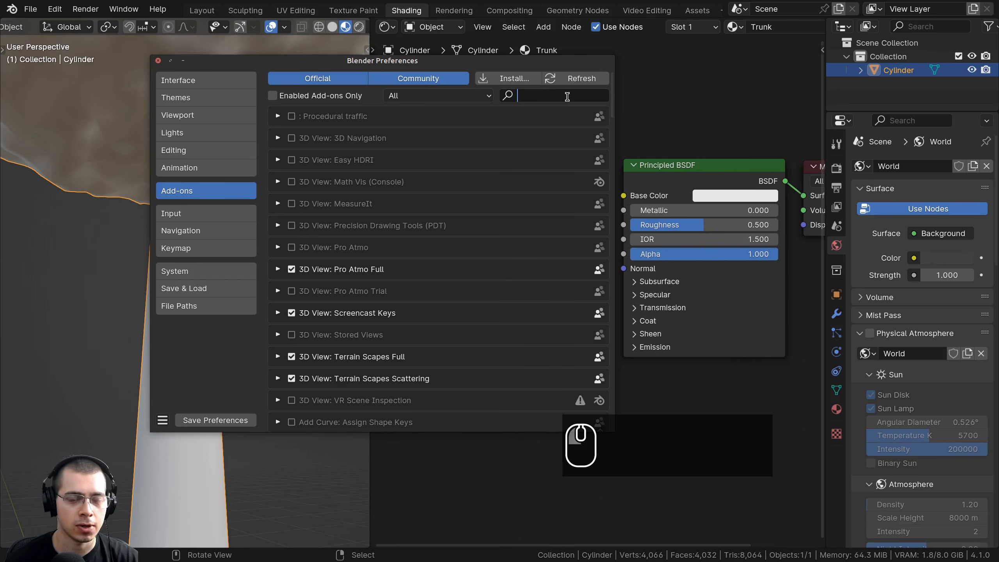
text(node)
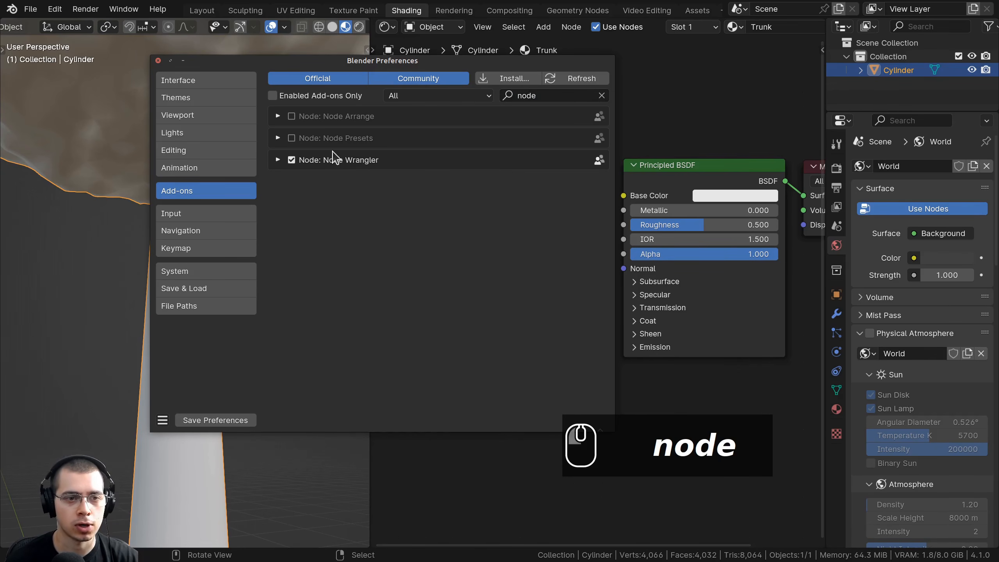
click(278, 160)
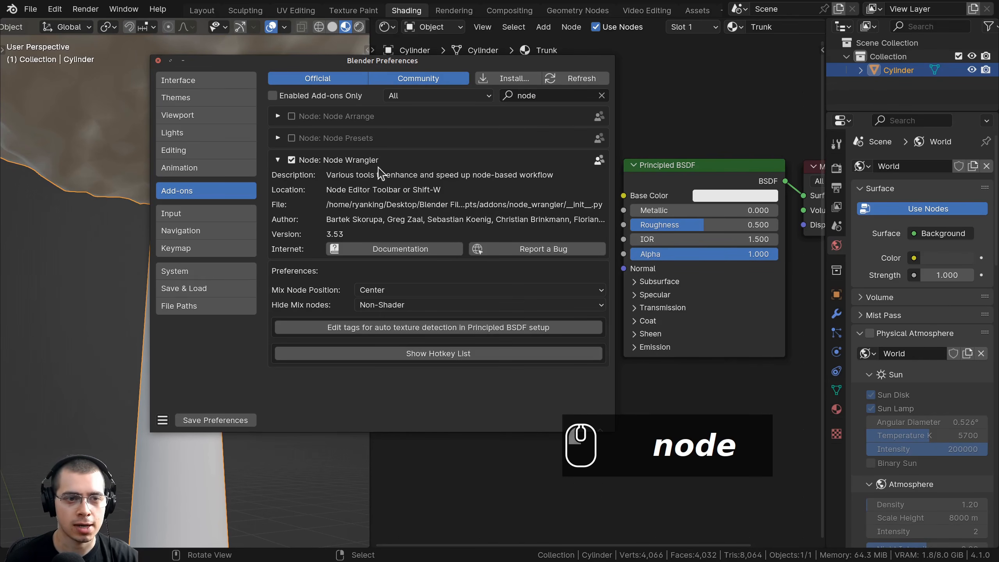
click(277, 160)
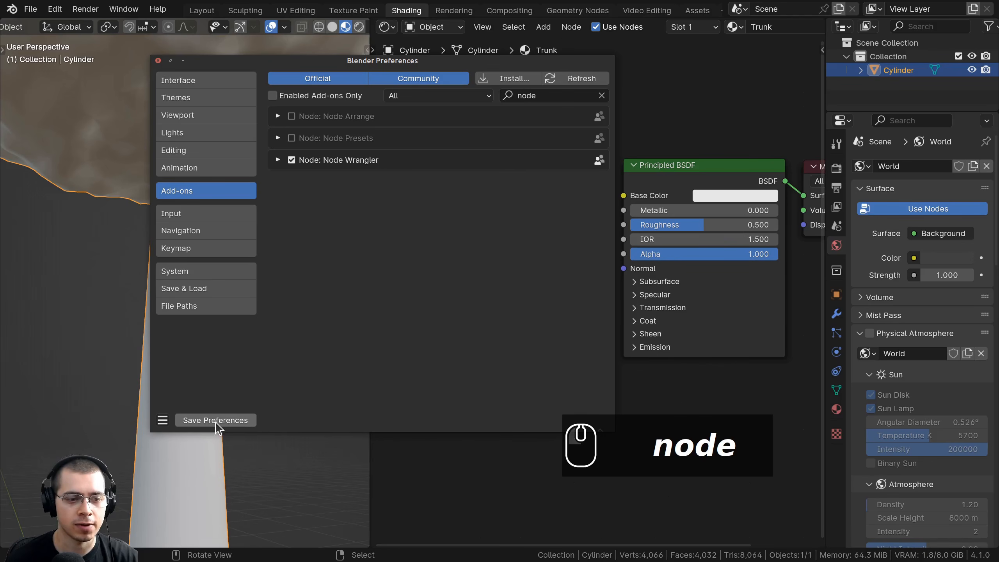
click(278, 160)
click(278, 160)
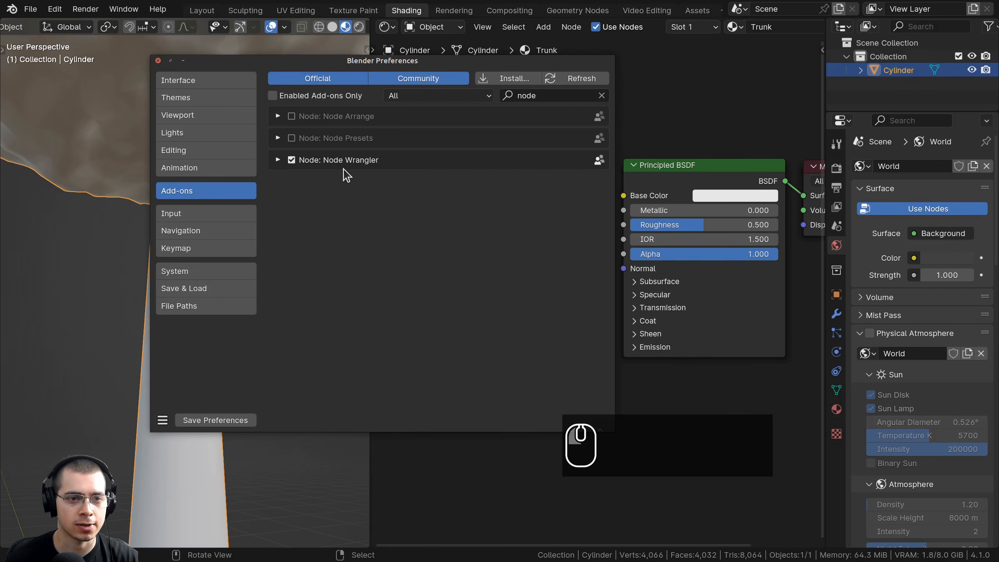
click(158, 60)
Step: Preview the Noise Texture node's Fac output directly on the whole tree
middle_drag(473, 200, 475, 190)
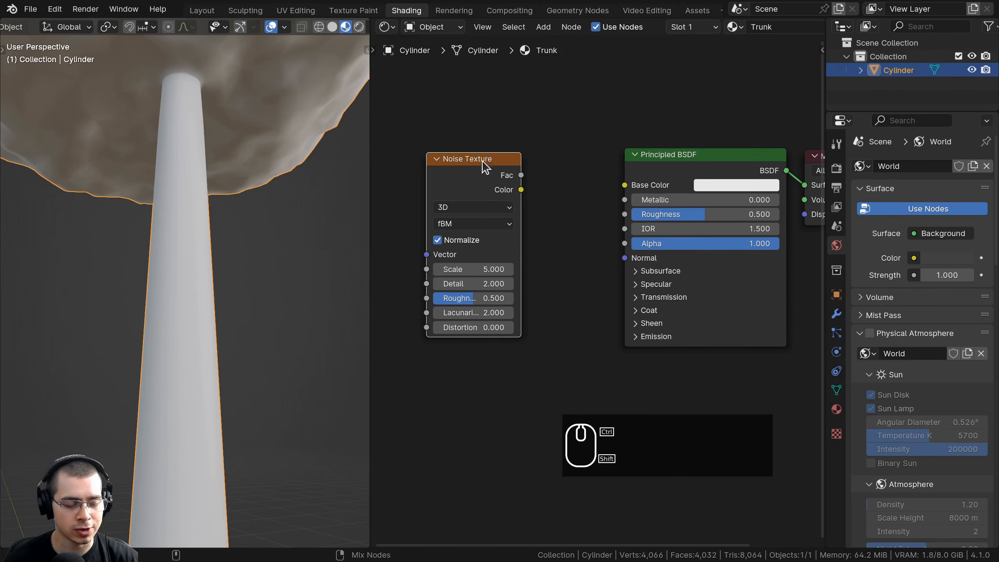
ctrl+shift+click(486, 174)
scroll(165, 188, down, 3)
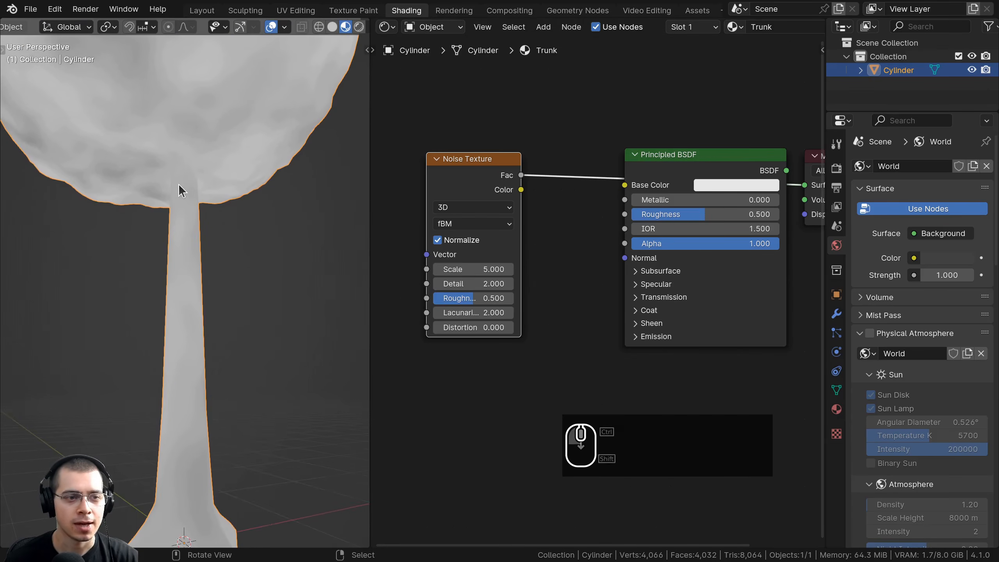
ctrl+shift+click(653, 166)
drag(520, 175, 624, 184)
scroll(232, 127, down, 4)
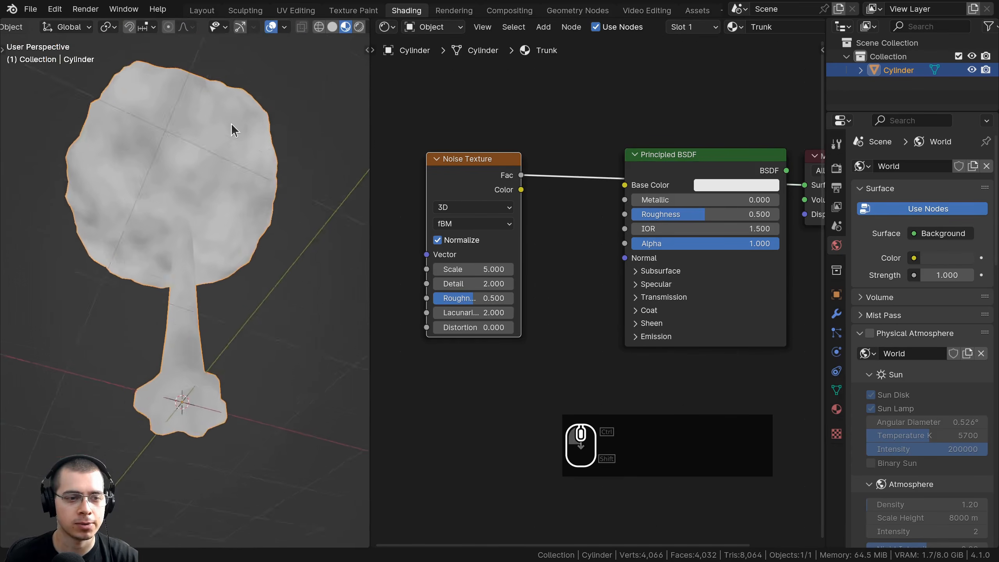
scroll(305, 187, up, 5)
scroll(255, 240, down, 2)
scroll(518, 189, down, 2)
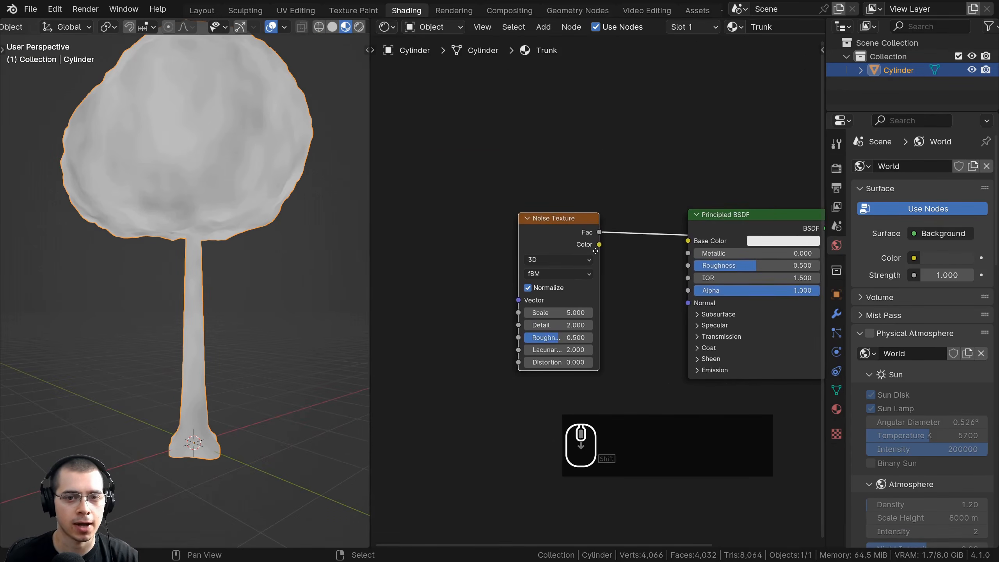
scroll(582, 206, up, 3)
drag(584, 206, 554, 182)
middle_drag(554, 181, 570, 185)
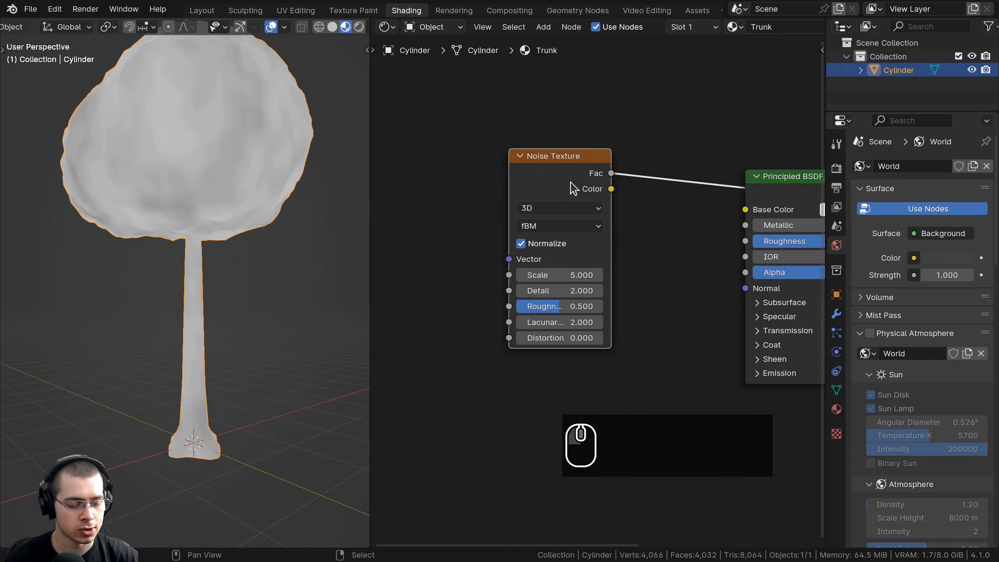
Step: Add Mapping and Texture Coordinate nodes to the Noise Texture node with the Node Wrangler texture setup
key(ctrl+t)
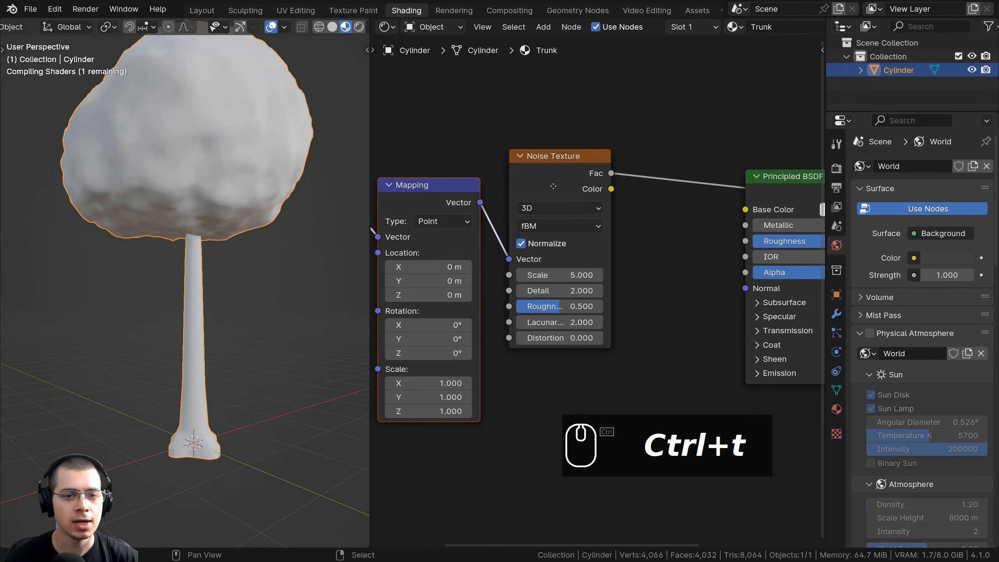
middle_drag(573, 188, 681, 183)
middle_drag(506, 190, 607, 190)
scroll(598, 197, up, 1)
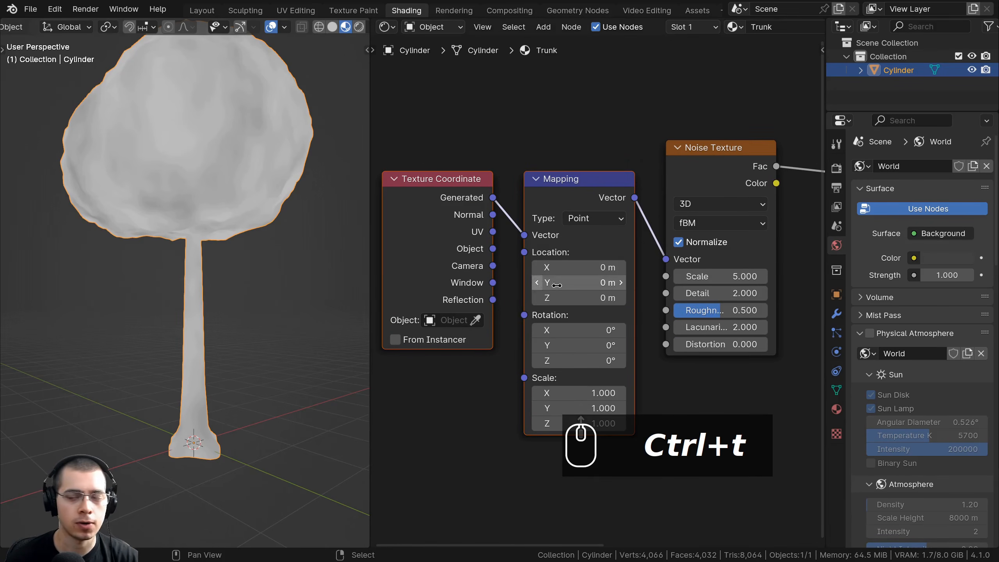
middle_drag(552, 277, 593, 264)
scroll(593, 263, up, 1)
click(511, 234)
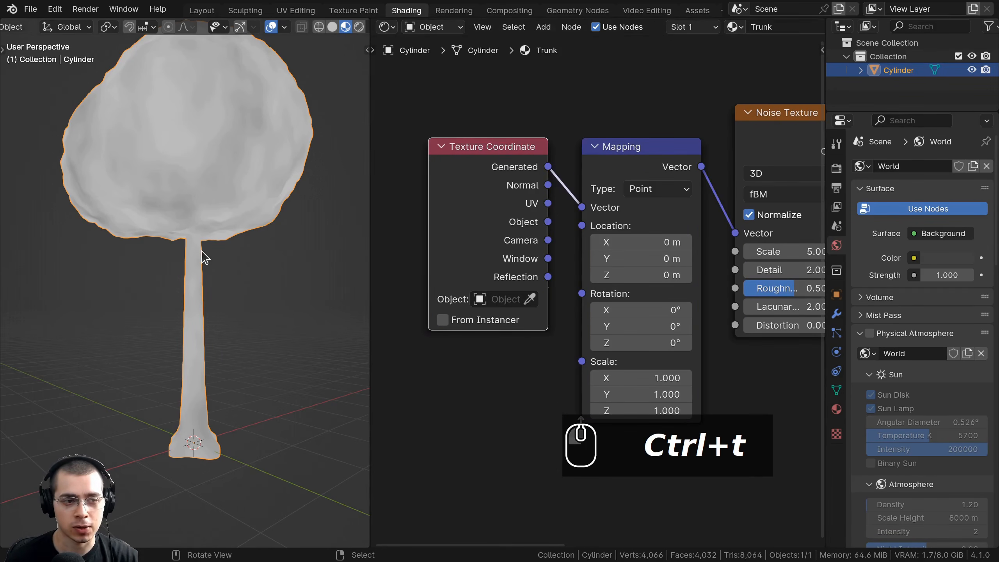
shift+middle_drag(205, 252, 198, 220)
middle_drag(502, 258, 487, 263)
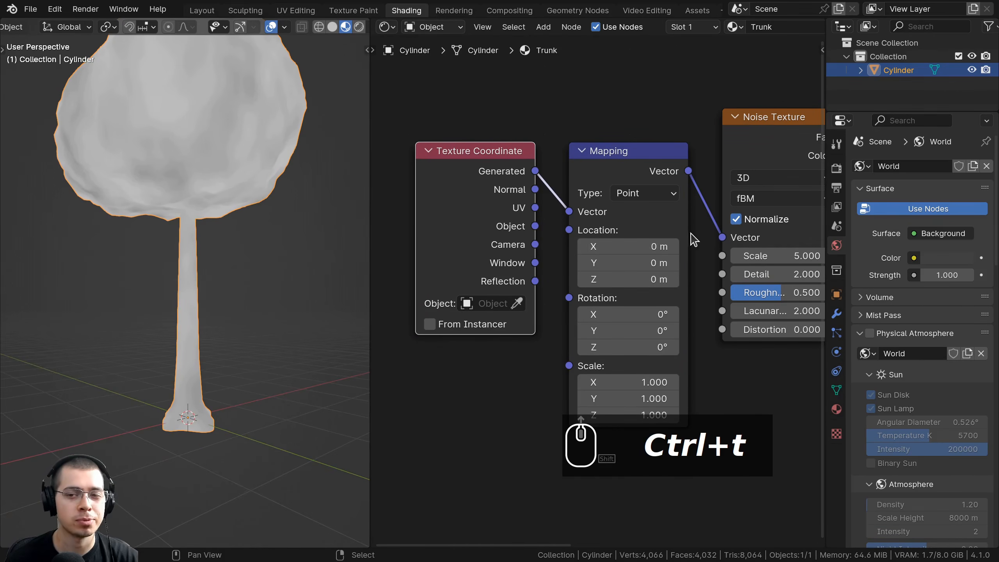
scroll(491, 250, up, 1)
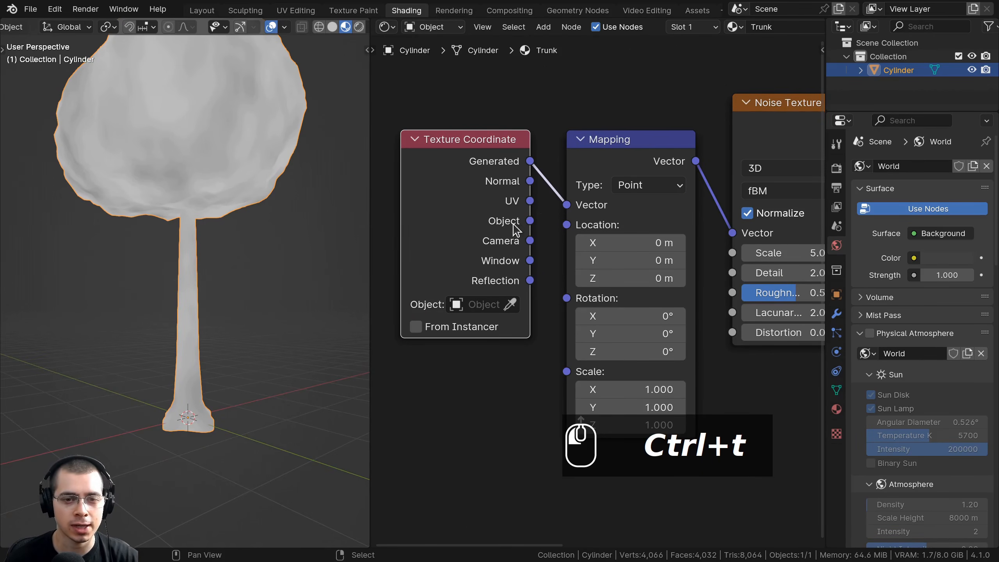
Step: Connect the Texture Coordinate node's Object output to the Mapping node's Vector input
drag(515, 230, 566, 204)
drag(453, 212, 463, 212)
drag(466, 90, 660, 214)
key(g)
click(659, 180)
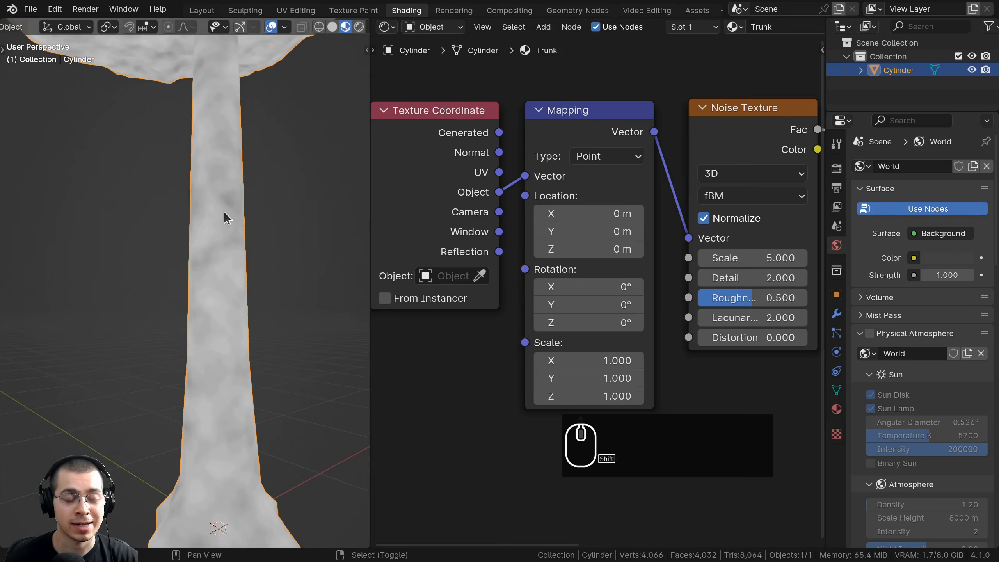
shift+middle_drag(225, 217, 217, 215)
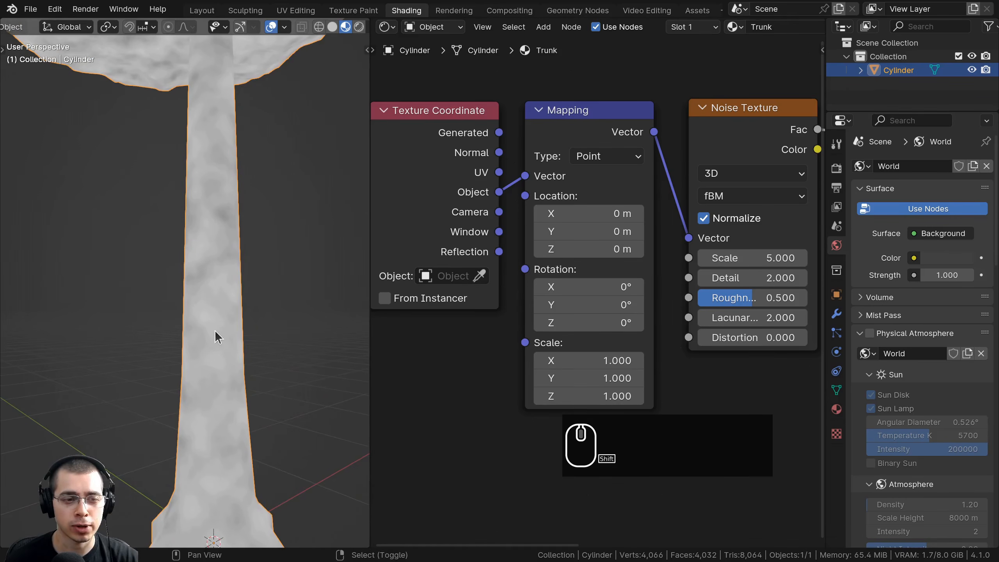
shift+middle_drag(217, 338, 207, 335)
scroll(553, 379, up, 2)
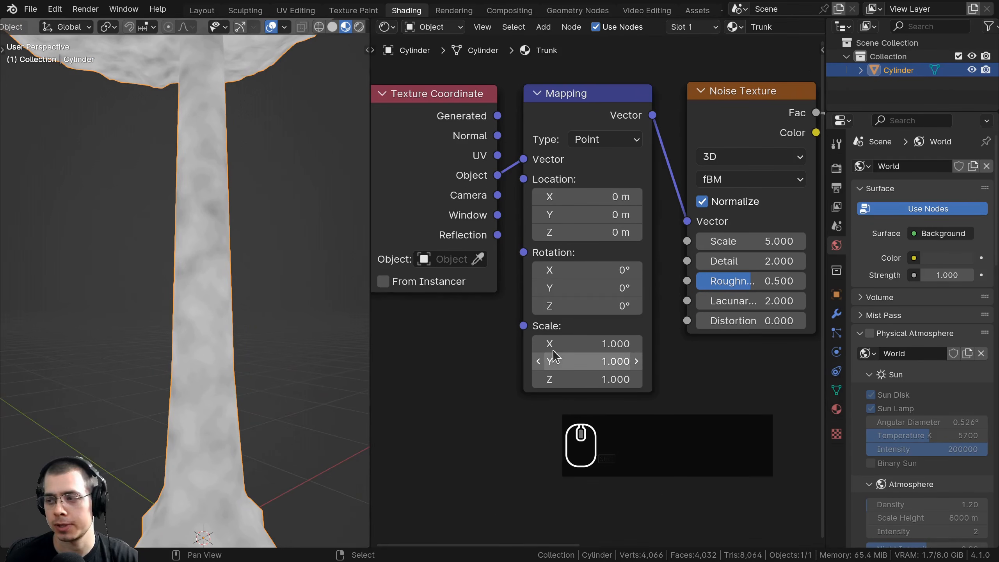
Step: Set the Mapping node's Z scale to -0.15 to stretch the noise along the trunk
click(569, 345)
key(ctrl+z)
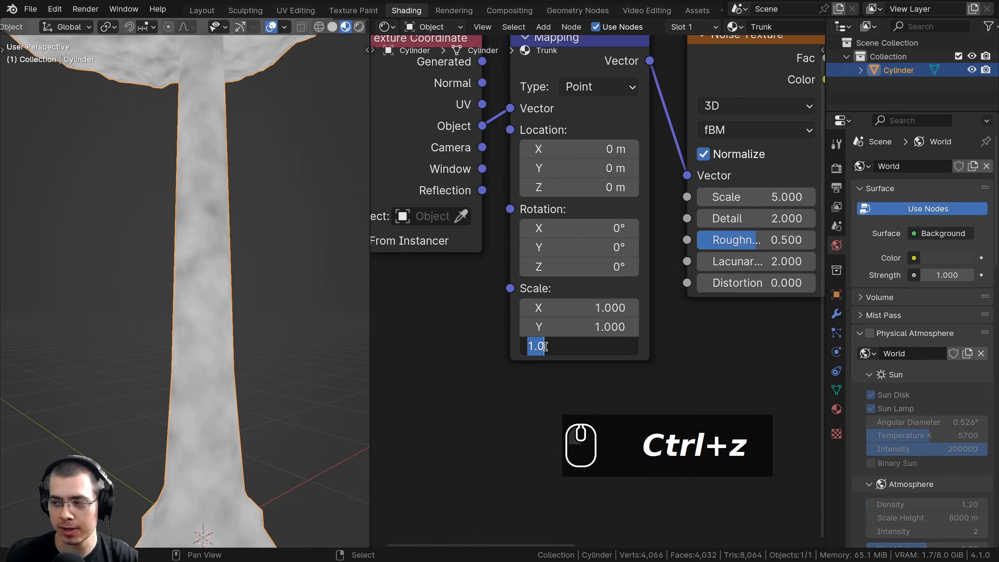
text(-)
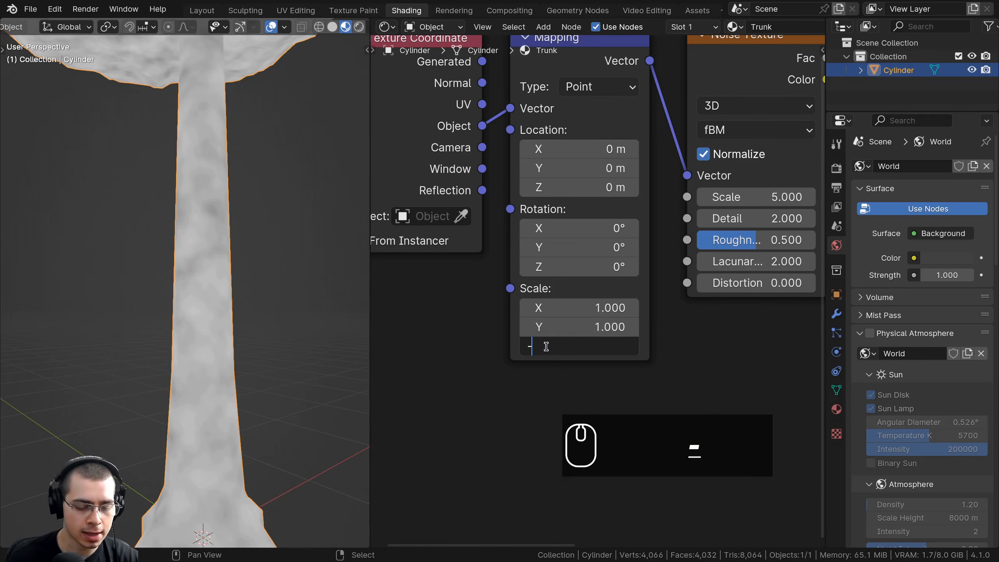
text(0.15)
key(Return)
scroll(150, 213, down, 3)
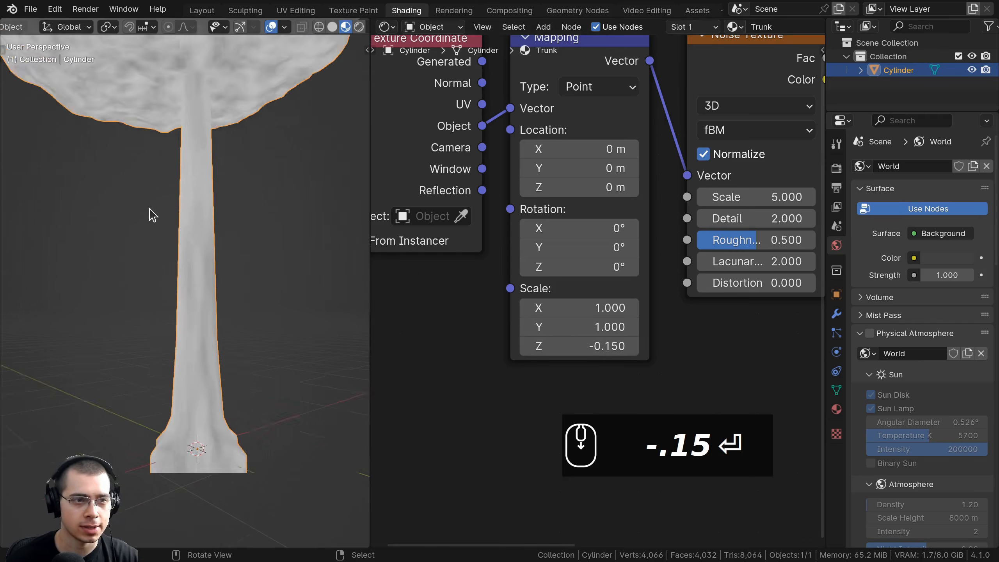
Step: Try a Z scale of -0.03 on the Mapping node and undo the change
shift+drag(598, 348, 543, 308)
shift+right_click(598, 349)
scroll(205, 357, up, 3)
shift+right_click(598, 324)
shift+right_click(574, 308)
mouse_move(566, 348)
shift+mouse_down()
mouse_move(512, 348)
mouse_move(571, 348)
shift+mouse_up()
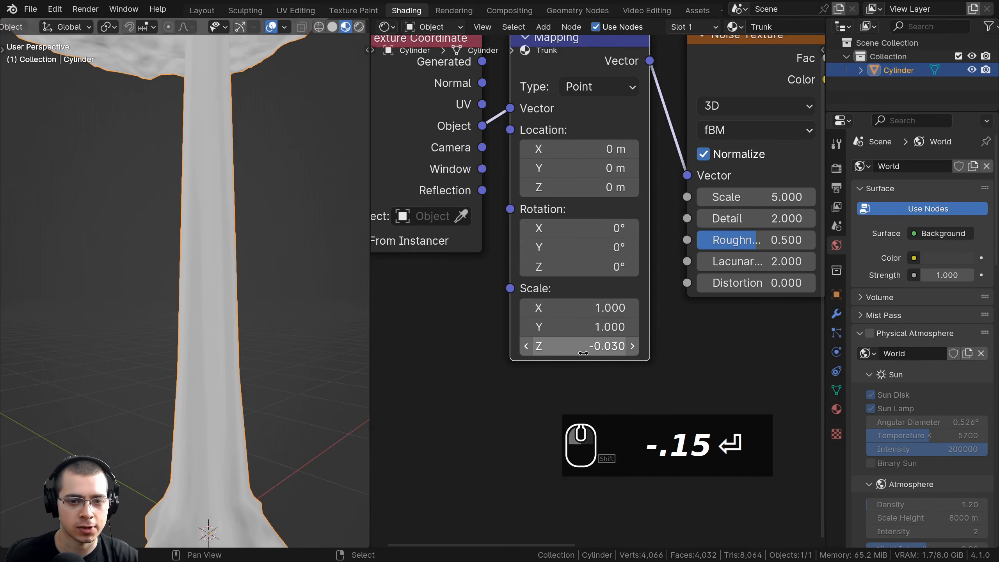
key(ctrl+z)
Step: Set the Noise Texture node's Scale to 20
scroll(166, 334, down, 3)
scroll(189, 256, up, 3)
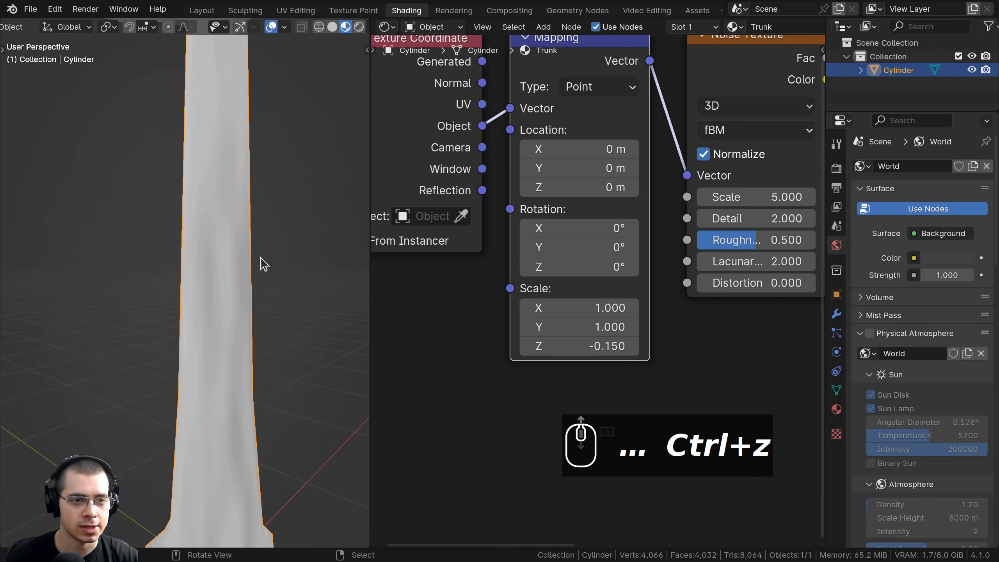
scroll(648, 376, down, 2)
scroll(637, 174, up, 4)
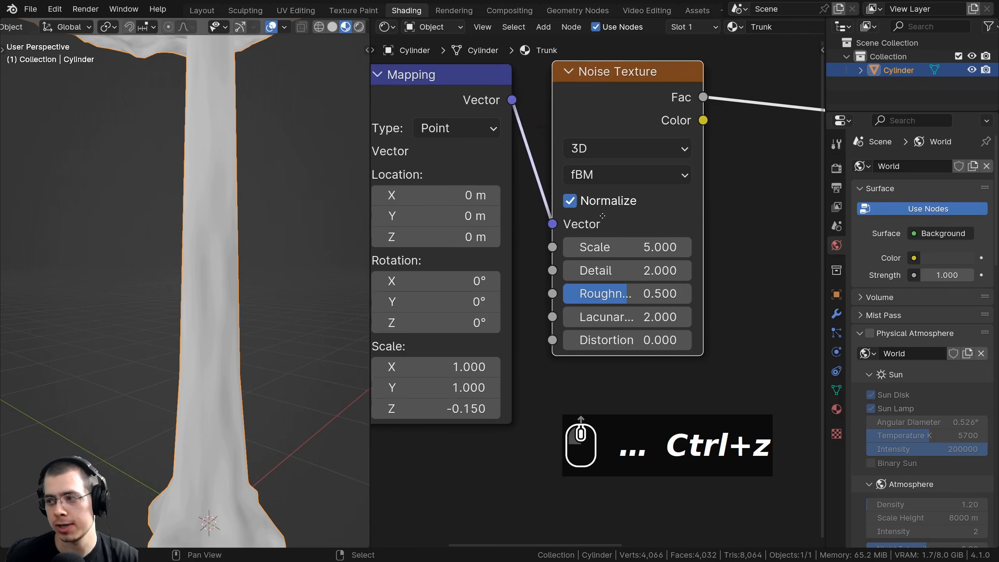
click(629, 239)
text(20)
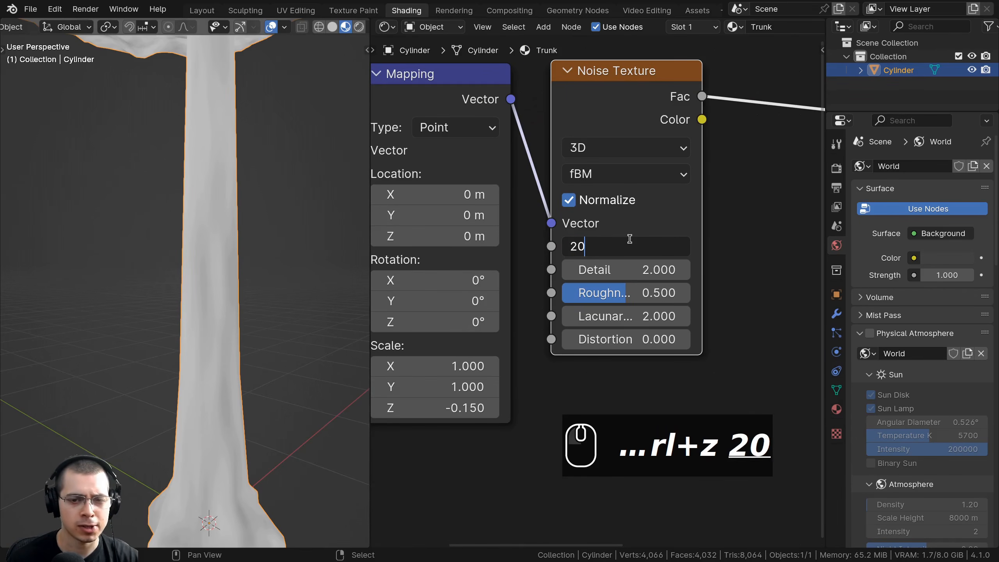
key(Return)
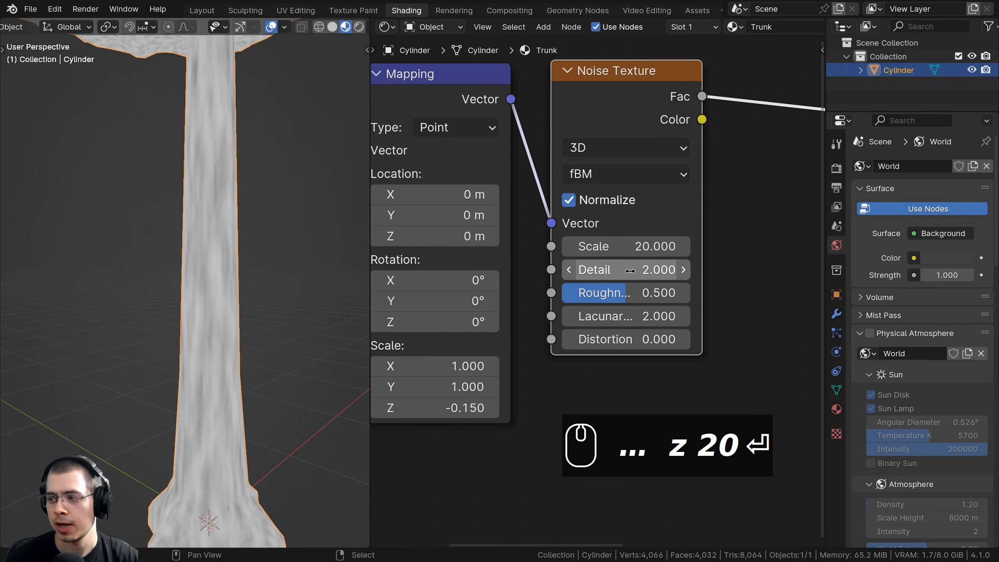
Step: Set the Noise Texture node's Detail to 15 and its Roughness to 0.55
drag(630, 272, 668, 272)
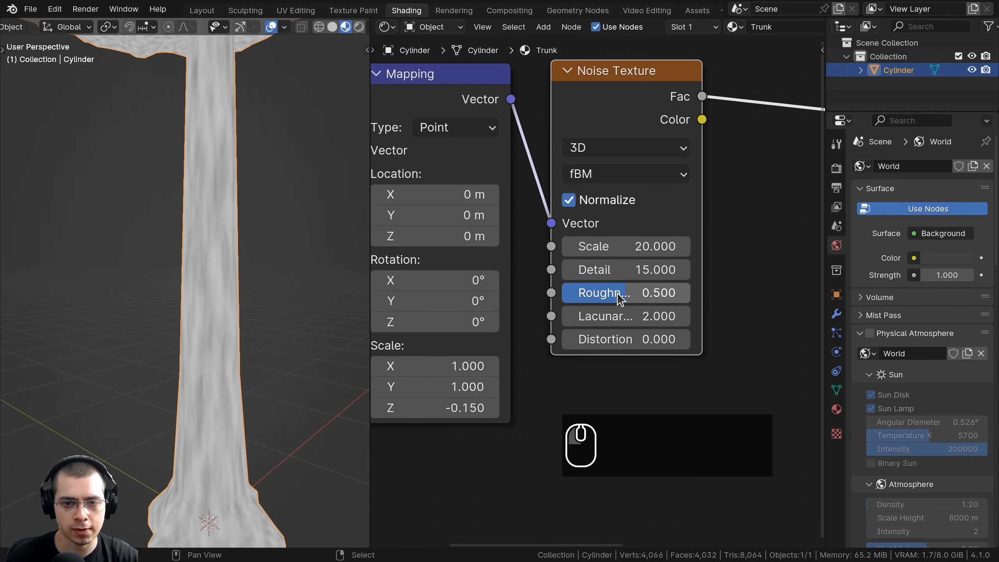
click(630, 295)
text(0.55)
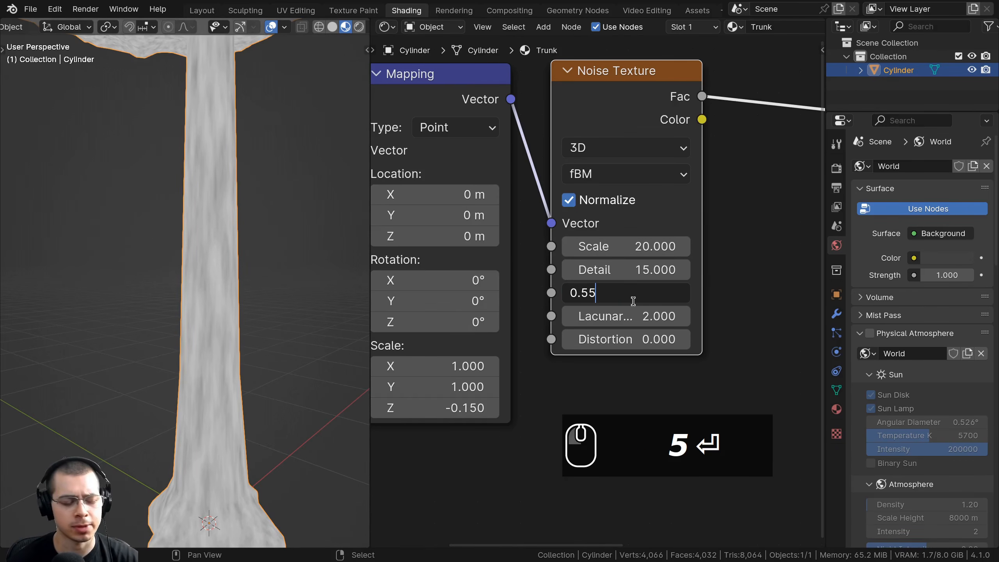
key(Return)
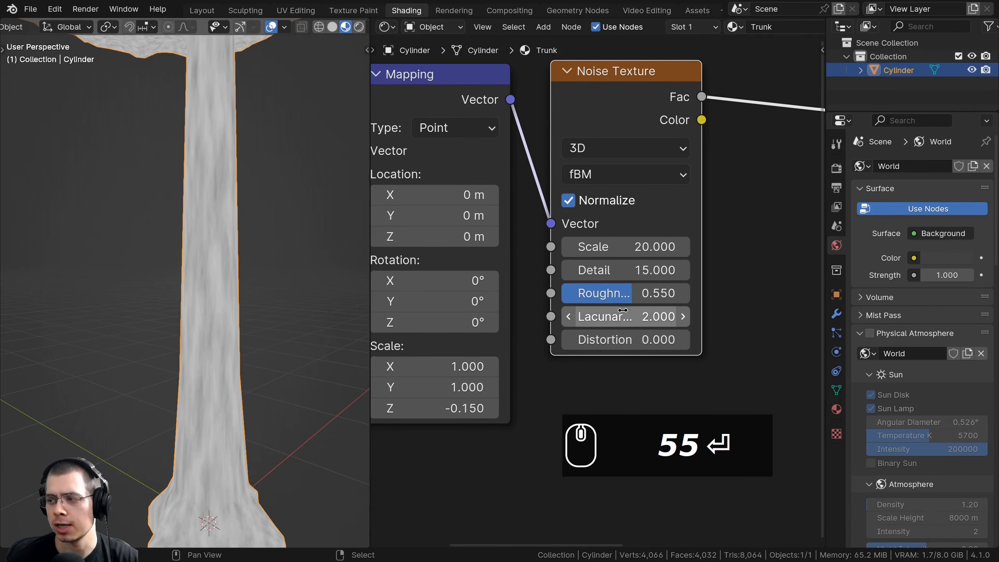
middle_drag(622, 311, 620, 316)
scroll(228, 212, up, 4)
middle_drag(227, 213, 265, 187)
scroll(263, 220, down, 4)
shift+middle_drag(260, 252, 247, 211)
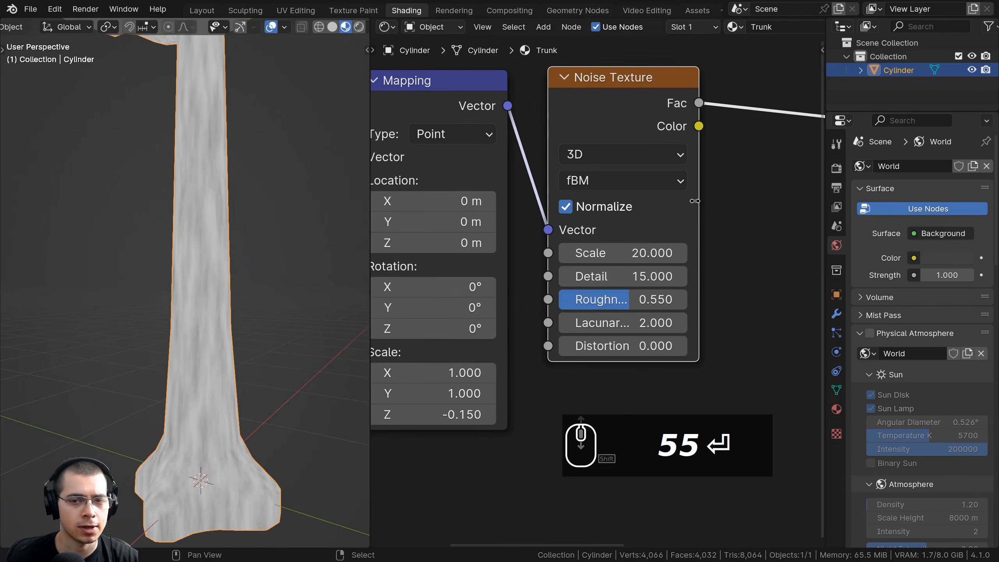
Step: Add a Color Ramp node on the link from the Noise Texture's Fac output
scroll(695, 201, down, 4)
key(a)
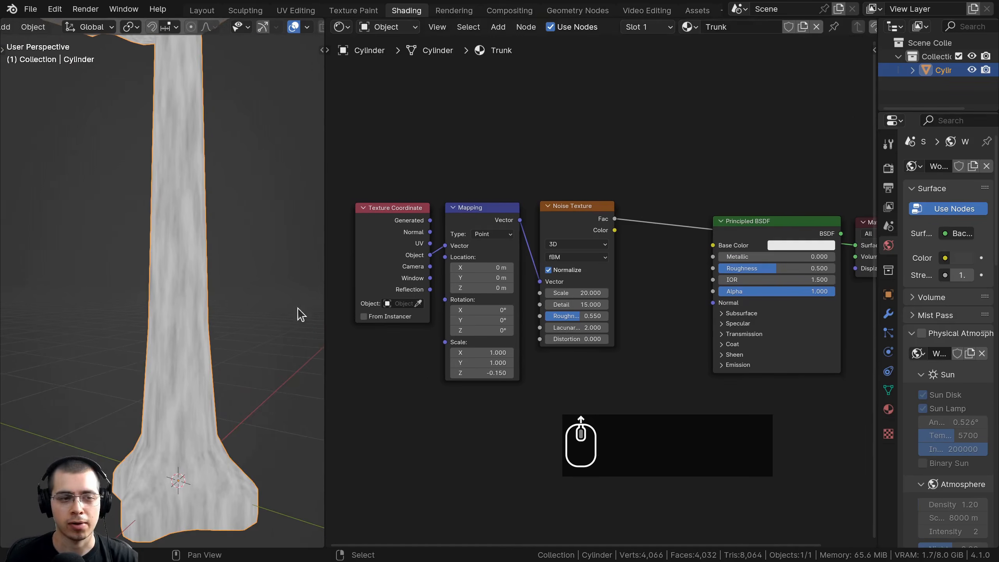
scroll(185, 261, up, 2)
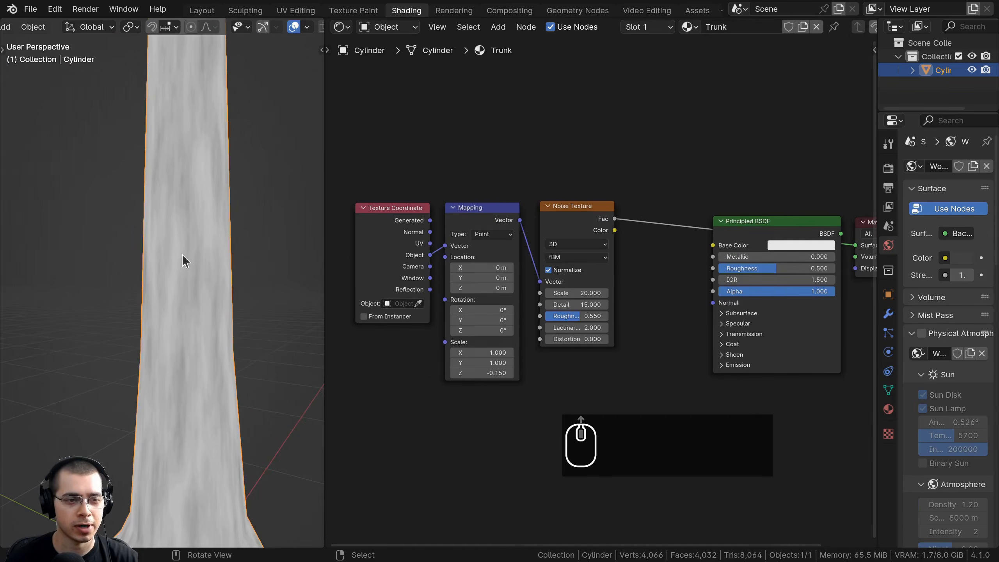
scroll(514, 224, up, 2)
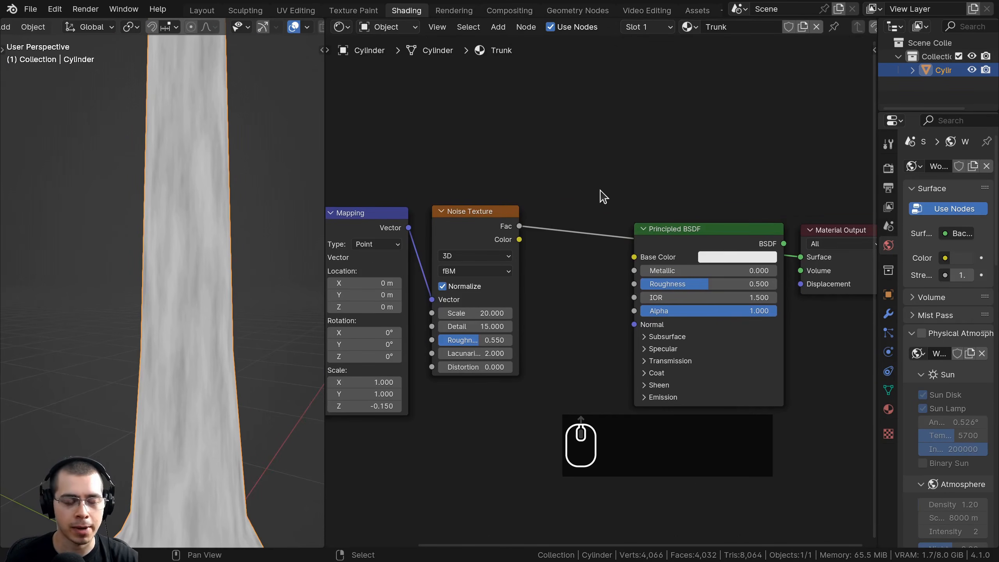
key(shift+a)
text(col)
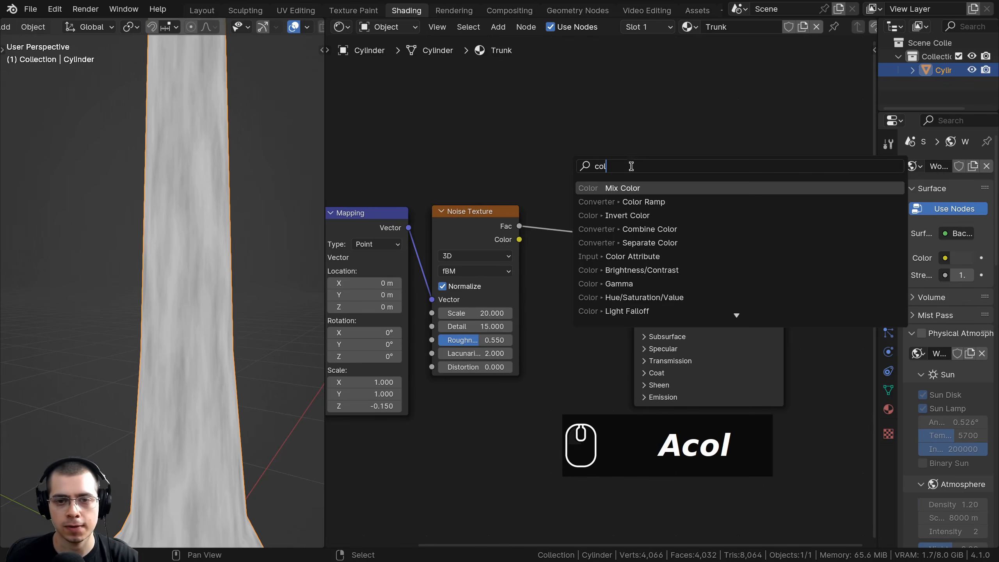
click(636, 199)
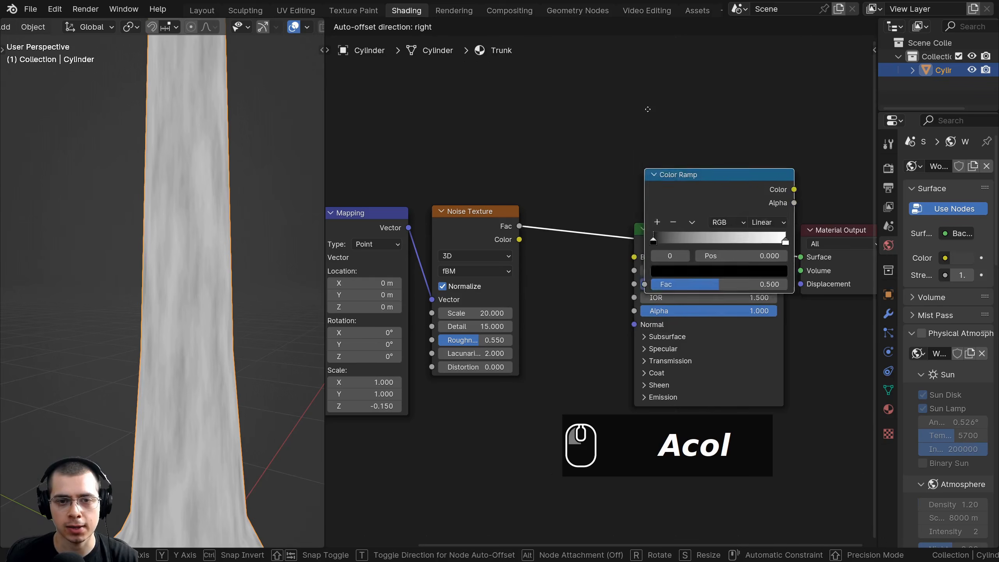
click(553, 107)
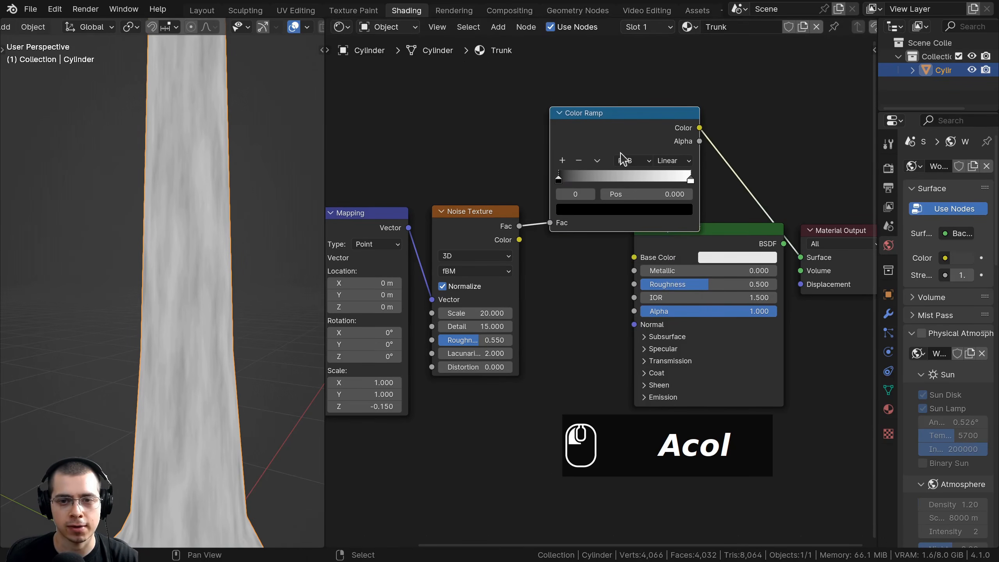
Step: Move the Principled BSDF and Material Output nodes aside and connect the Color Ramp's Color output to the Base Color input
scroll(718, 308, down, 2)
drag(753, 403, 747, 236)
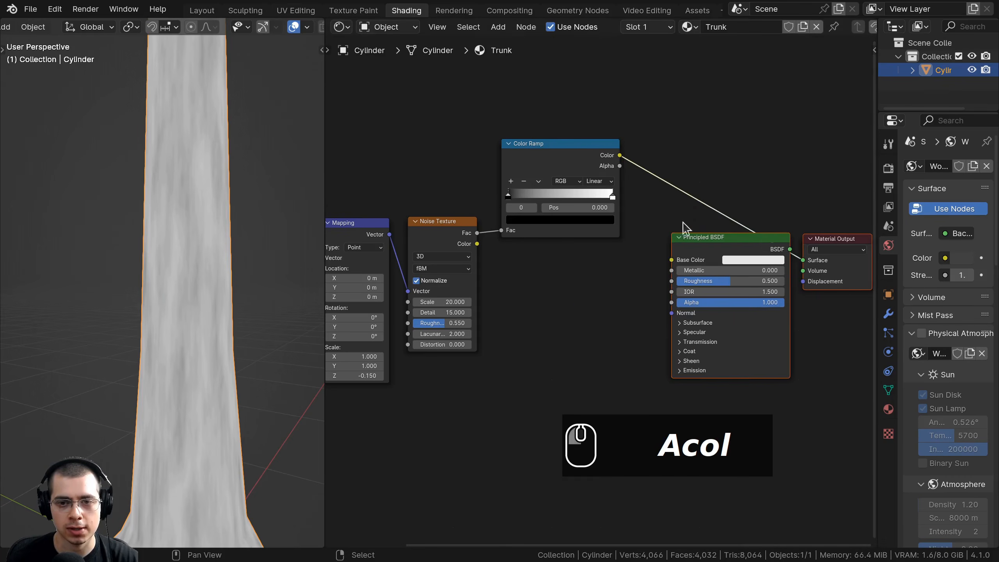
scroll(630, 213, up, 2)
key(a)
click(603, 136)
drag(617, 140, 713, 267)
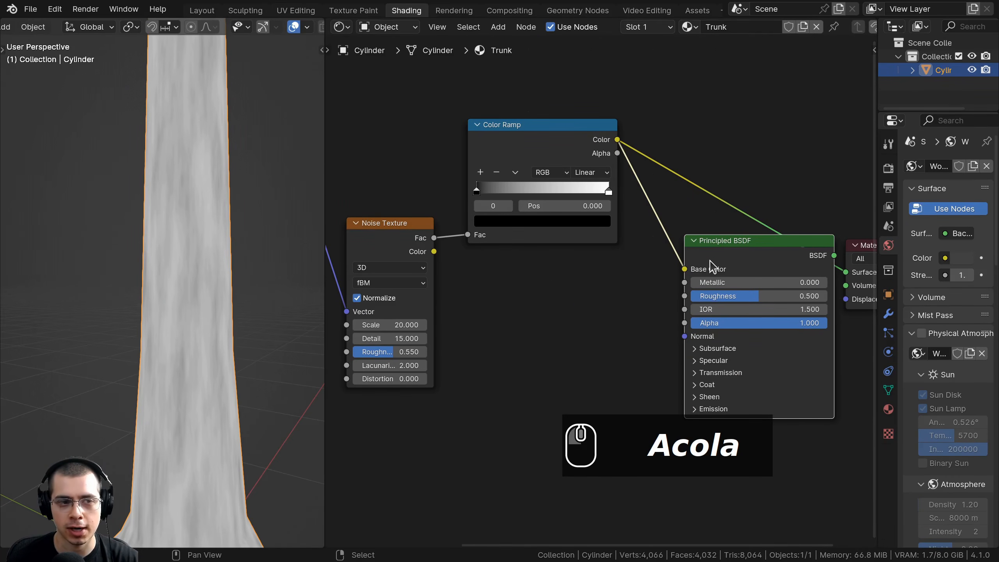
Step: Move the Color Ramp's black stop to position 0.209 and colour it dark reddish brown
scroll(503, 204, up, 2)
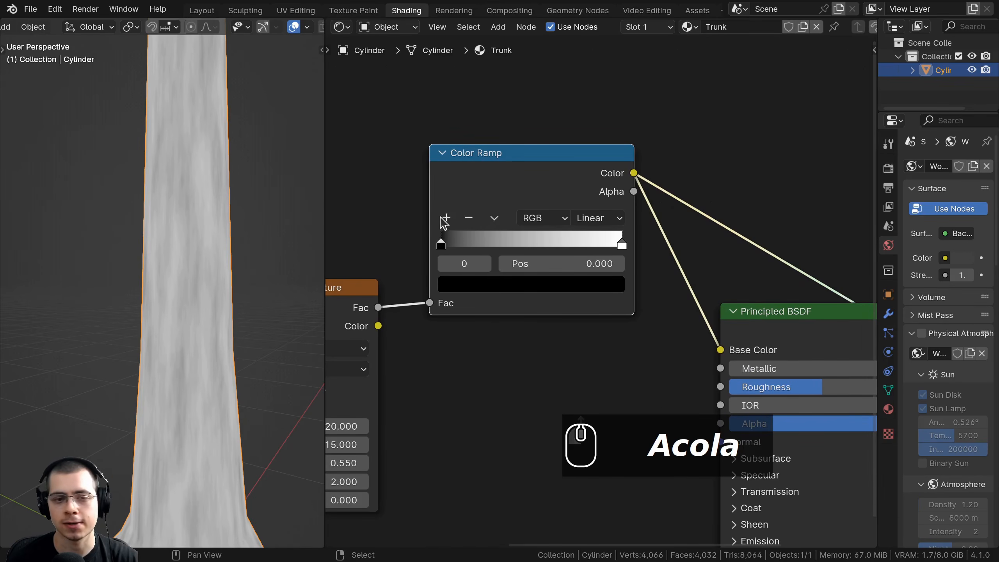
scroll(435, 249, up, 1)
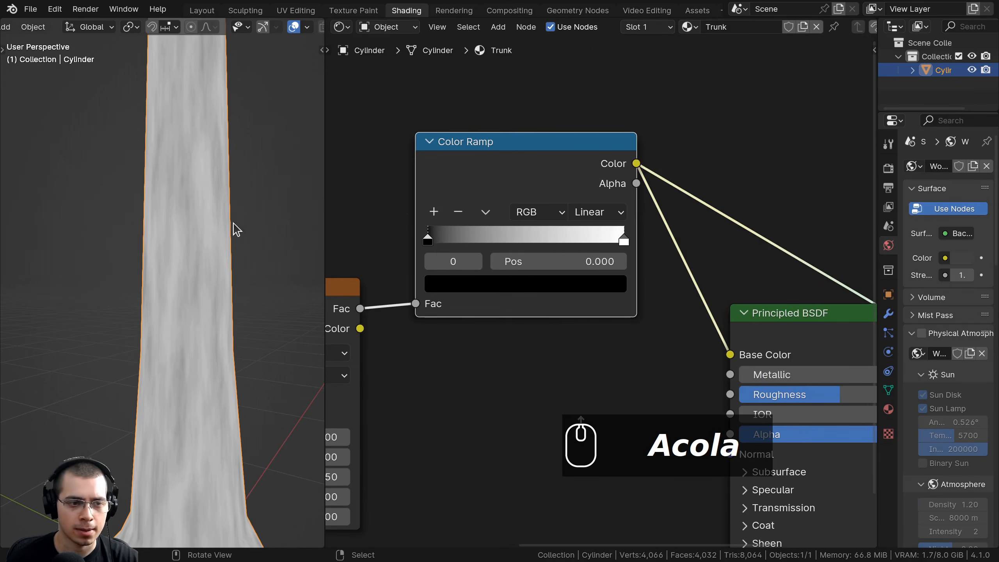
scroll(187, 179, up, 1)
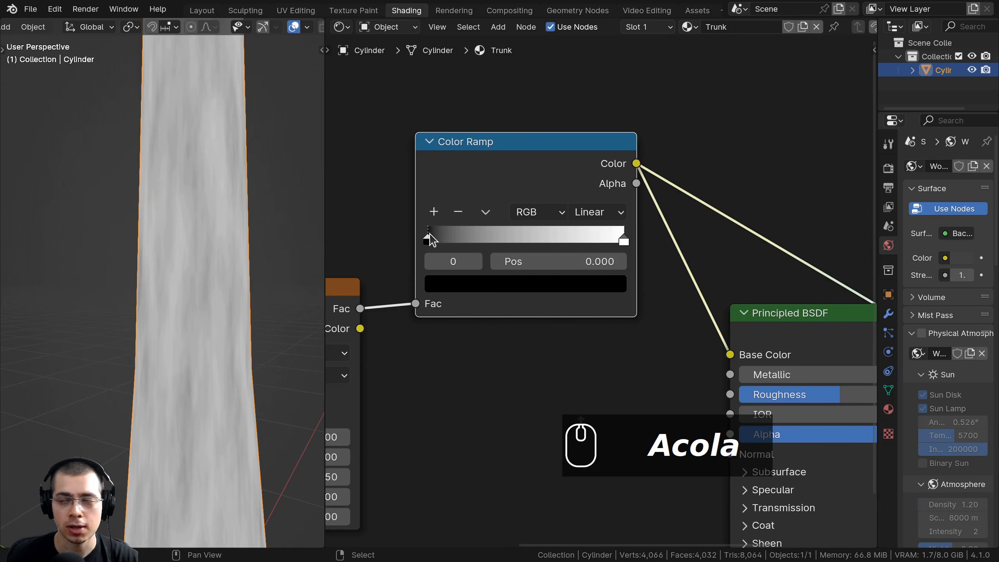
drag(430, 236, 476, 239)
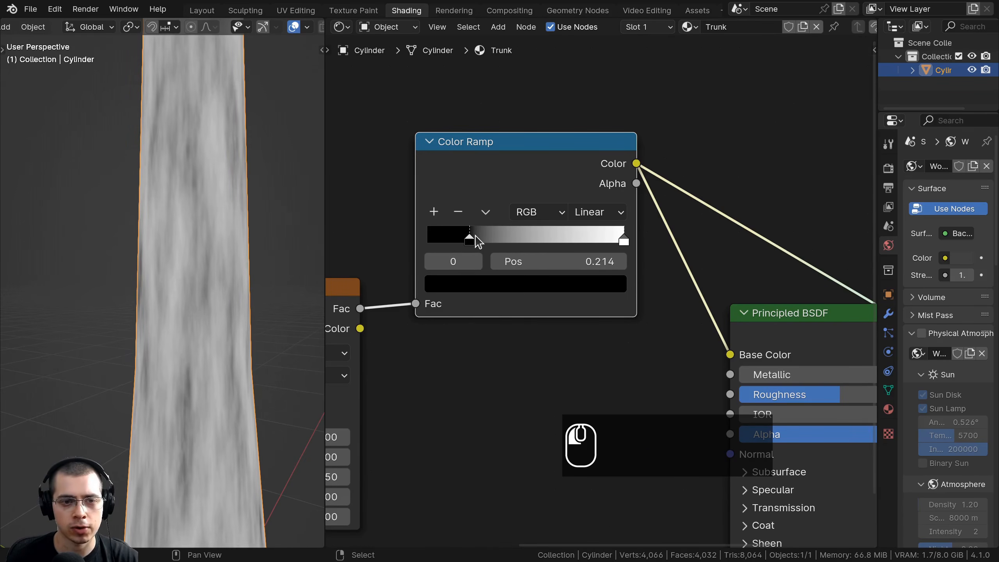
click(476, 284)
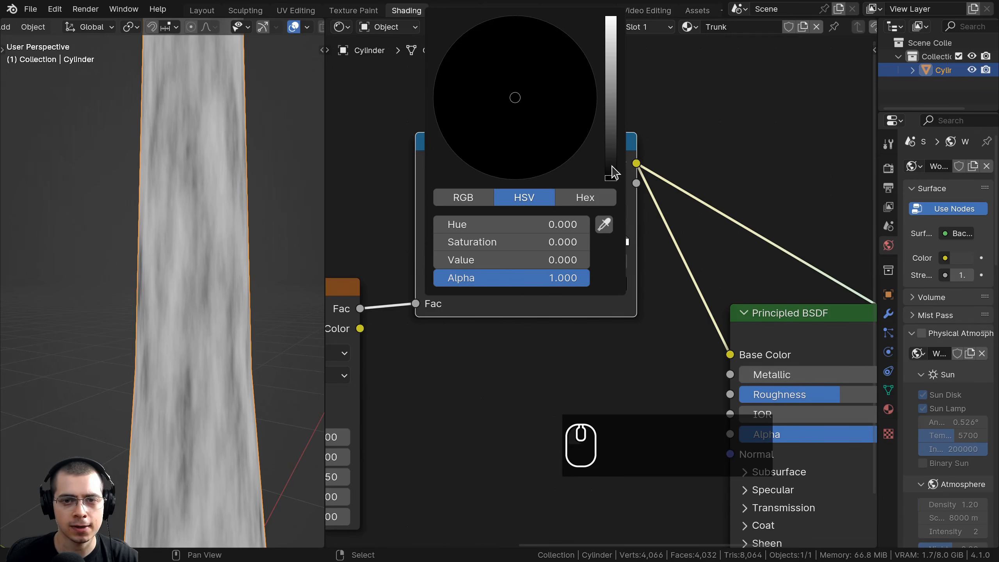
drag(613, 172, 610, 131)
mouse_move(515, 97)
mouse_down()
mouse_move(484, 150)
mouse_move(487, 160)
mouse_up()
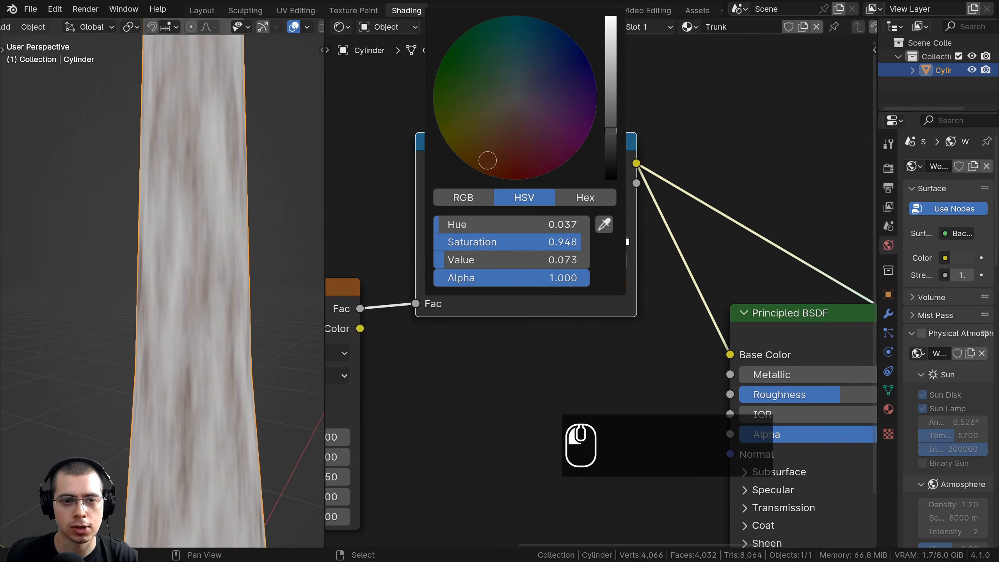
drag(616, 133, 613, 138)
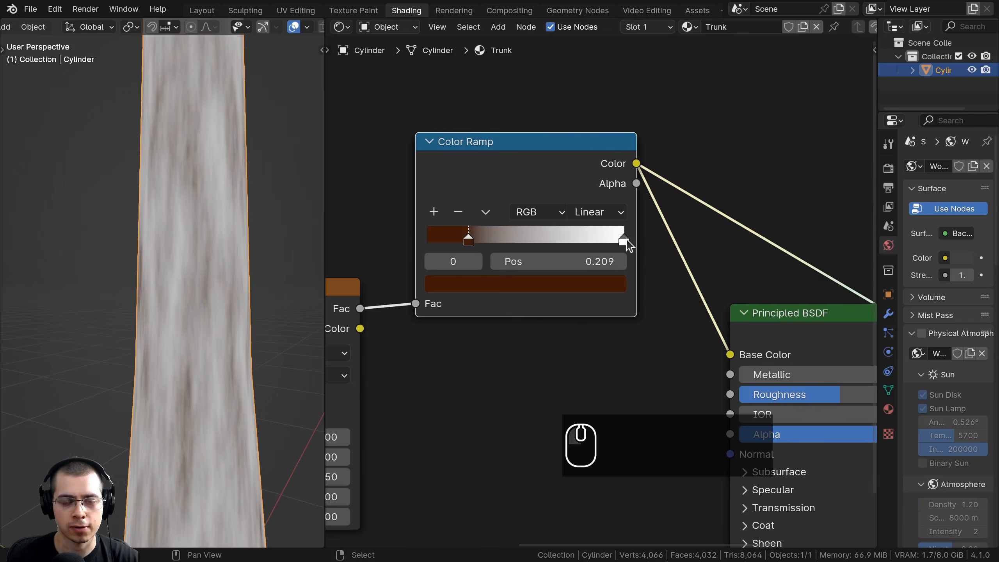
Step: Colour the Color Ramp's white stop brown, hex 623C0E, and adjust the dark stop to hex 2F1D09
click(625, 240)
click(597, 277)
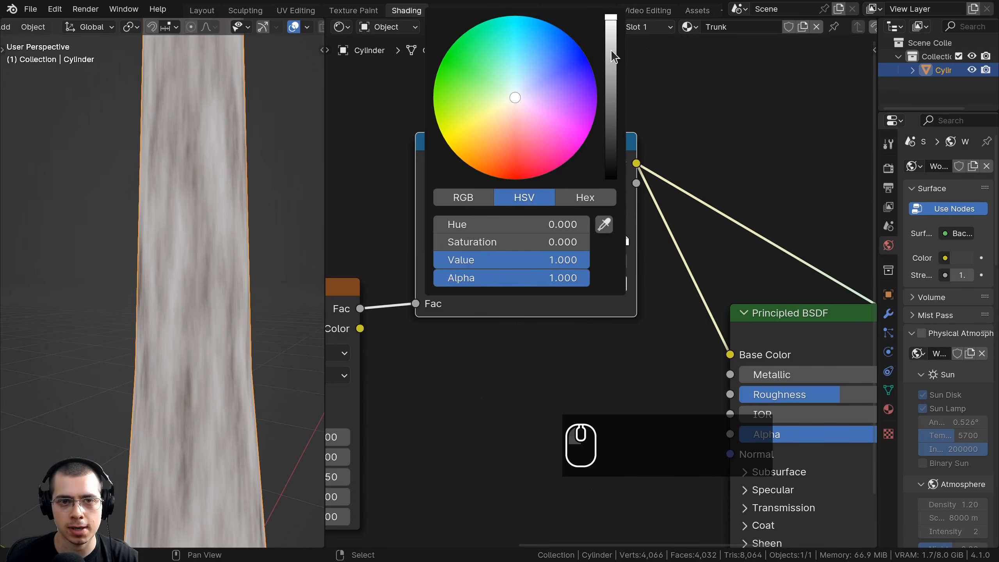
drag(515, 97, 488, 149)
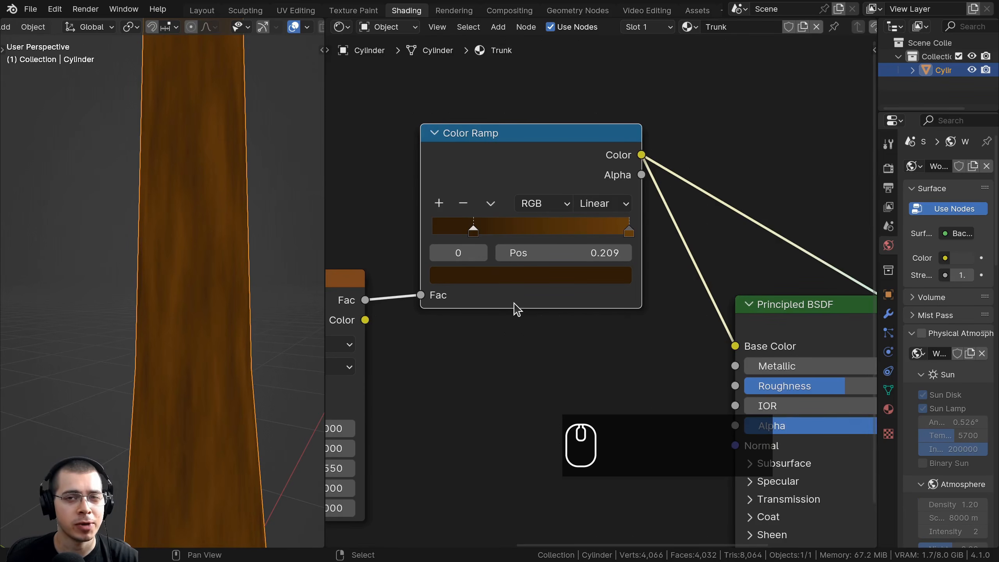
Step: Display the Color Ramp's dark stop colour as a hex value
middle_drag(483, 291, 490, 244)
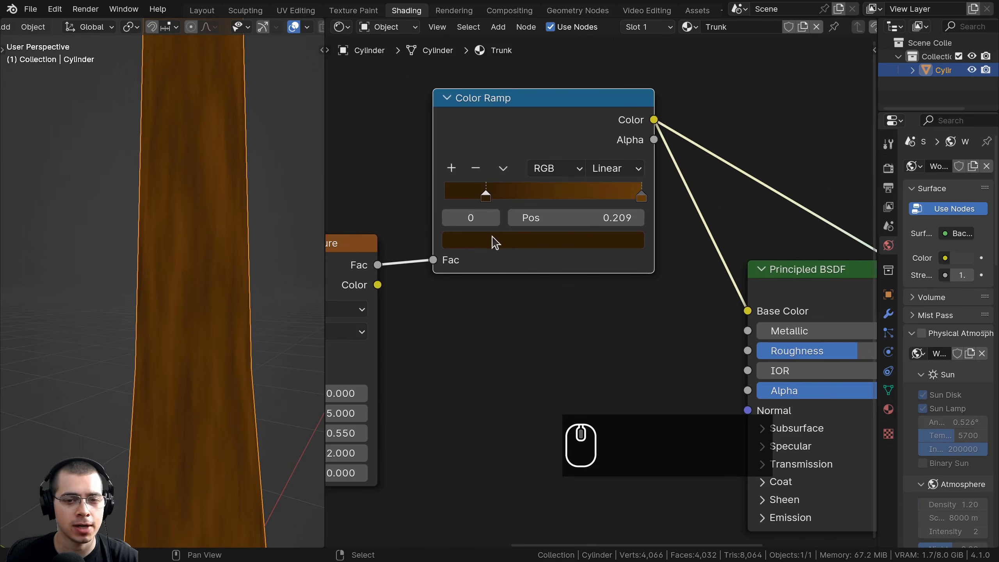
click(495, 240)
middle_drag(555, 242, 545, 134)
click(544, 133)
click(600, 338)
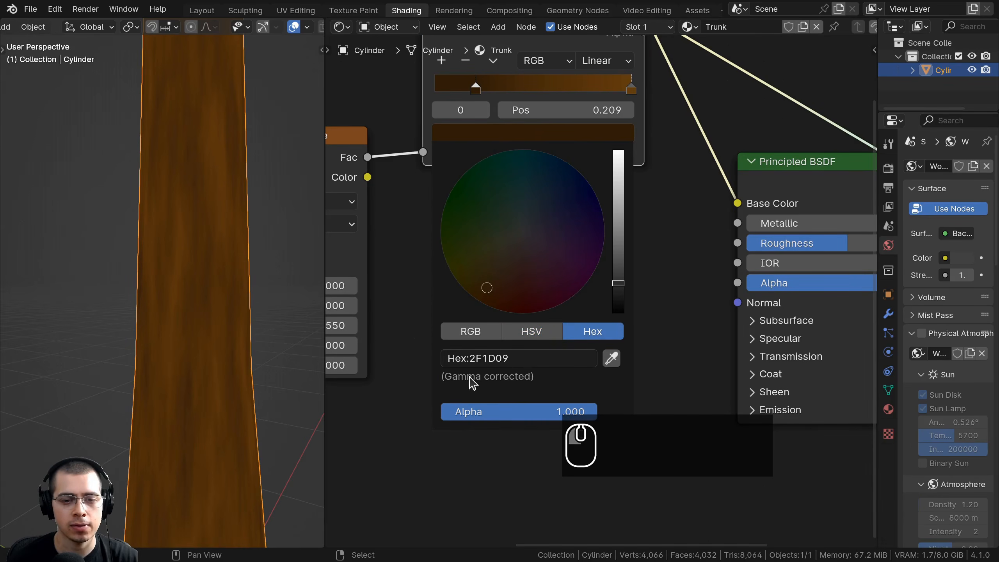
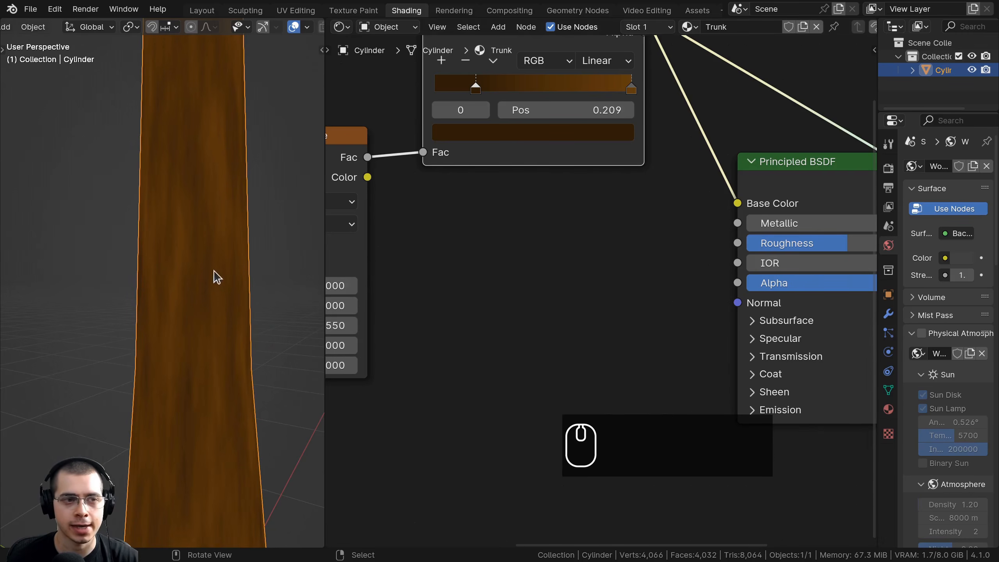
Step: Select the Color Ramp's lighter stop at position 1.000 and display its hex colour value
shift+middle_drag(218, 202, 216, 271)
middle_drag(583, 143, 587, 170)
scroll(590, 138, up, 1)
click(638, 110)
shift+scroll(613, 102, down, 4)
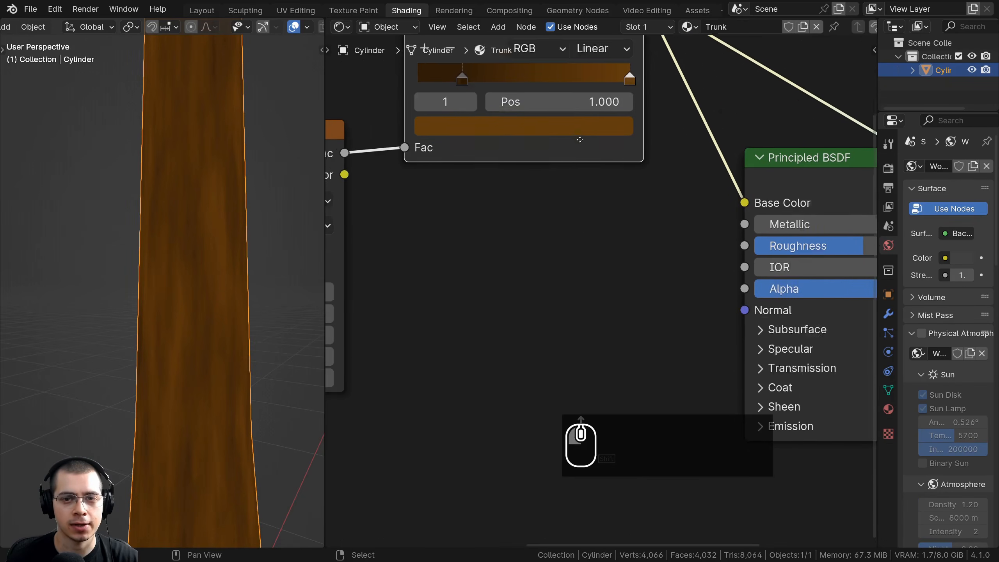
click(554, 83)
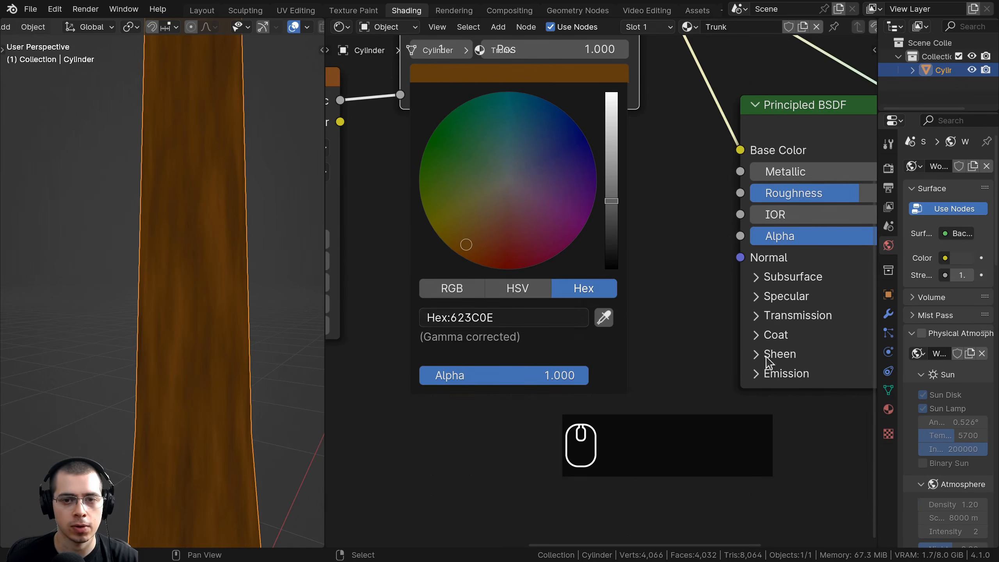
Step: Connect the Principled BSDF back to the Material Output's Surface input and view the shaded trunk
scroll(745, 203, down, 3)
ctrl+shift+click(732, 205)
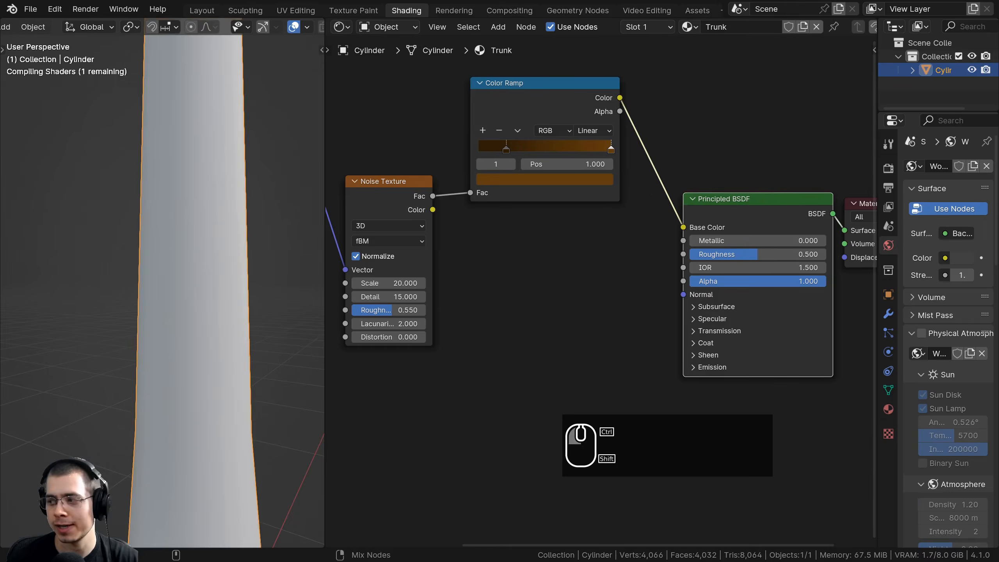
middle_drag(710, 278, 643, 277)
scroll(643, 277, up, 4)
scroll(164, 187, down, 5)
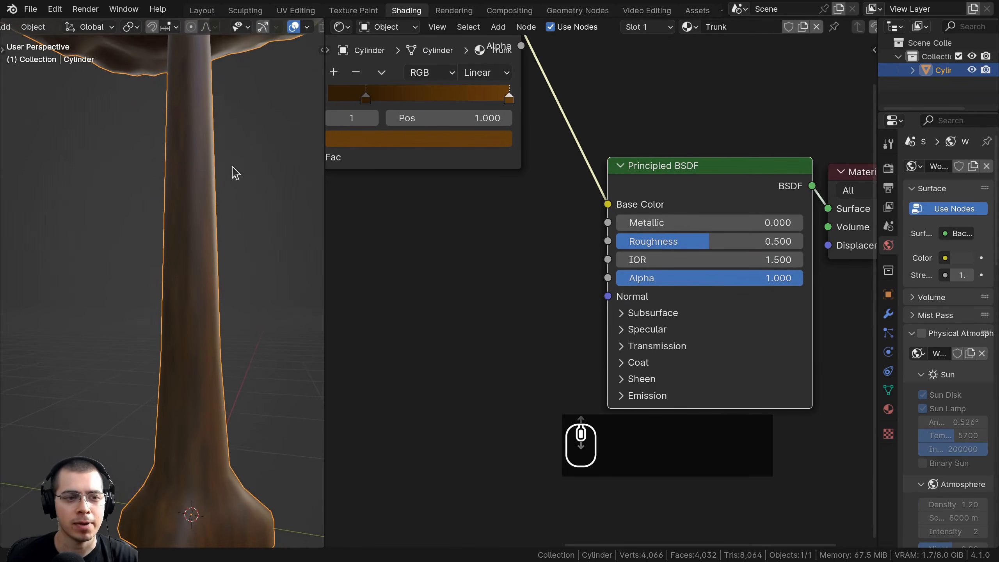
shift+middle_drag(220, 177, 151, 189)
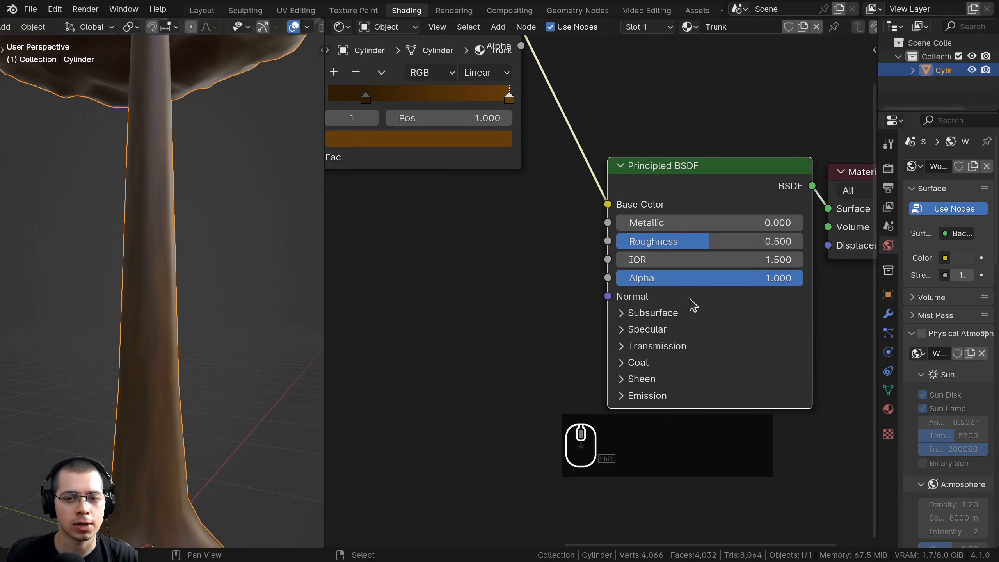
Step: Set the Principled BSDF's Roughness to 0.65
click(707, 243)
text(.)
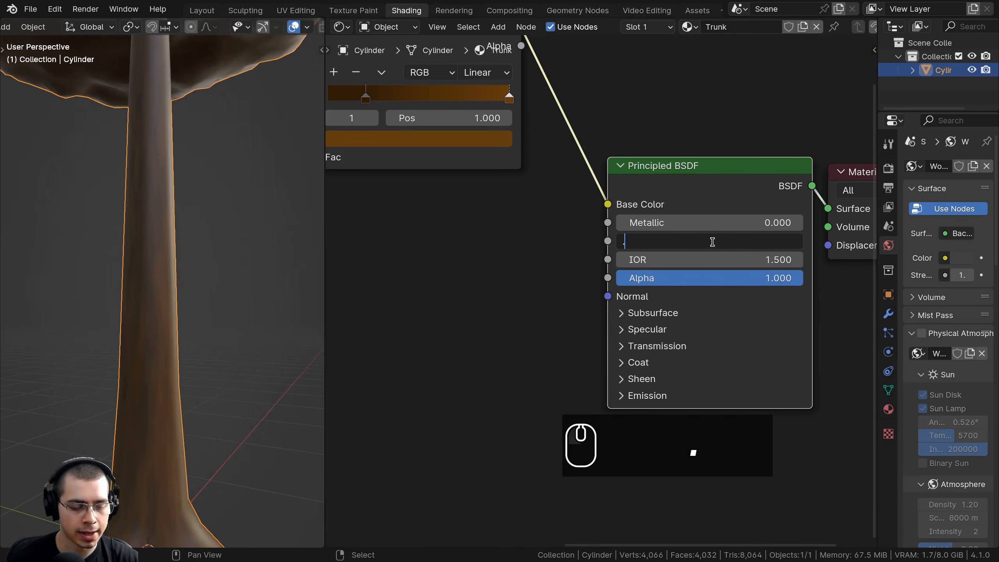
text(65)
key(Return)
scroll(713, 246, down, 2)
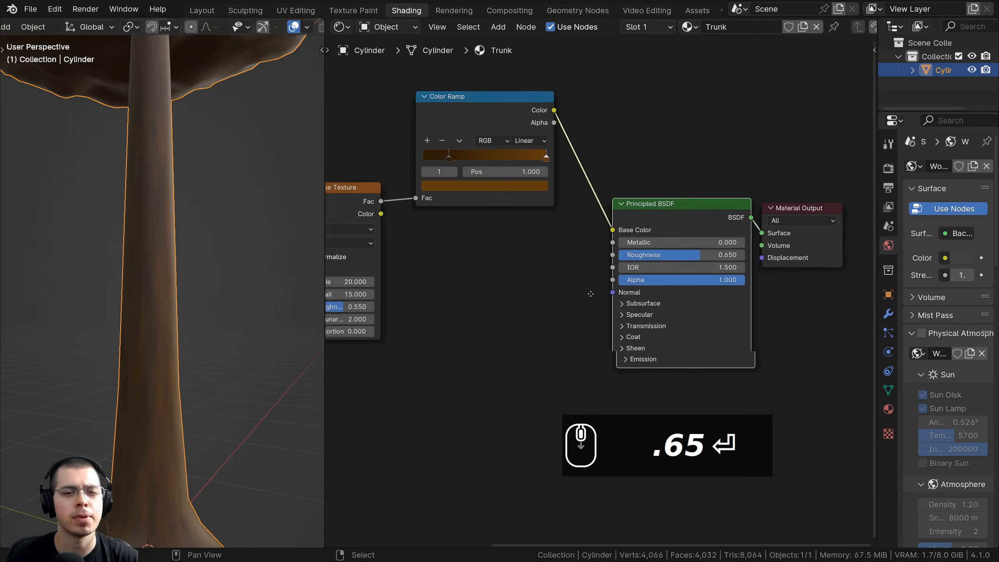
middle_drag(154, 247, 139, 294)
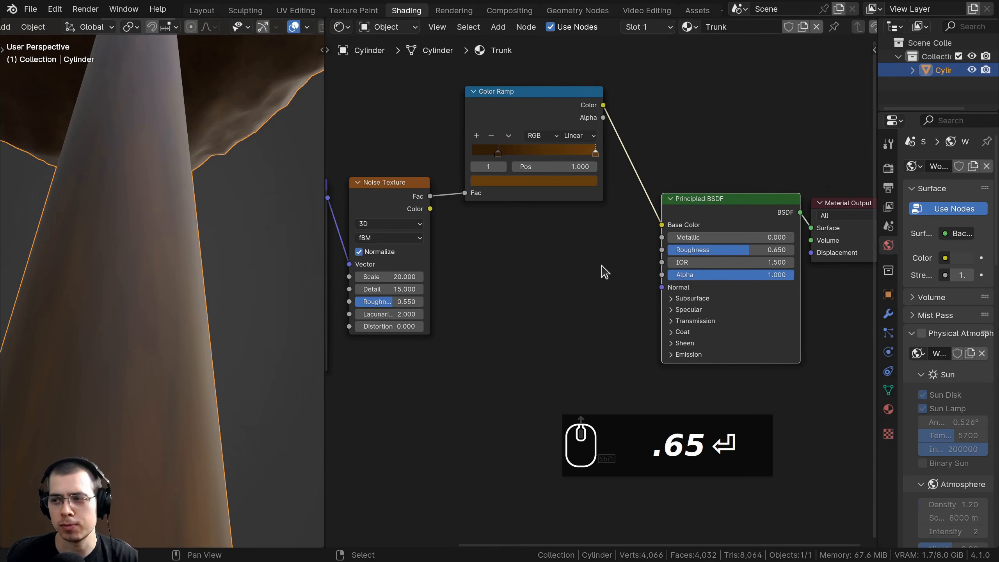
Step: Connect the Noise Texture's Fac output to the Principled BSDF's Normal input
scroll(446, 163, up, 1)
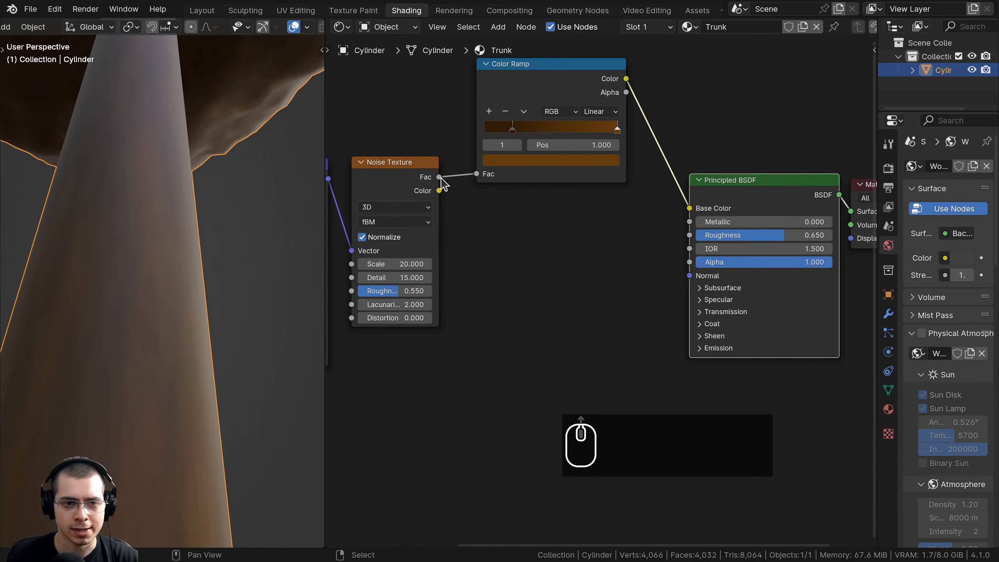
drag(441, 179, 688, 276)
scroll(399, 170, up, 1)
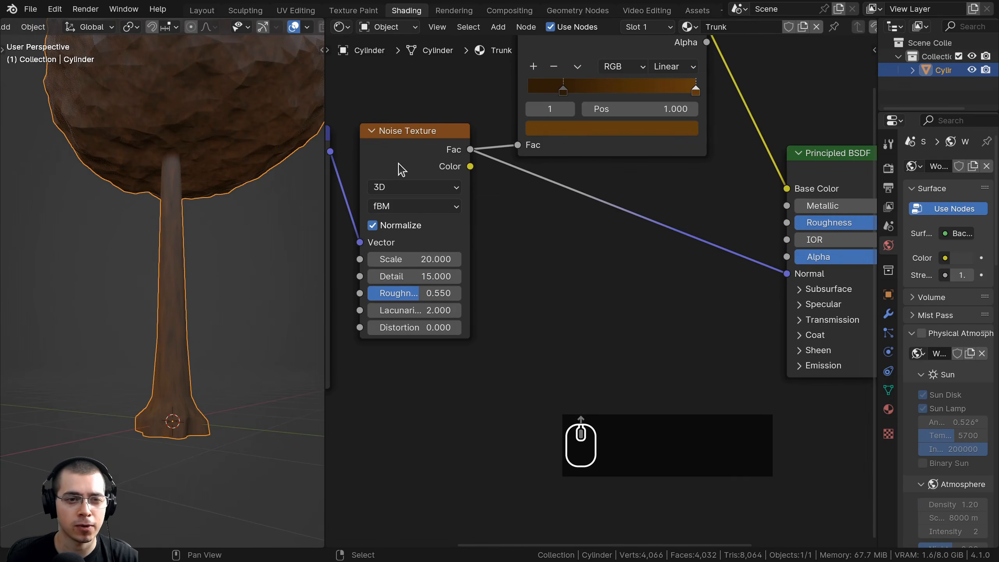
middle_drag(214, 256, 207, 264)
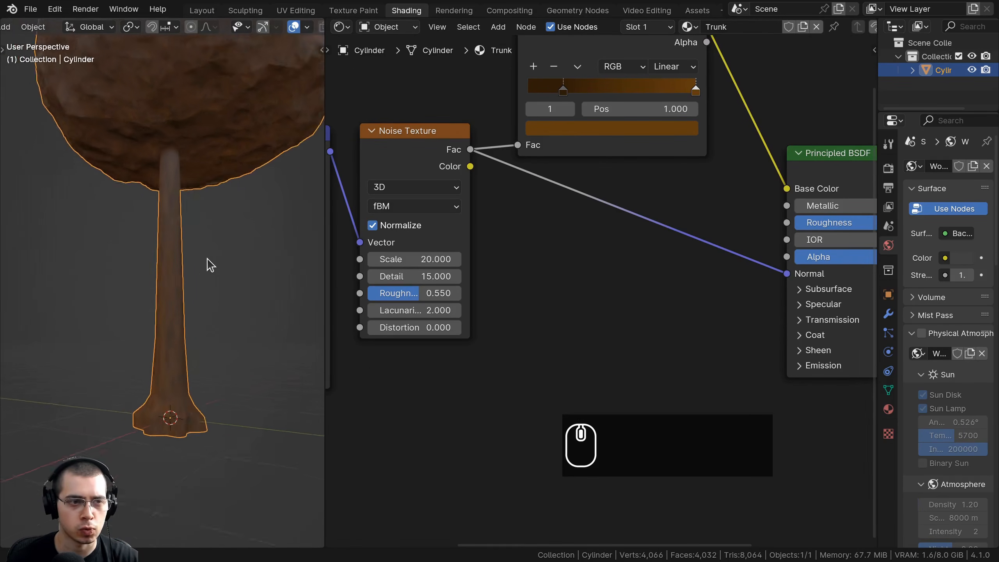
Step: Insert a Bump node into the link between the Noise Texture's Fac output and the Principled BSDF's Normal input
key(shift+a)
click(592, 199)
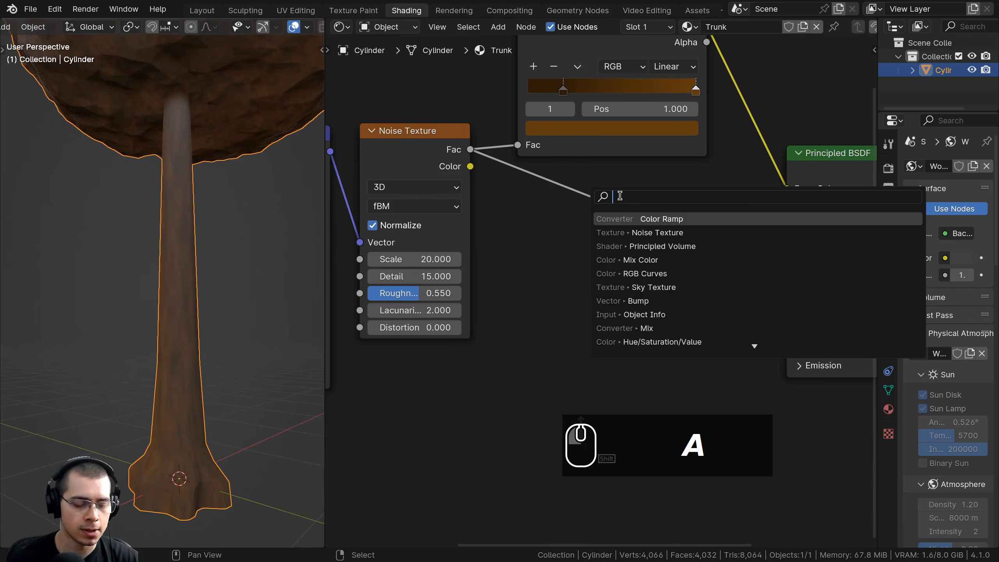
text(bum)
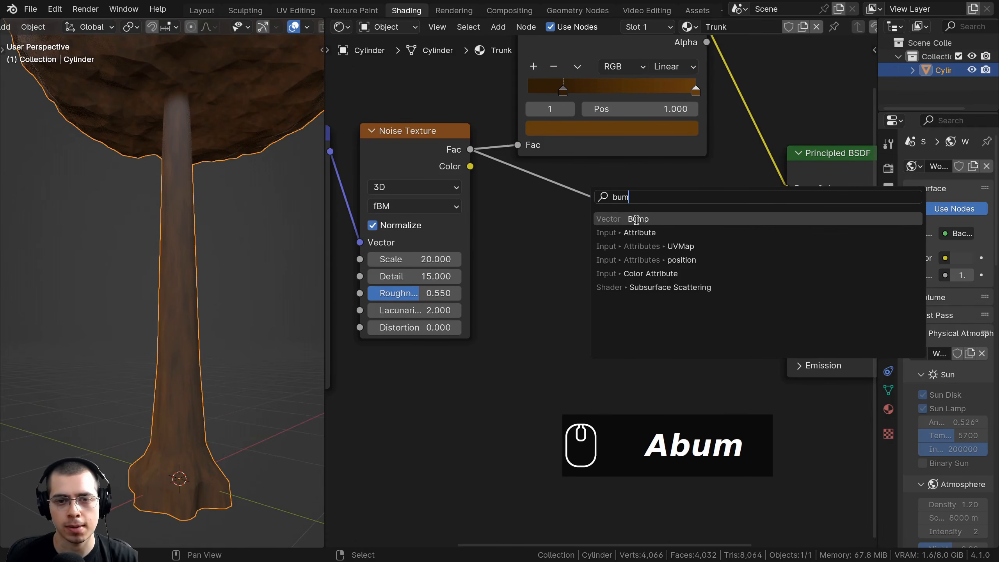
click(636, 220)
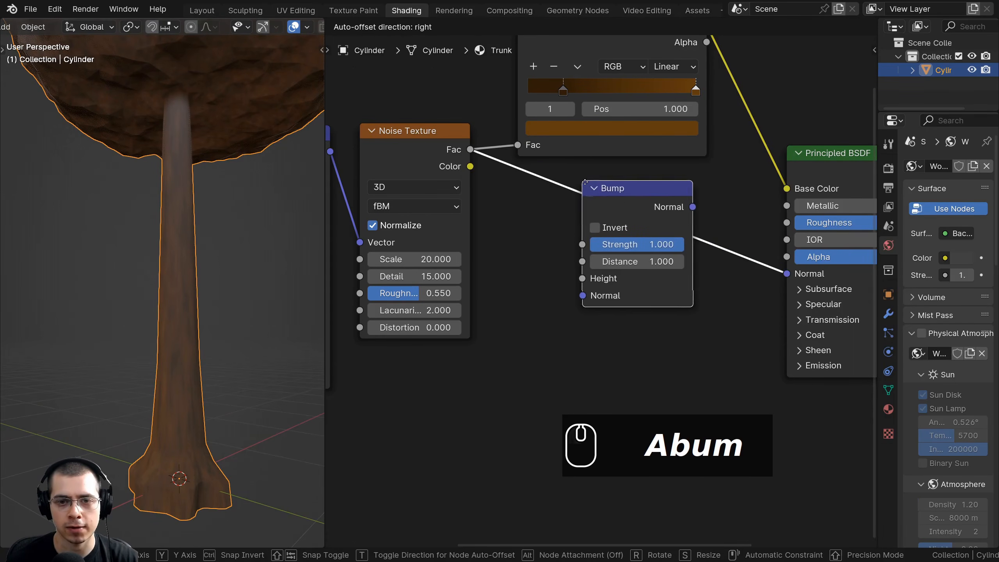
click(614, 202)
Step: Move the Noise Texture's Fac link from the Bump node's Normal input to its Height input and inspect the trunk's relief
middle_drag(628, 283, 635, 271)
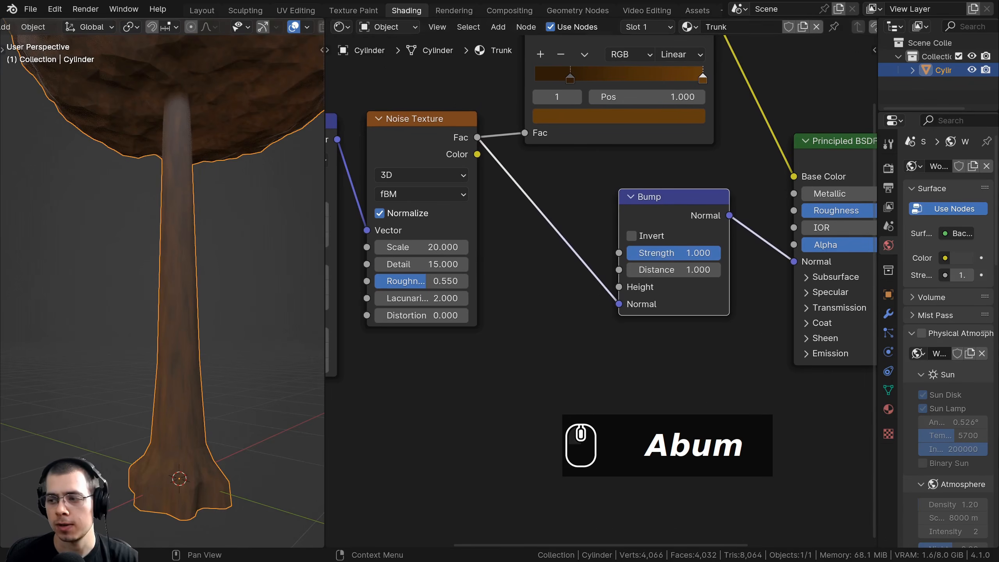
drag(624, 307, 627, 290)
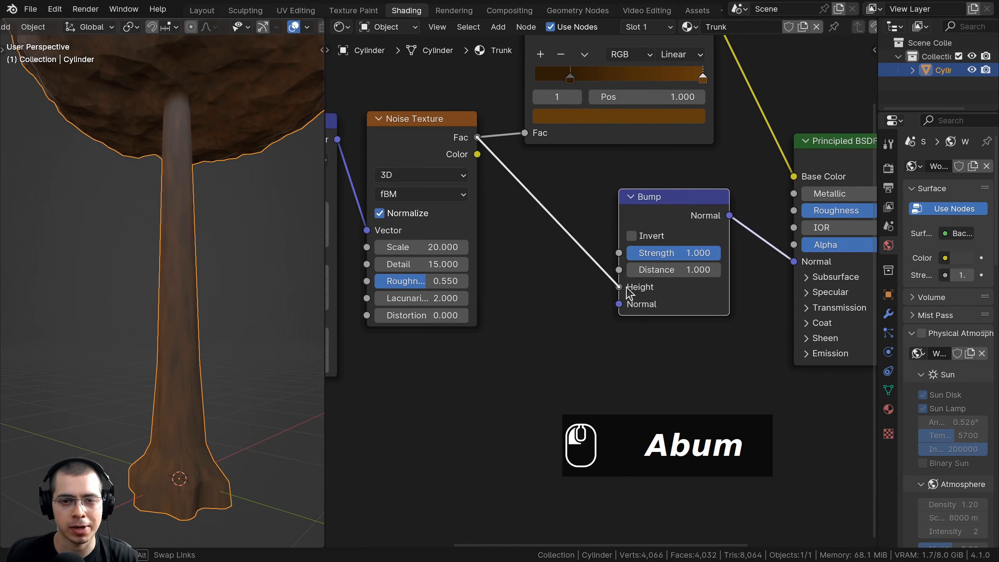
scroll(141, 306, up, 5)
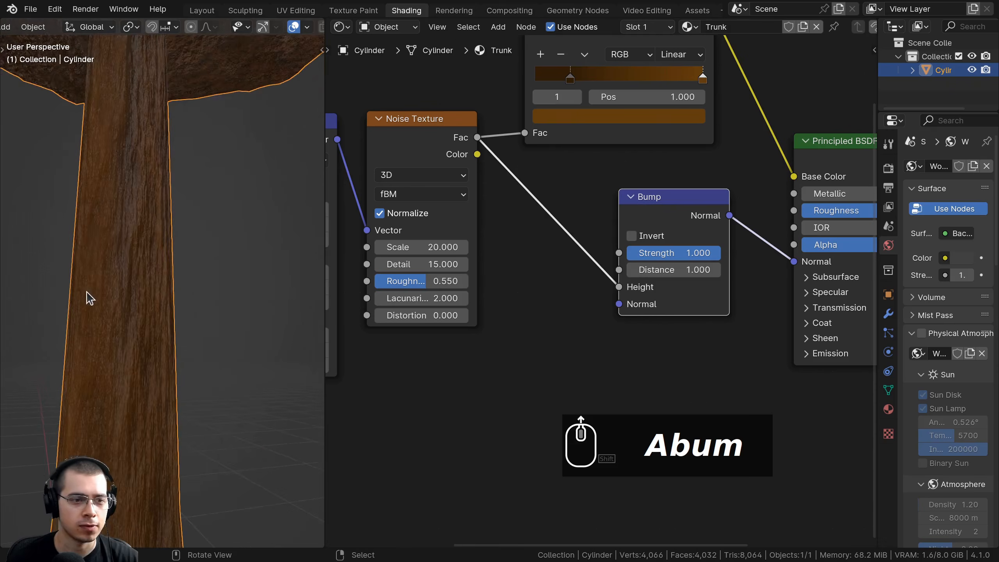
shift+scroll(165, 197, up, 2)
shift+scroll(220, 299, down, 2)
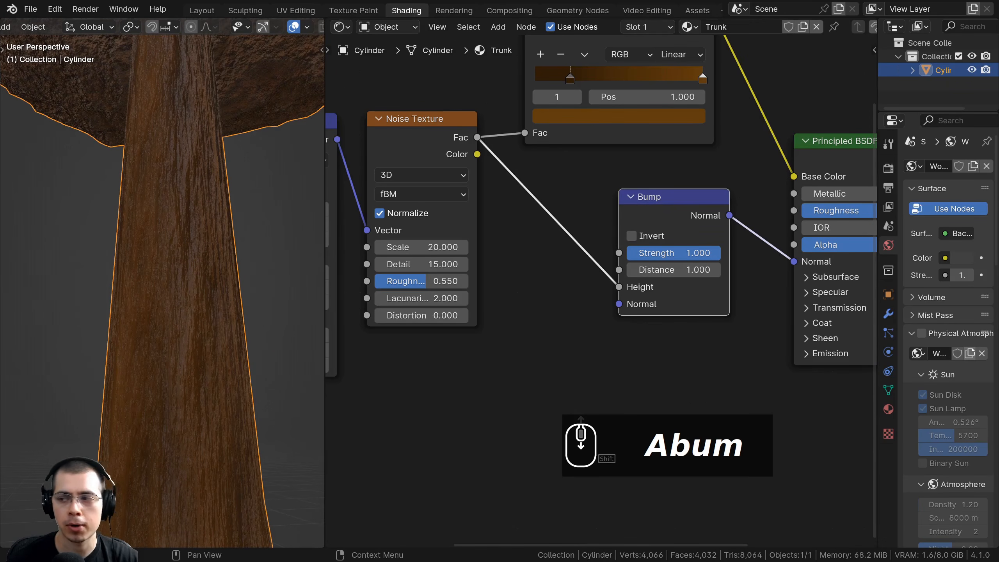
middle_drag(137, 307, 185, 315)
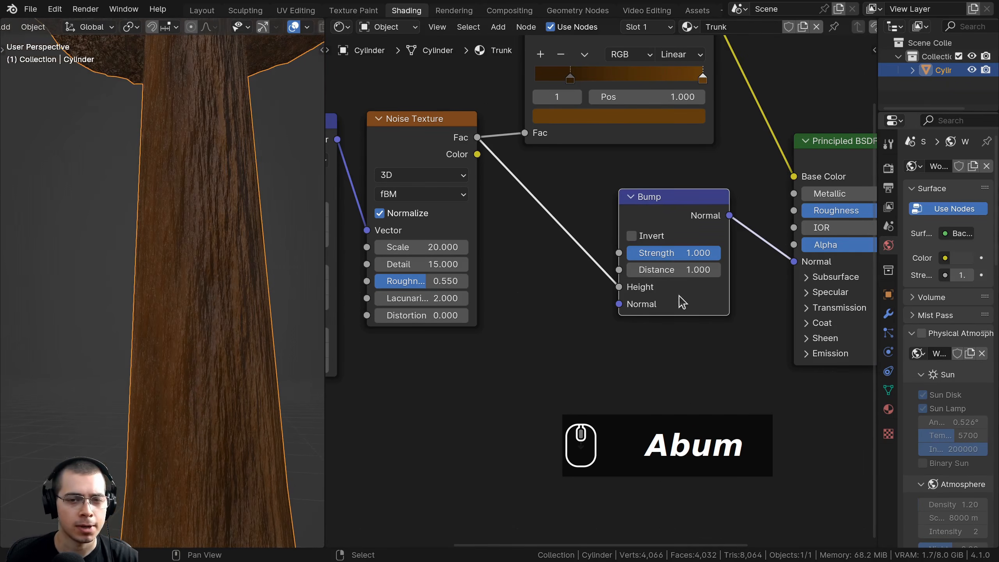
Step: Set the Bump node's Strength to 0.15
click(692, 254)
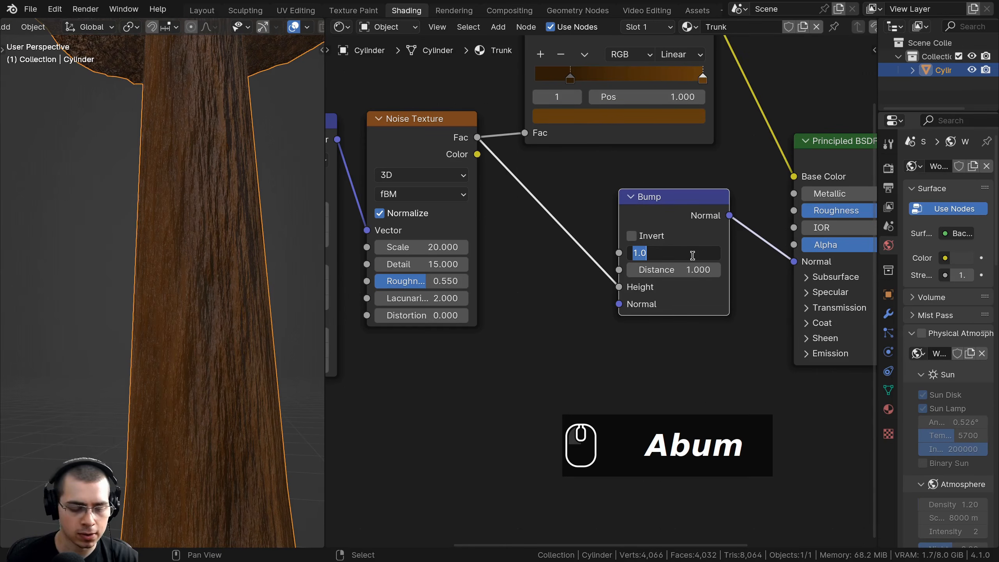
text(.15)
key(Return)
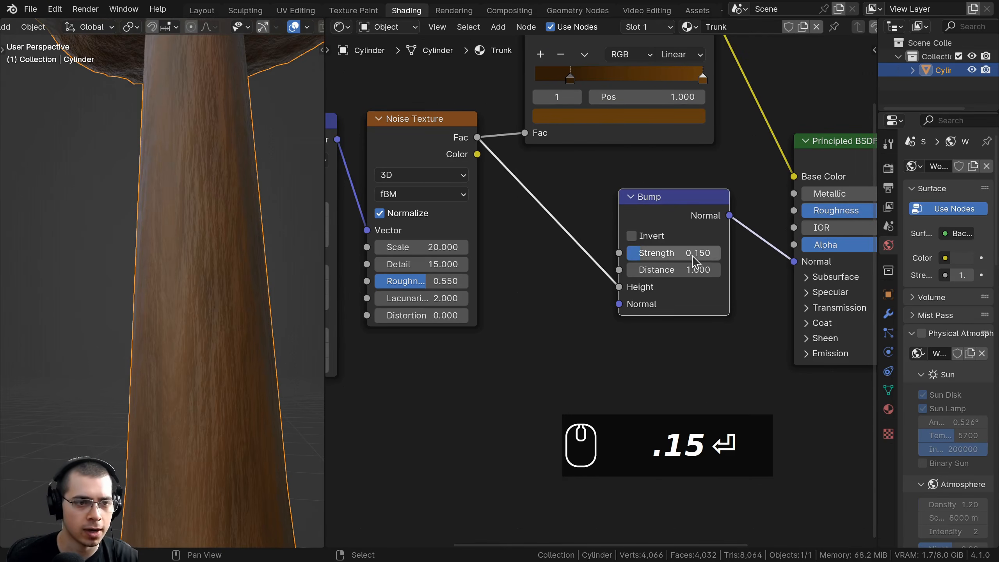
Step: Examine the softened bark relief on the whole tree and review the complete Trunk node setup
scroll(267, 368, down, 3)
scroll(229, 349, down, 4)
middle_drag(229, 349, 339, 230)
scroll(134, 340, up, 4)
scroll(541, 230, down, 3)
scroll(541, 230, down, 2)
middle_drag(541, 230, 564, 222)
scroll(220, 299, down, 7)
shift+middle_drag(214, 305, 197, 335)
middle_drag(211, 187, 210, 176)
scroll(210, 177, up, 1)
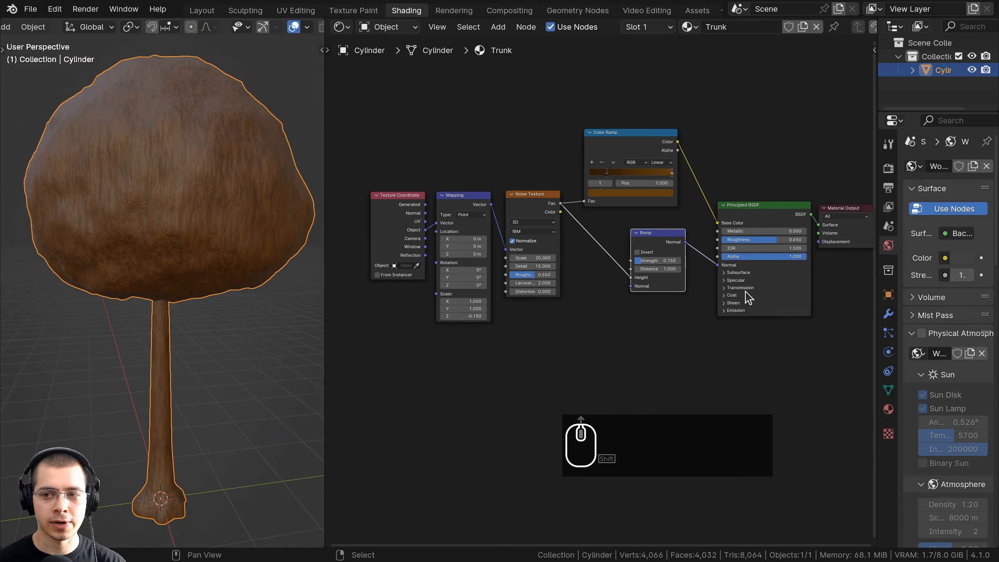
Step: Add a second material slot to the tree, create a new material in it and name it Leaves
click(888, 144)
drag(875, 157, 794, 416)
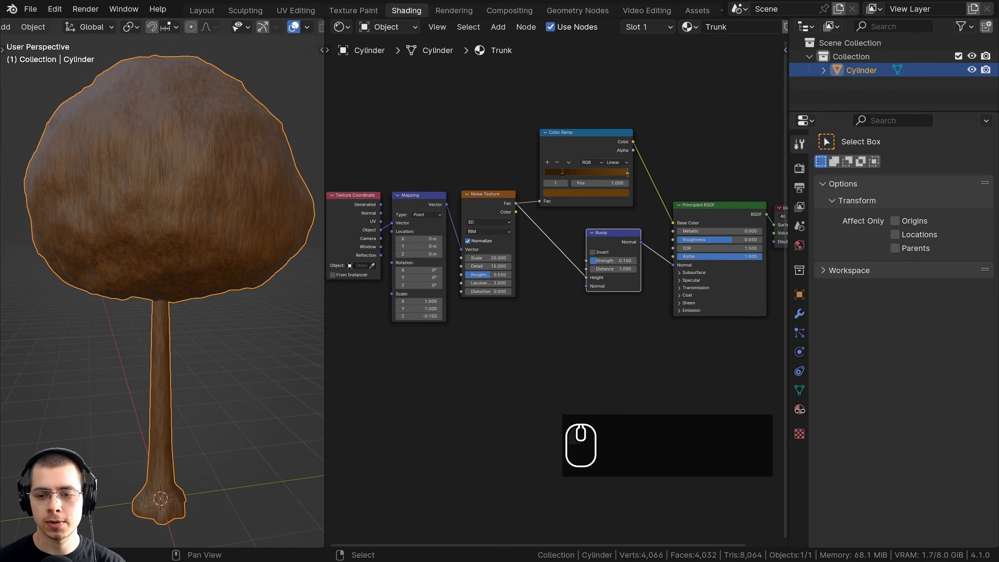
click(800, 414)
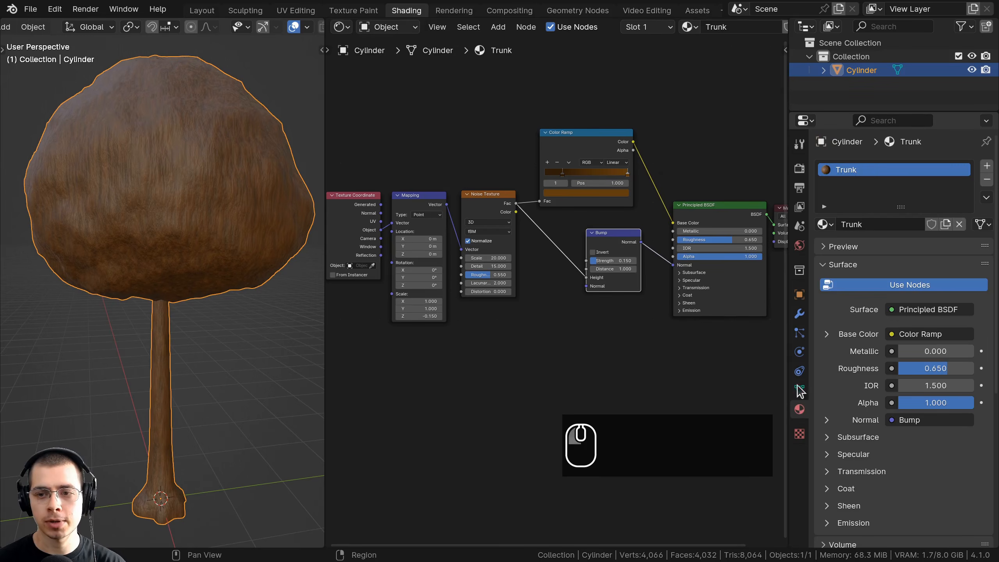
click(987, 167)
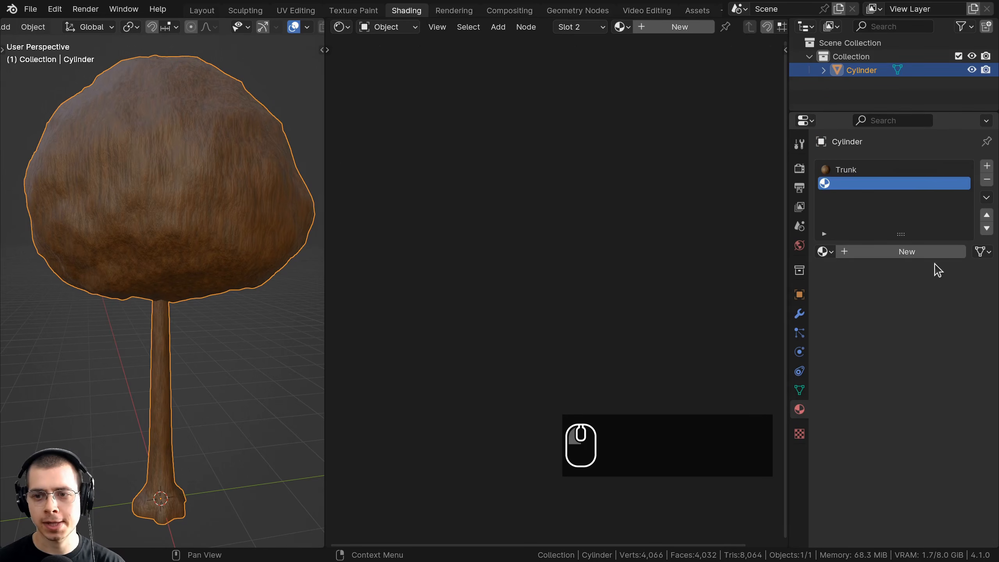
click(903, 256)
double_click(854, 185)
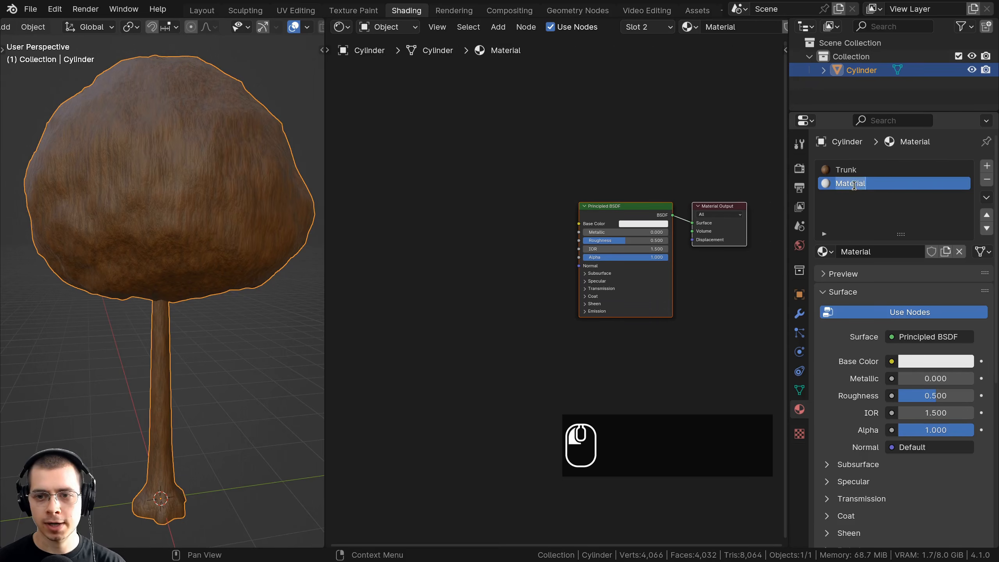
text(Leaves)
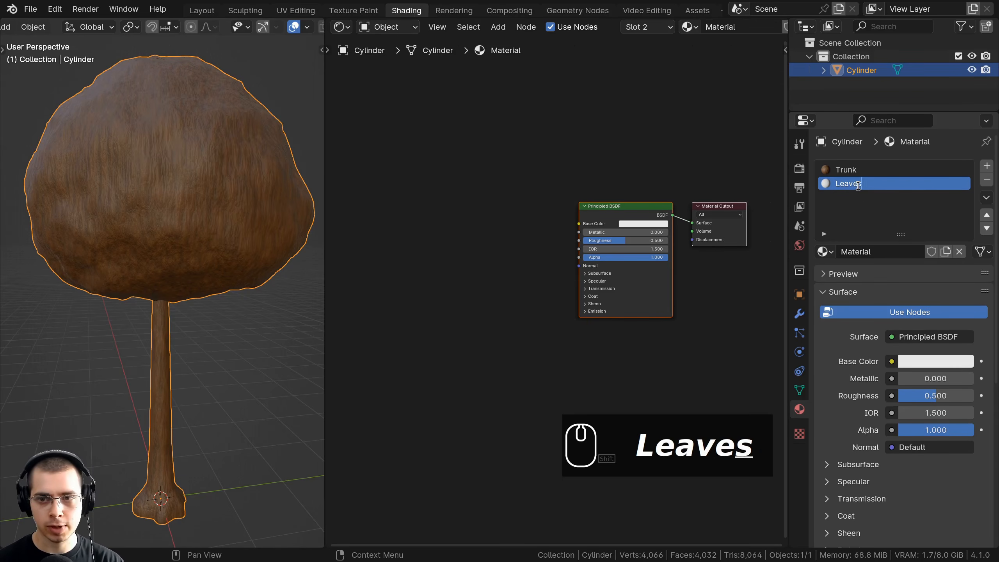
key(Return)
scroll(628, 226, up, 1)
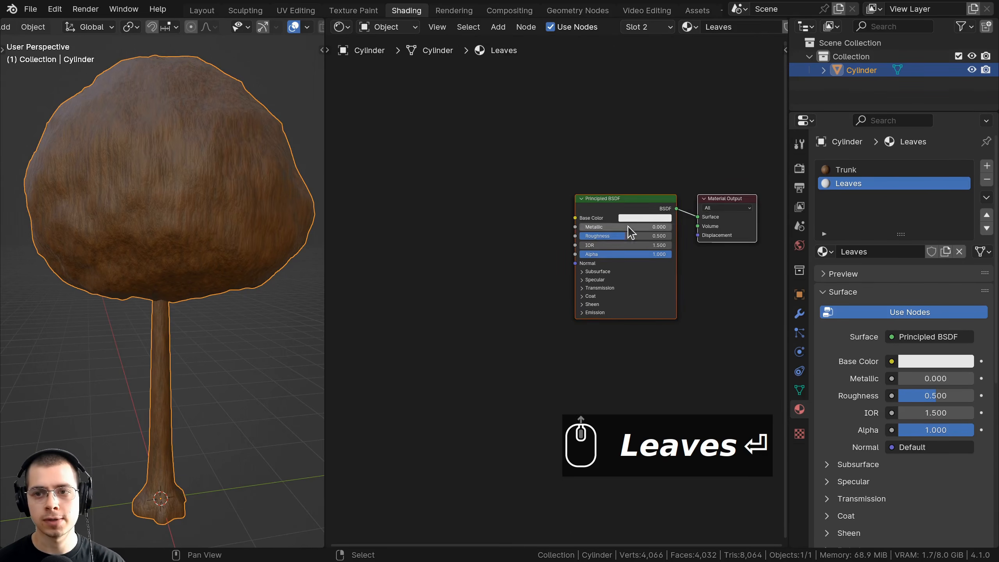
Step: Select only the linked canopy geometry of the tree mesh and assign the Leaves material to it
key(Tab)
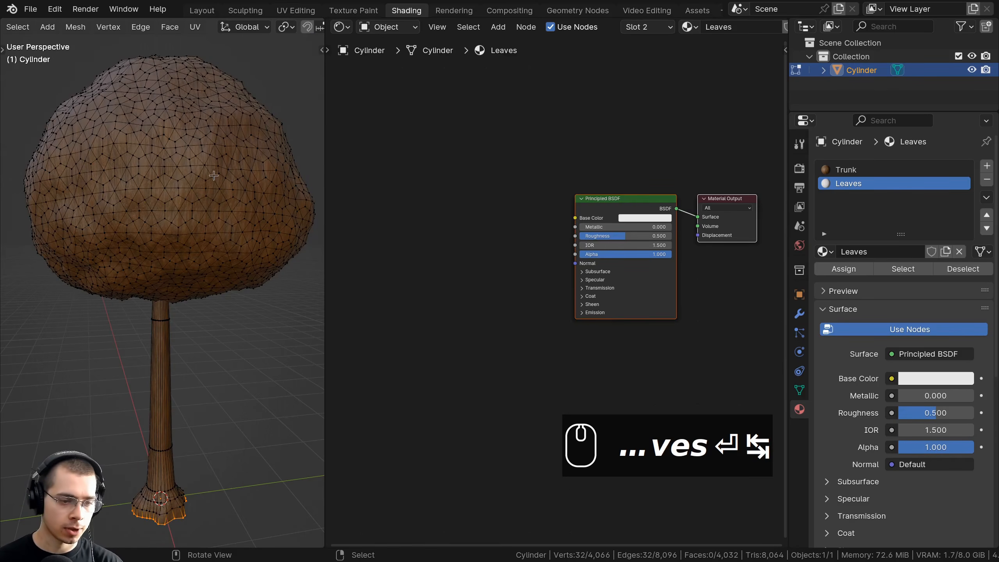
key(a)
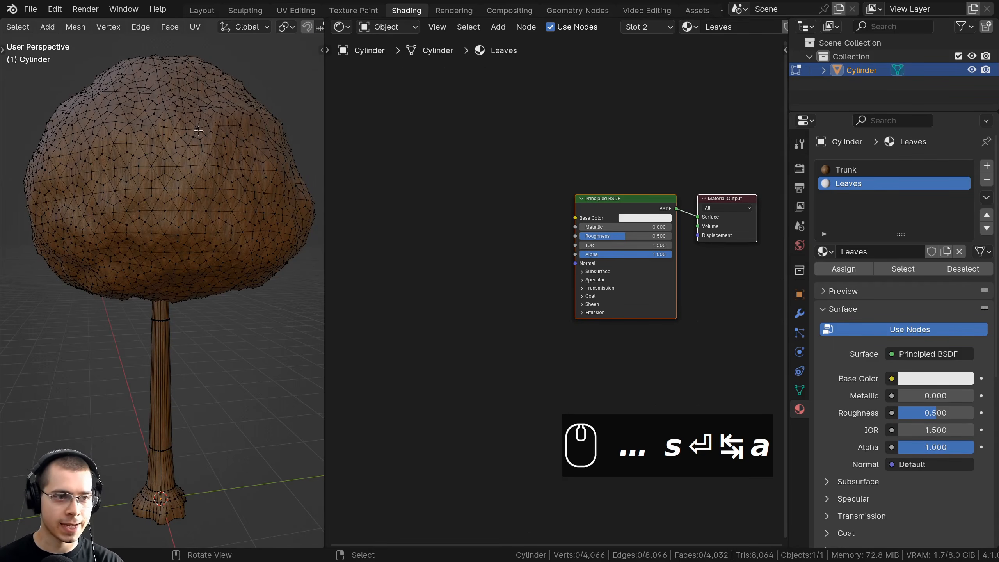
key(l)
middle_drag(235, 162, 203, 164)
click(842, 269)
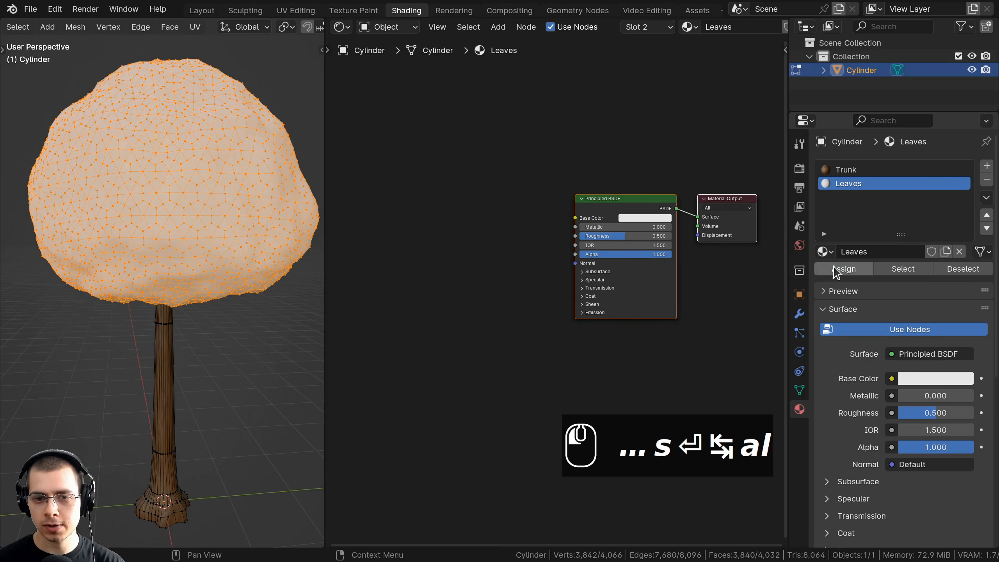
key(Tab)
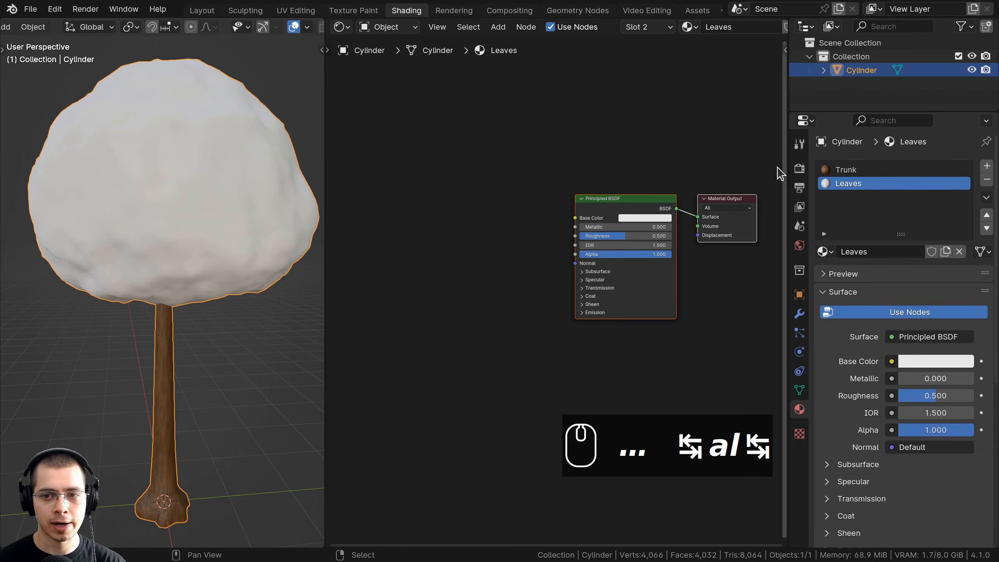
Step: Add a Noise Texture node ahead of the Leaves material's Principled BSDF and preview its Fac output on the canopy
drag(787, 169, 844, 169)
scroll(539, 184, up, 2)
scroll(537, 178, up, 1)
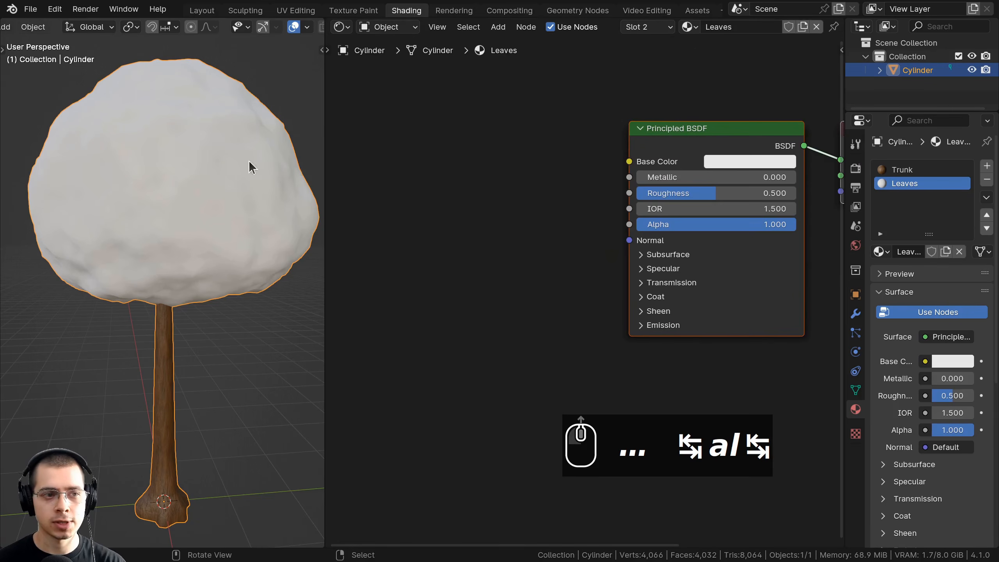
shift+middle_drag(249, 165, 246, 176)
middle_drag(604, 166, 609, 165)
key(shift+a)
click(536, 136)
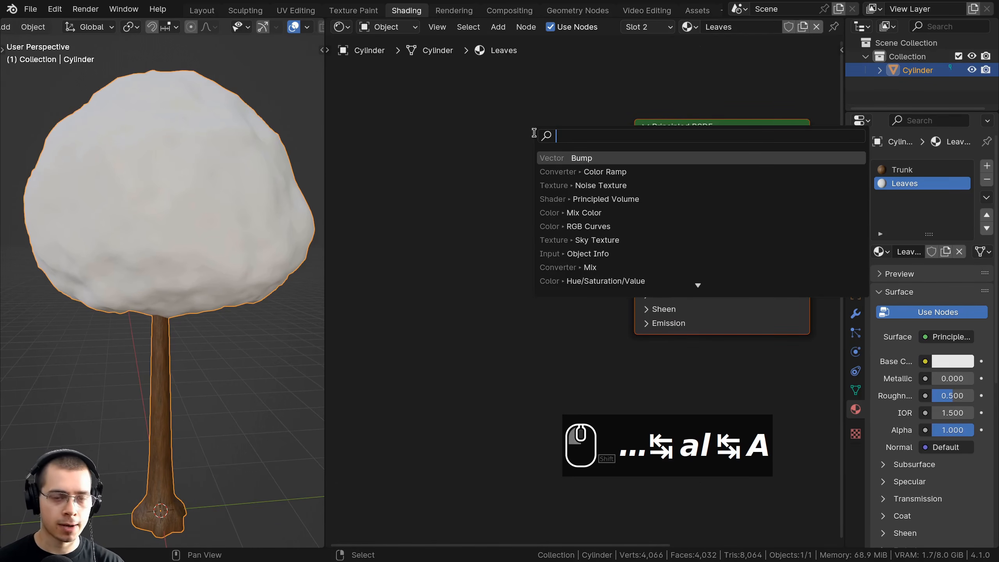
text(nois)
key(Return)
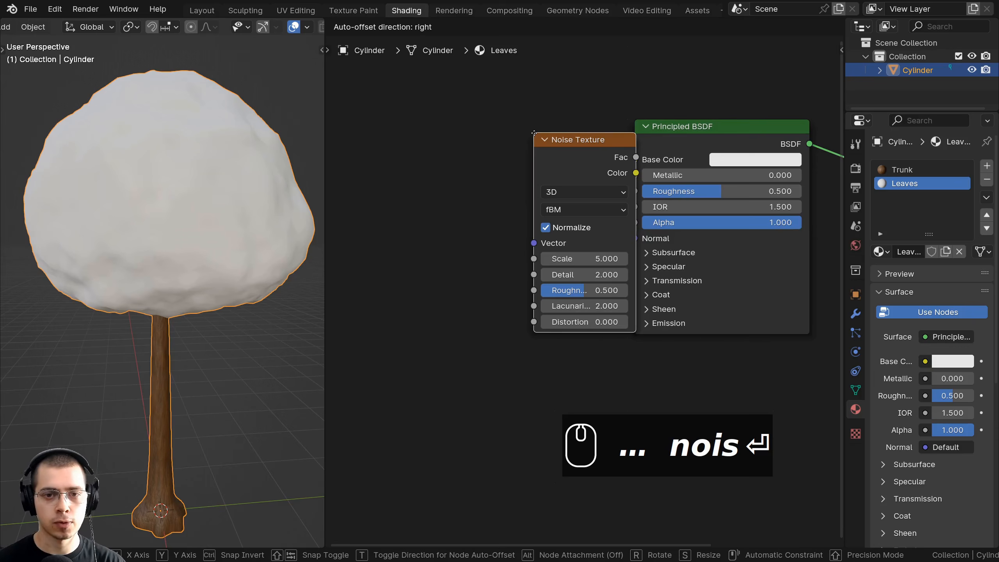
click(382, 128)
middle_drag(430, 155, 463, 161)
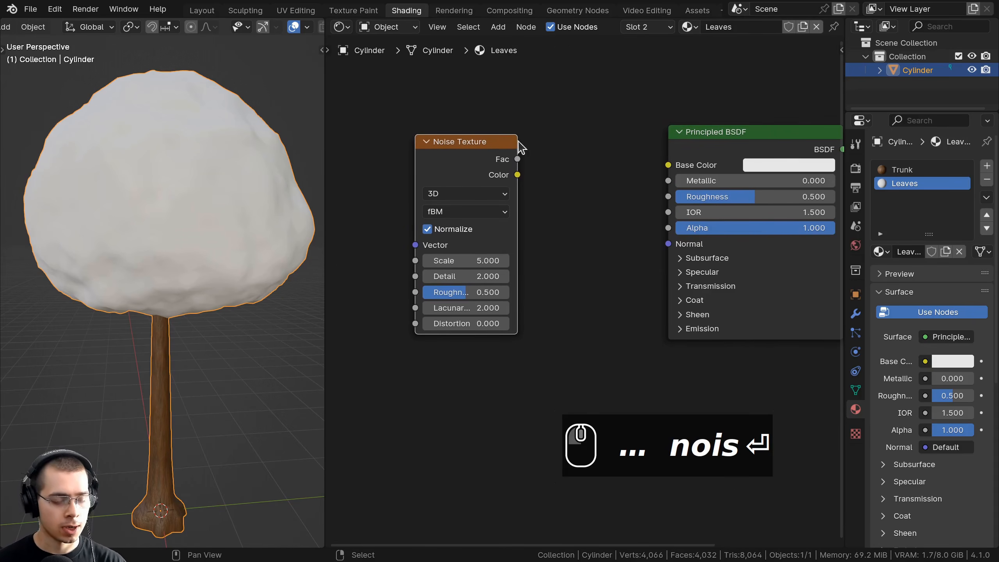
ctrl+shift+click(470, 157)
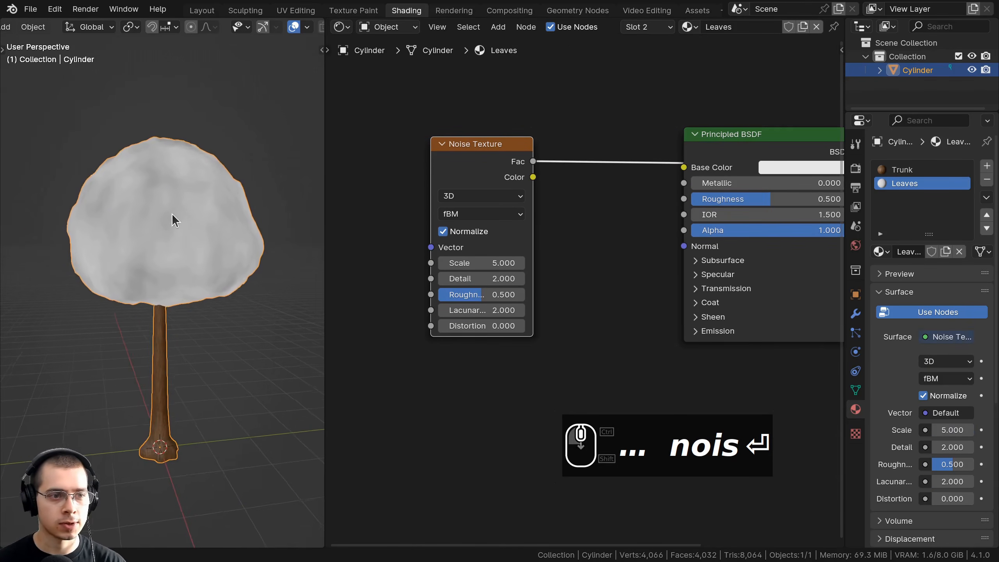
scroll(495, 176, down, 1)
Step: Add connected Mapping and Texture Coordinate nodes to the Noise Texture's Vector input
drag(492, 171, 485, 169)
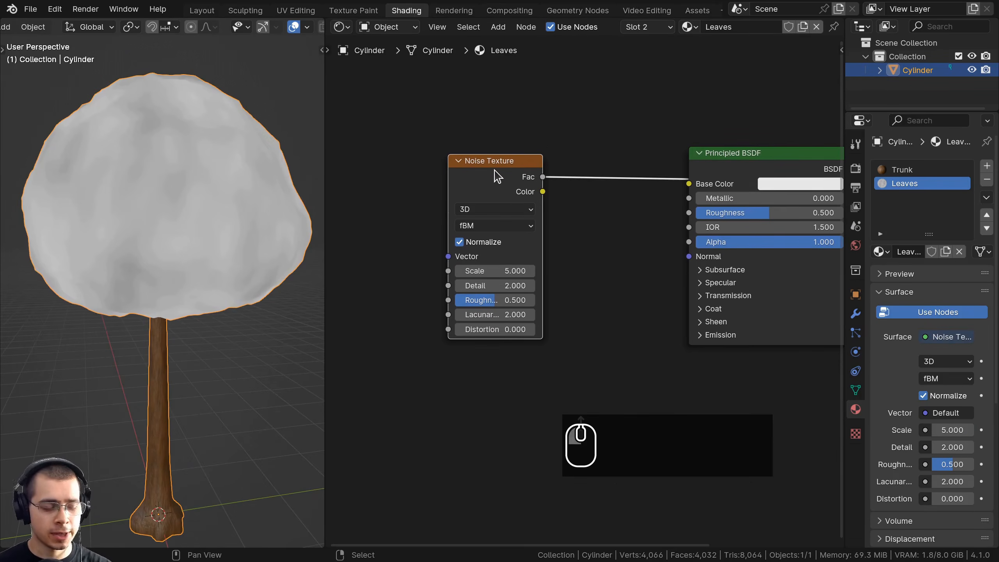
middle_drag(500, 172, 520, 226)
key(ctrl+t)
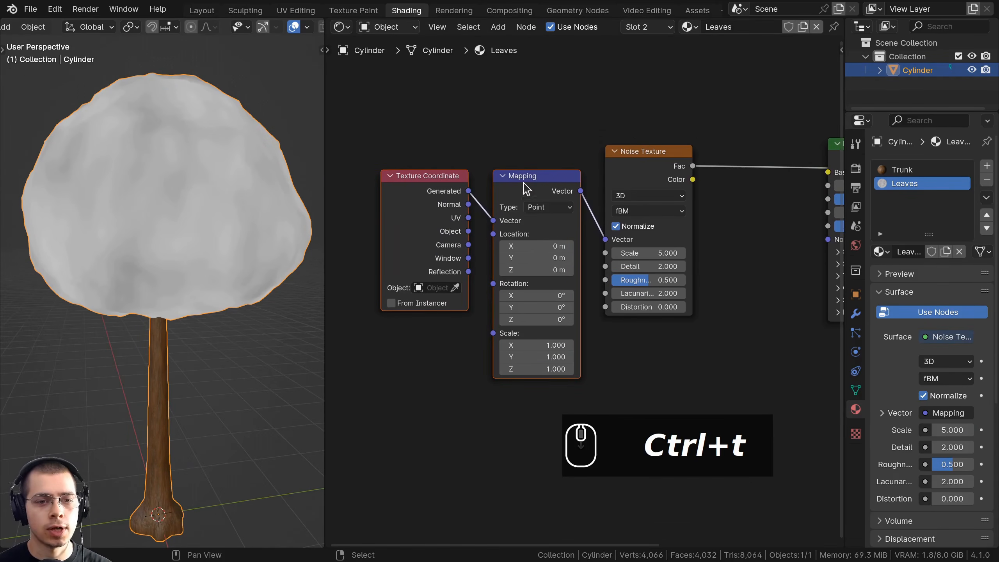
click(523, 182)
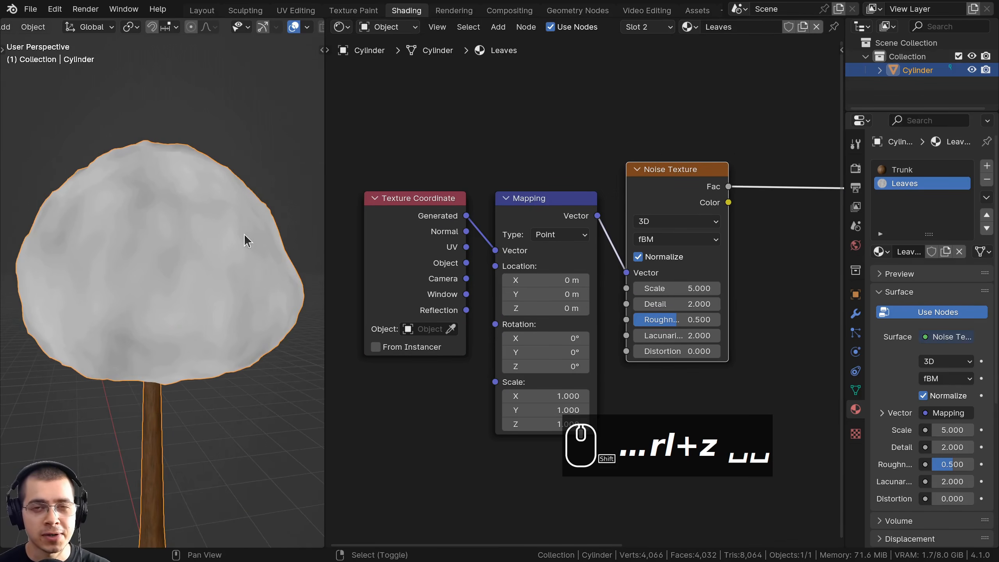
Step: Connect the Texture Coordinate's Object output to the Mapping node's Vector input in place of Generated and check the canopy noise
shift+middle_drag(243, 233, 242, 239)
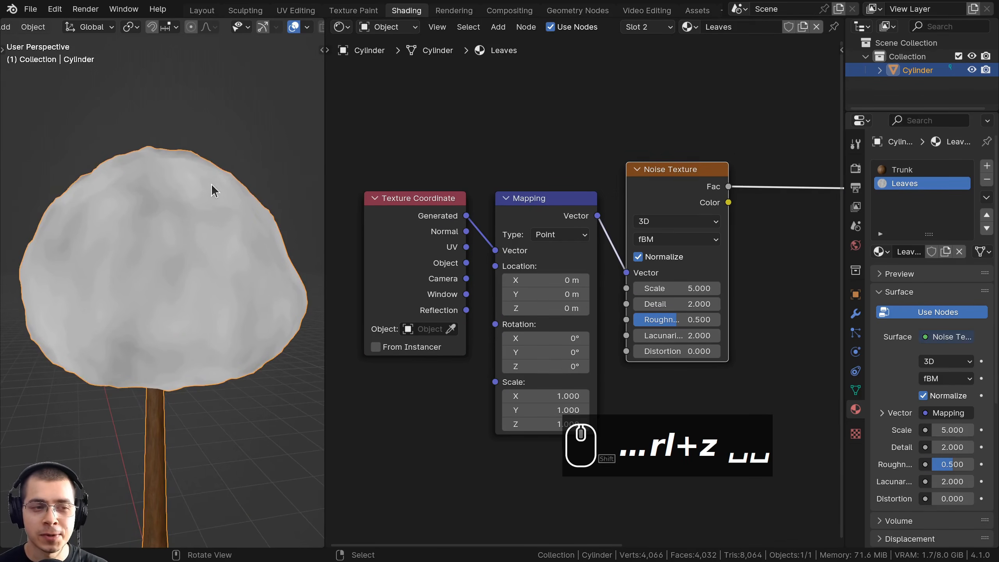
middle_drag(210, 183, 179, 143)
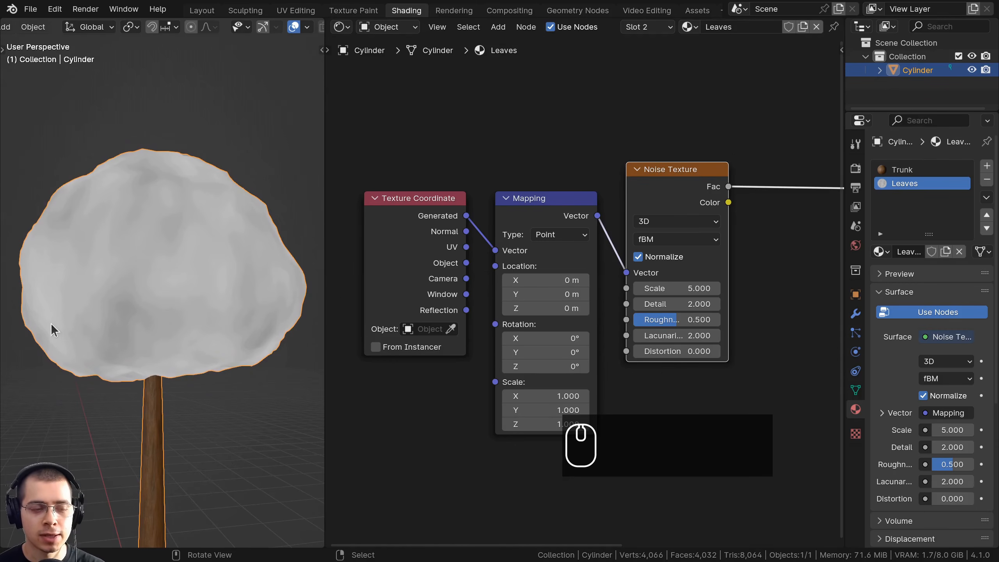
middle_drag(85, 267, 160, 312)
middle_drag(370, 289, 416, 272)
scroll(417, 272, up, 2)
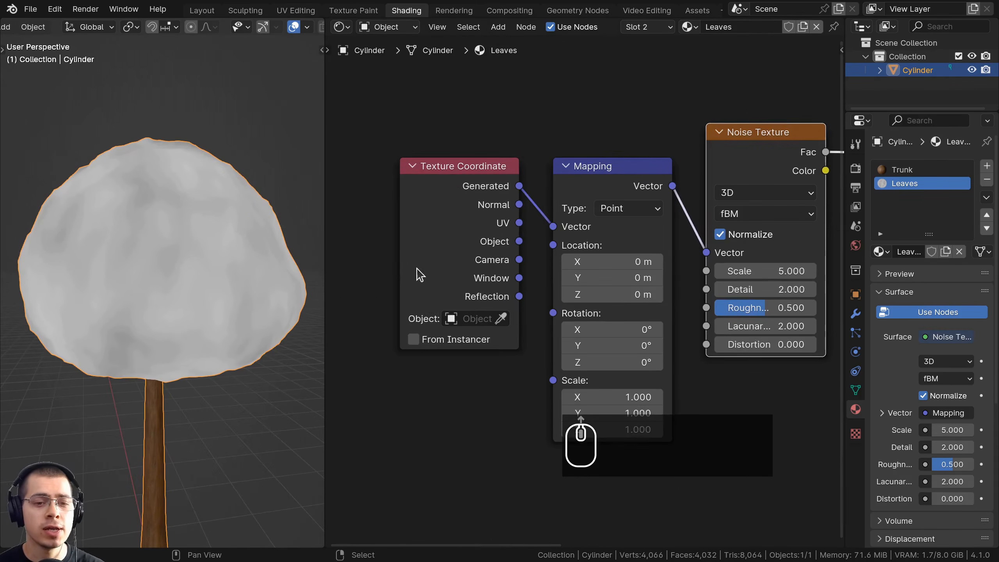
click(519, 243)
drag(518, 243, 554, 237)
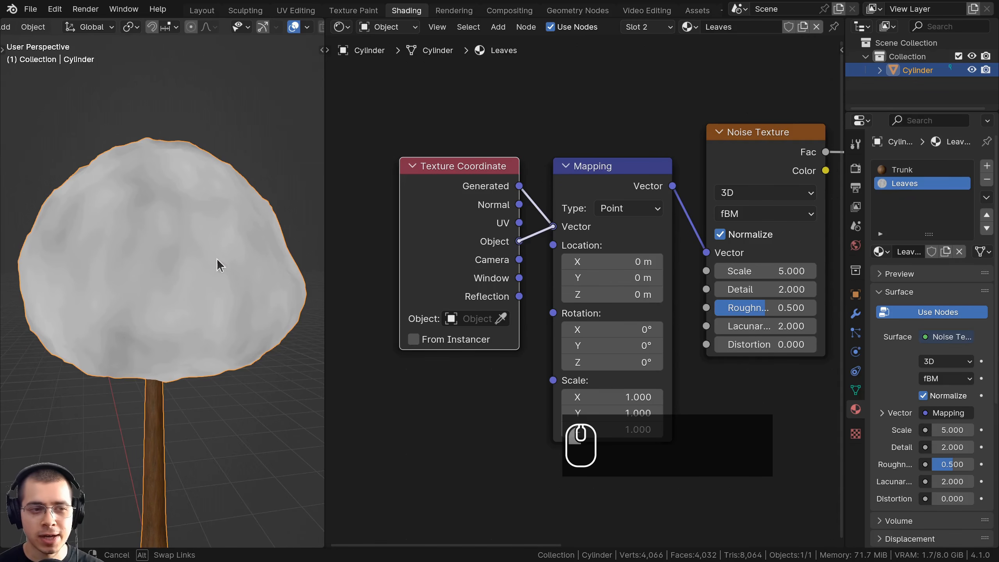
scroll(202, 233, up, 2)
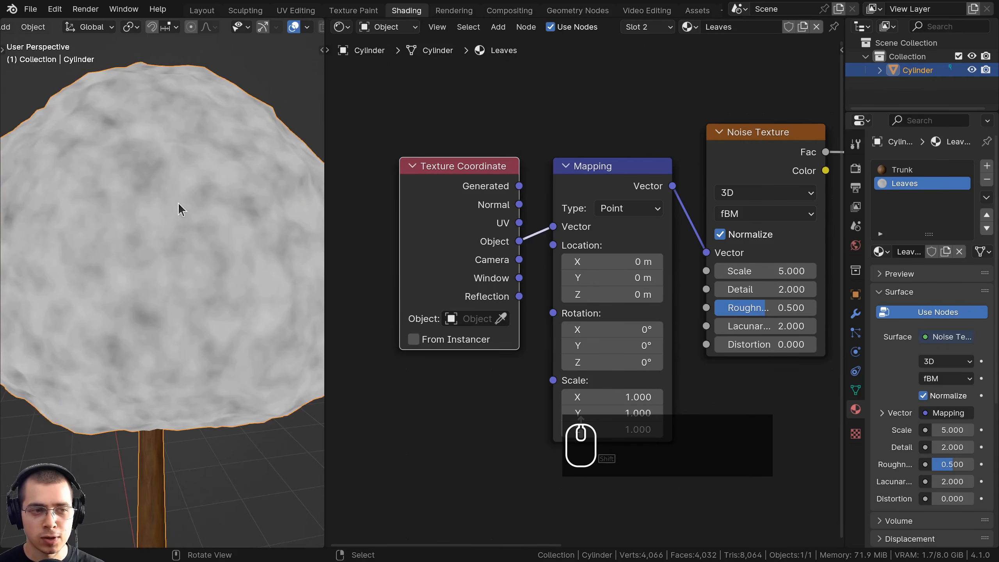
scroll(178, 203, down, 2)
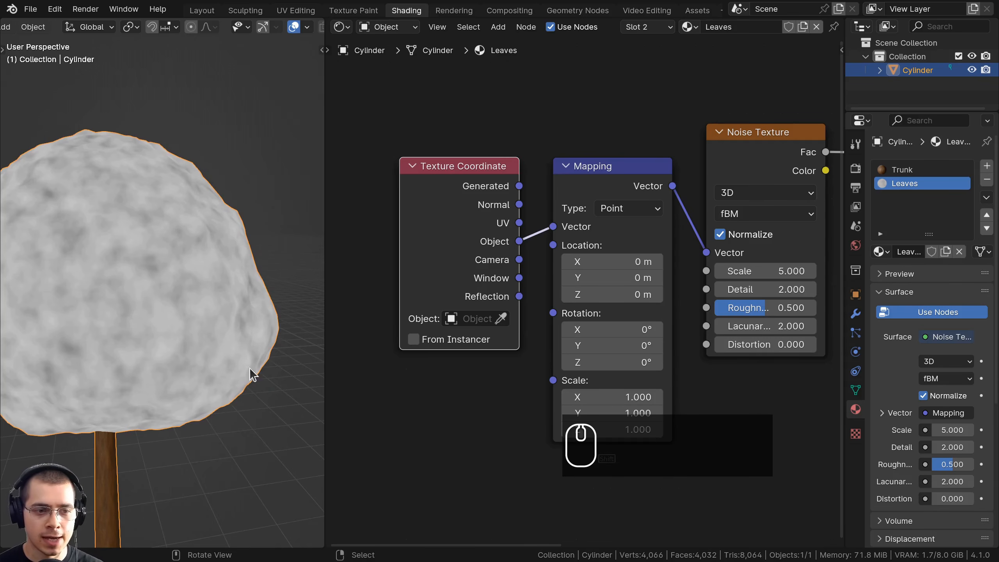
Step: Connect the Texture Coordinate's Generated output to the Mapping node's Vector input in place of Object and inspect the canopy noise
shift+scroll(255, 200, up, 2)
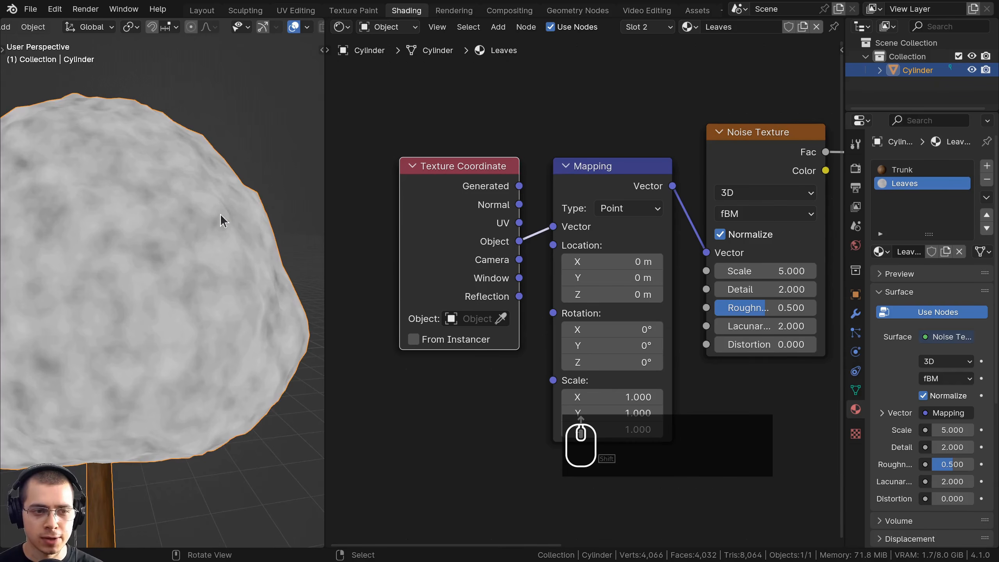
drag(449, 208, 444, 209)
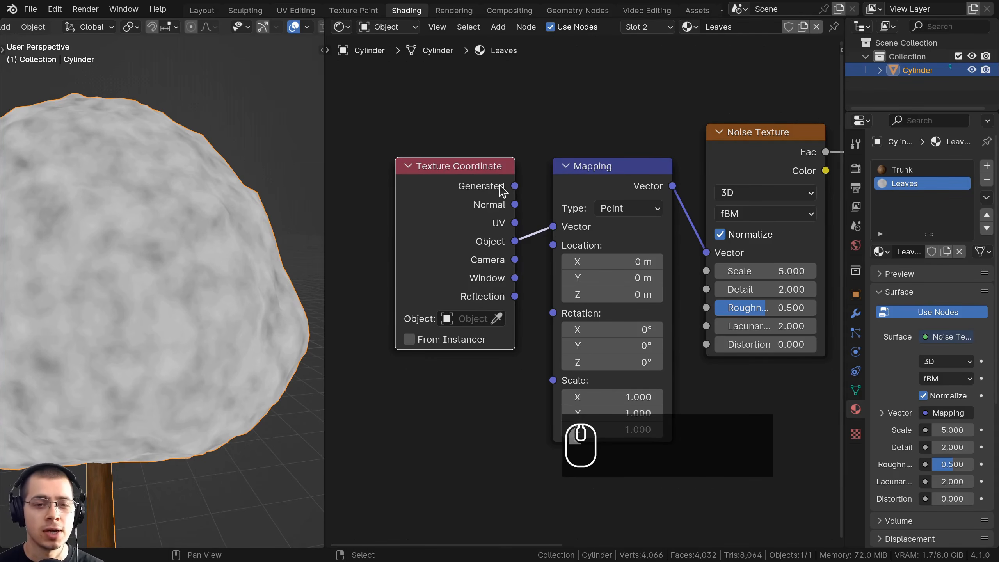
mouse_move(515, 186)
mouse_down()
mouse_move(519, 147)
mouse_move(553, 226)
mouse_up()
drag(488, 236, 507, 235)
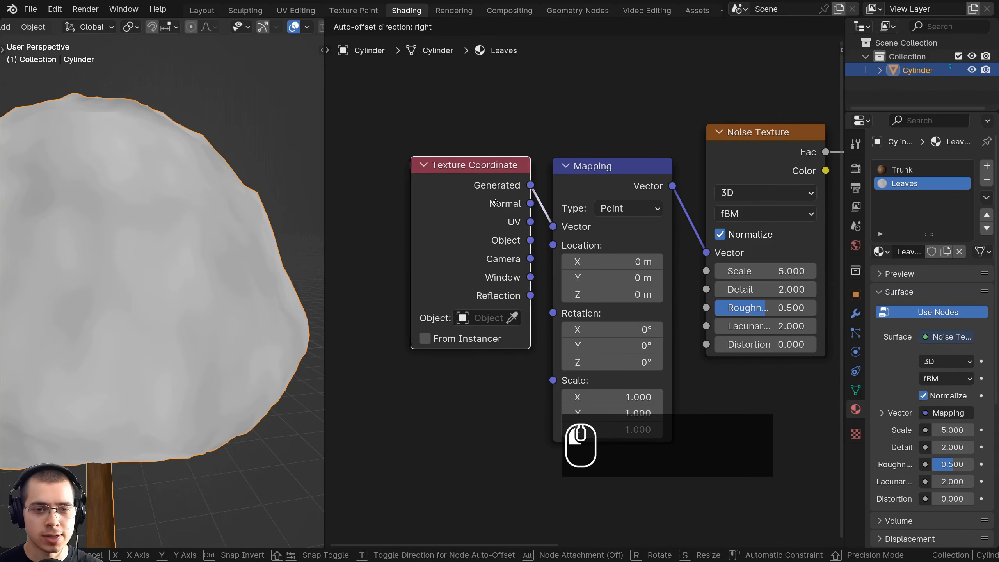
middle_drag(60, 215, 140, 263)
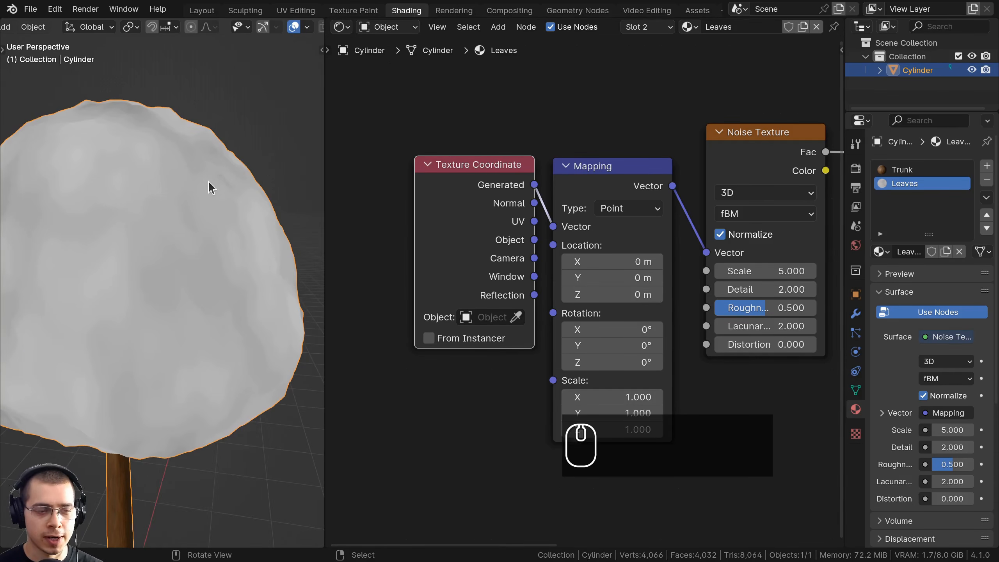
middle_drag(208, 188, 227, 208)
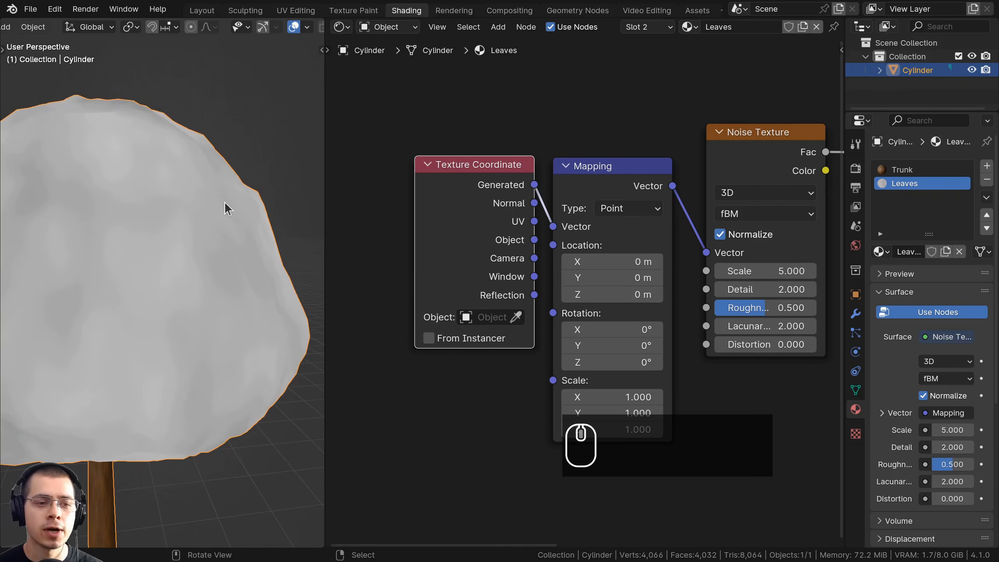
scroll(230, 249, down, 5)
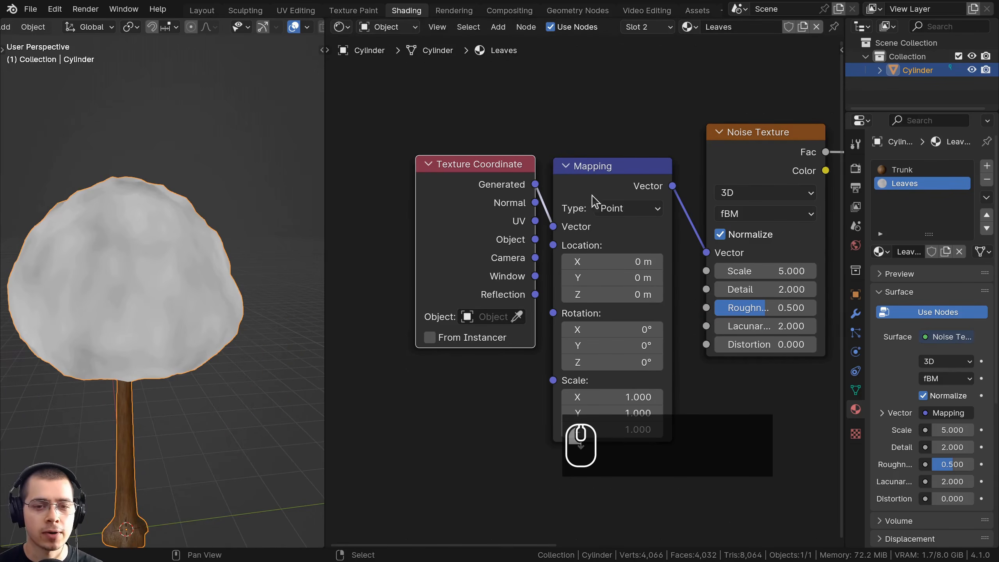
Step: Set the Leaves material's Noise Texture scale to 20 and its detail to 15
middle_drag(540, 255, 433, 273)
middle_drag(443, 223, 426, 217)
drag(595, 170, 601, 172)
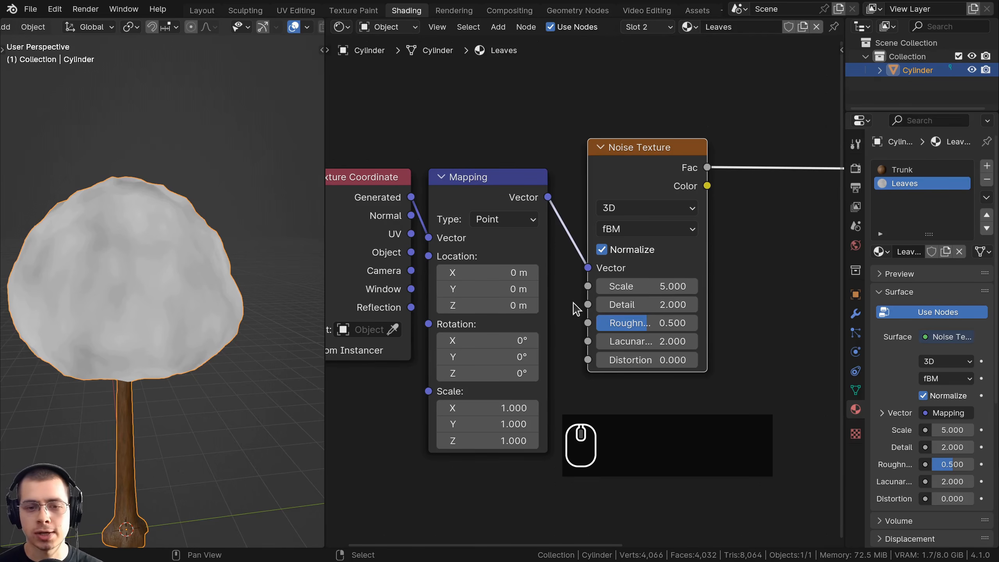
click(636, 285)
text(20)
key(Return)
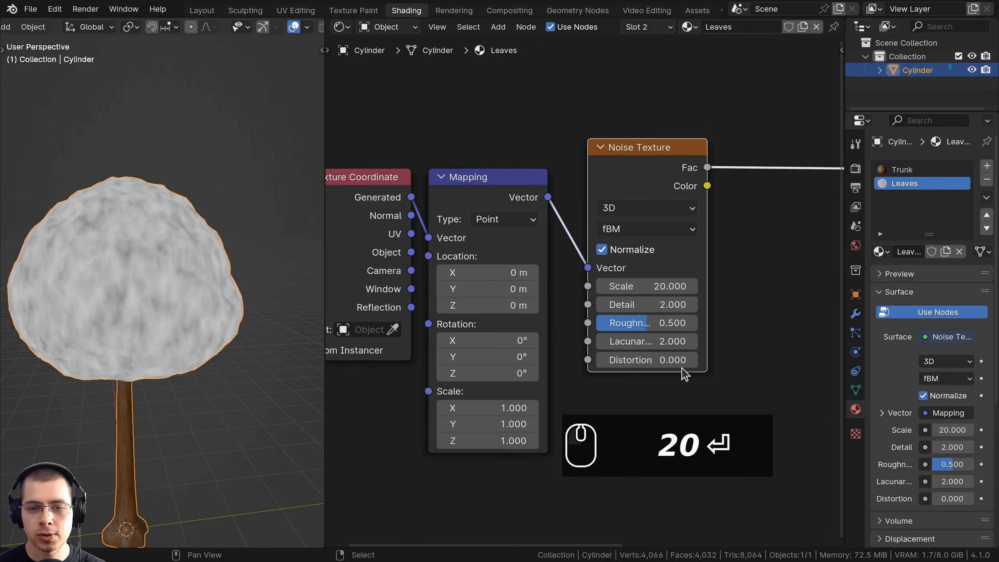
drag(649, 304, 676, 305)
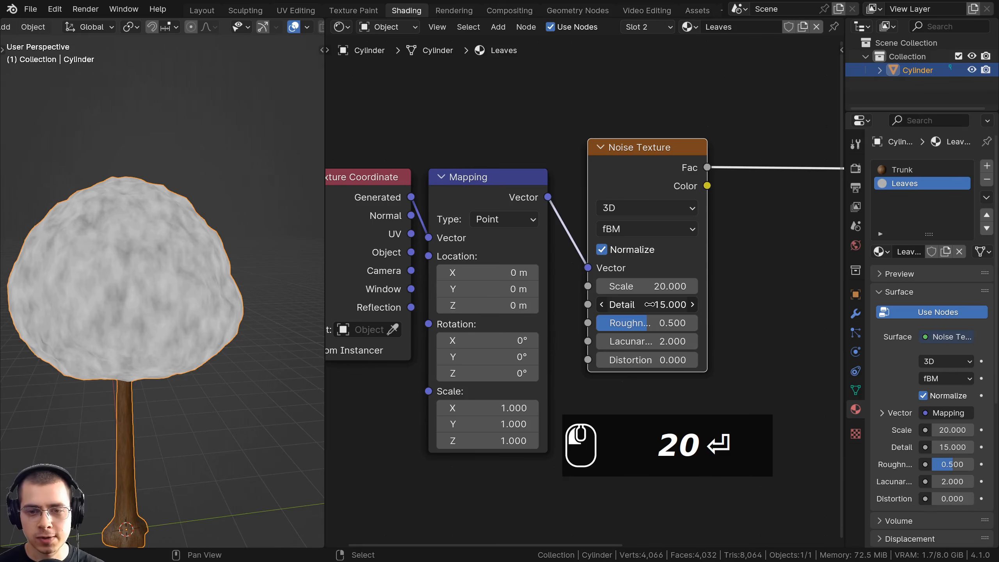
scroll(433, 315, down, 2)
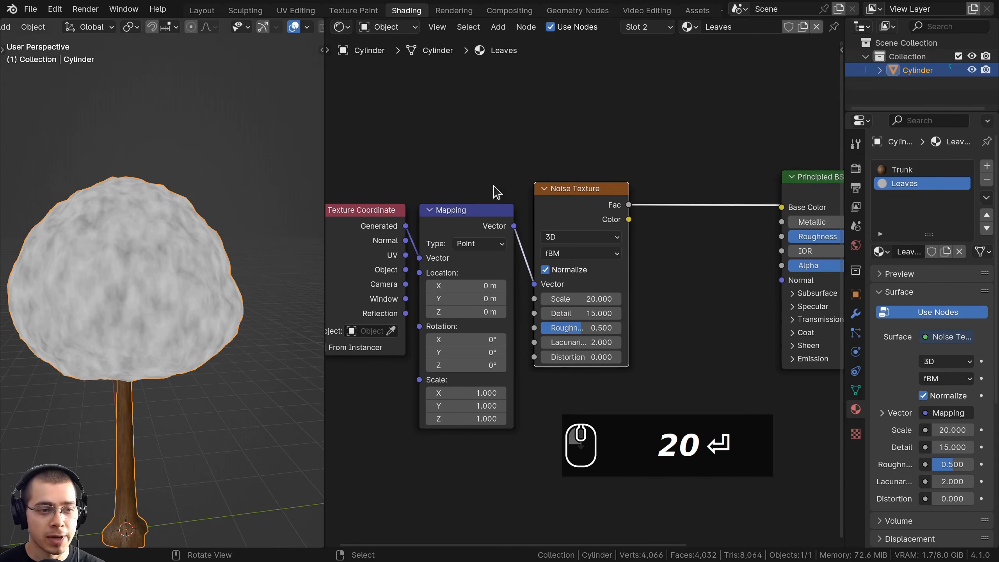
Step: Add a Color Ramp node onto the link coming from the Noise Texture's Fac output
middle_drag(644, 149, 597, 166)
shift+middle_drag(179, 202, 248, 193)
scroll(248, 194, up, 1)
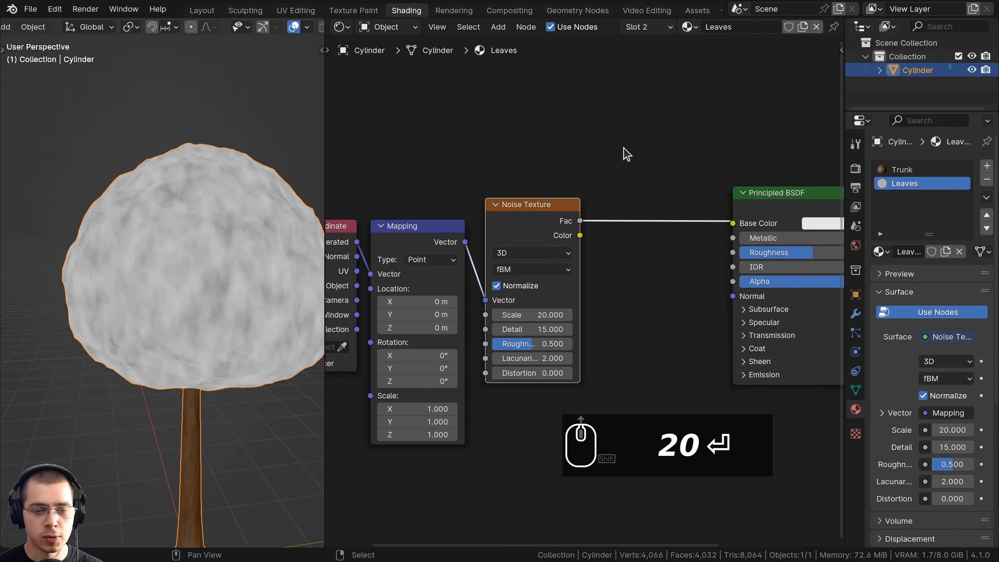
middle_drag(592, 142, 580, 147)
key(shift+a)
click(579, 142)
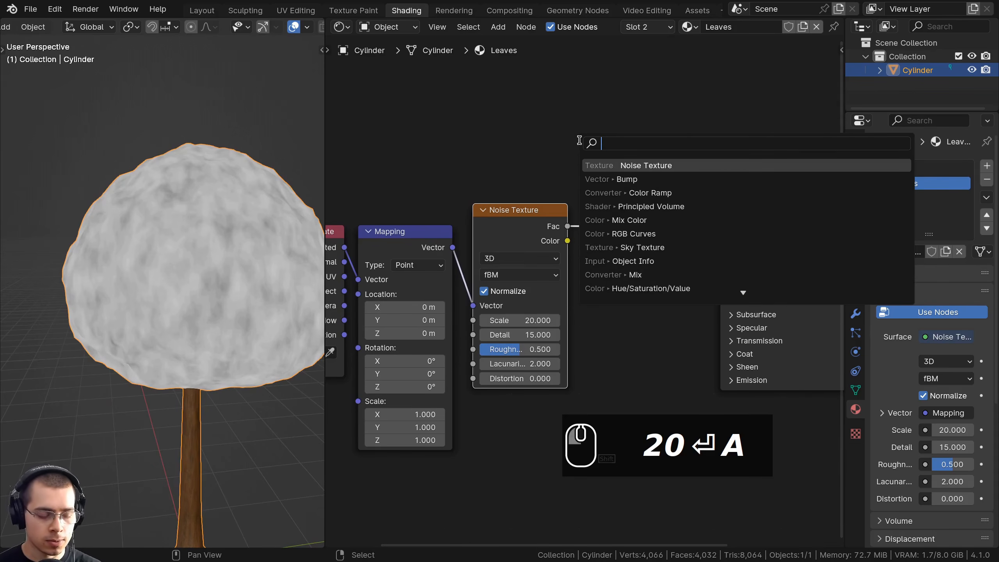
text(col)
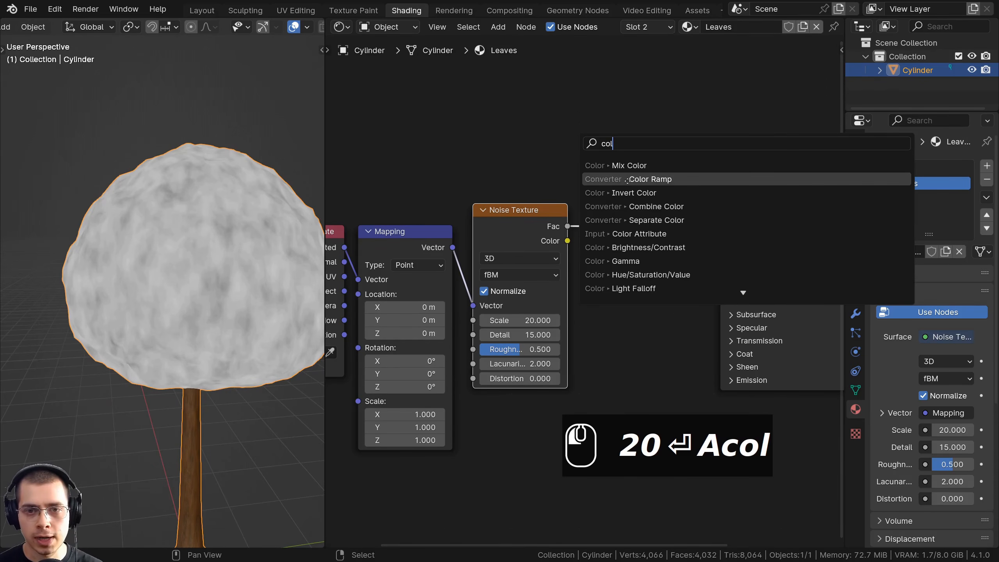
click(627, 179)
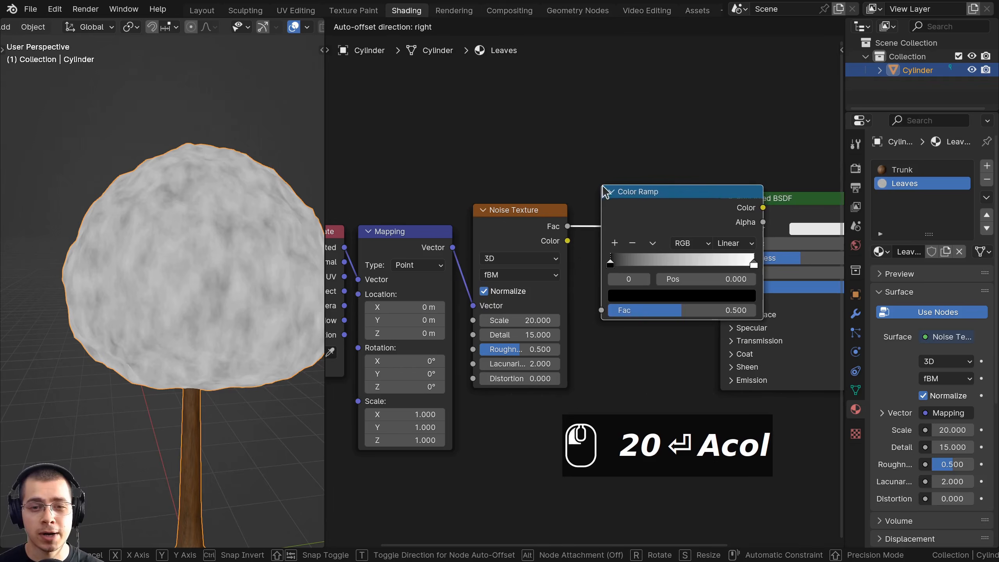
click(606, 192)
Step: Make room after the Color Ramp, connect its Color to the Principled BSDF's Base Color, and send the BSDF to the Material Output
scroll(666, 172, down, 2)
key(g)
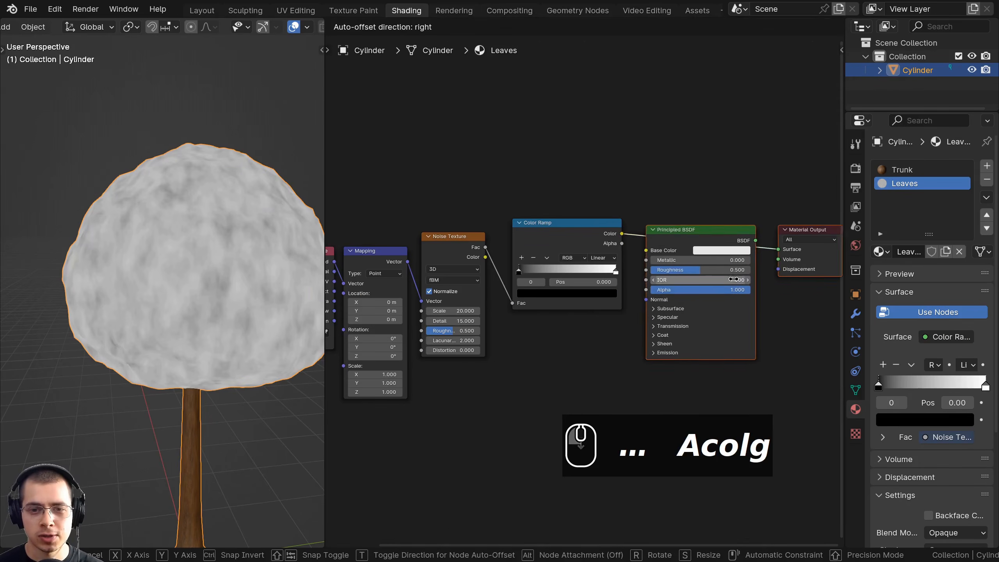
click(745, 282)
scroll(584, 291, up, 5)
drag(541, 215, 521, 193)
drag(619, 184, 695, 236)
ctrl+scroll(704, 228, down, 2)
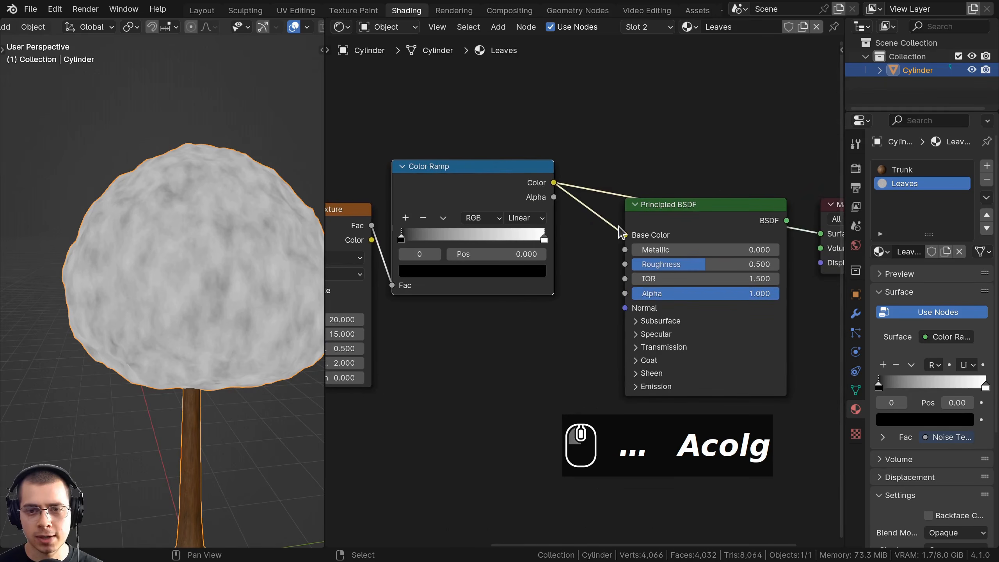
ctrl+shift+click(711, 219)
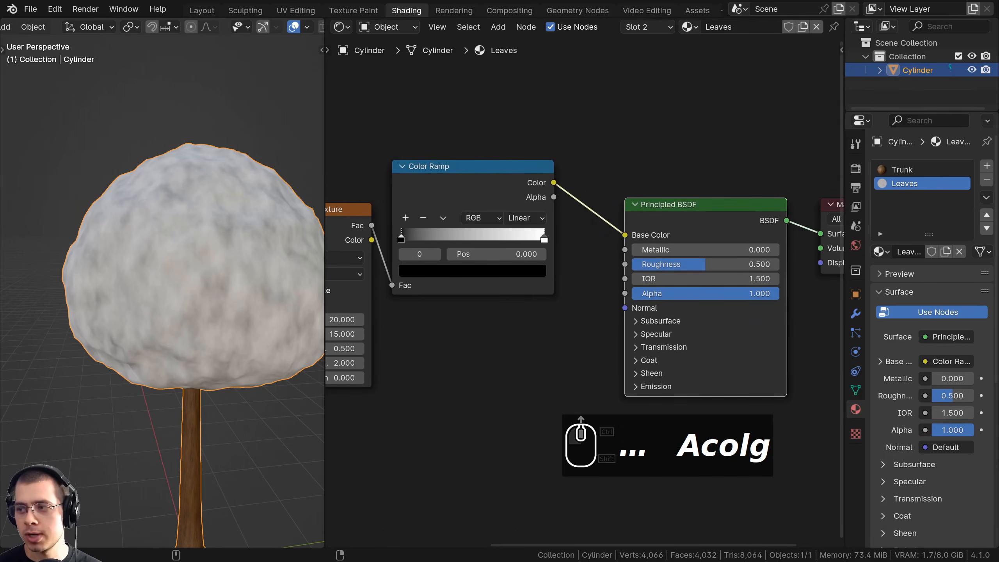
Step: Change the Color Ramp's black stop to a slightly darkened yellowish green
middle_drag(672, 321, 687, 323)
scroll(686, 324, up, 1)
middle_drag(570, 276, 649, 307)
scroll(614, 276, up, 2)
drag(552, 213, 552, 213)
middle_drag(541, 256, 541, 238)
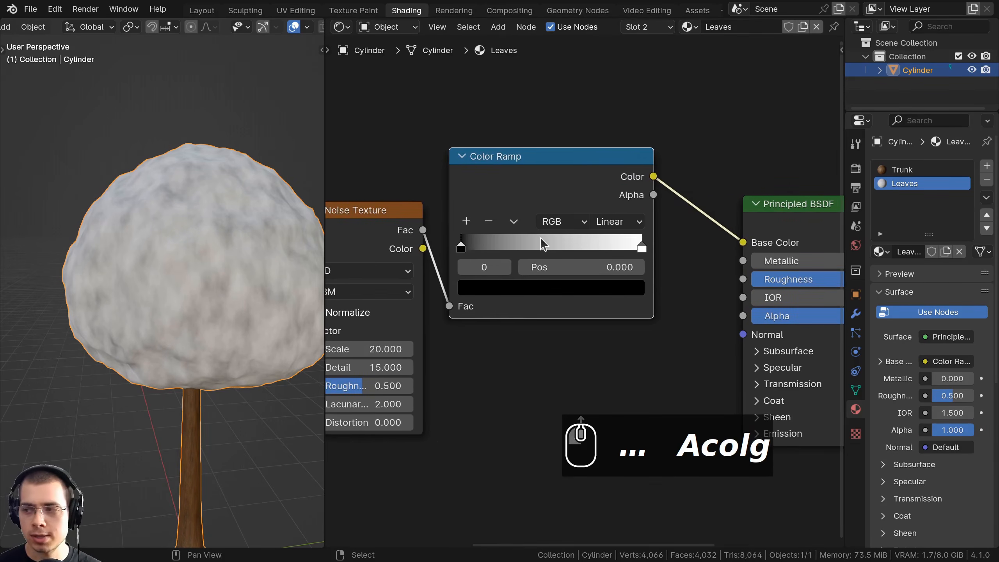
scroll(542, 244, up, 1)
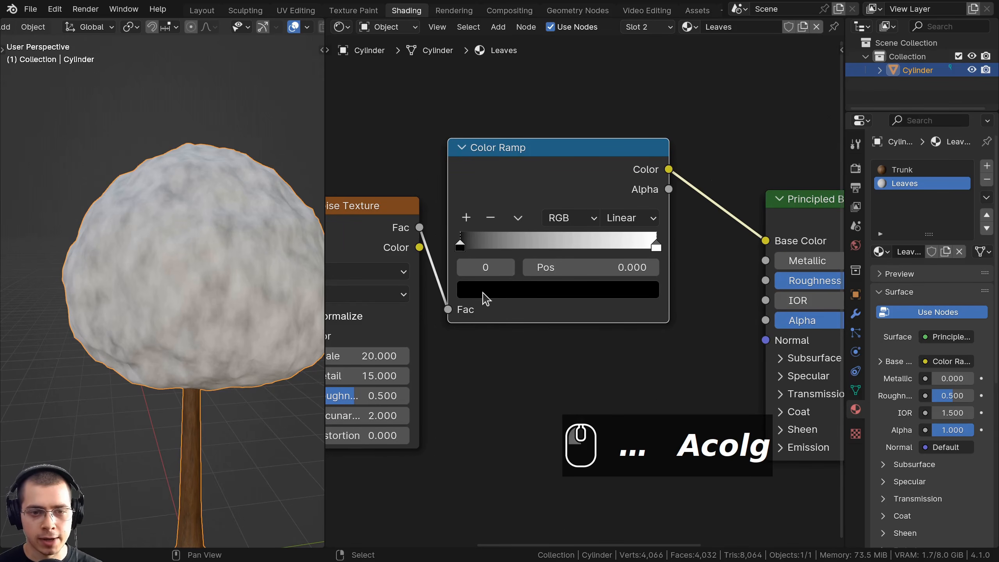
click(486, 291)
drag(644, 166, 644, 39)
drag(540, 100, 497, 96)
click(580, 291)
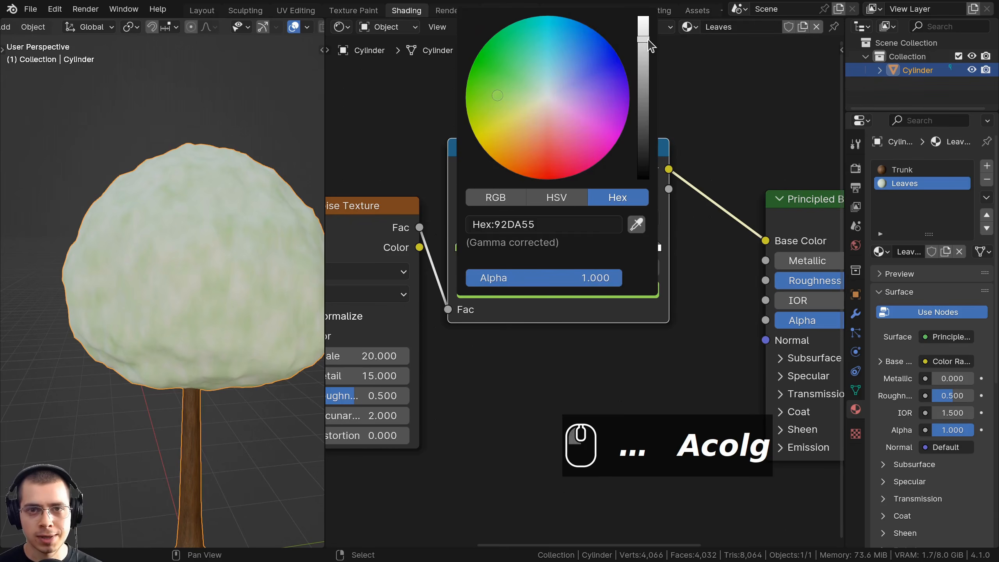
drag(647, 44, 639, 65)
Step: Change the Color Ramp's white stop at position 1.000 to a darker green, about hex 4A8D2B
click(656, 246)
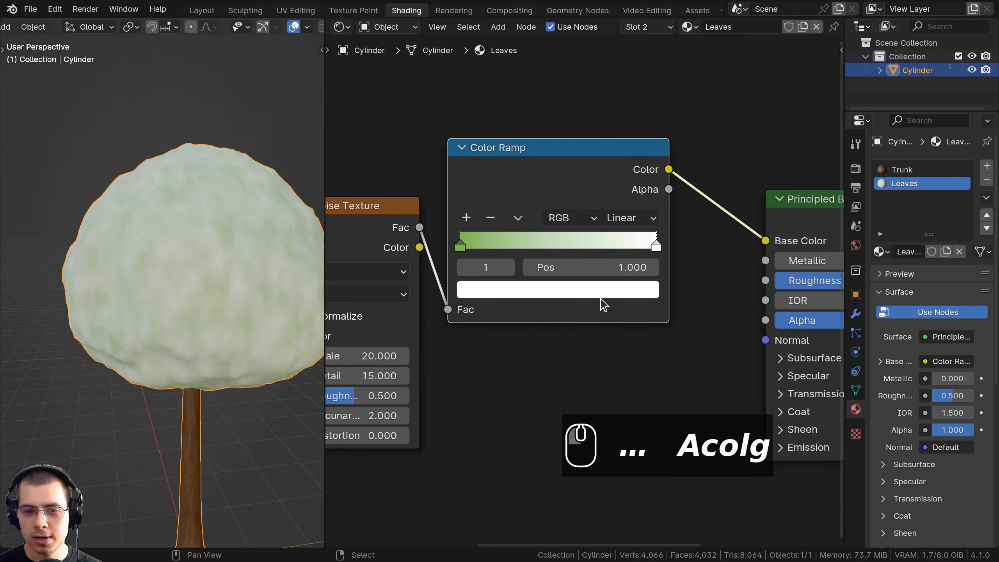
click(596, 288)
drag(535, 84, 499, 85)
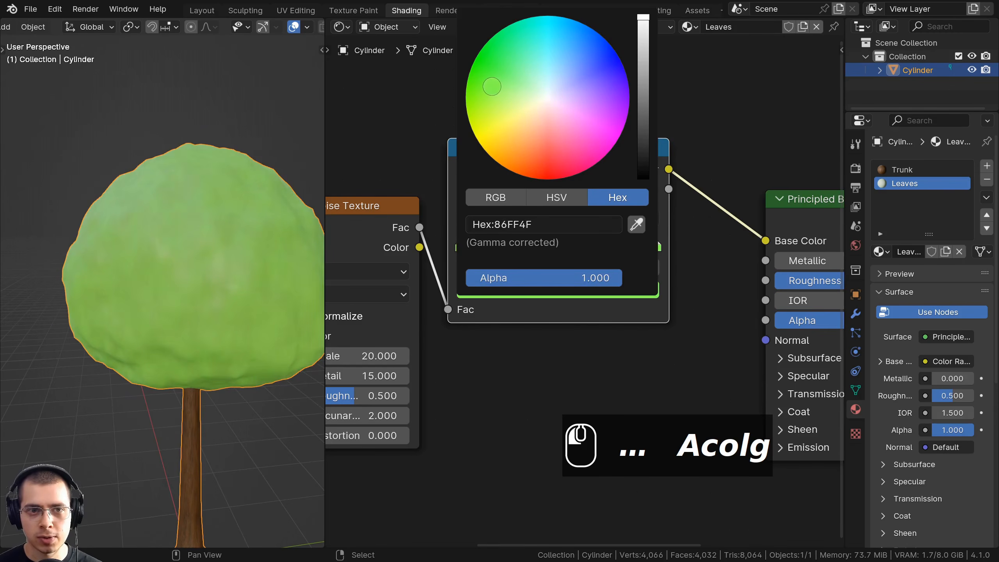
drag(641, 57, 642, 98)
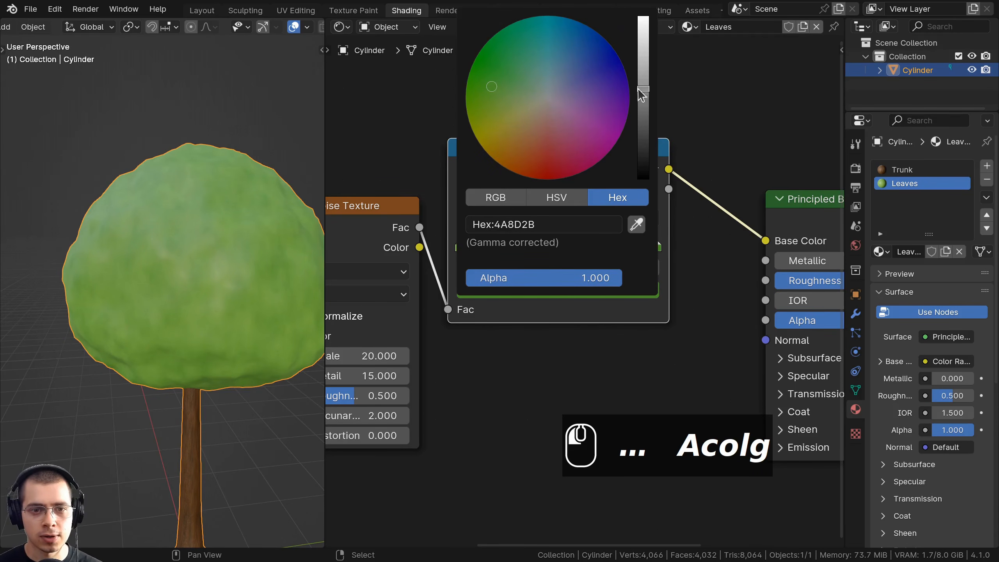
Step: Paste the green 68951C into the Color Ramp's first stop and open both stops' colors to check their hex values
key(ctrl+v)
scroll(511, 276, down, 3)
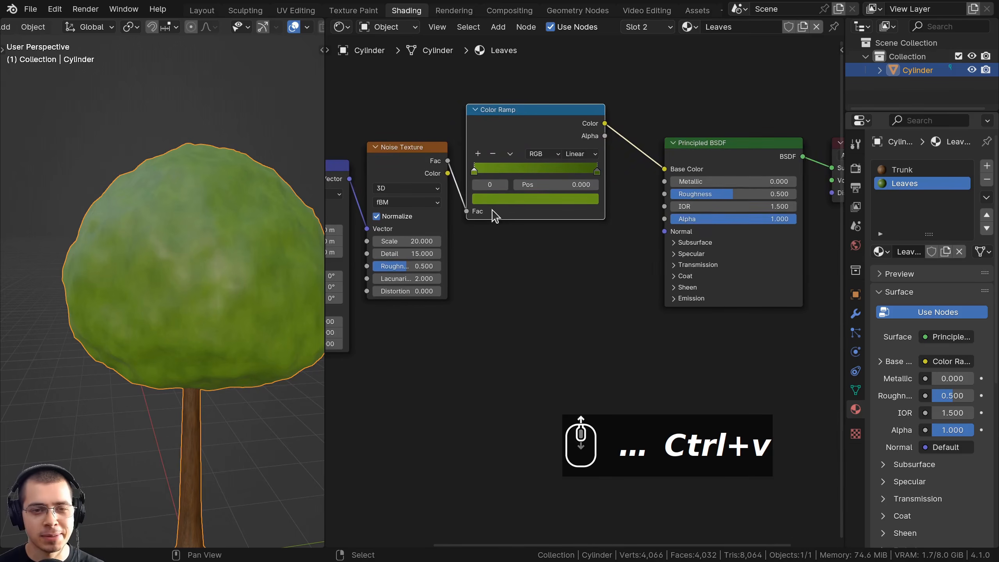
click(486, 194)
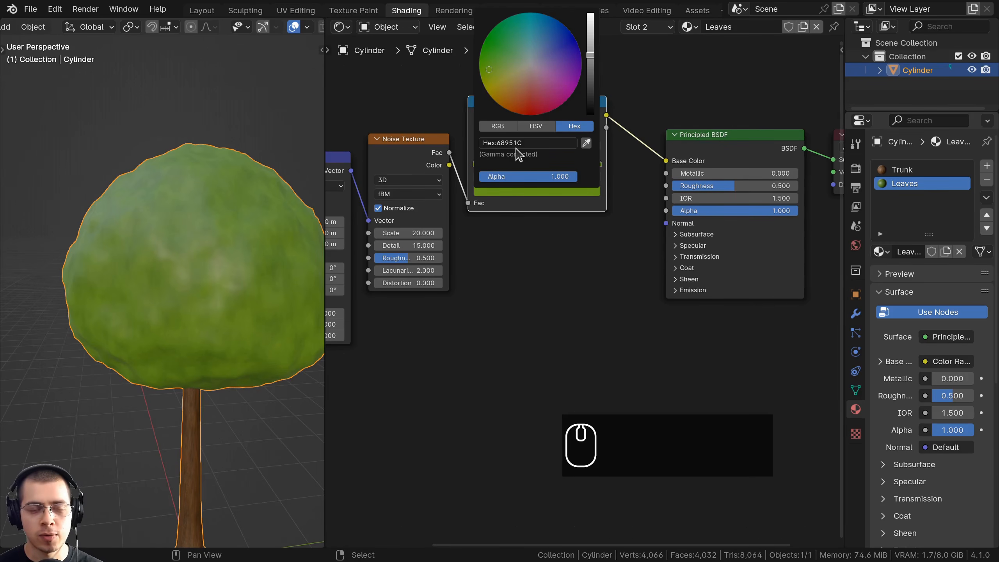
click(599, 163)
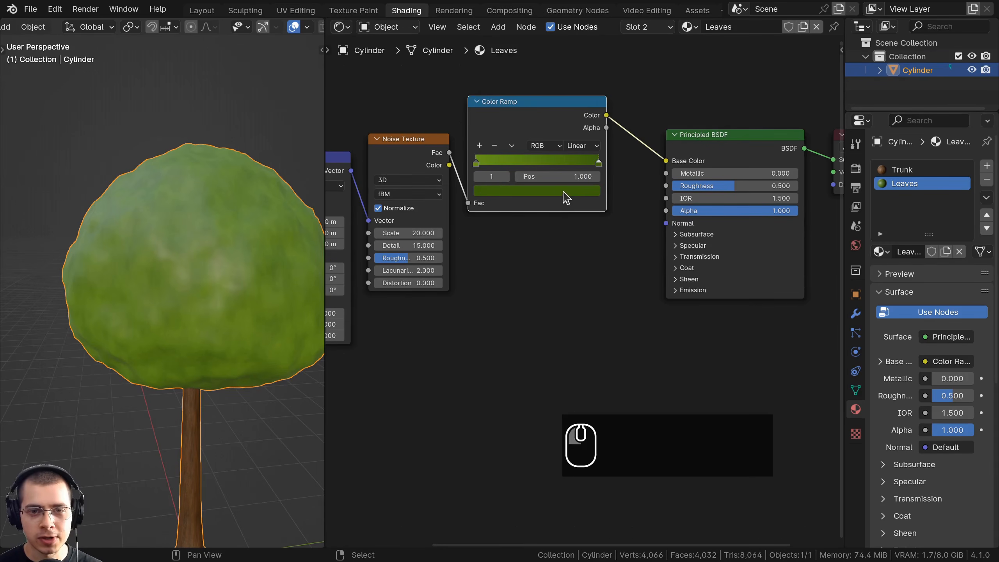
click(566, 193)
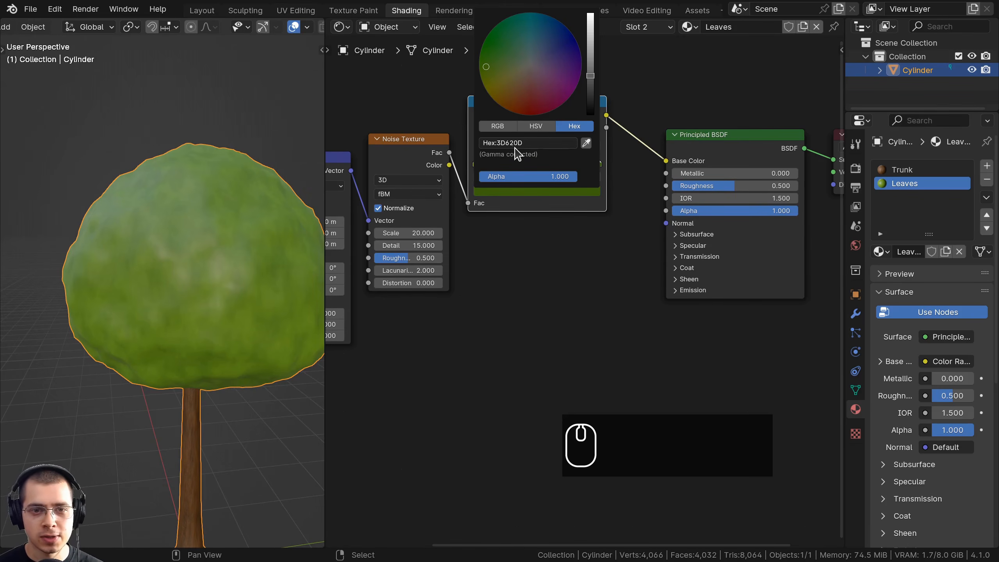
middle_drag(247, 275, 224, 188)
drag(515, 159, 510, 180)
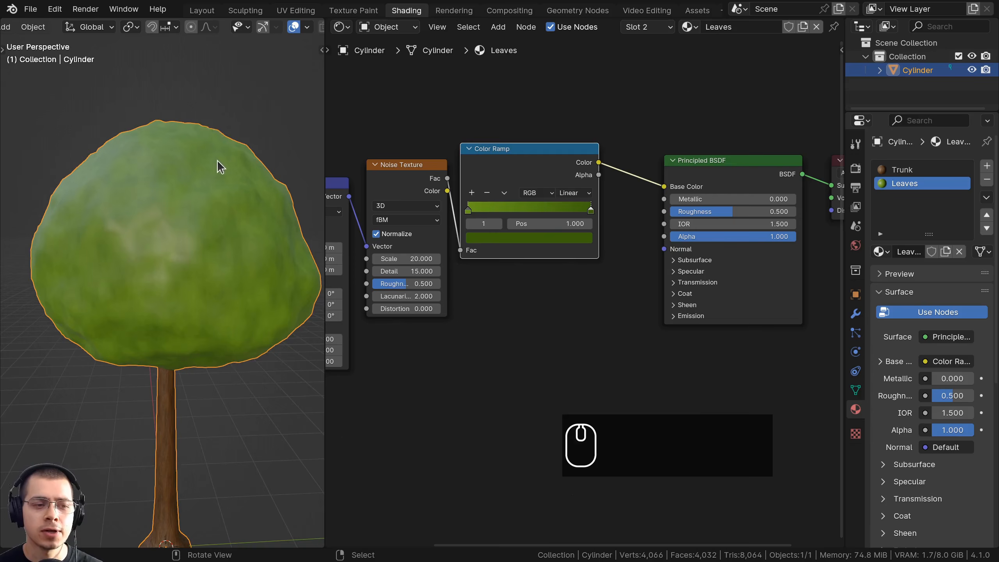
Step: Insert a Mix Color node between the Color Ramp and Principled BSDF, linking the ramp's Color output to both A and B
middle_drag(218, 161, 229, 159)
middle_drag(572, 182, 583, 217)
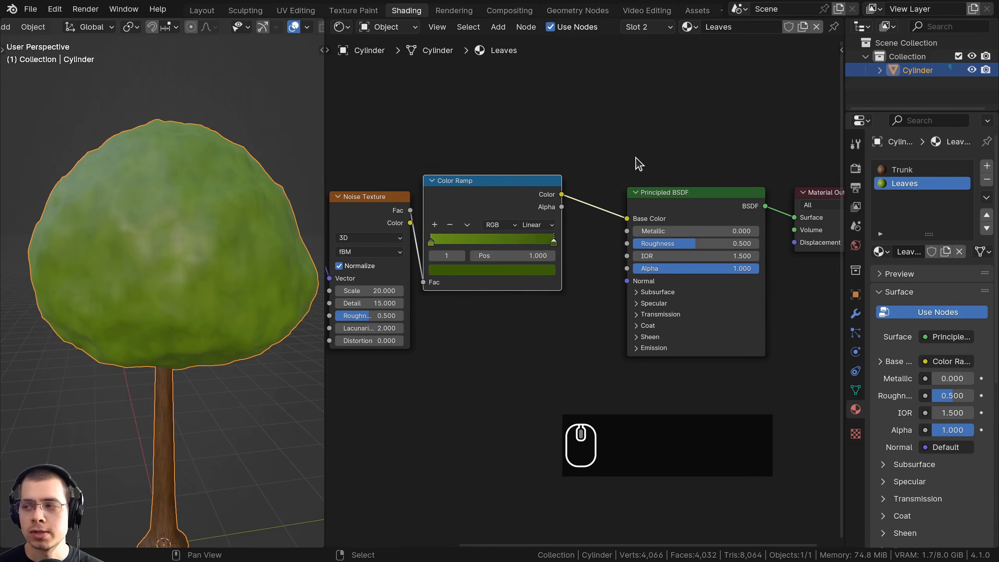
key(shift+a)
click(631, 149)
text(m)
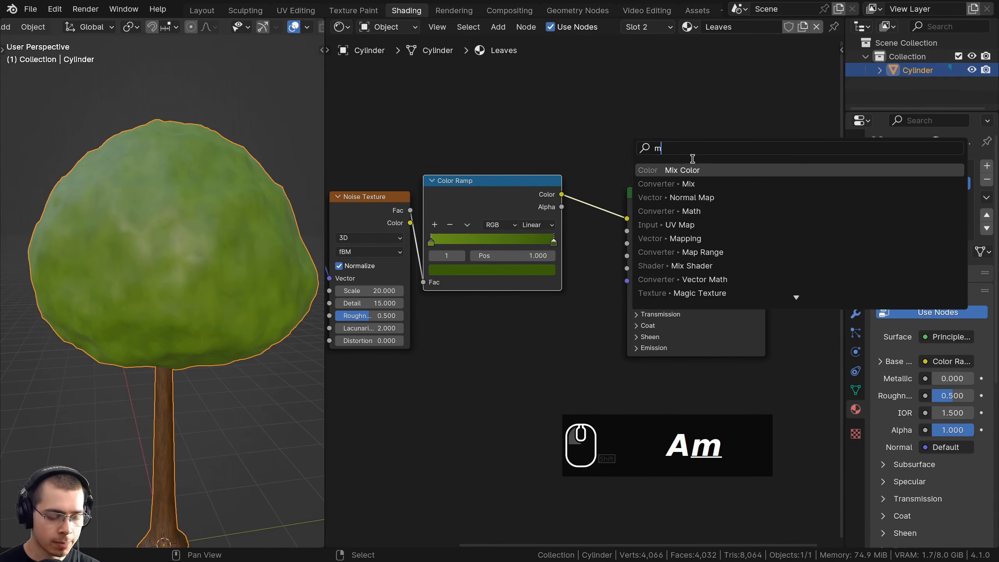
text(ix)
click(677, 184)
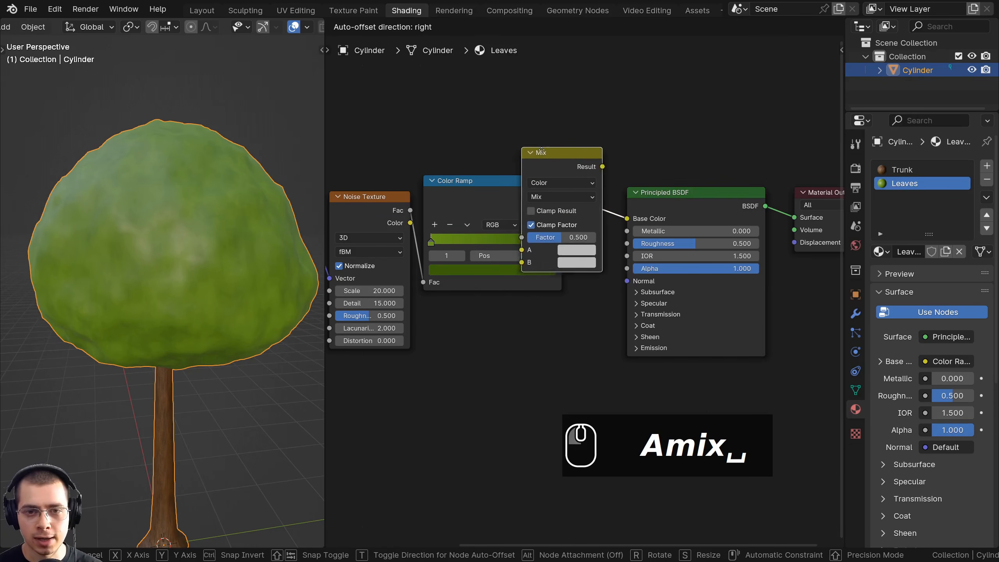
click(608, 173)
drag(623, 170, 662, 164)
middle_drag(581, 187, 620, 165)
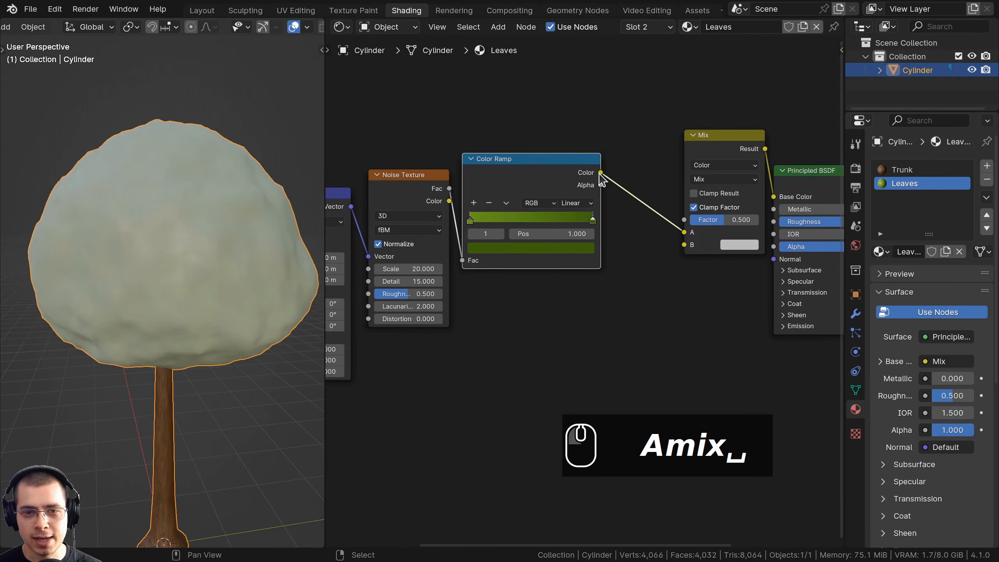
drag(600, 173, 684, 244)
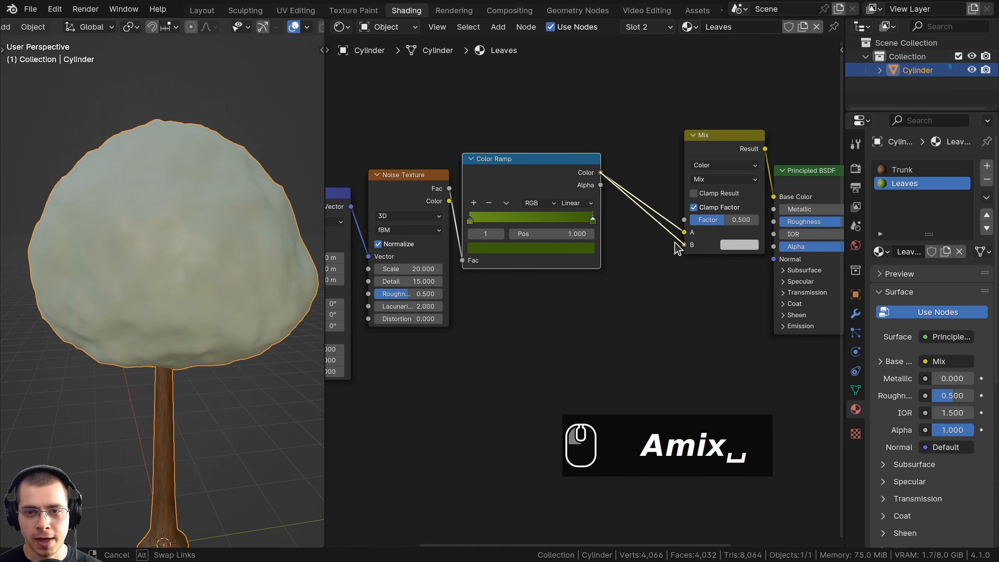
Step: Insert a Hue/Saturation/Value node on the link from the Color Ramp to the Mix node's B input
scroll(676, 241, up, 2)
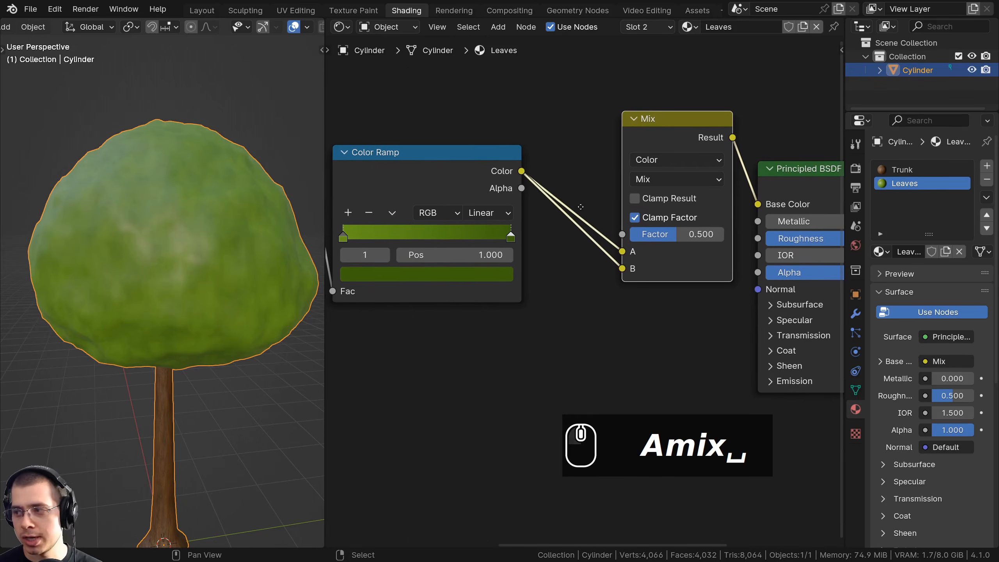
key(shift+a)
text(hu)
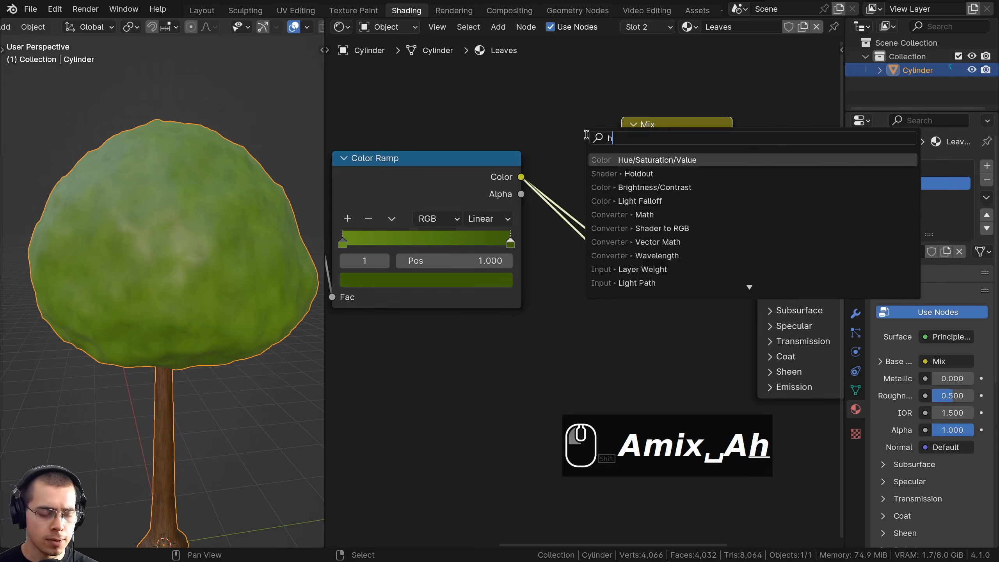
click(618, 161)
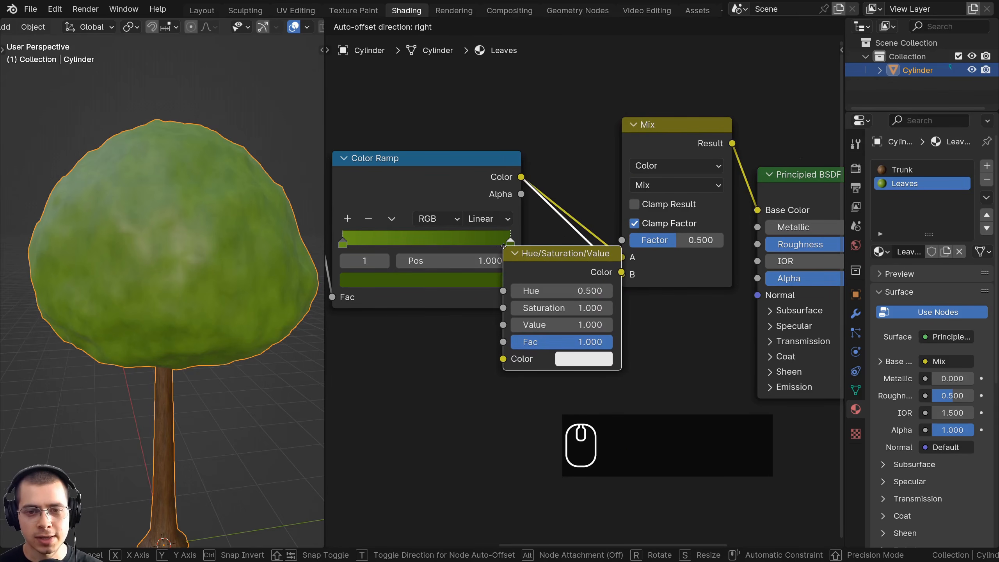
click(585, 246)
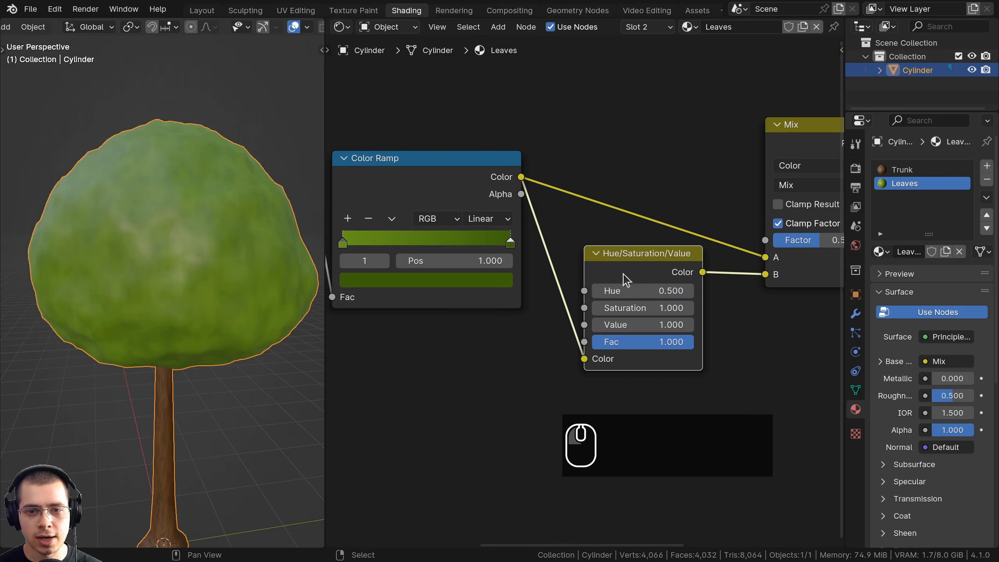
drag(660, 268, 653, 281)
Step: Duplicate the Hue/Saturation/Value node and insert the copy on the link to the Mix node's A input
key(shift+d)
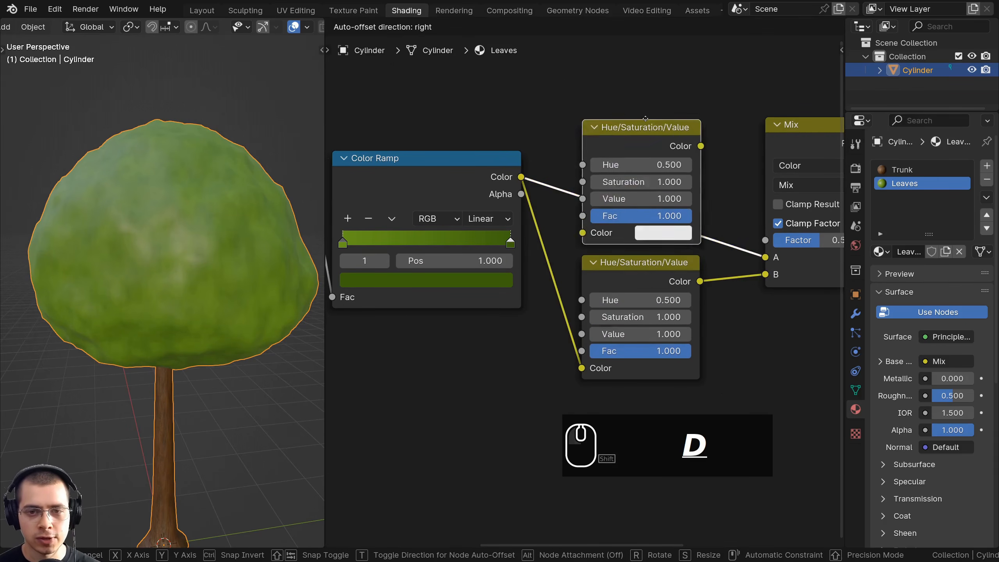
click(651, 155)
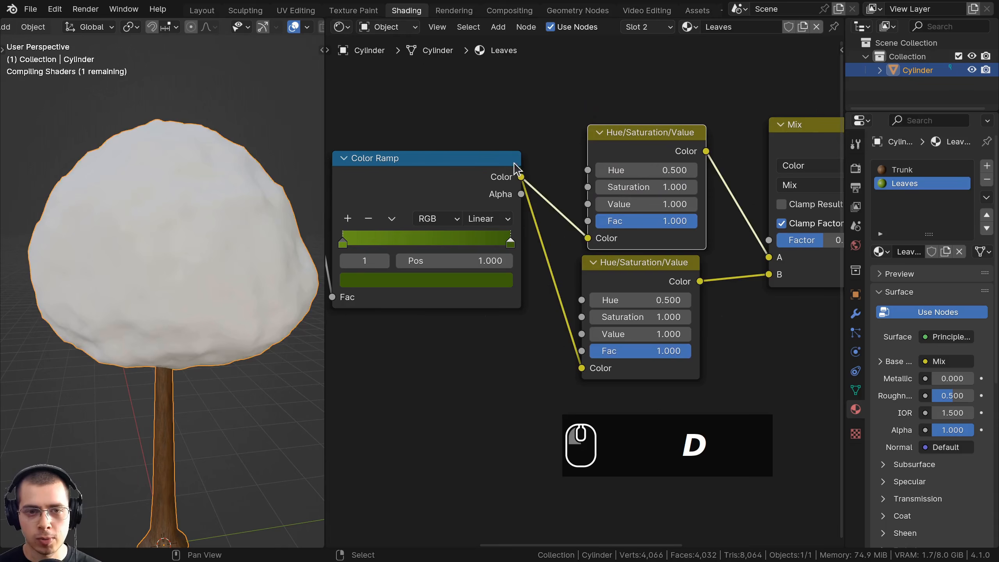
drag(648, 147, 646, 143)
Step: Preview the Hue/Saturation/Value node feeding input A and lower its Value to 0.400
middle_drag(631, 166, 576, 193)
ctrl+shift+click(608, 172)
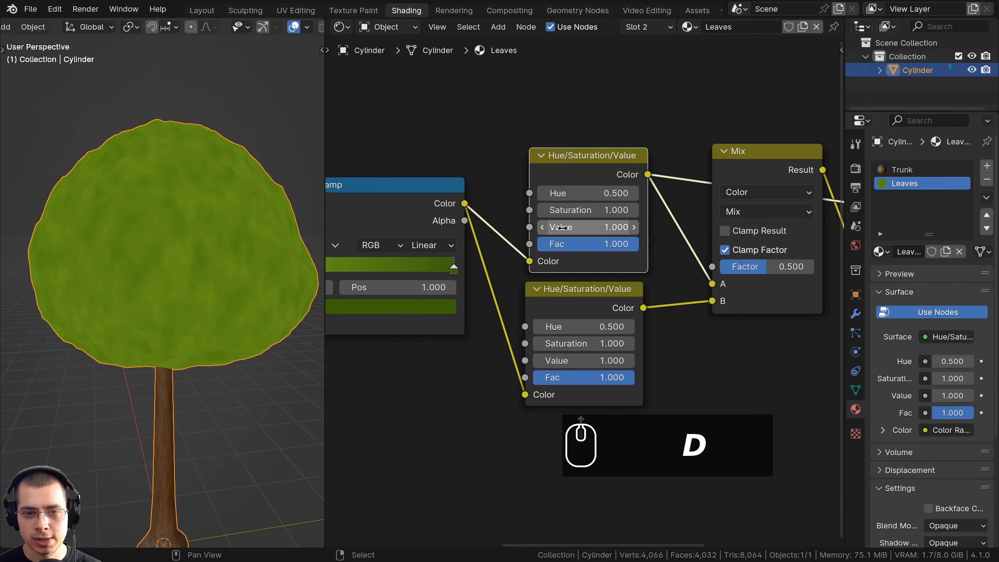
click(543, 227)
click(543, 227)
click(543, 227)
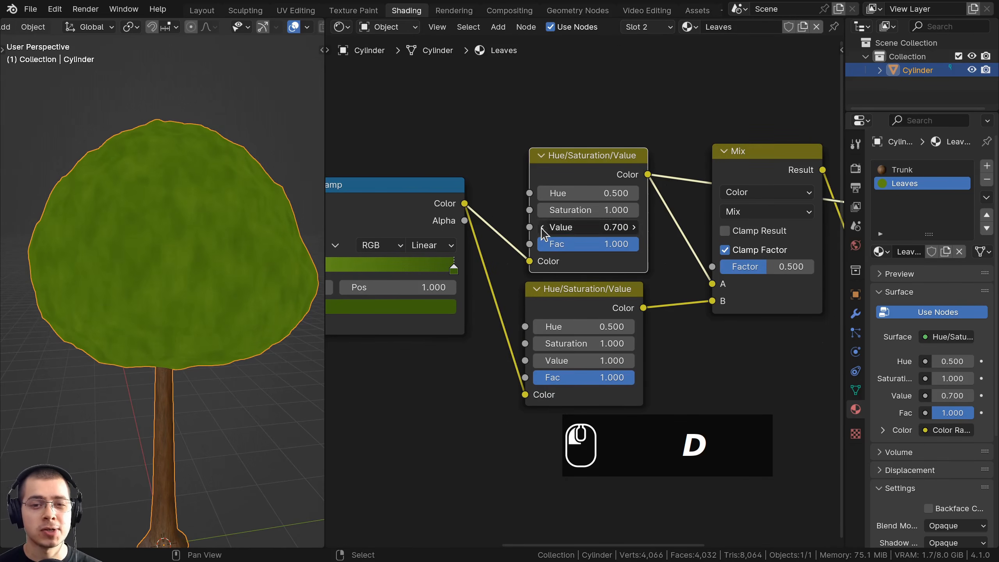
click(543, 227)
click(543, 227)
click(543, 228)
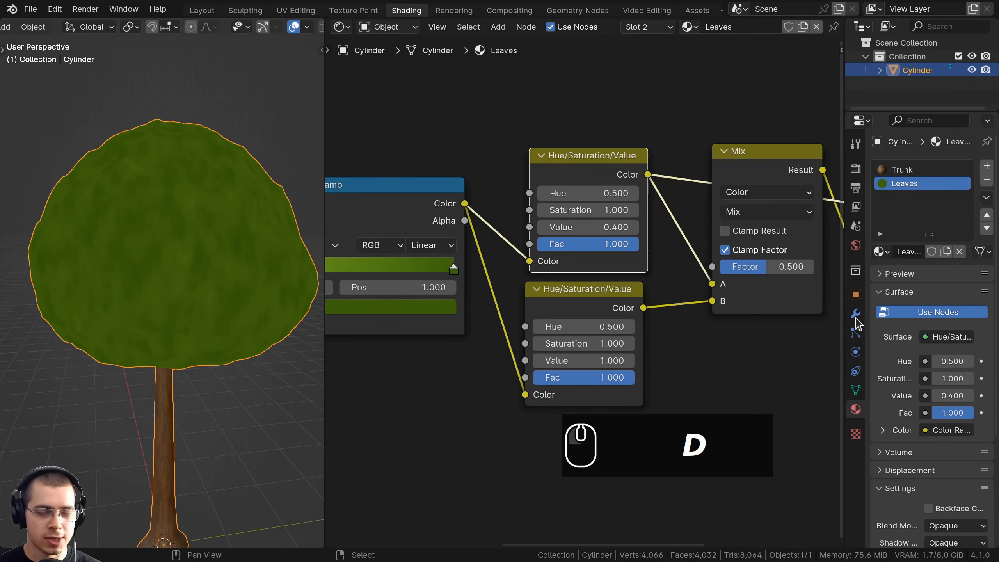
Step: Preview the Hue/Saturation/Value node feeding input B and set its Value to 1.100
ctrl+shift+click(582, 293)
middle_drag(608, 275, 648, 206)
scroll(648, 207, up, 1)
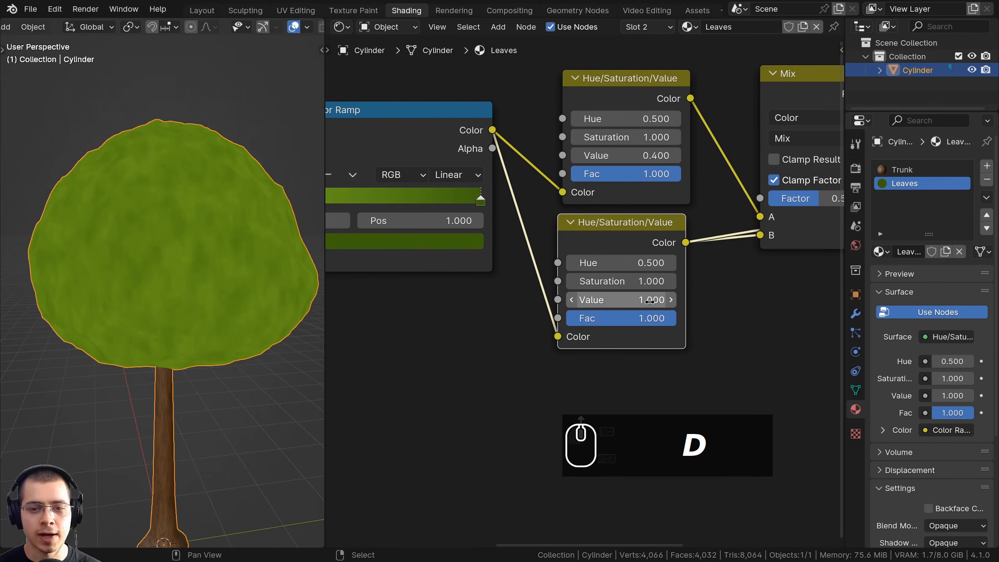
drag(650, 300, 627, 301)
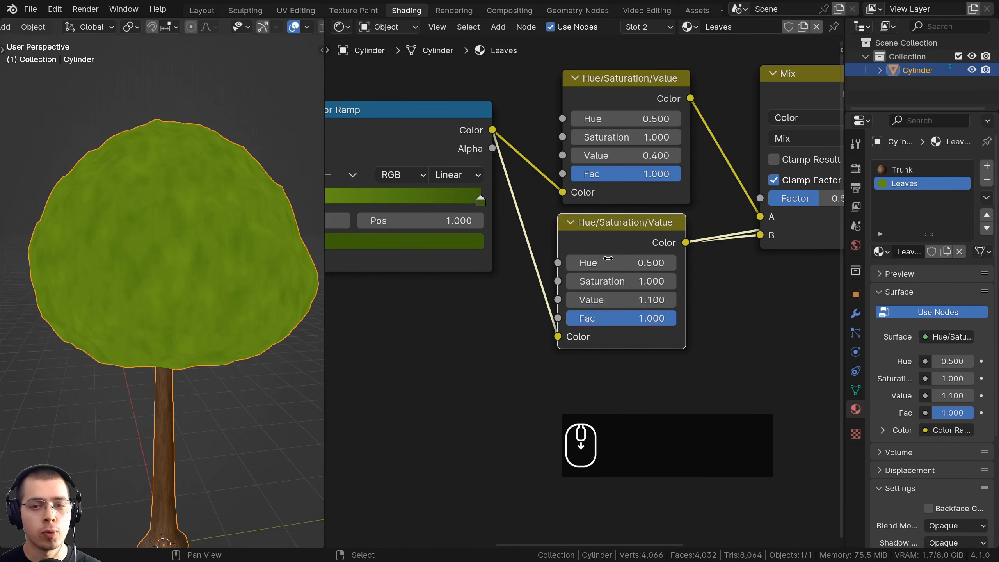
Step: Compare the dark and light leaf variants by alternately previewing the two Hue/Saturation/Value nodes
scroll(623, 238, down, 1)
ctrl+shift+click(619, 137)
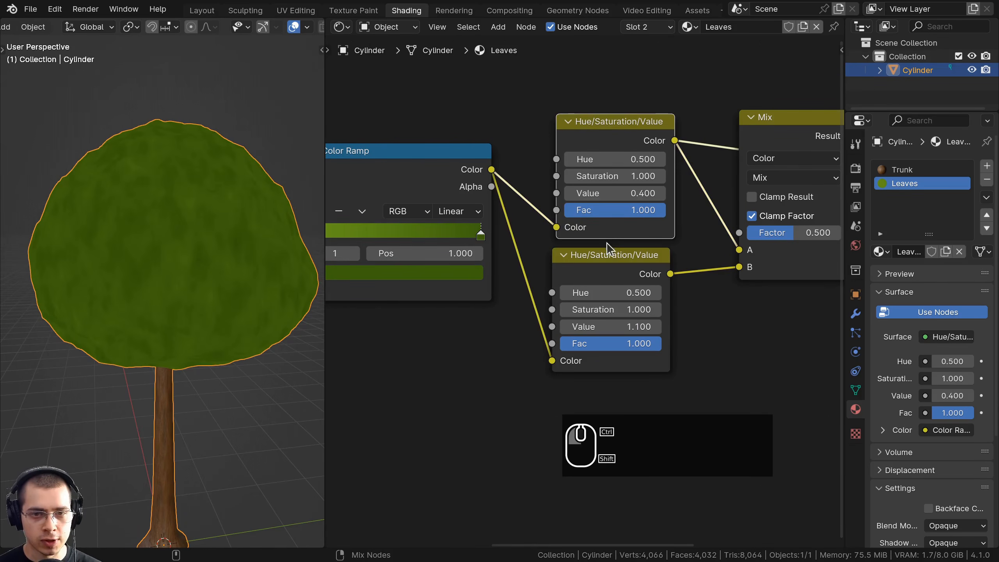
ctrl+shift+click(612, 260)
ctrl+shift+click(614, 140)
ctrl+shift+click(602, 253)
ctrl+shift+click(599, 135)
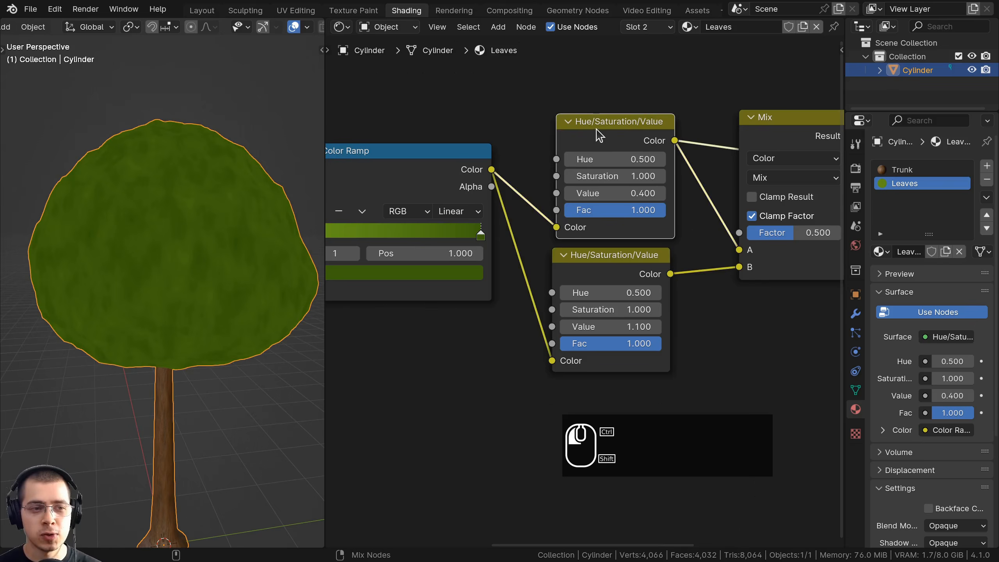
ctrl+shift+click(619, 260)
Step: Preview the Mix node's result and try its Factor at 0.555
scroll(735, 166, down, 1)
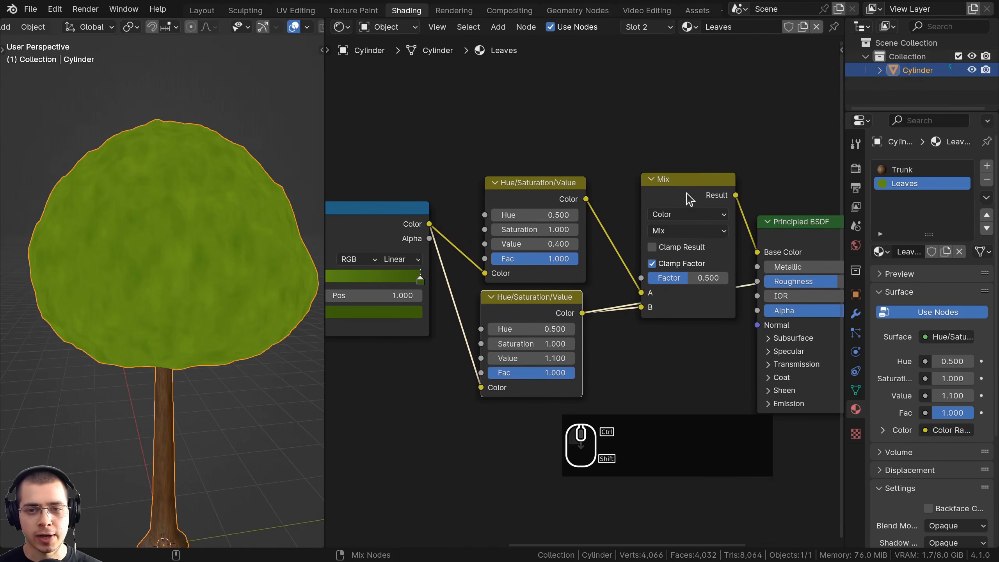
ctrl+shift+click(689, 198)
scroll(705, 127, up, 3)
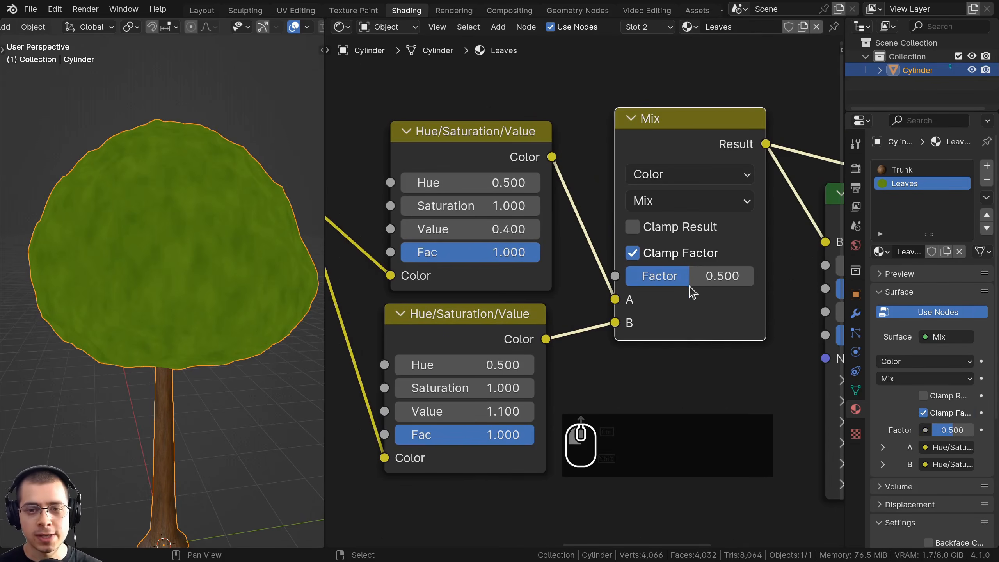
mouse_move(693, 292)
mouse_down()
mouse_move(753, 292)
mouse_move(628, 292)
mouse_move(696, 276)
mouse_up()
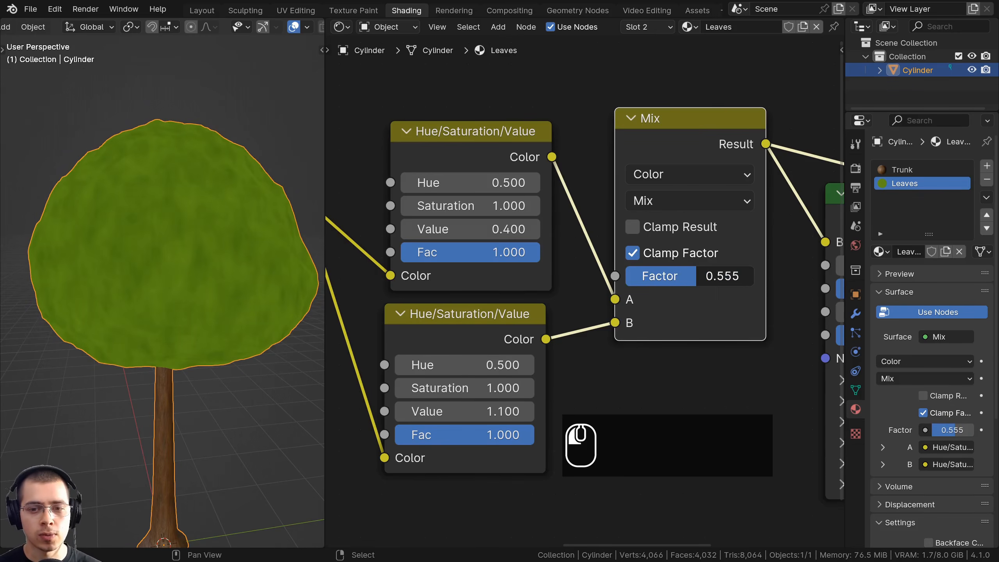
Step: Add an Object Info node above the Hue/Saturation/Value nodes
scroll(595, 347, down, 2)
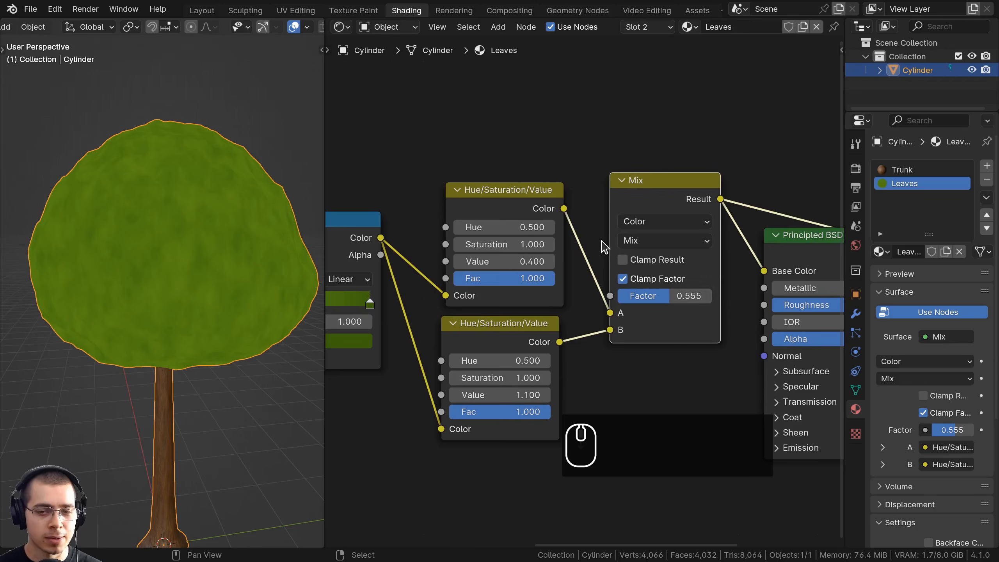
scroll(598, 232, down, 2)
middle_drag(589, 192, 644, 229)
key(shift+a)
click(636, 146)
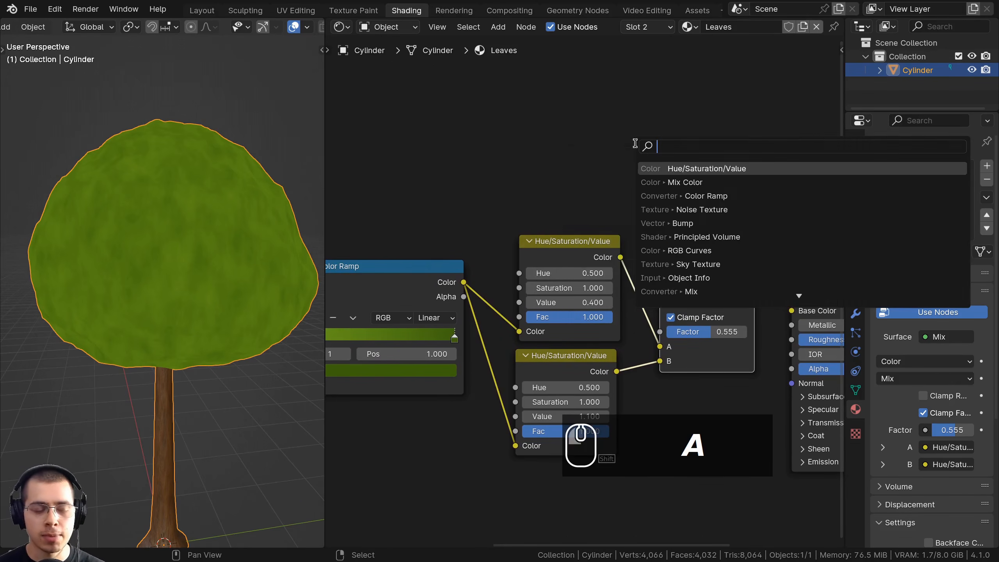
text(obj)
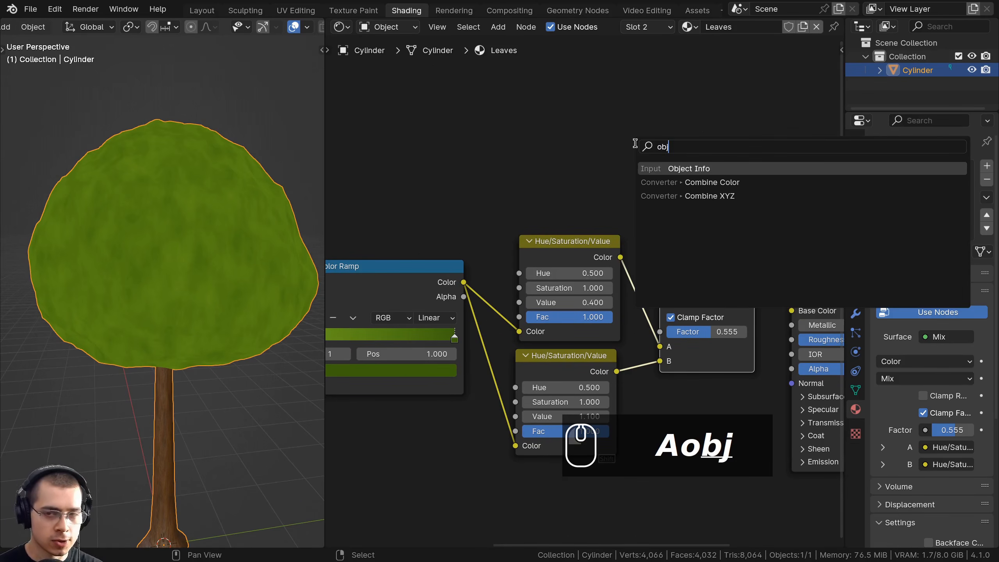
click(668, 168)
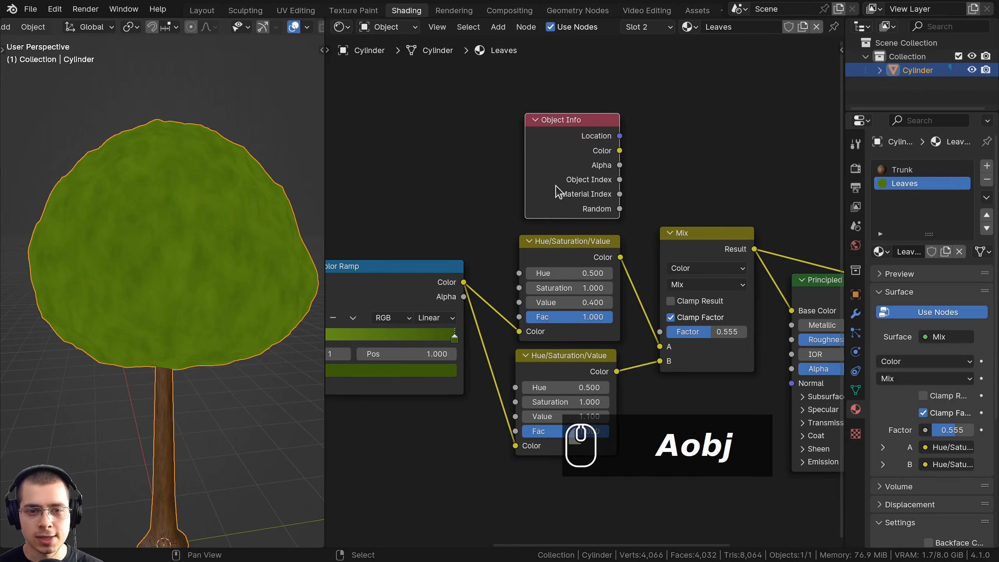
Step: Connect the Object Info node's Random output to the Mix node's Factor input
scroll(563, 220, up, 2)
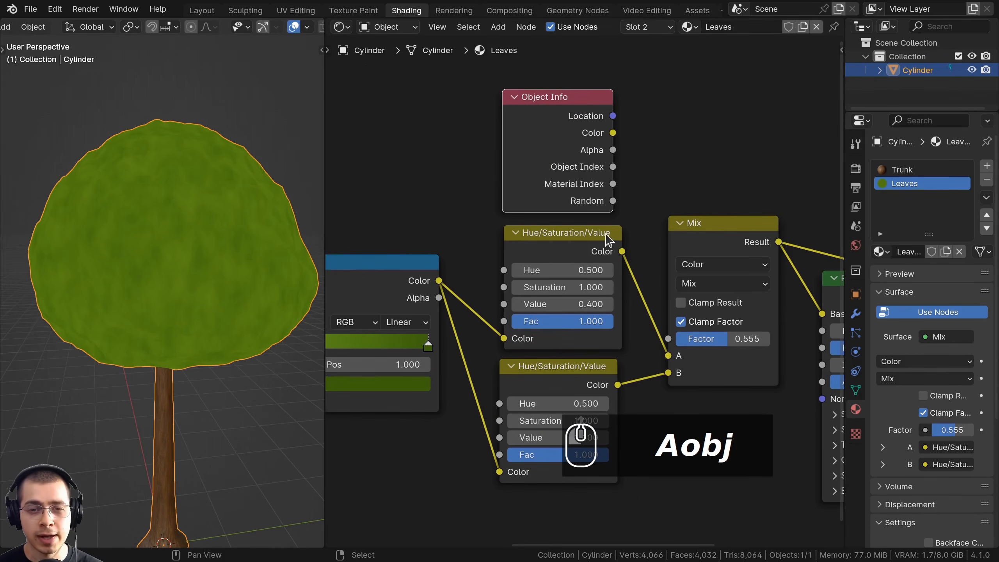
middle_drag(607, 239, 592, 219)
click(442, 185)
drag(597, 180, 650, 321)
Step: Reconnect the Principled BSDF to the Material Output's Surface to restore the full leaf shading
scroll(276, 283, down, 2)
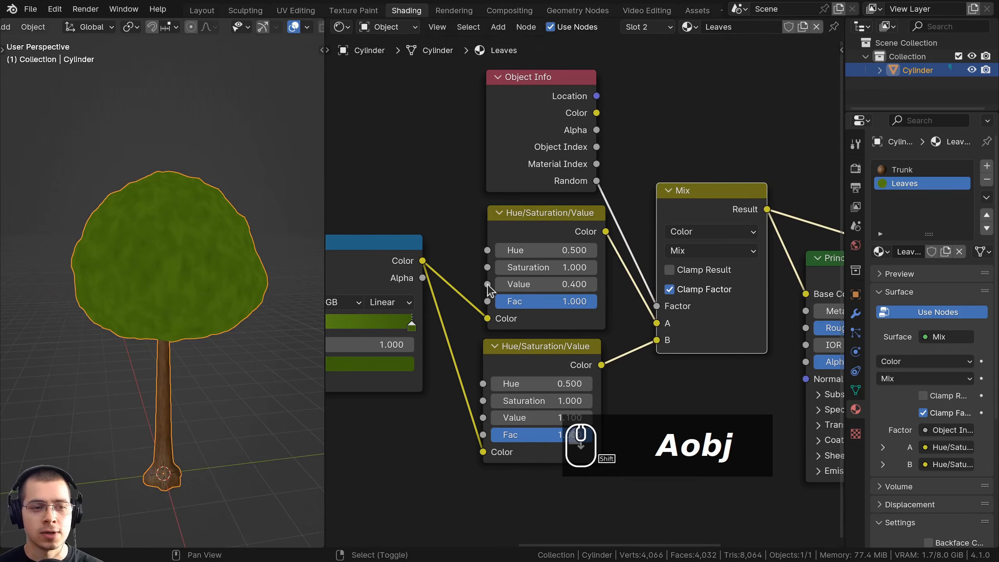
mouse_move(487, 291)
shift+middle_down()
mouse_move(219, 239)
mouse_move(158, 273)
mouse_move(201, 246)
shift+middle_up()
ctrl+shift+click(608, 240)
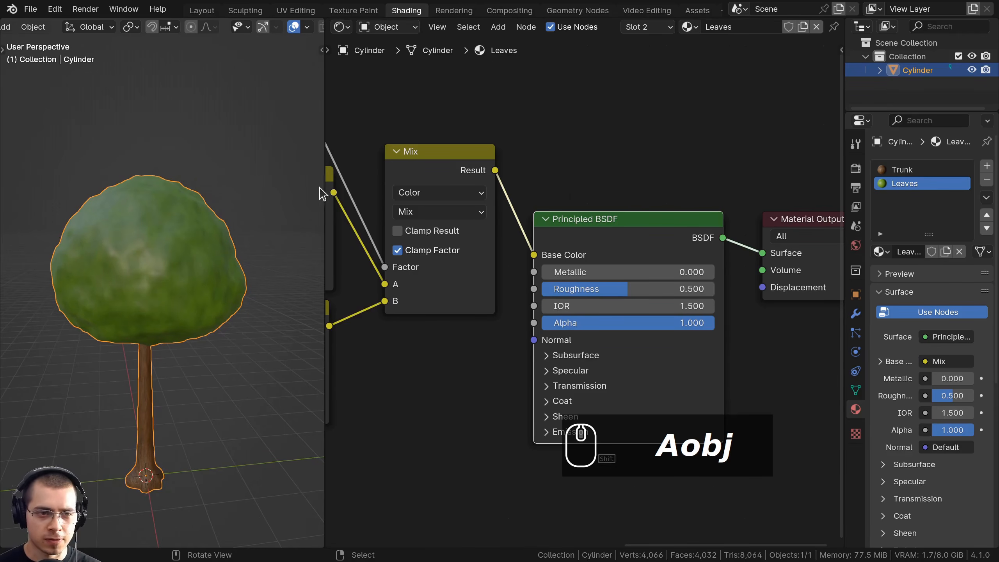
Step: Widen the 3D viewport beside the node editor and frame the tree with free space around it
drag(324, 193, 505, 204)
scroll(214, 222, up, 3)
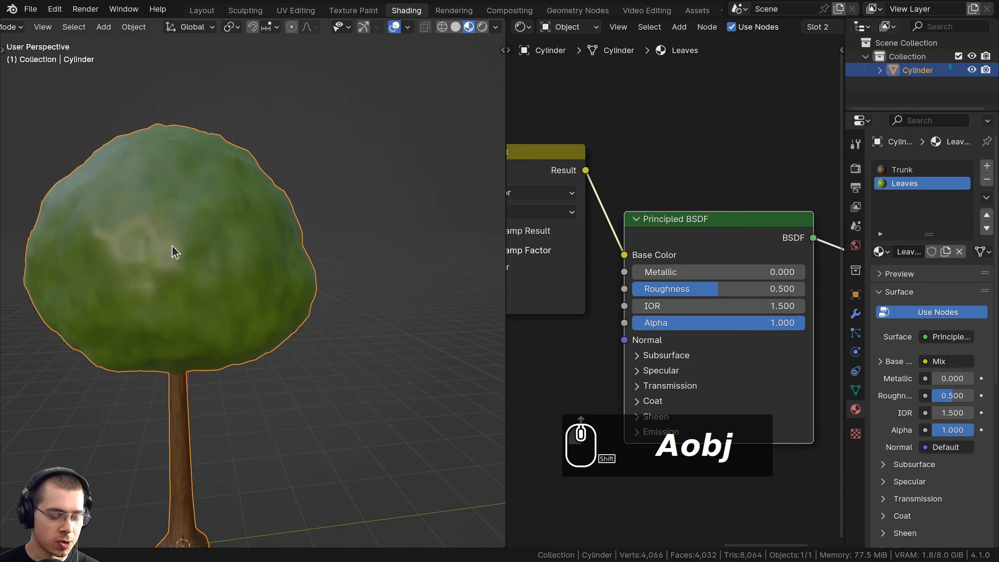
scroll(165, 240, down, 2)
Step: Duplicate the tree nine times, placing the overlapping copies in a row beside the original to test the random leaf shade
key(shift+d)
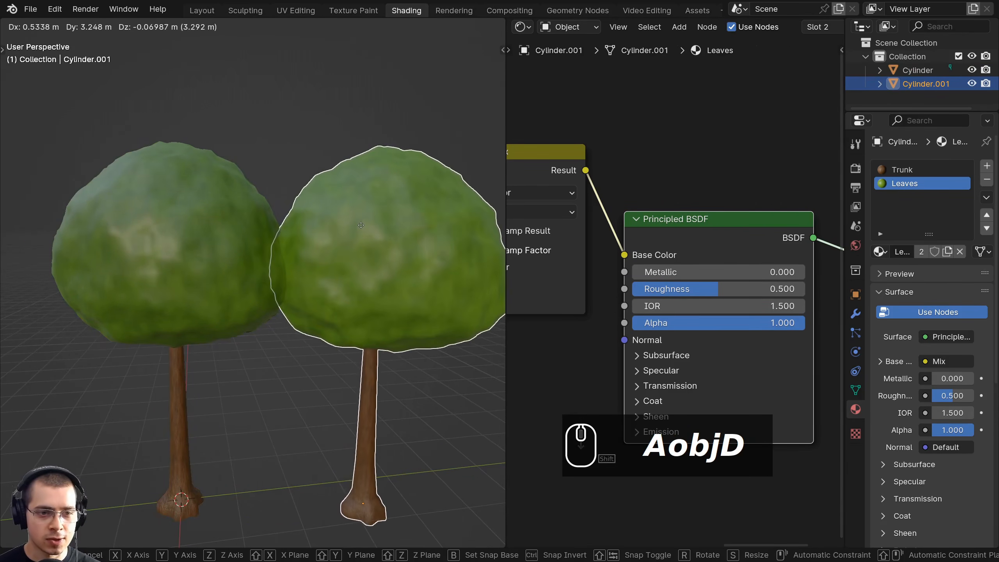
click(361, 225)
shift+middle_drag(331, 240, 272, 242)
scroll(270, 243, up, 1)
key(shift+d)
click(305, 240)
key(shift+d)
click(354, 238)
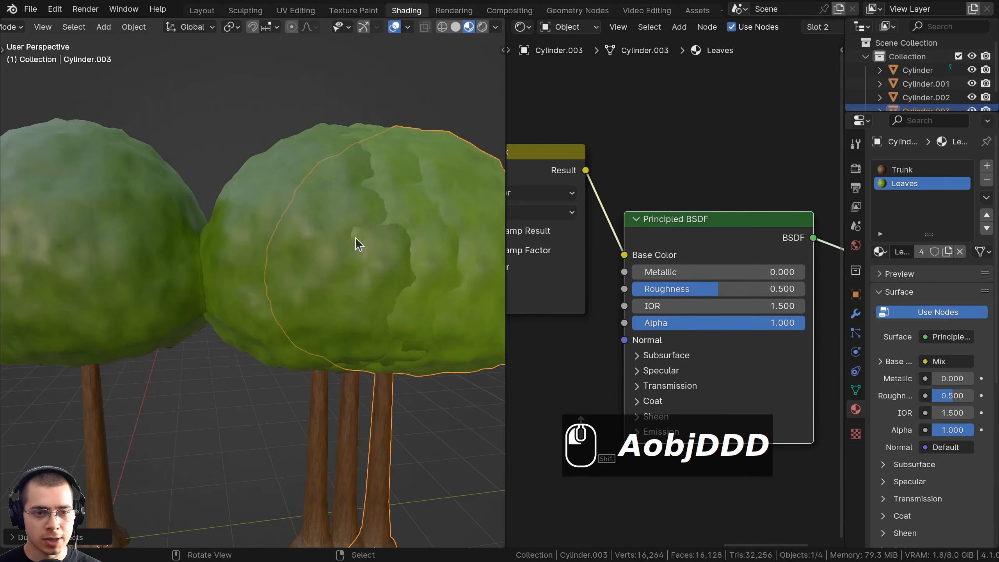
shift+middle_drag(356, 238, 282, 238)
key(shift+d)
click(359, 235)
key(shift+d)
click(379, 234)
key(shift+d)
click(410, 232)
key(shift+d)
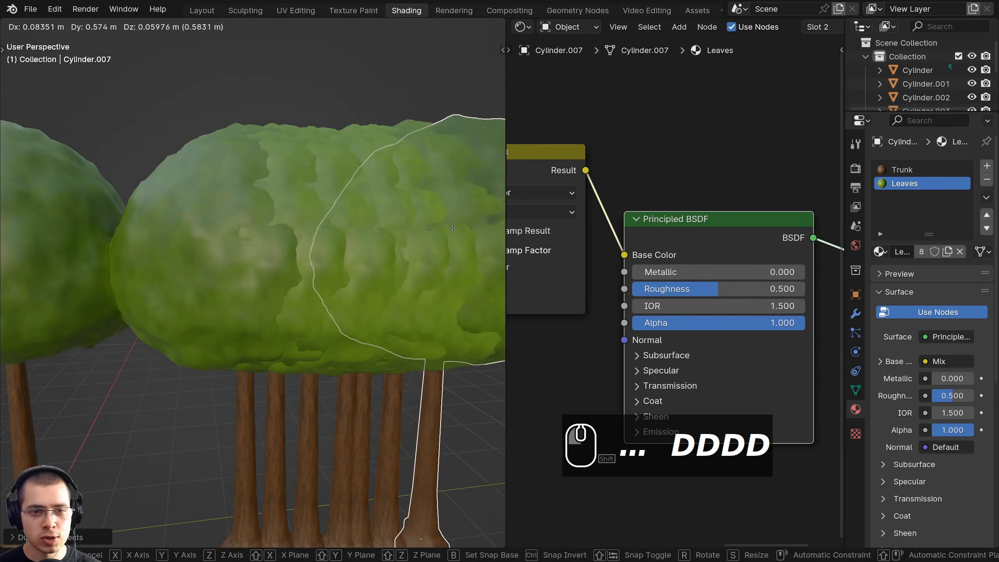
click(460, 229)
shift+middle_drag(423, 232, 364, 230)
key(shift+d)
click(395, 233)
key(shift+d)
click(422, 233)
Step: Preview the Mix node's result directly on the row of trees to compare their leaf shades
middle_drag(591, 232, 657, 232)
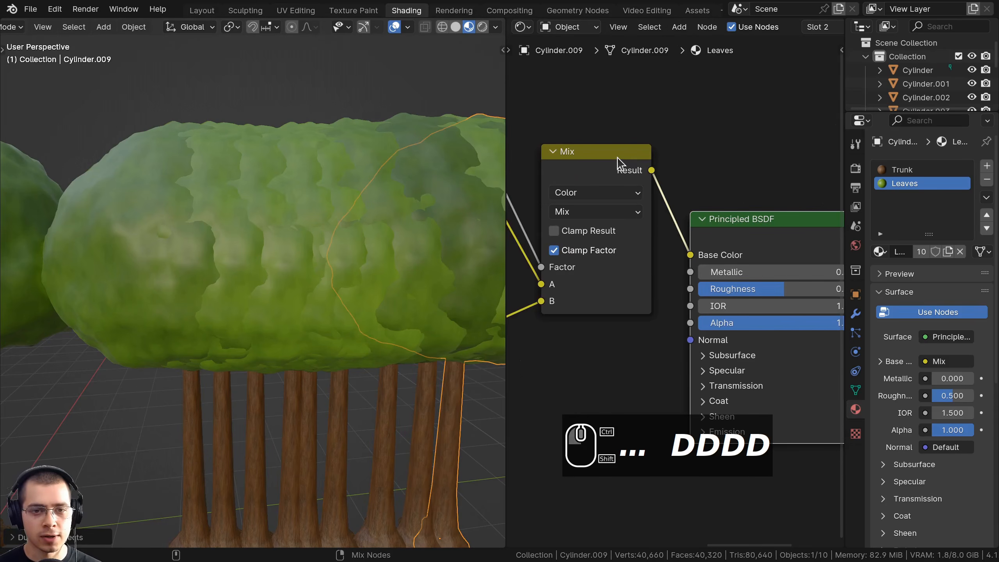
ctrl+shift+click(618, 157)
middle_drag(134, 197, 197, 200)
scroll(367, 223, down, 2)
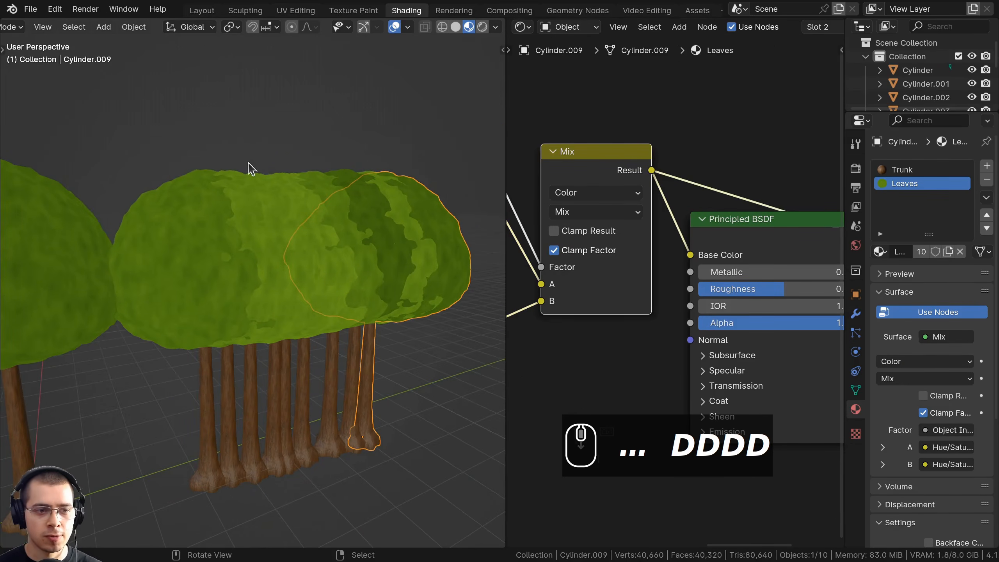
Step: Select the nine duplicated trees and delete them, keeping only the original
key(b)
drag(296, 234, 184, 228)
middle_drag(568, 244, 755, 256)
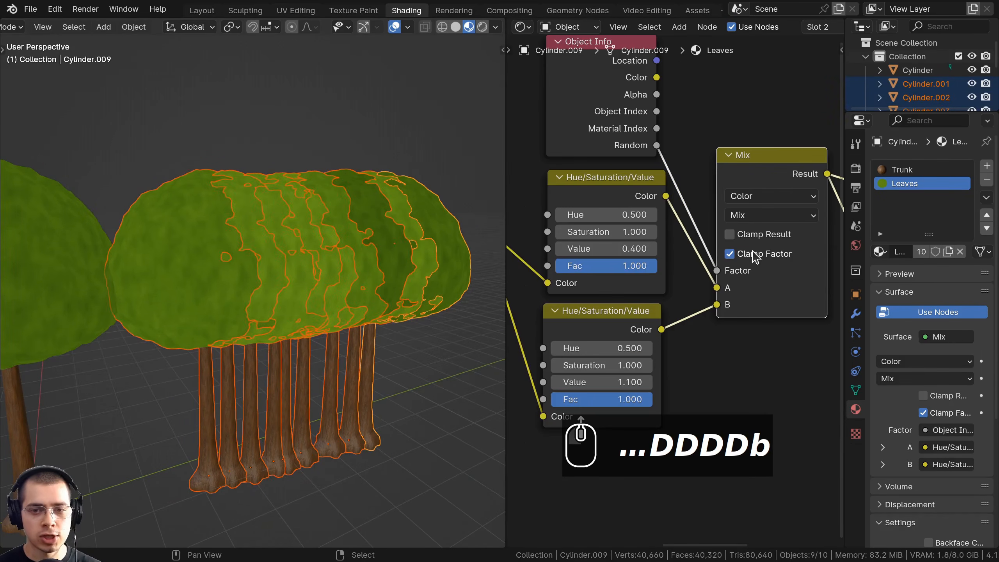
click(572, 195)
key(g)
right_click(570, 179)
click(574, 331)
key(g)
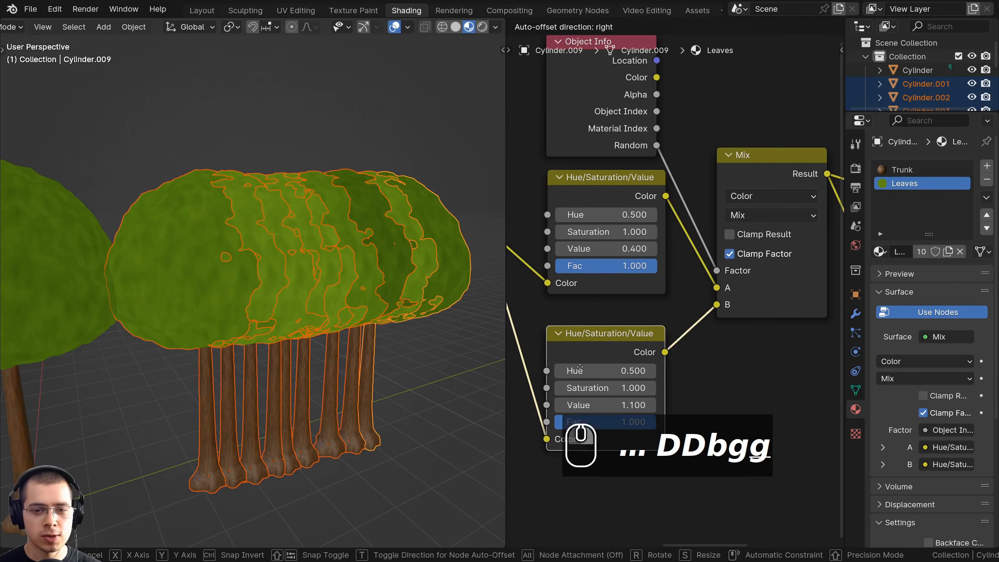
right_click(571, 353)
key(x)
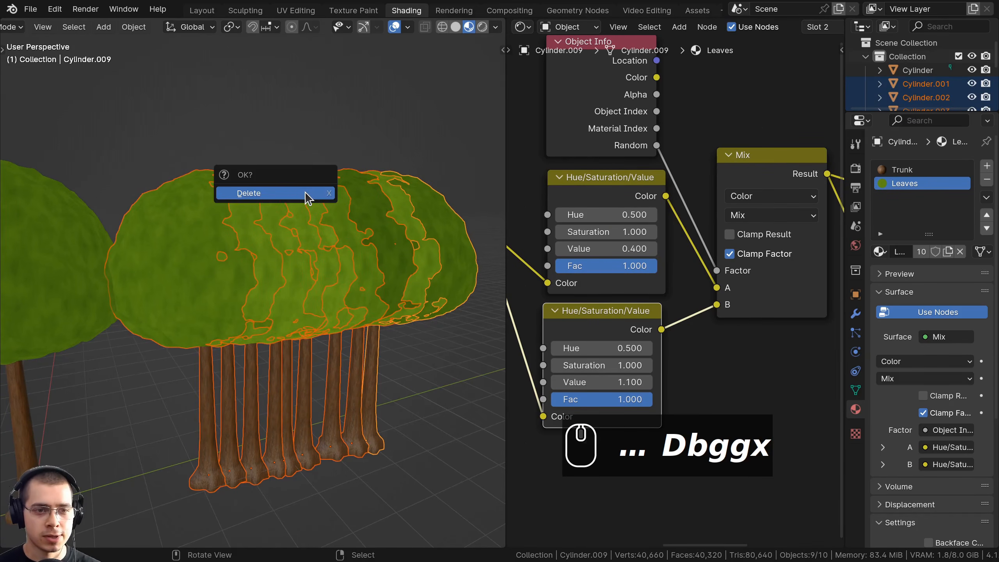
click(304, 192)
Step: Select the remaining tree and reconnect the Principled BSDF to the Material Output's Surface in place of the Mix preview
middle_drag(130, 270, 262, 245)
click(262, 245)
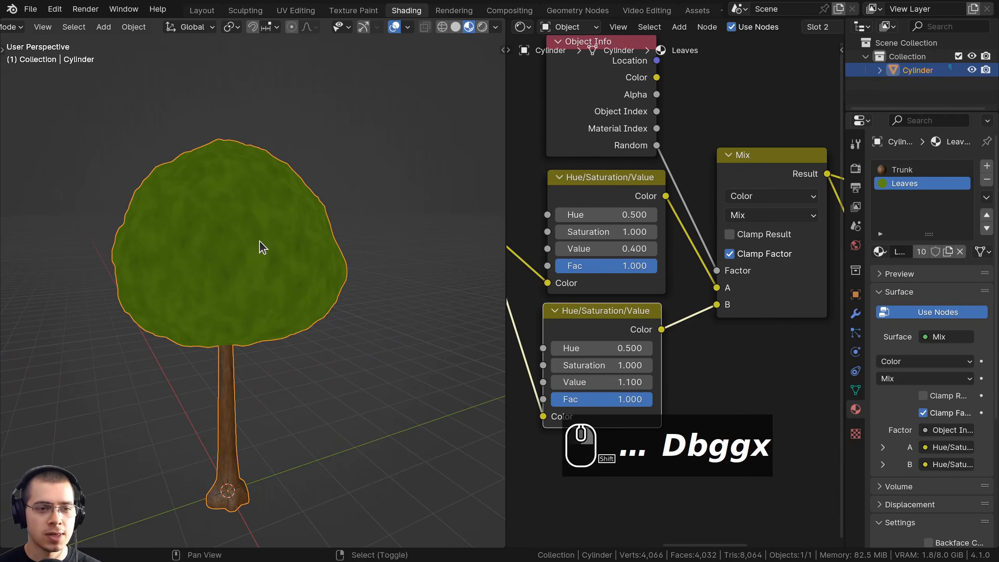
shift+scroll(740, 234, down, 2)
scroll(738, 229, down, 3)
middle_drag(738, 229, 658, 248)
ctrl+shift+click(664, 276)
drag(664, 275, 660, 258)
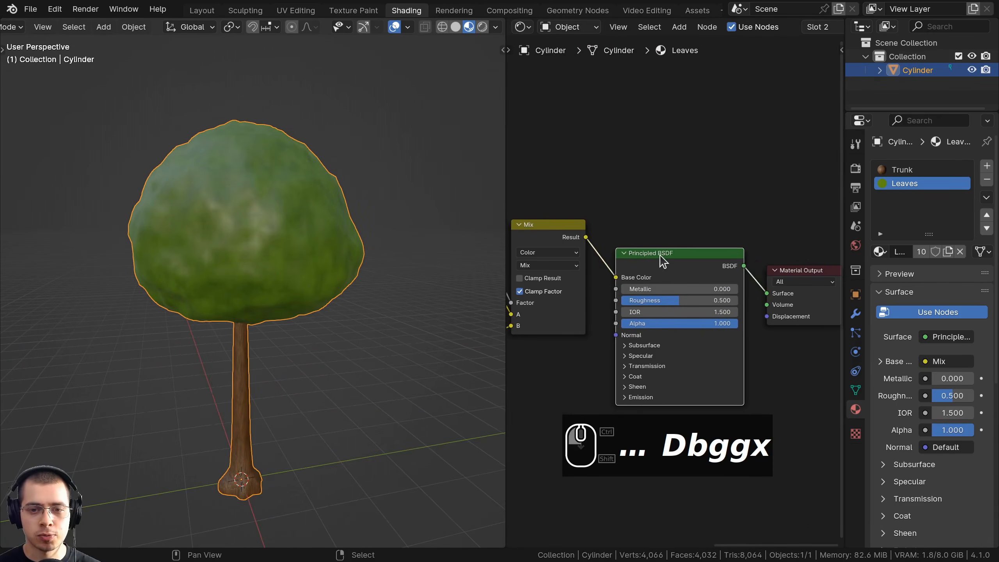
Step: Set the leaf material's Principled BSDF Roughness to 0.9
key(a)
scroll(669, 258, up, 4)
middle_drag(675, 260, 704, 248)
scroll(507, 268, up, 1)
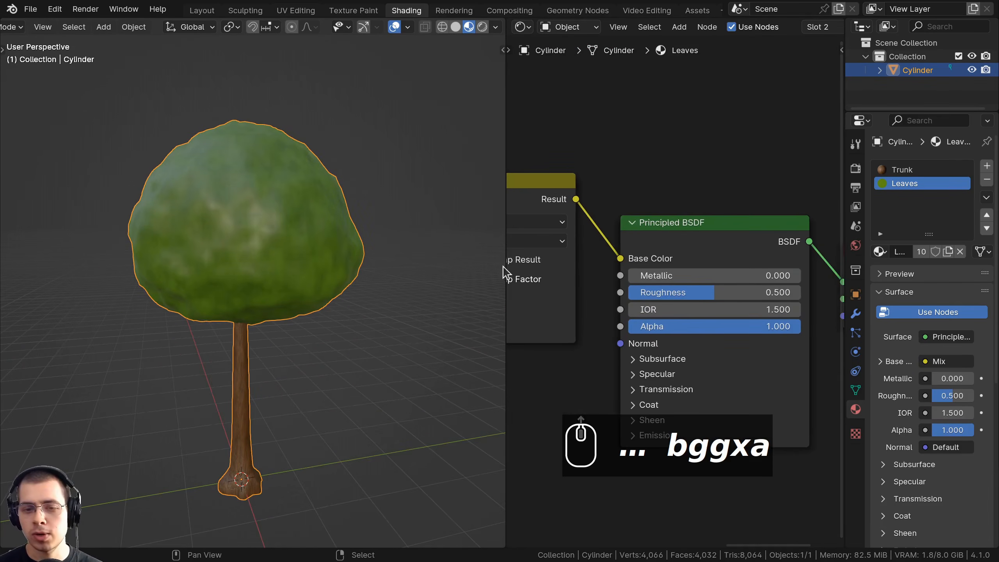
scroll(209, 167, up, 5)
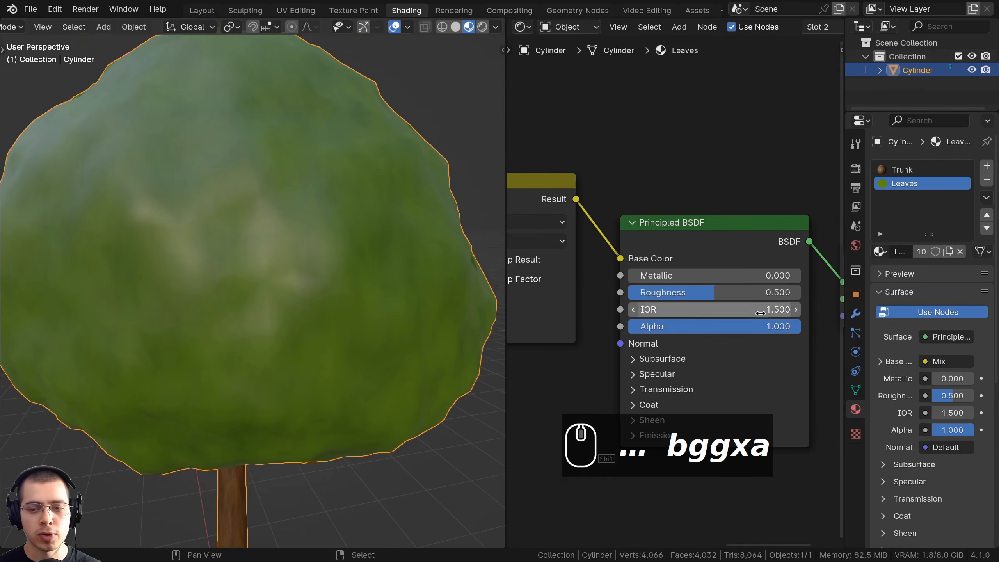
click(725, 291)
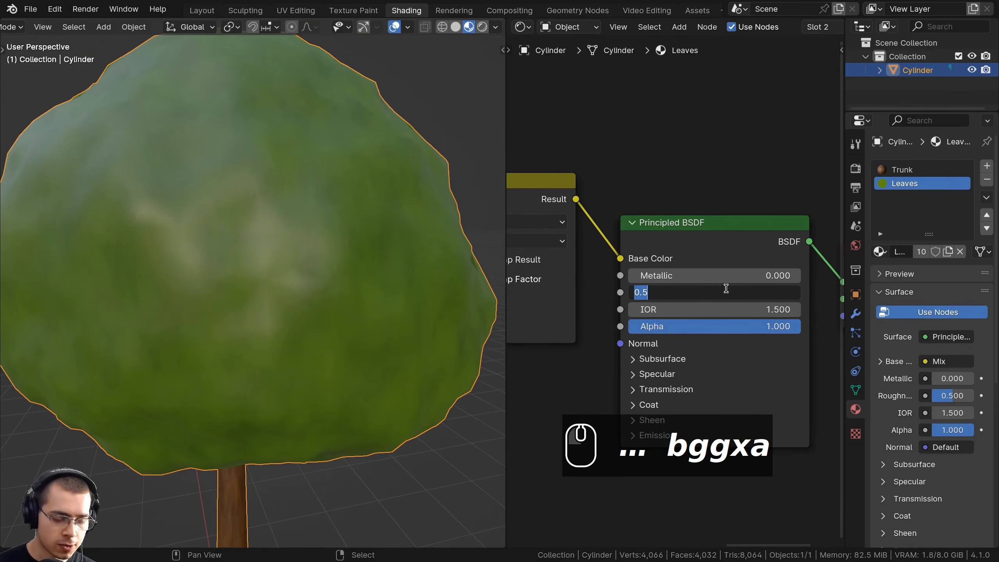
text(.9)
key(Return)
Step: Examine the tree's less glossy leaf shading from several angles and distances
middle_drag(401, 323, 499, 309)
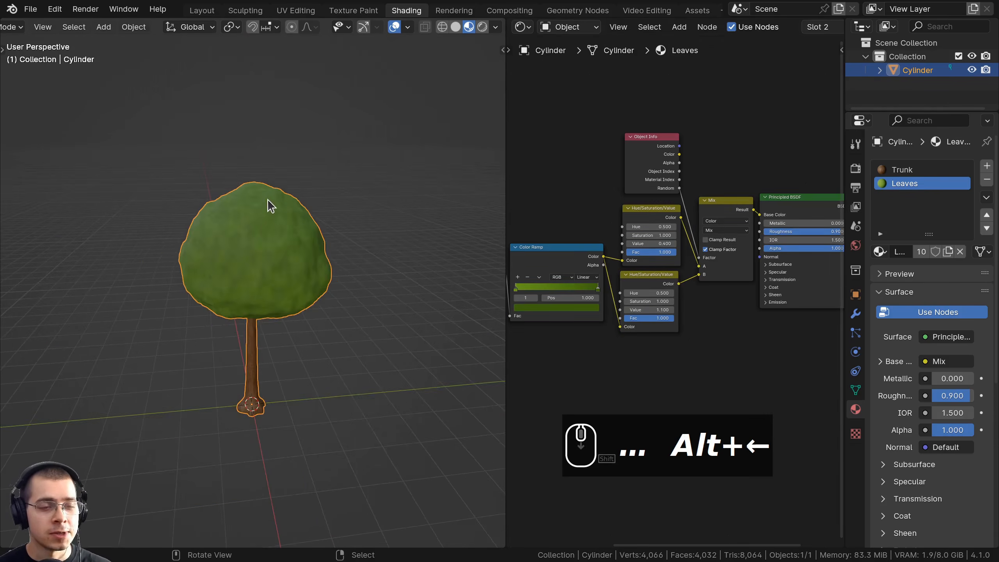
scroll(242, 132, up, 3)
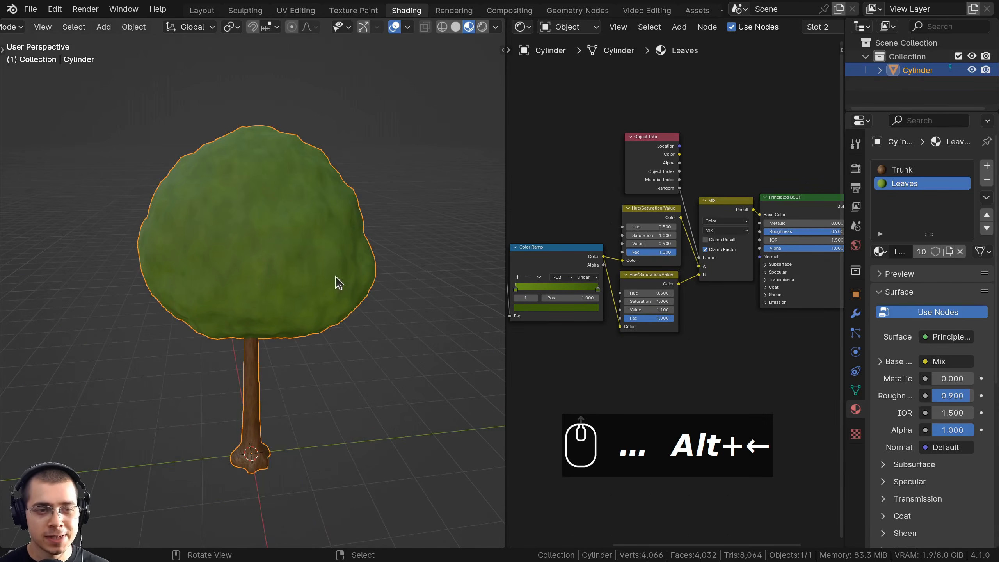
middle_drag(176, 297, 227, 296)
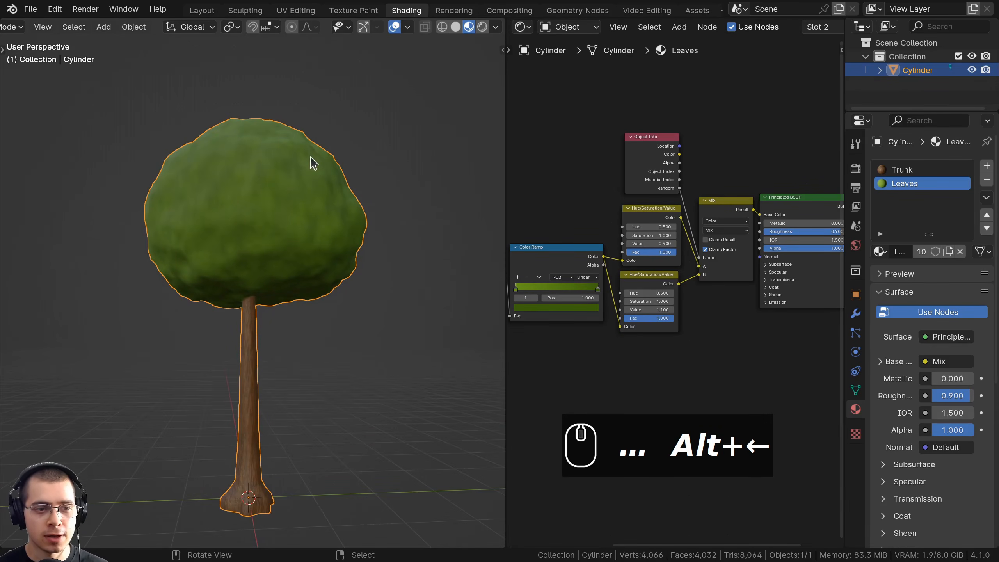
middle_drag(313, 163, 310, 142)
scroll(308, 260, down, 4)
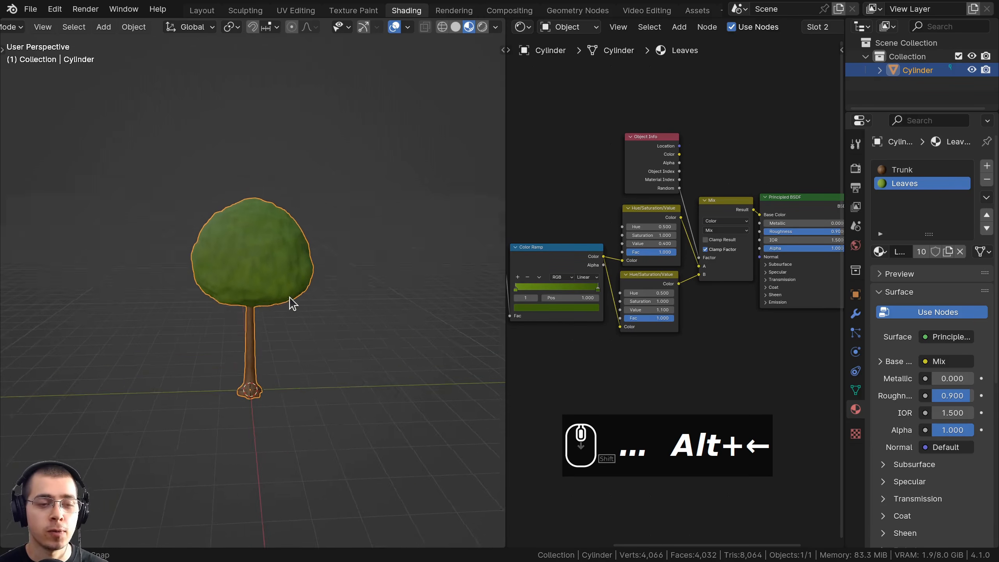
shift+scroll(290, 301, down, 2)
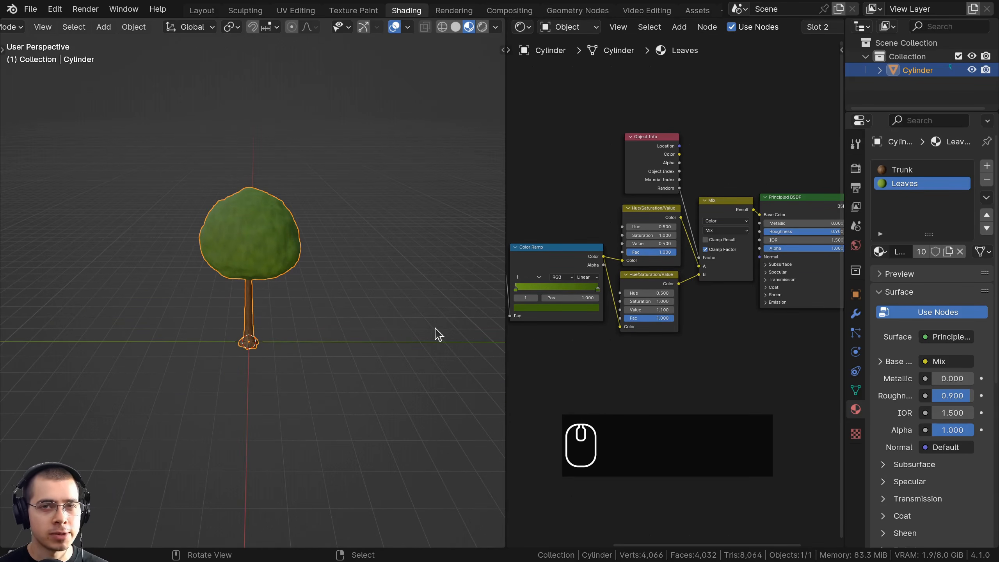
scroll(283, 165, up, 5)
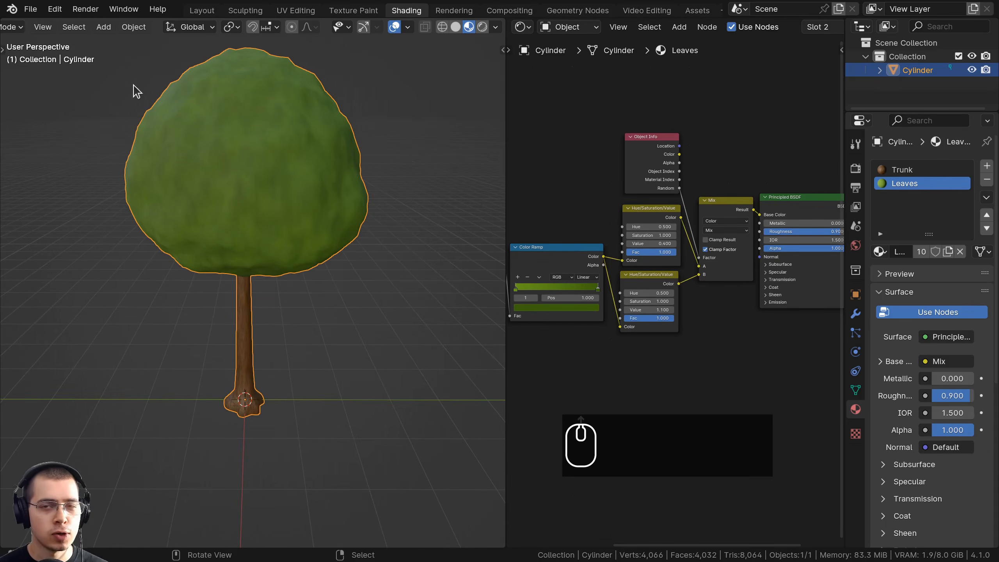
scroll(378, 177, down, 3)
scroll(311, 268, down, 3)
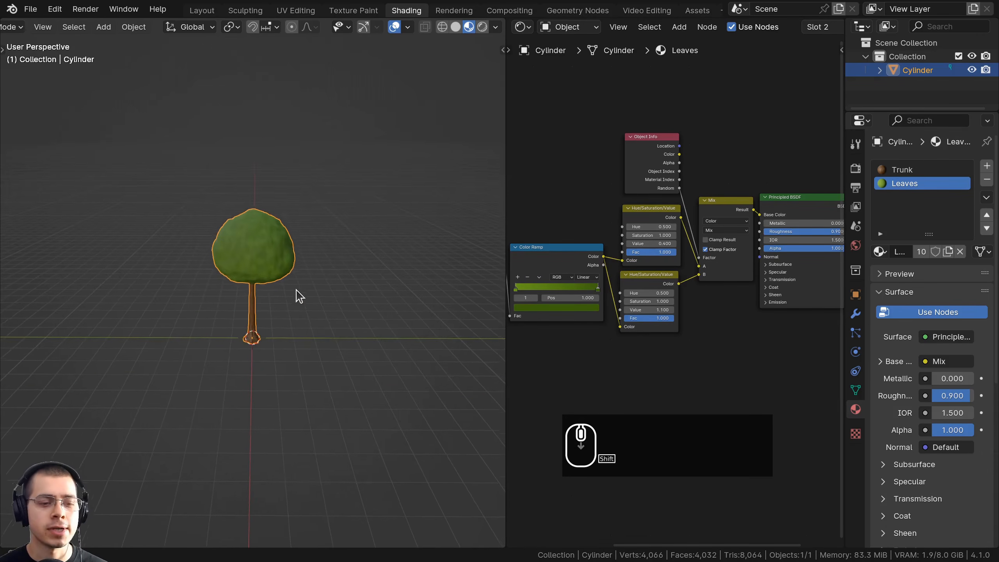
Step: Reset the 3D cursor to the world origin and switch to the Layout workspace
key(shift+c)
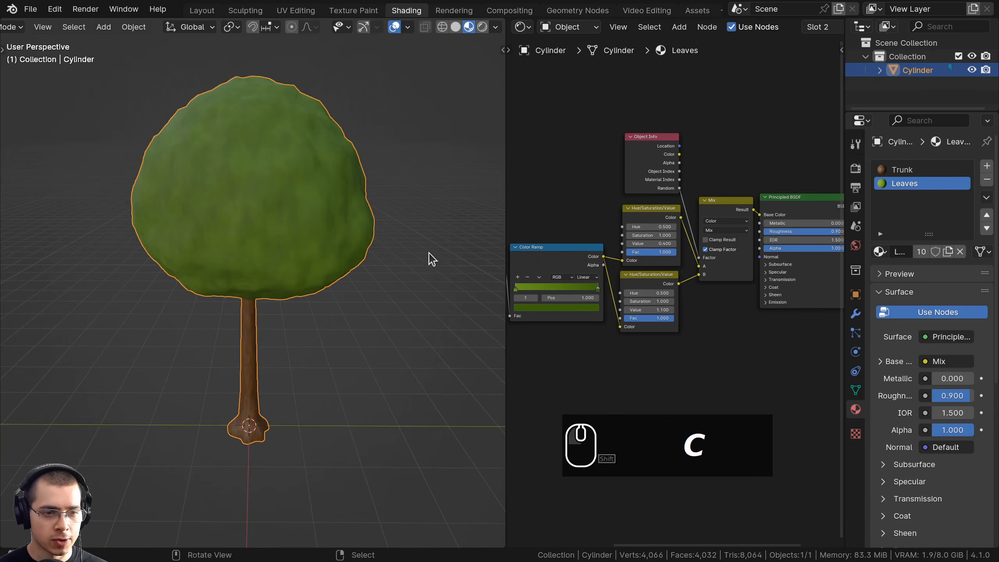
scroll(354, 240, down, 2)
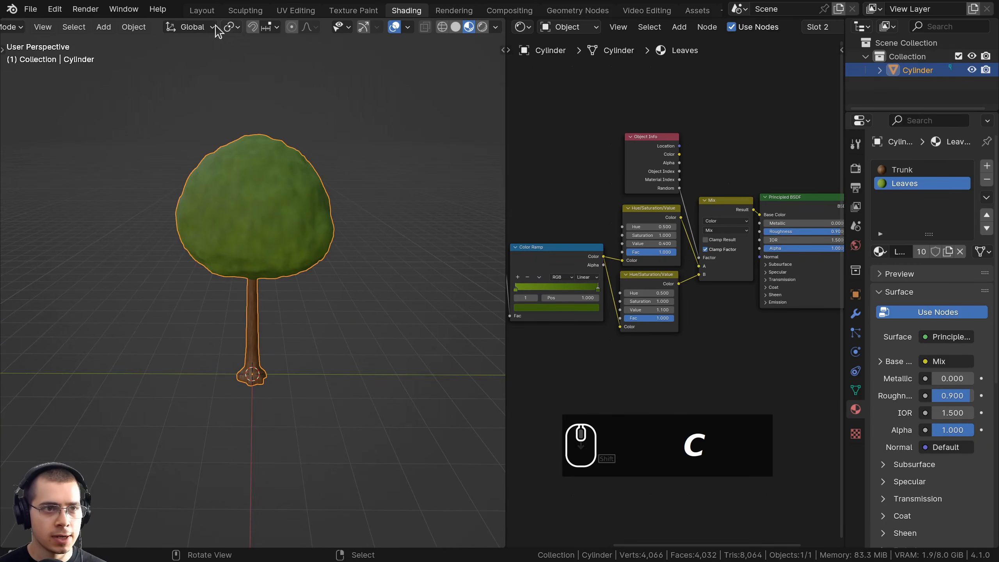
click(203, 8)
scroll(449, 247, down, 3)
scroll(393, 151, up, 3)
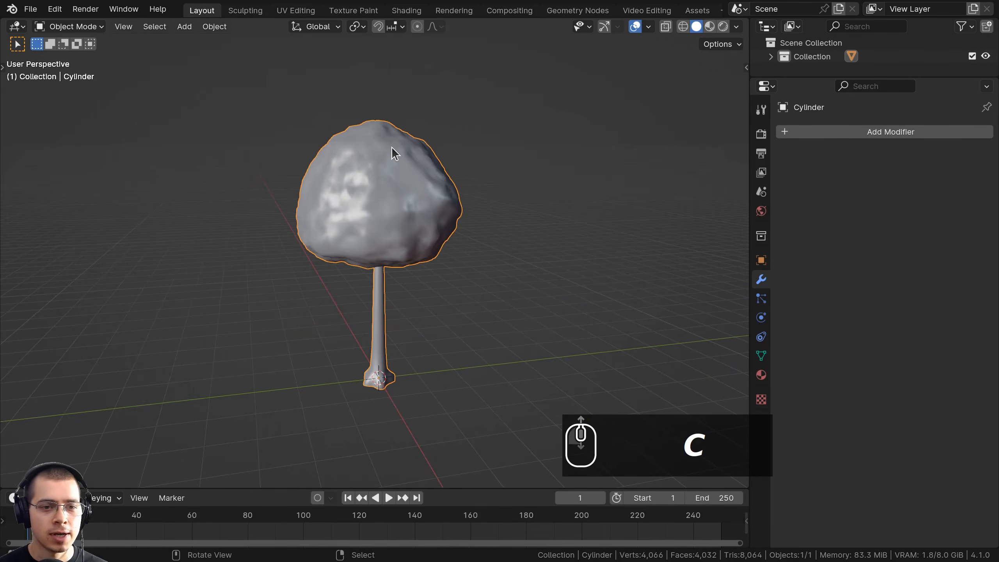
Step: Add a Plain Axes empty at the world origin, at the base of the trunk
key(shift+a)
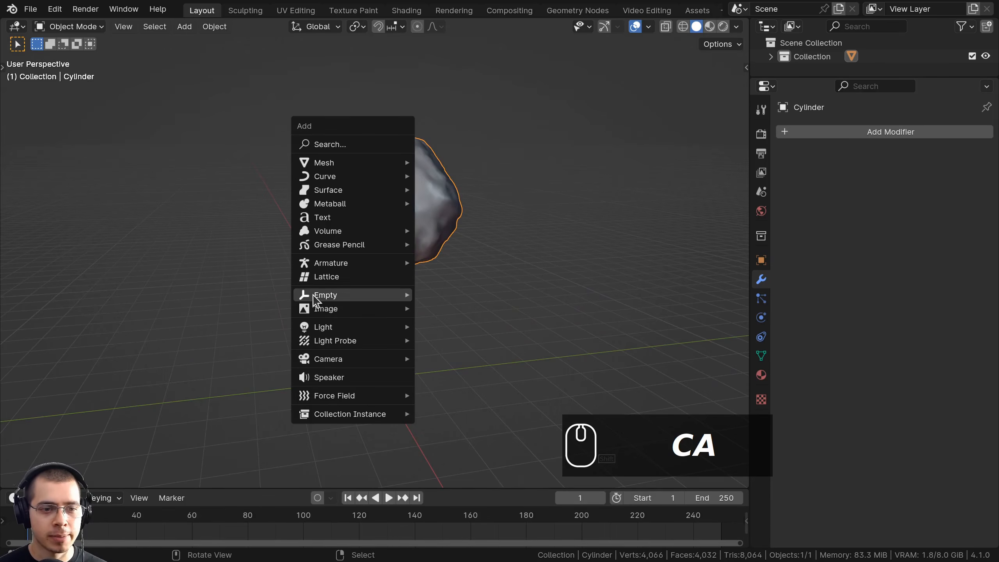
mouse_move(349, 299)
click(452, 294)
scroll(419, 301, up, 3)
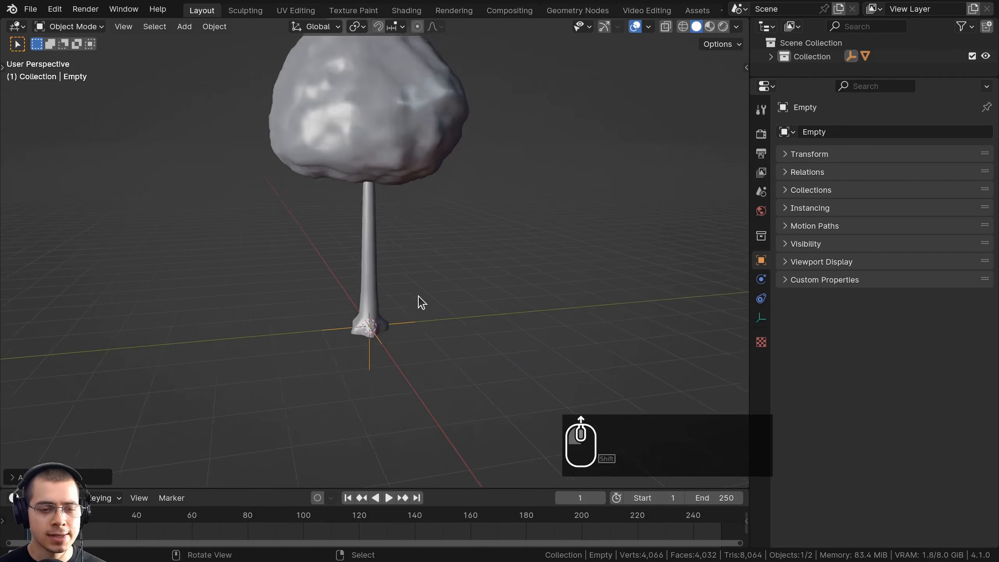
shift+scroll(409, 323, up, 2)
shift+middle_drag(409, 324, 400, 256)
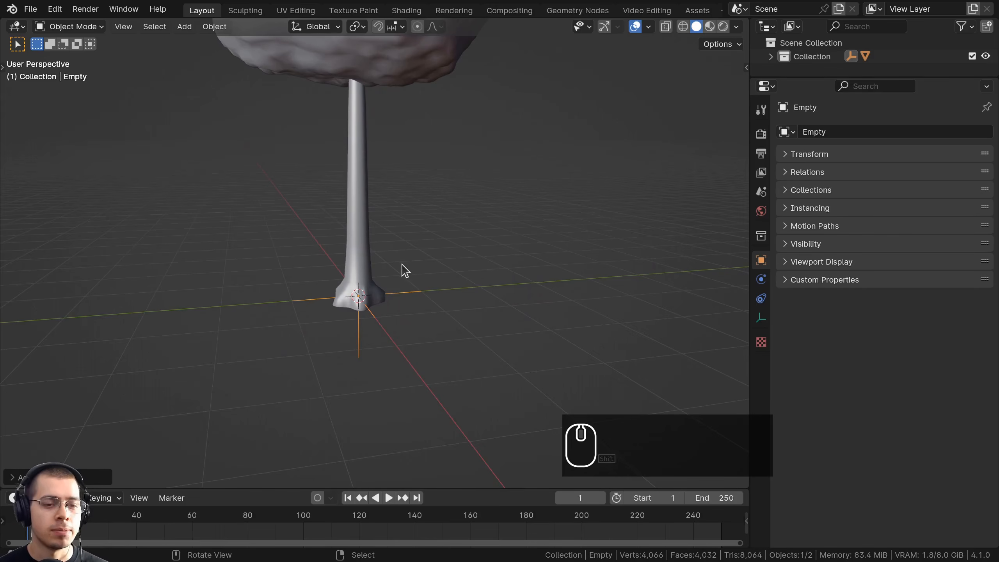
key(g)
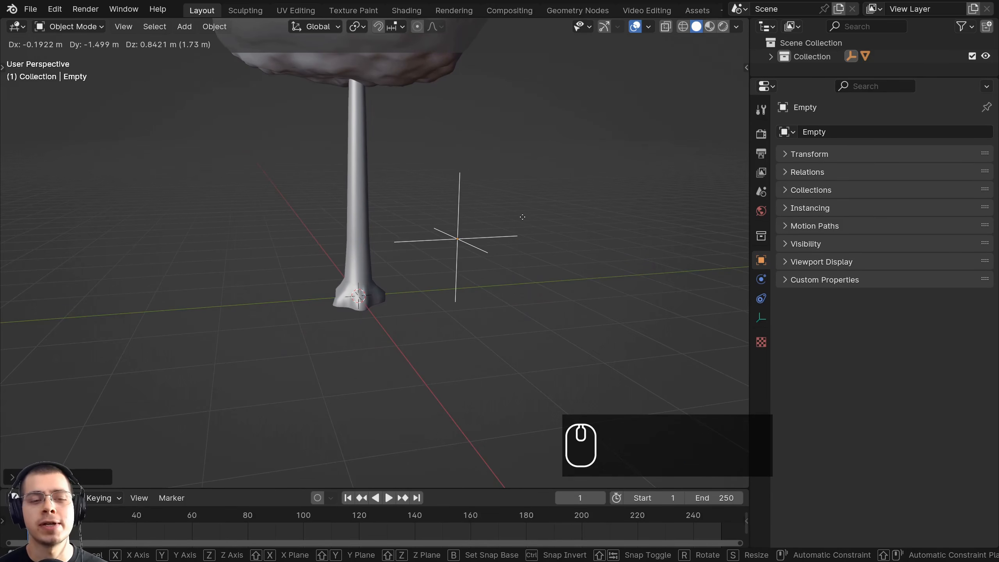
right_click(505, 248)
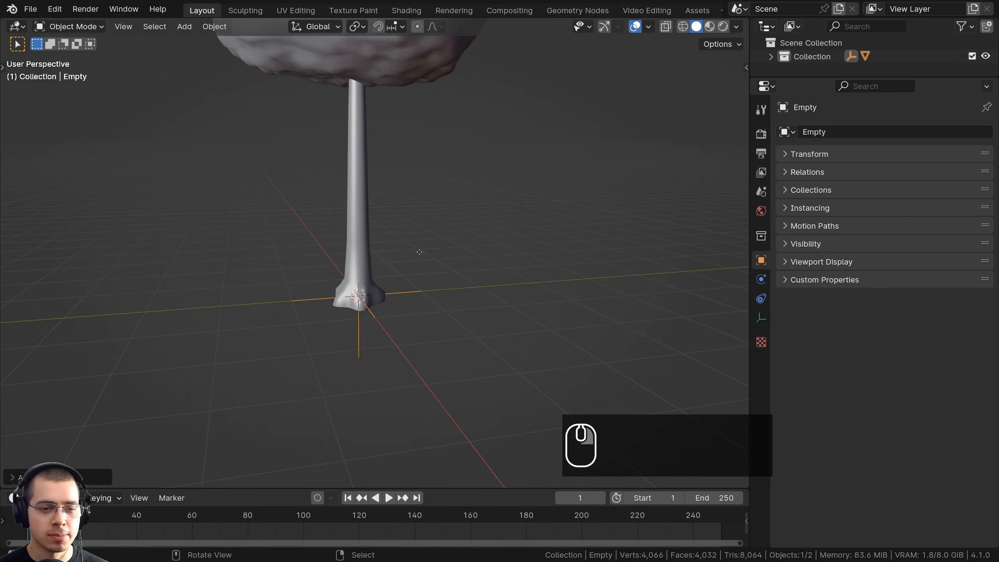
key(g)
right_click(402, 247)
scroll(404, 258, down, 3)
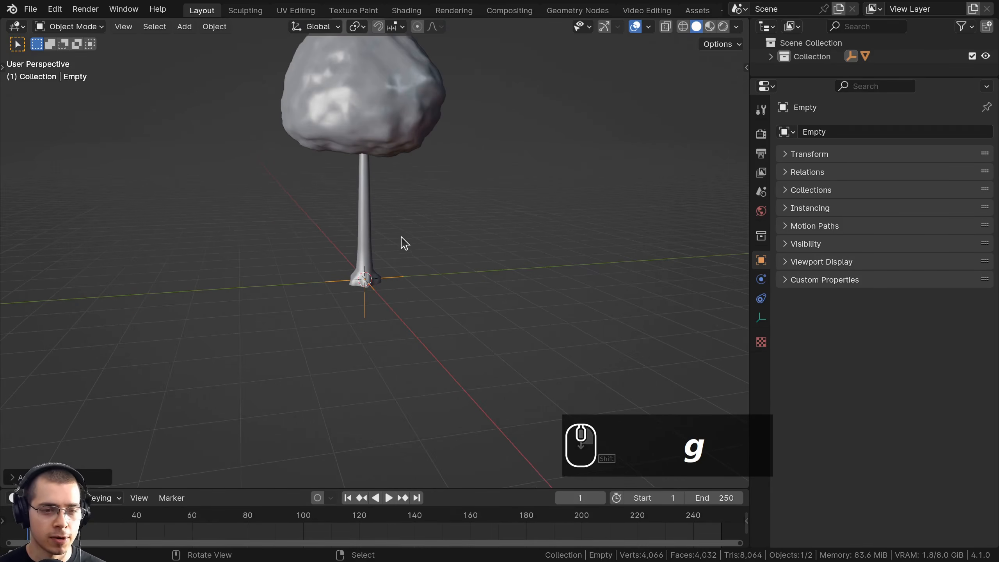
key(shift+a)
mouse_move(380, 219)
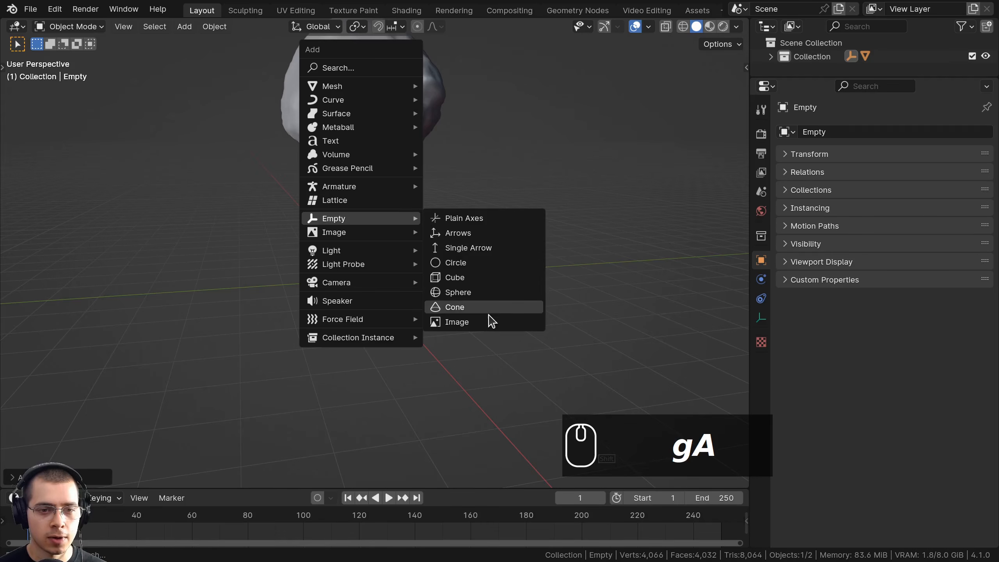
key(Escape)
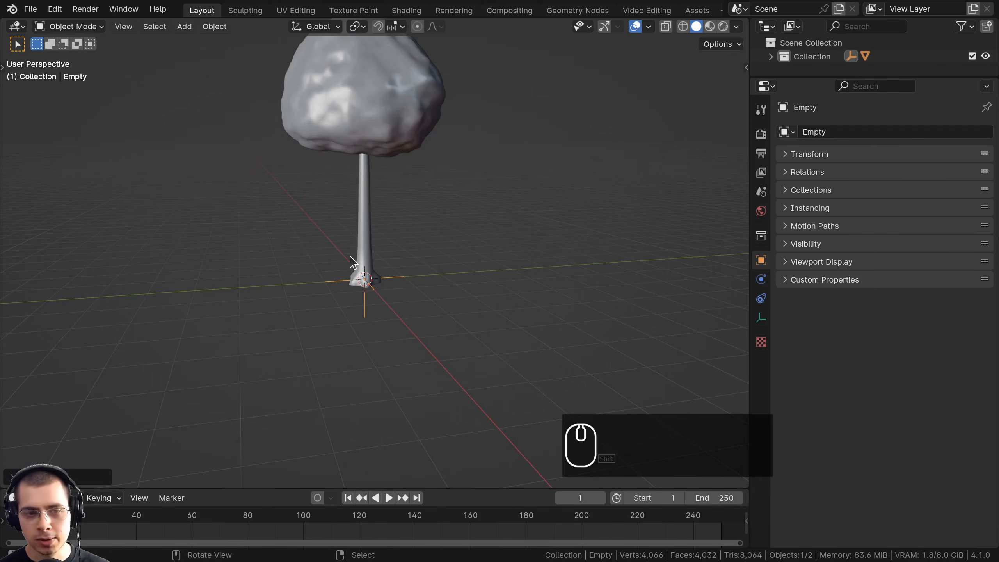
Step: Switch the viewport to the top orthographic view with ample space around the tree
key(KP_7)
scroll(487, 288, down, 1)
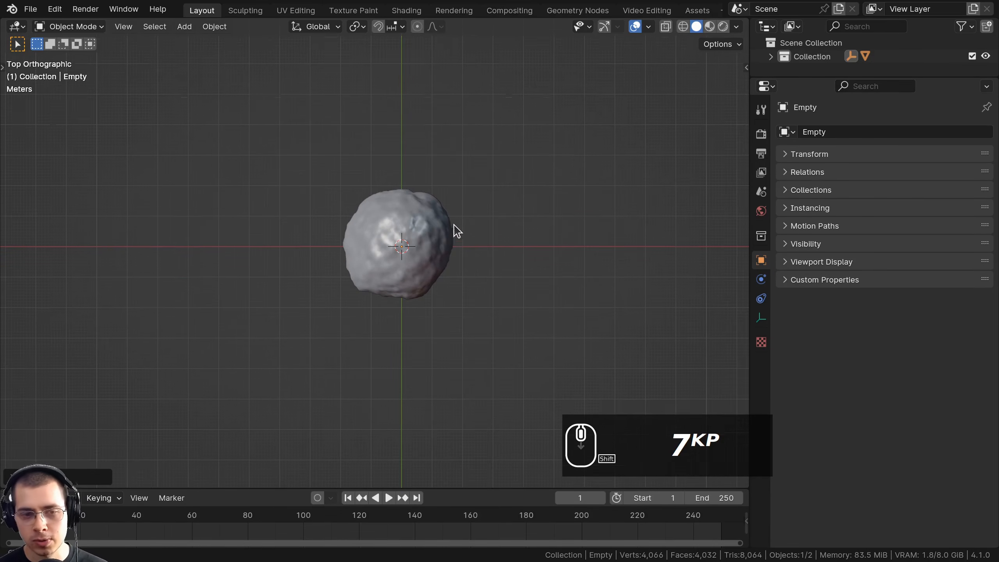
scroll(456, 230, down, 2)
key(KP_7)
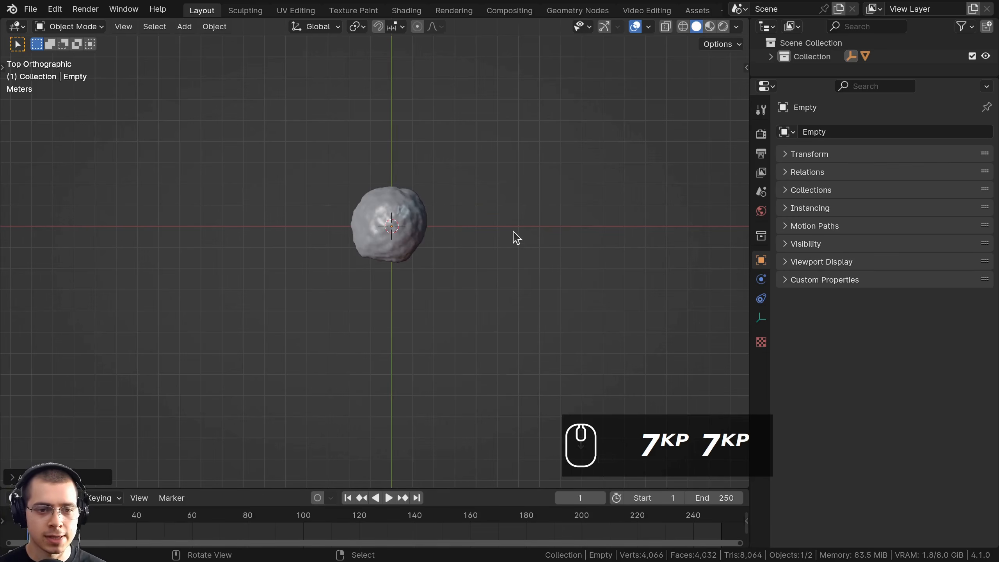
middle_drag(516, 237, 519, 199)
key(KP_7)
scroll(422, 276, down, 2)
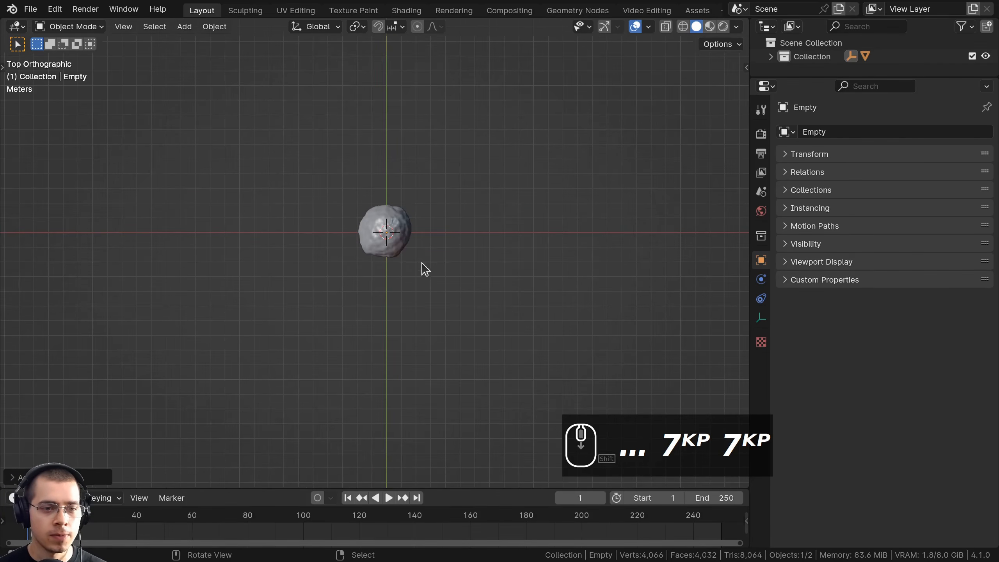
Step: Move the empty along the X axis to the tree's negative X side, well clear of the canopy
shift+middle_drag(421, 263, 443, 265)
key(g)
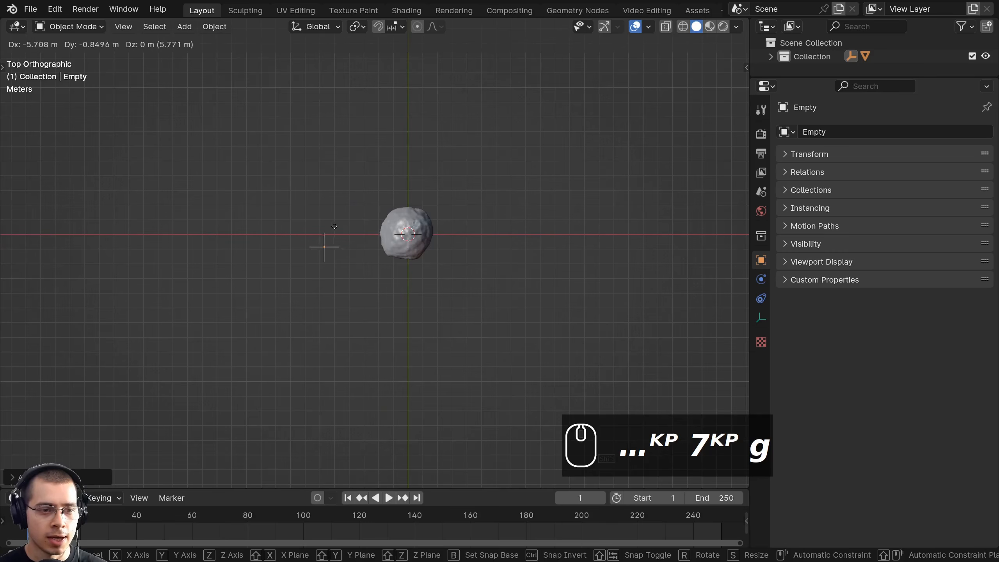
click(285, 219)
scroll(286, 220, down, 4)
scroll(319, 241, up, 1)
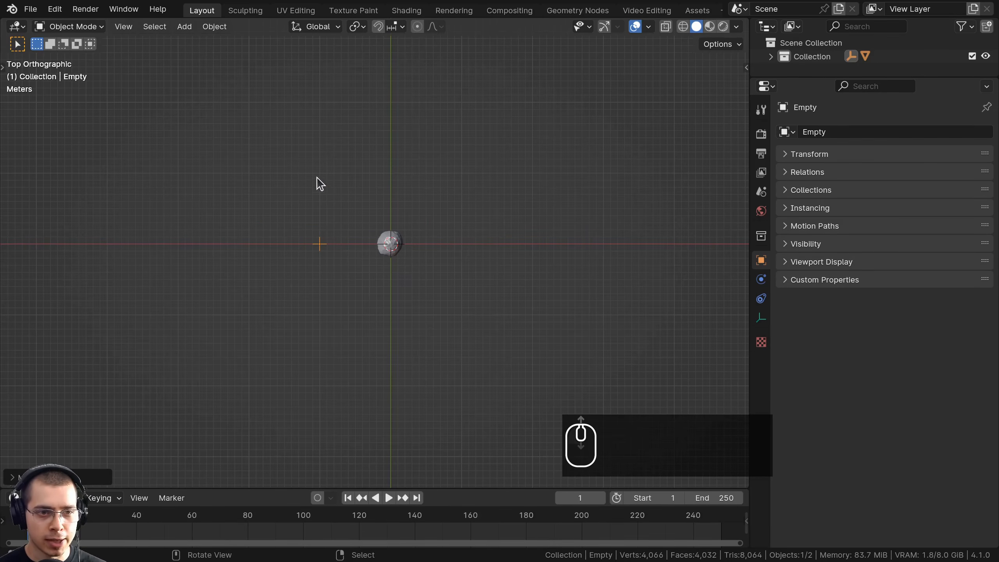
scroll(350, 256, up, 3)
key(g)
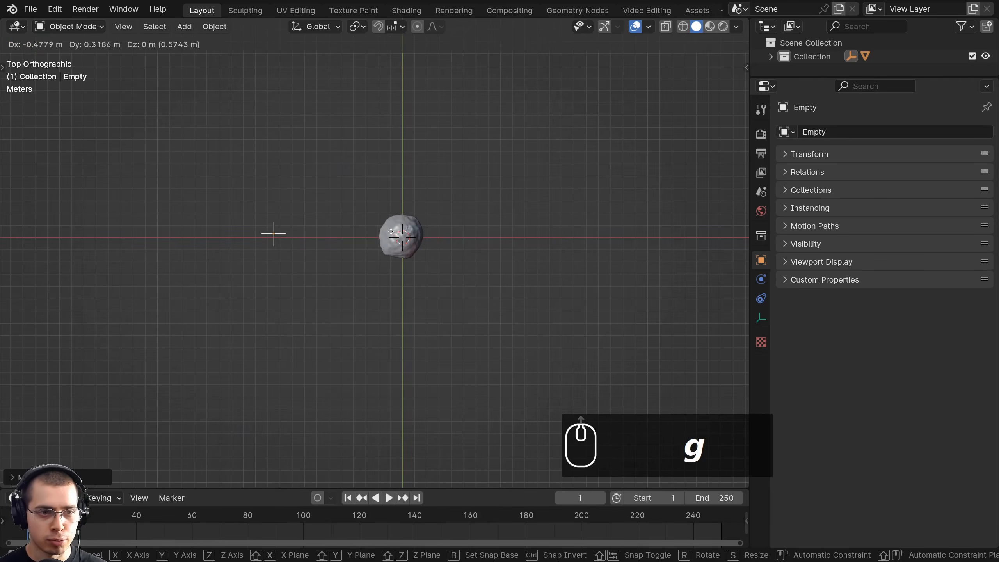
click(398, 234)
key(ctrl+z)
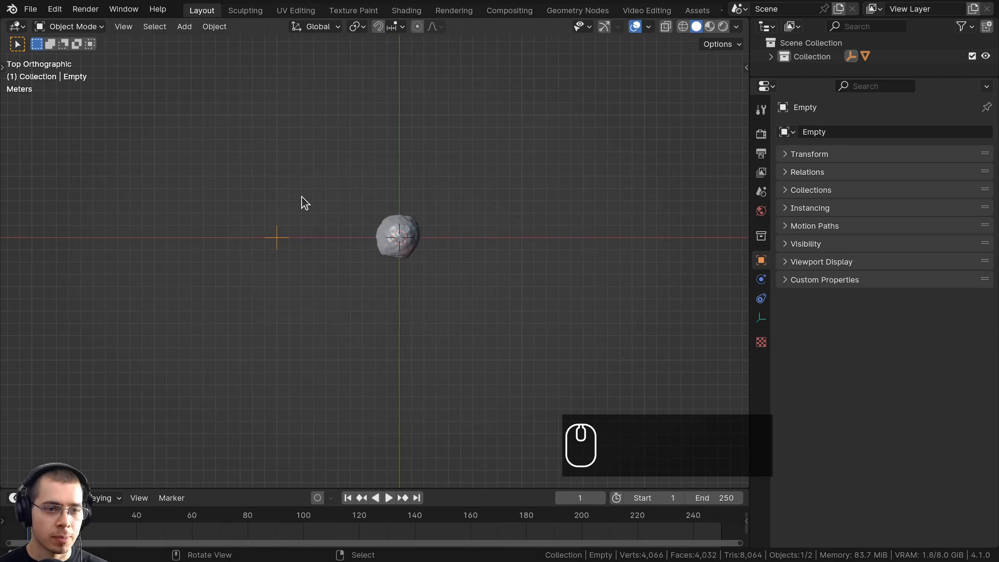
Step: Insert a Location keyframe for the empty at frame 1
key(k)
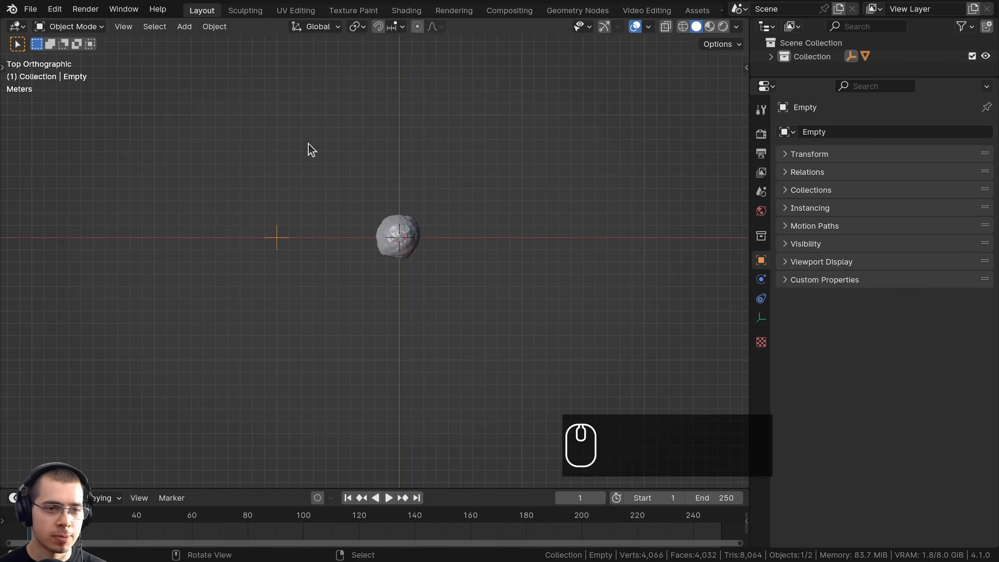
key(k)
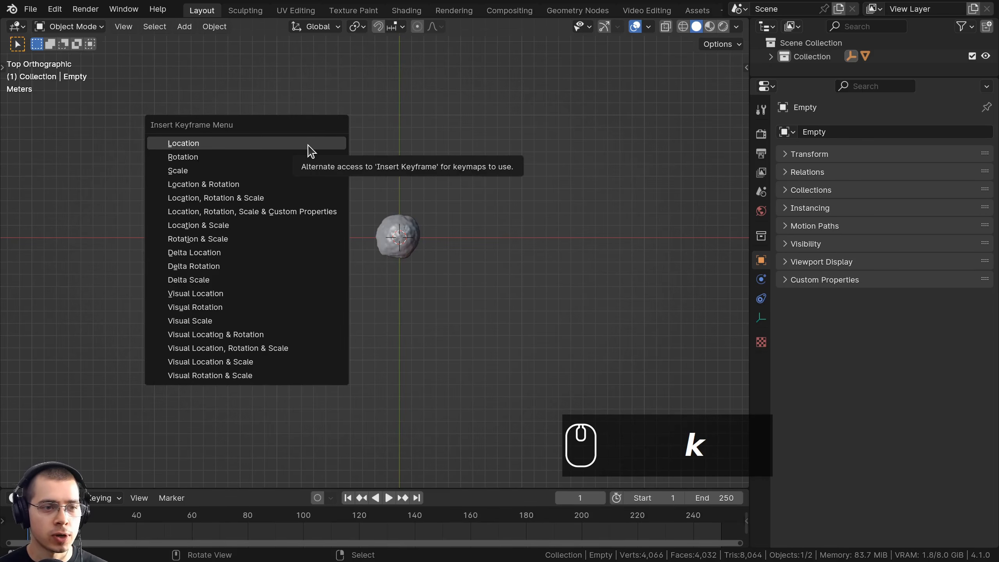
click(168, 143)
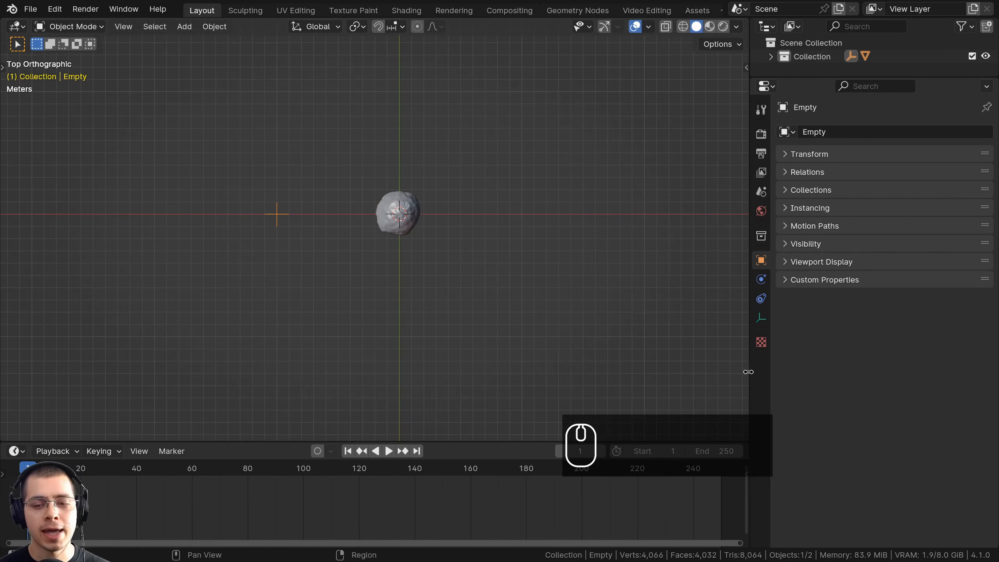
Step: Widen the viewport area, set the scene's end frame to 500 and go to frame 501
drag(748, 372, 813, 372)
drag(535, 440, 460, 472)
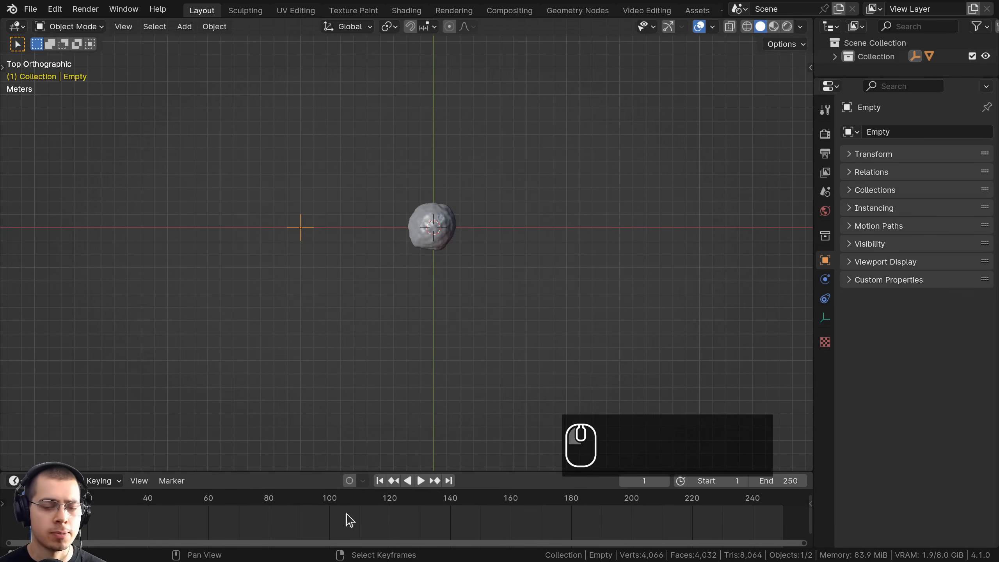
double_click(785, 479)
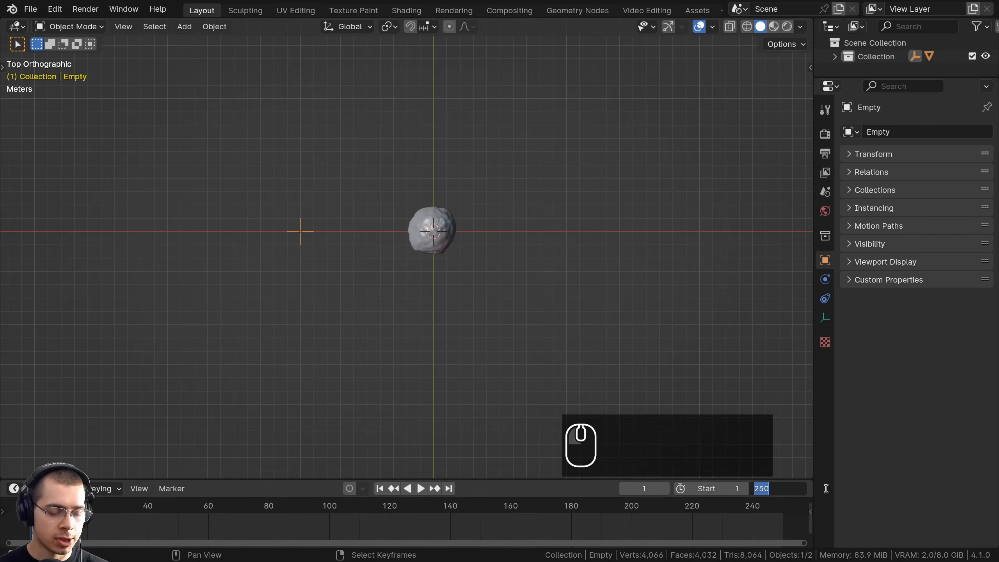
text(500)
key(Return)
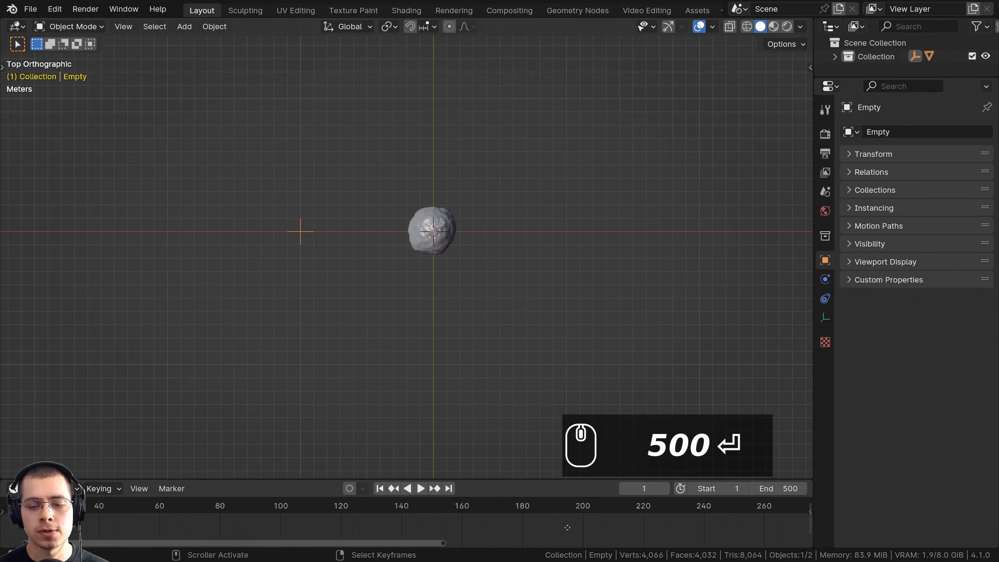
scroll(703, 535, down, 6)
scroll(574, 525, up, 2)
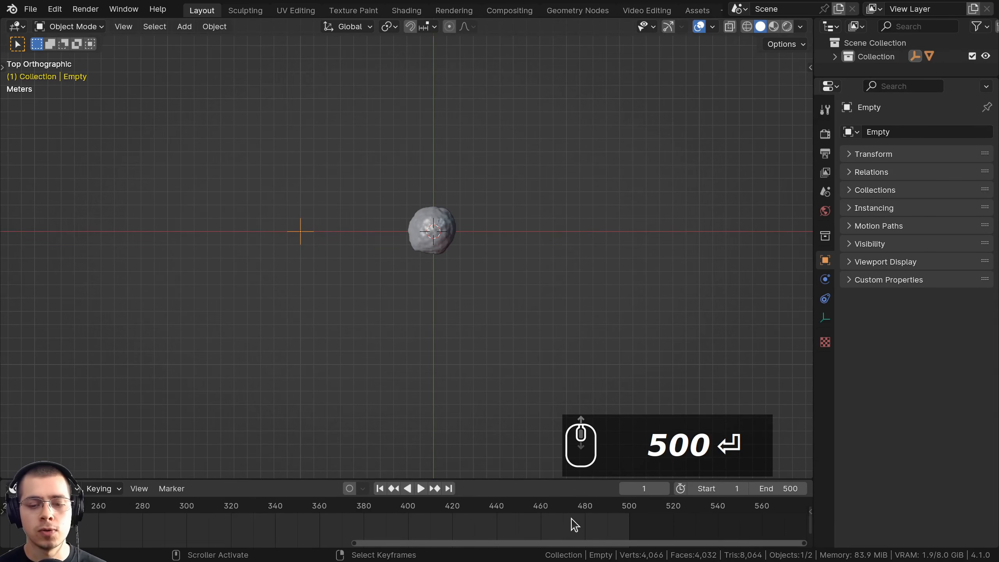
drag(609, 513, 630, 511)
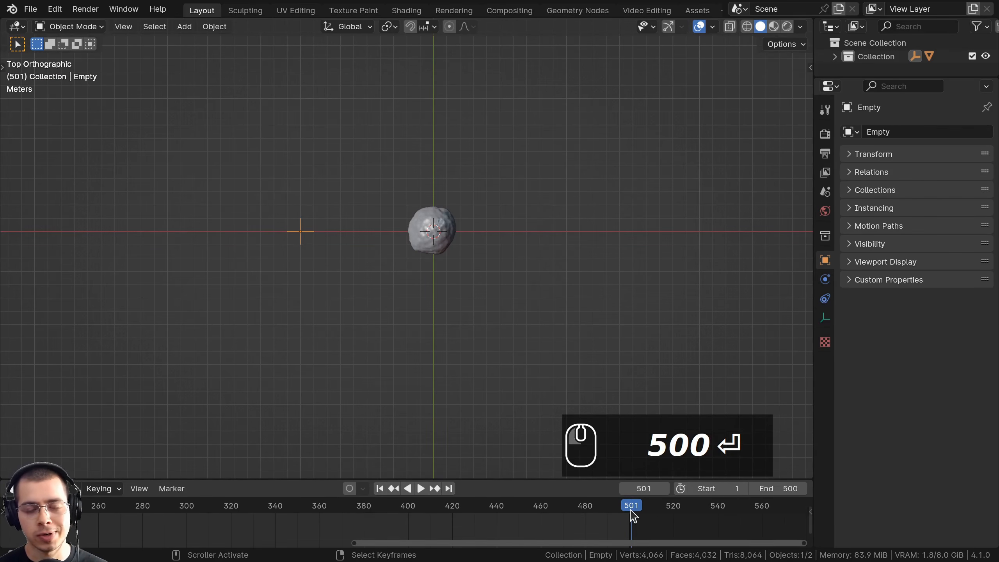
scroll(511, 523, down, 4)
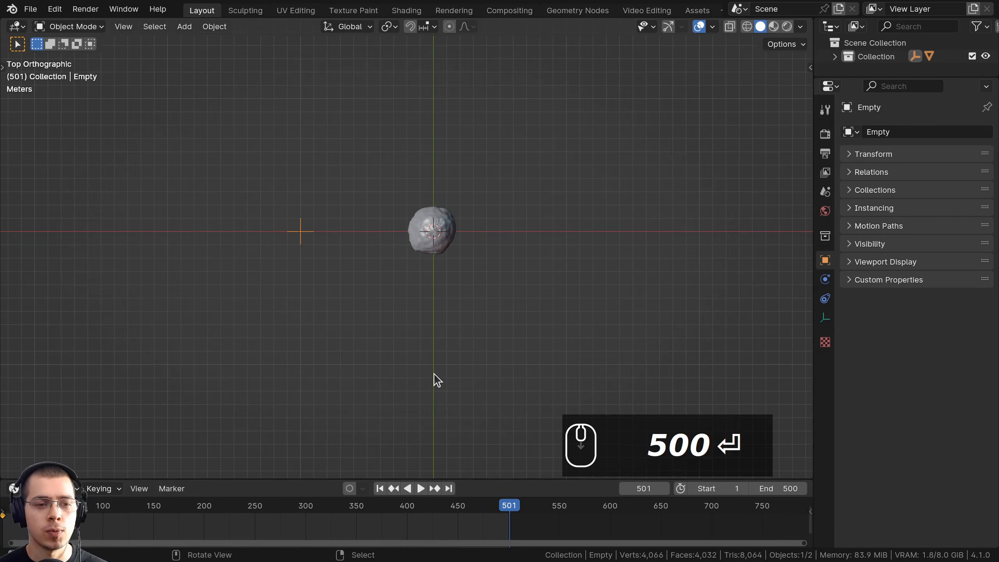
Step: Move the empty along X past the tree to its far positive side and insert a Location keyframe at frame 501
scroll(283, 222, up, 2)
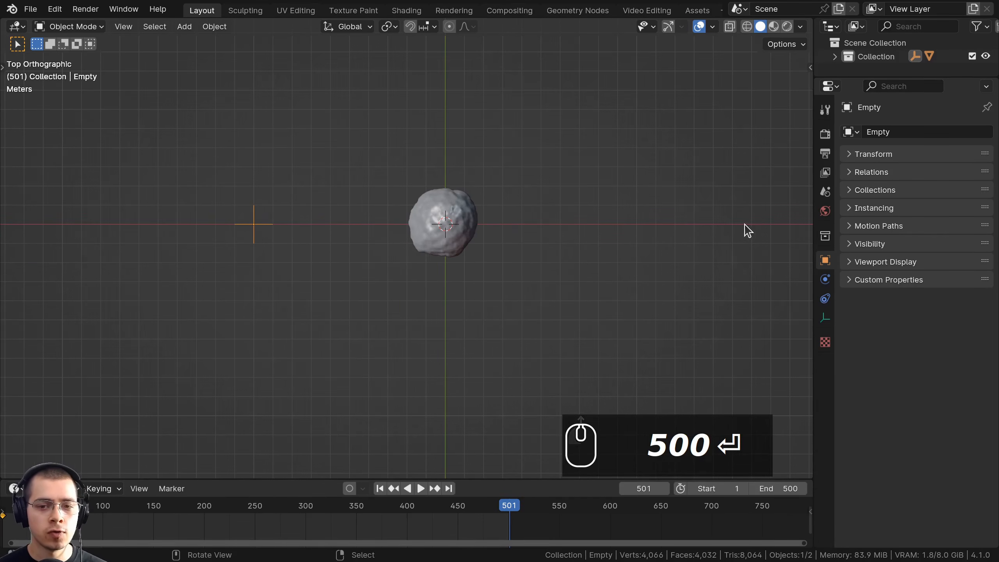
scroll(744, 228, down, 2)
scroll(409, 272, down, 2)
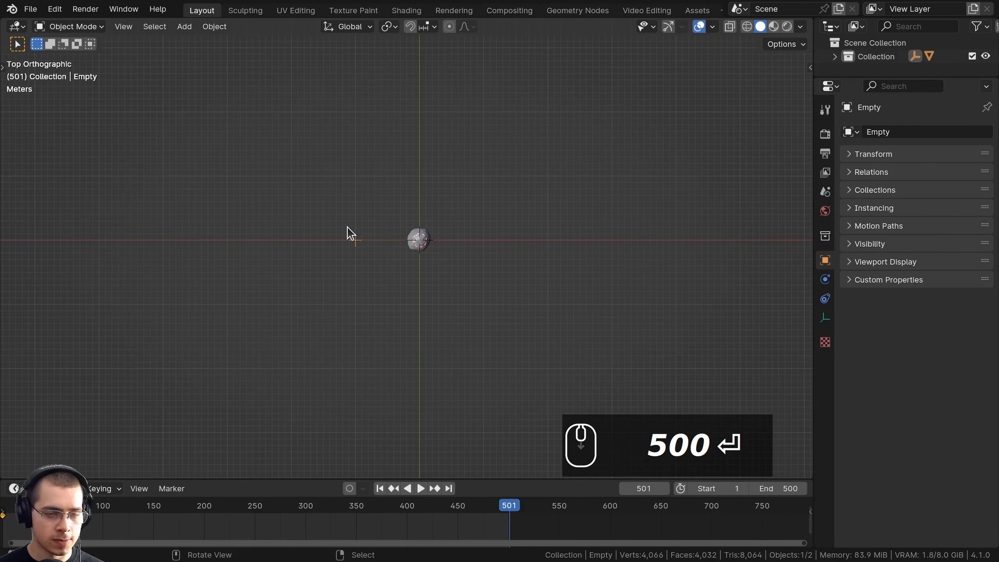
key(g)
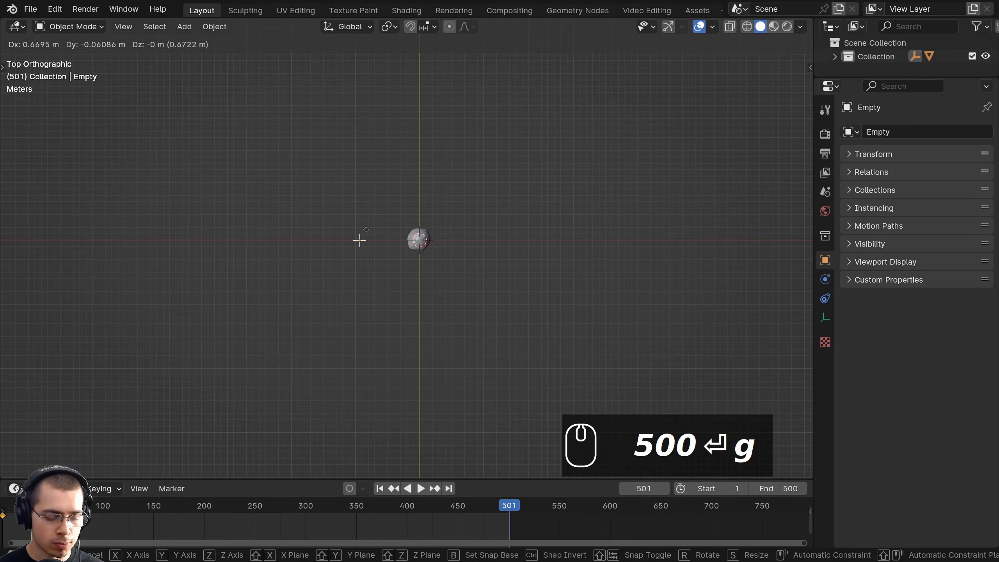
key(x)
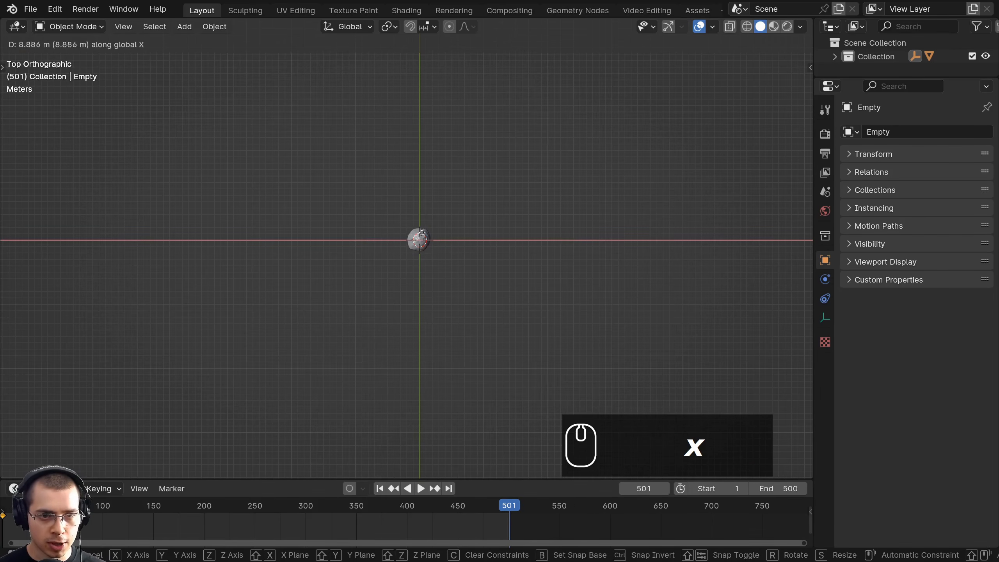
click(554, 233)
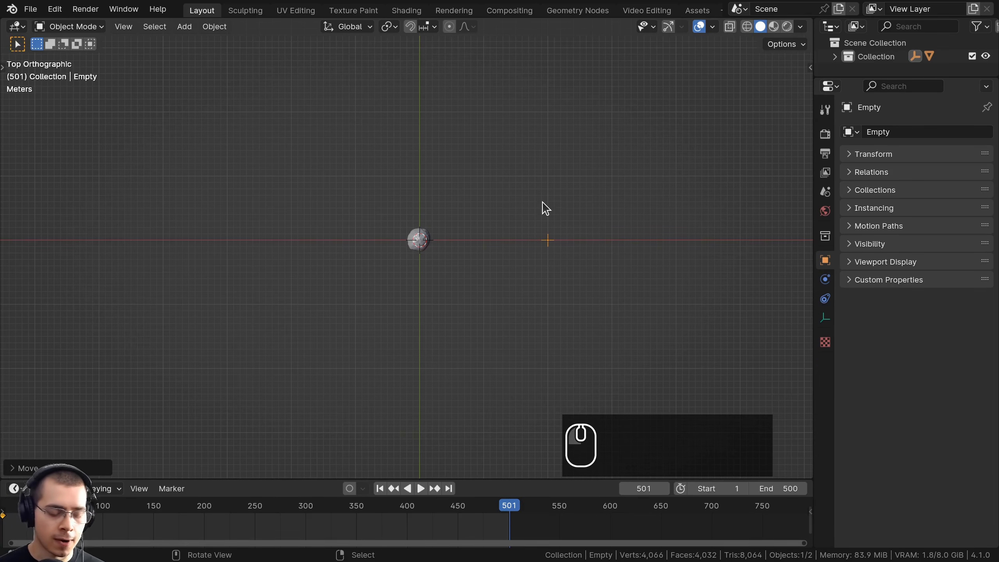
key(k)
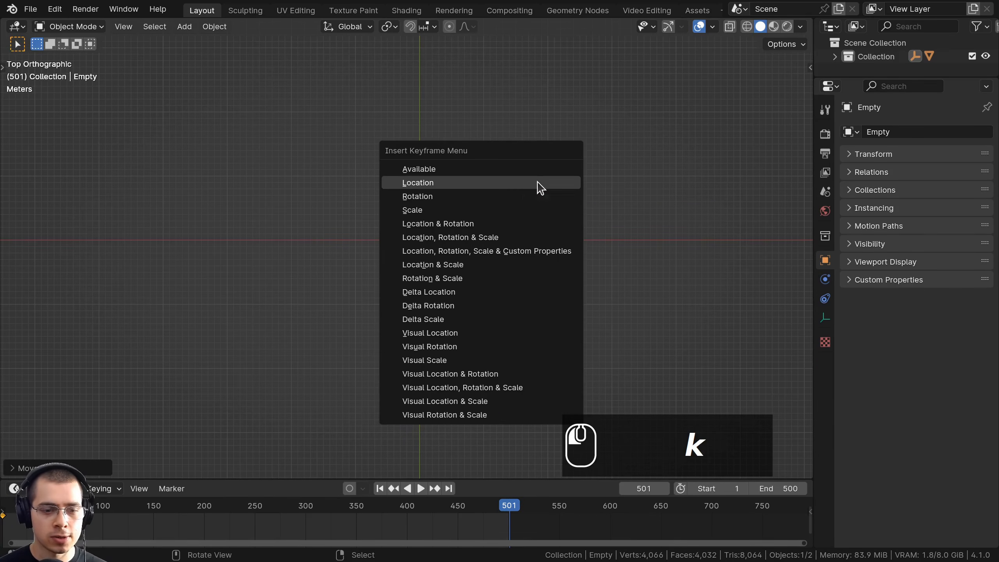
click(538, 187)
Step: Play and scrub the animation to examine how the empty's speed changes between its two keyframes
scroll(479, 516, down, 4)
scroll(551, 531, up, 1)
key(space)
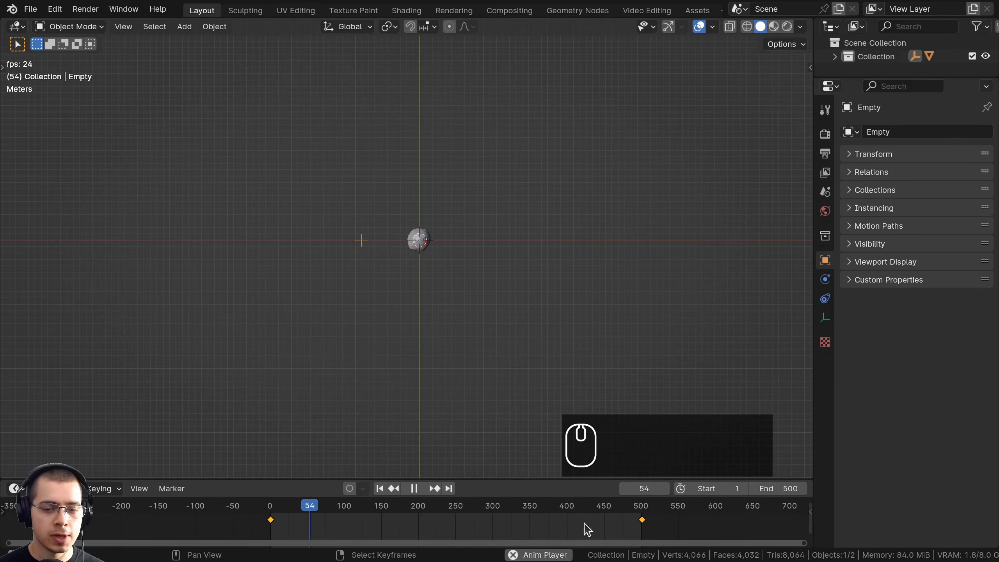
scroll(264, 278, up, 2)
scroll(407, 247, up, 1)
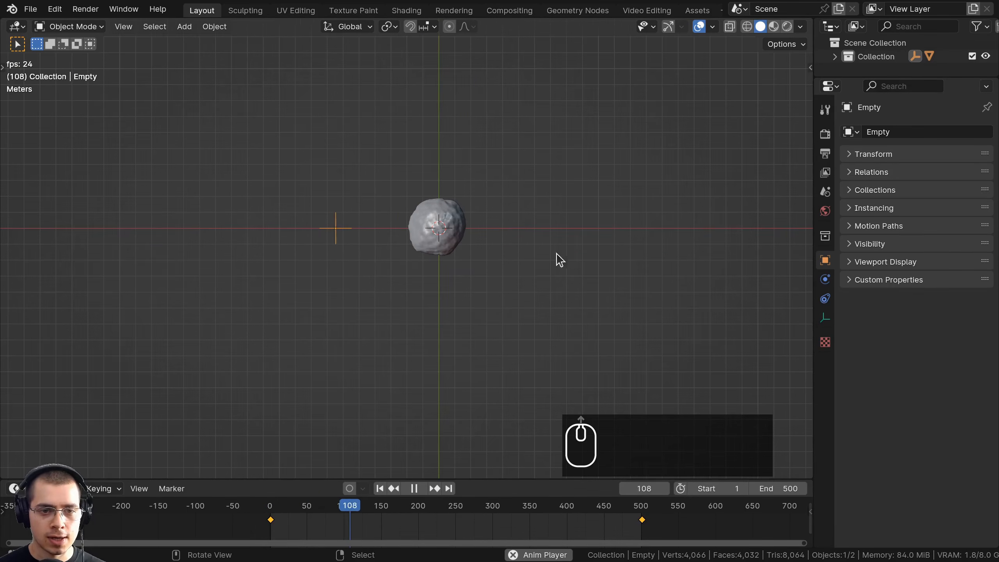
click(282, 506)
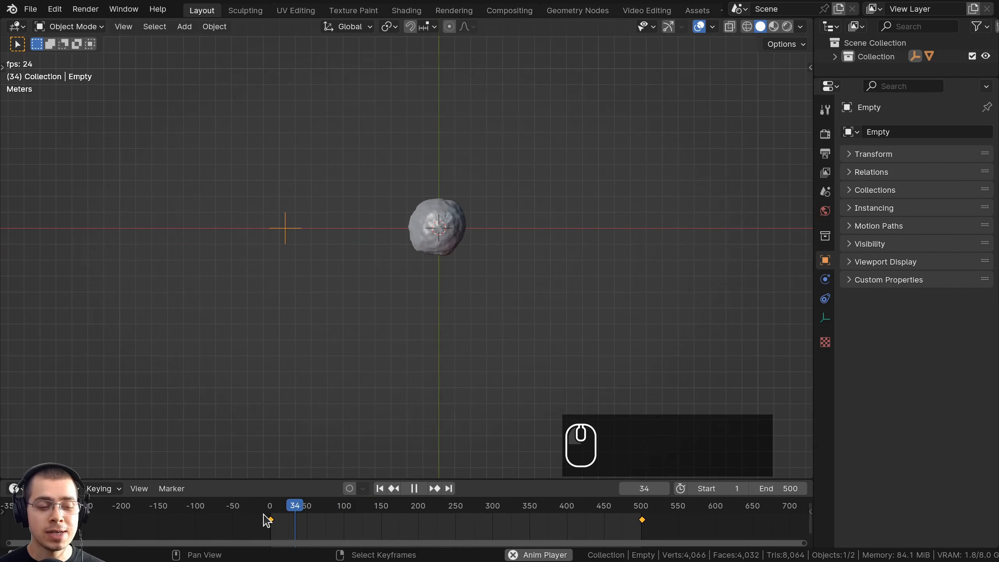
click(267, 507)
drag(302, 511, 442, 516)
click(601, 512)
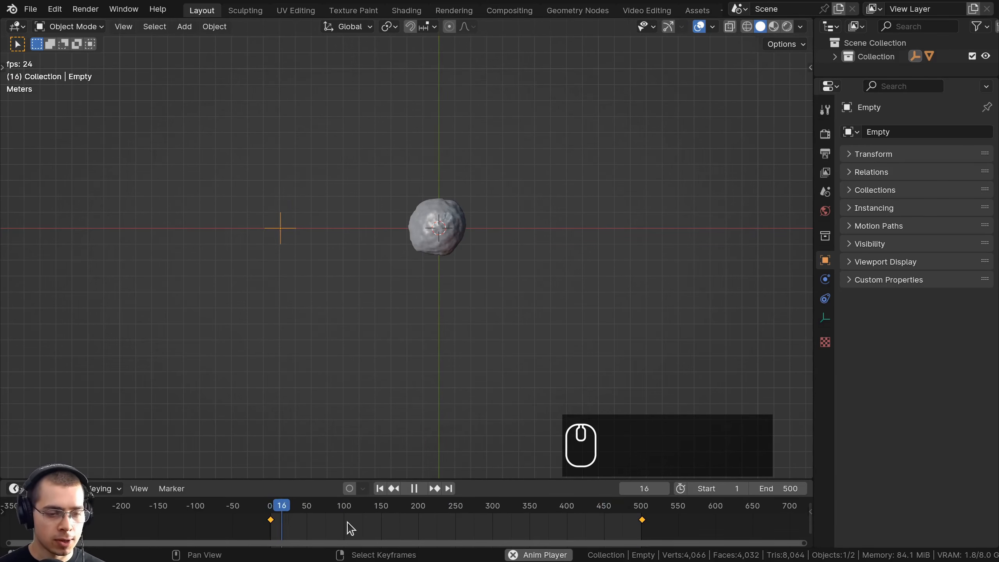
Step: Set the interpolation of all the empty's keyframes to Linear and save the file
key(a)
key(a)
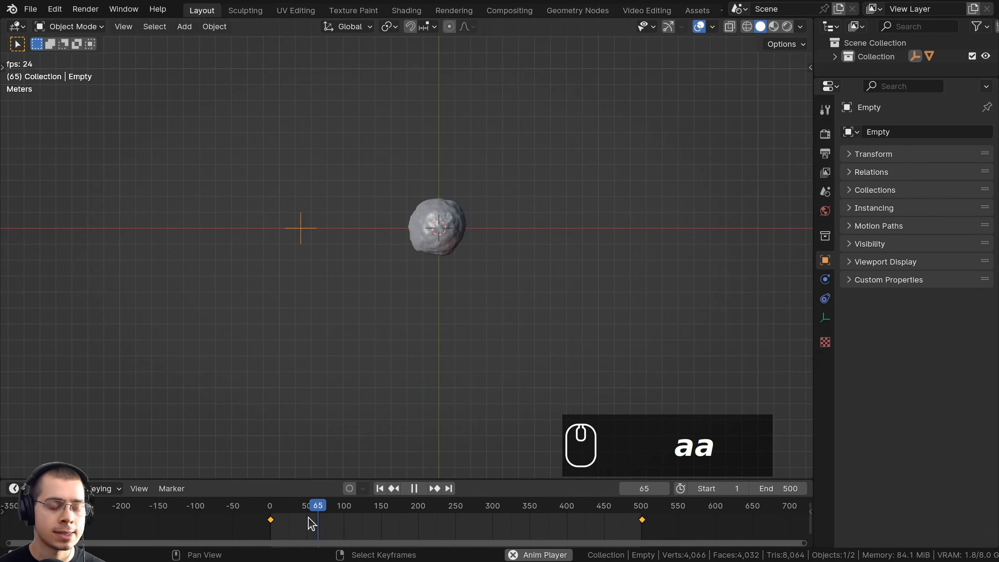
key(t)
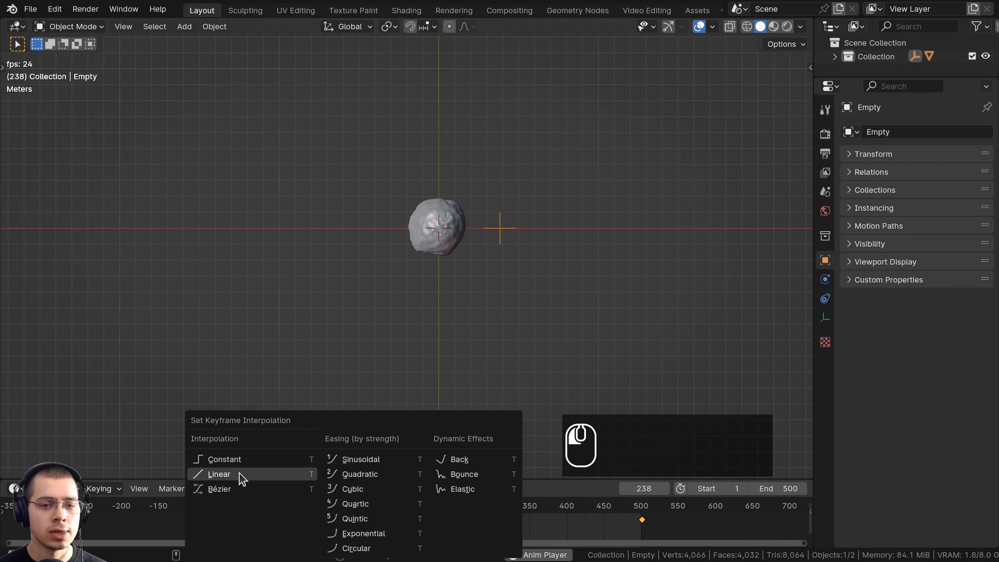
click(220, 474)
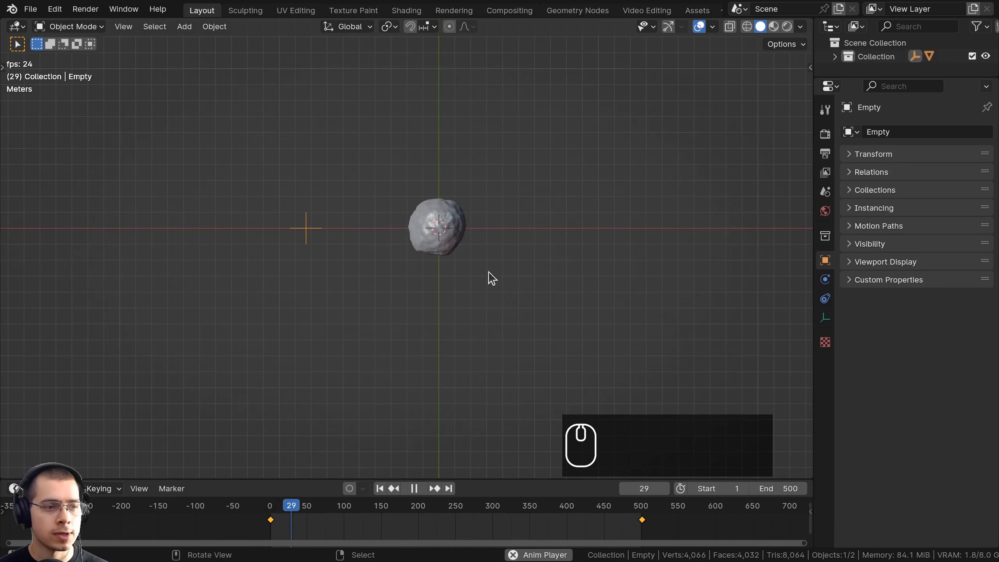
key(ctrl+s)
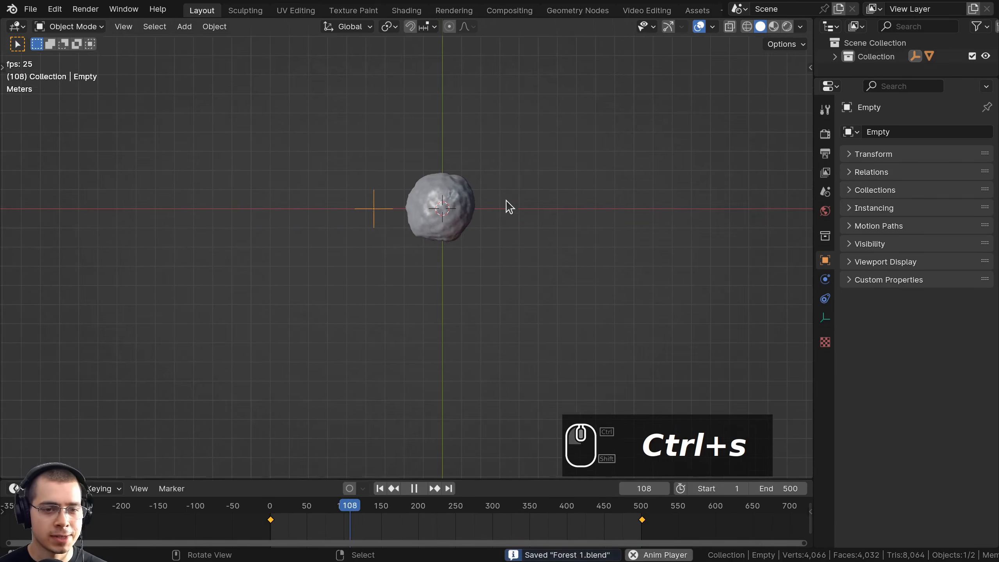
Step: Select the tree and add a Displace modifier to it
middle_drag(502, 232, 488, 198)
key(ctrl+b)
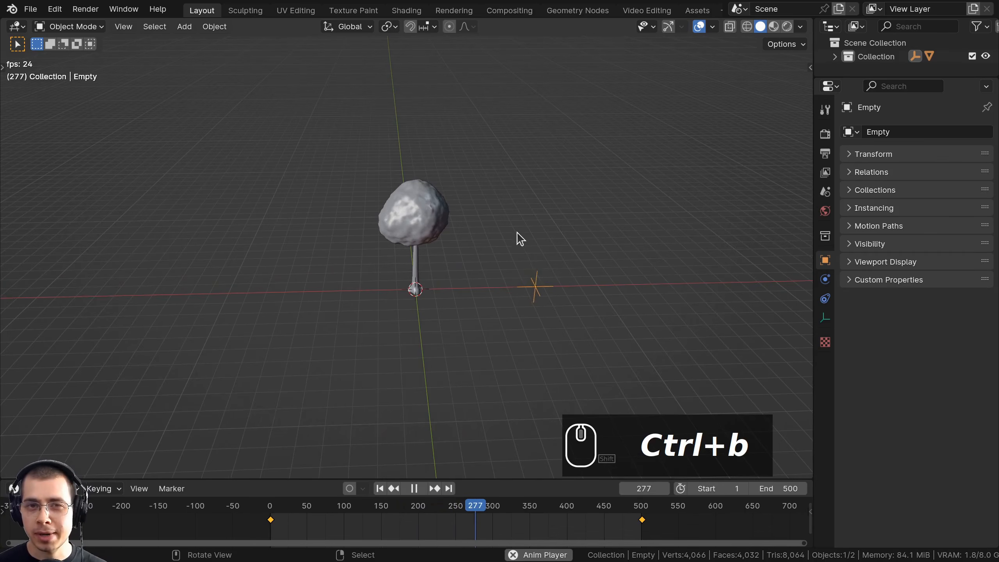
scroll(478, 230, up, 4)
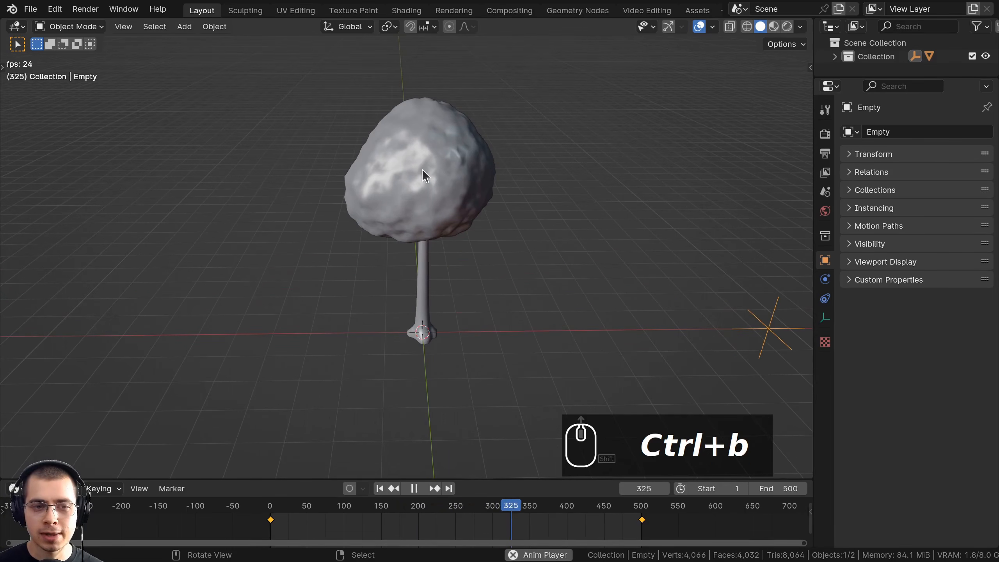
middle_drag(421, 169, 417, 205)
click(379, 161)
click(911, 134)
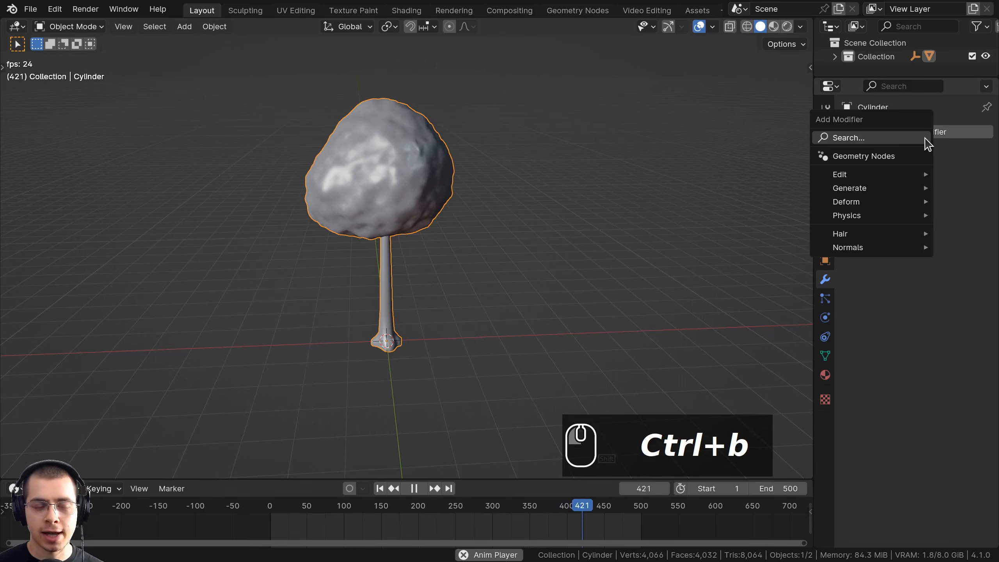
text(dis)
key(Return)
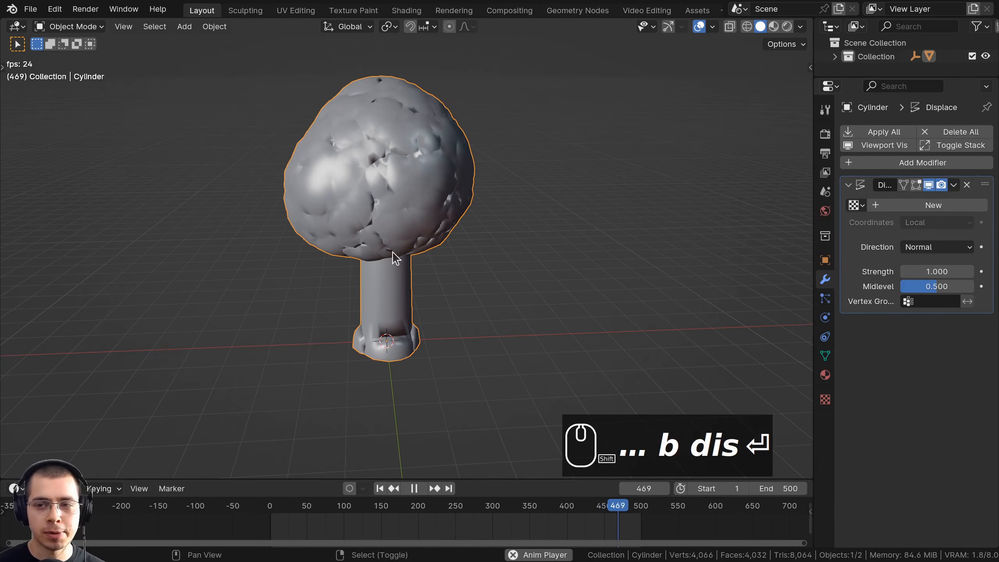
Step: Create a new texture for the tree's Displace modifier and name it Tree Wind Noise
shift+middle_drag(391, 252, 444, 299)
click(887, 205)
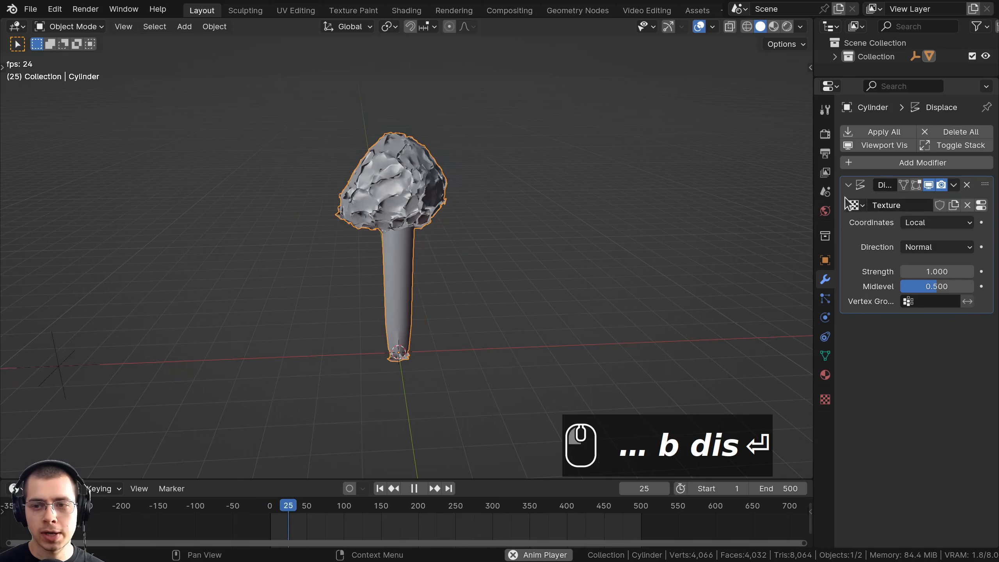
drag(815, 182, 727, 182)
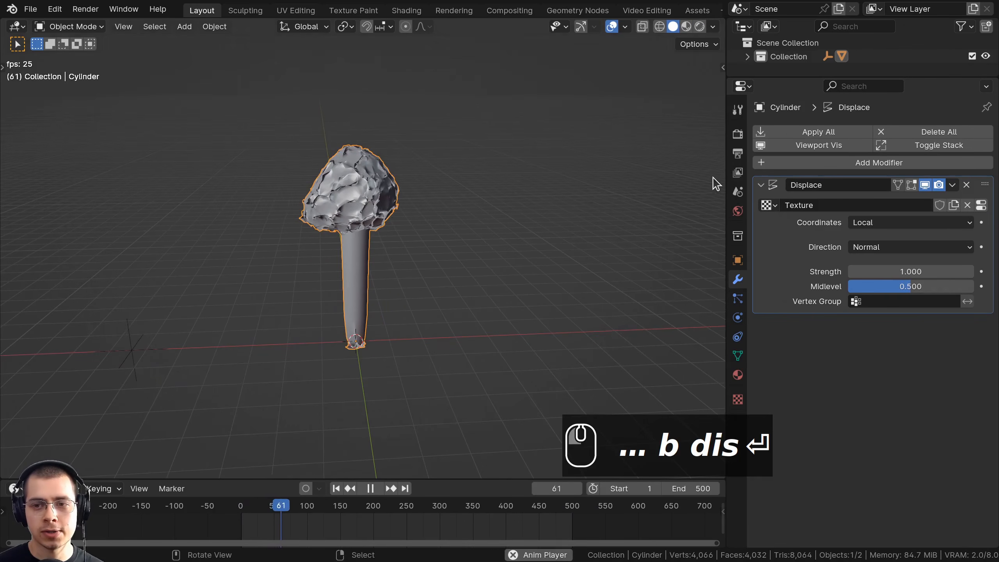
click(804, 205)
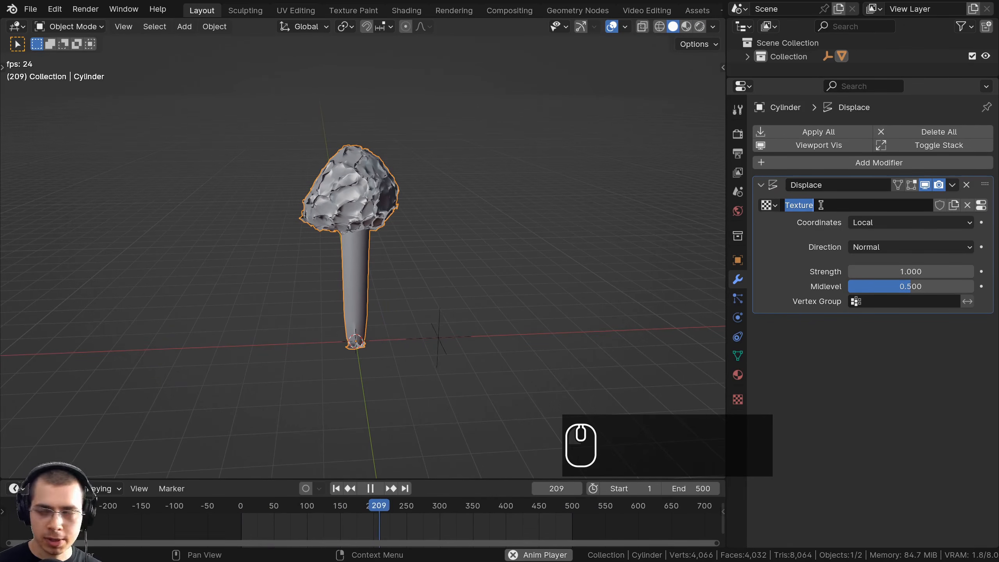
text(Tre)
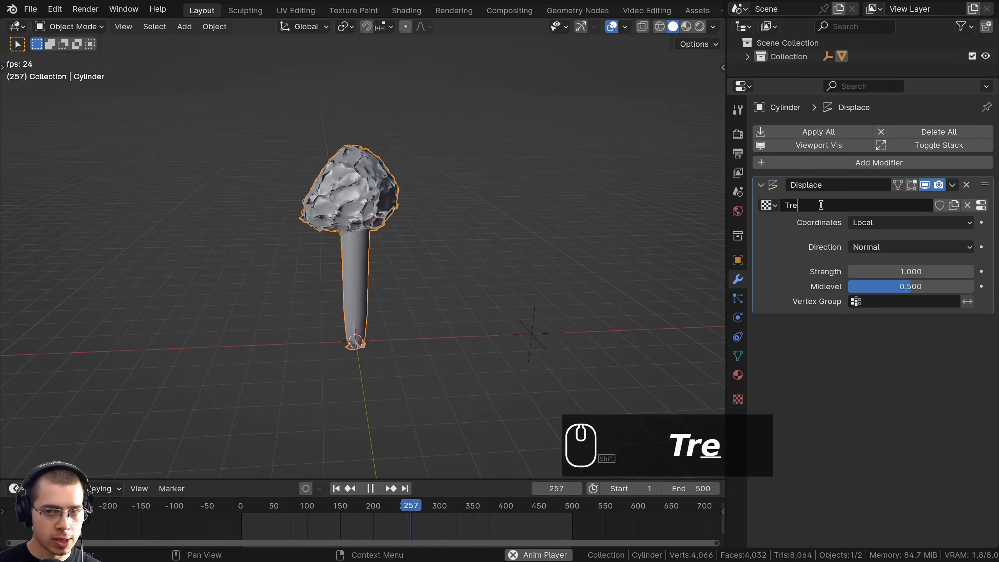
text(e Wind Noise)
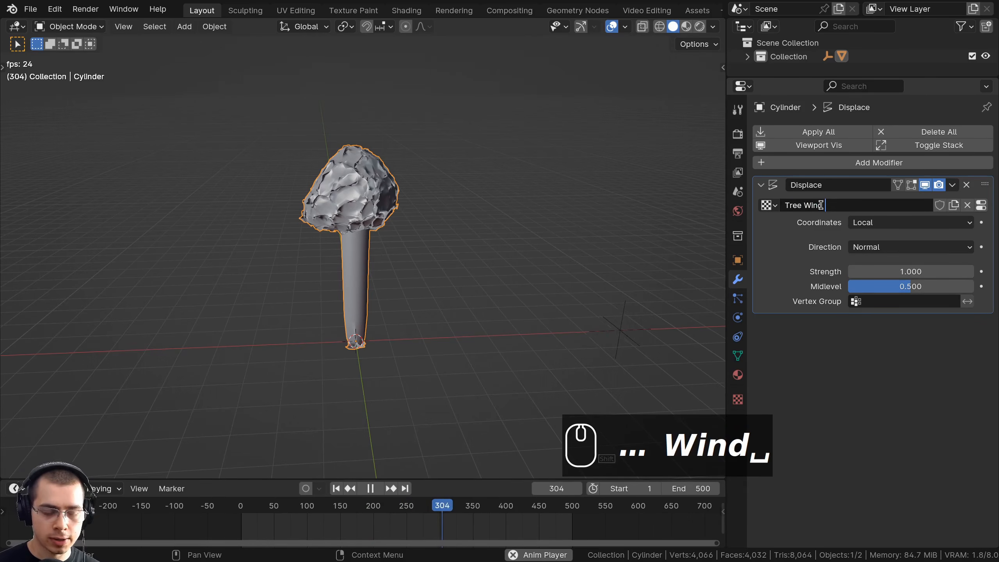
key(Return)
Step: Change the Tree Wind Noise texture type to Clouds with a size of 6 and return to the tree's modifier settings
scroll(372, 196, up, 2)
scroll(371, 196, up, 2)
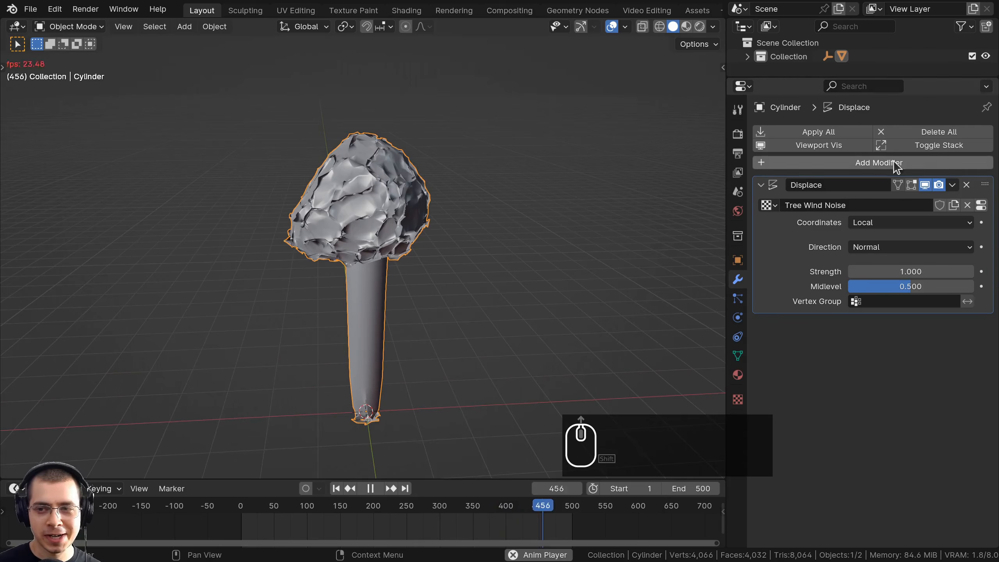
click(984, 206)
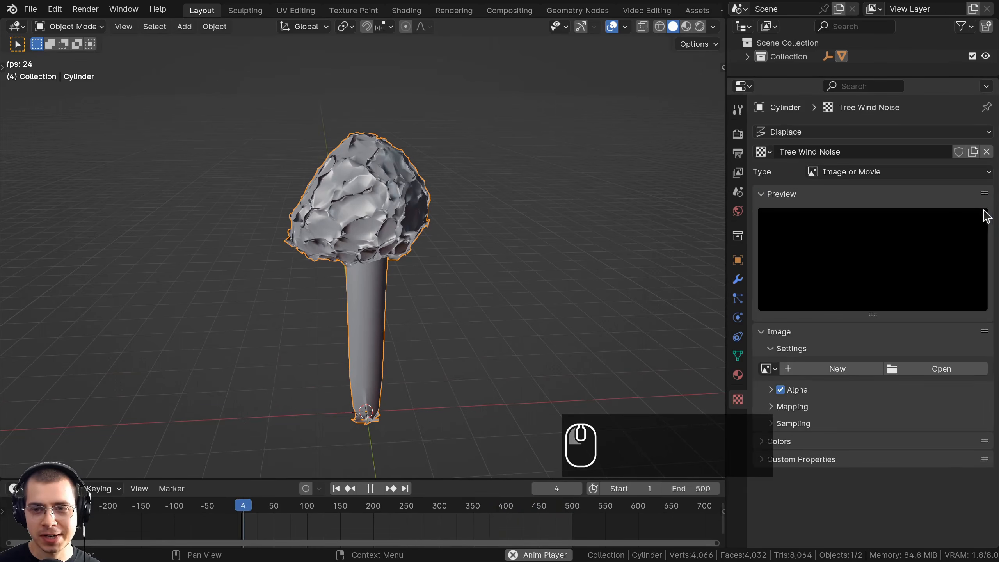
click(842, 174)
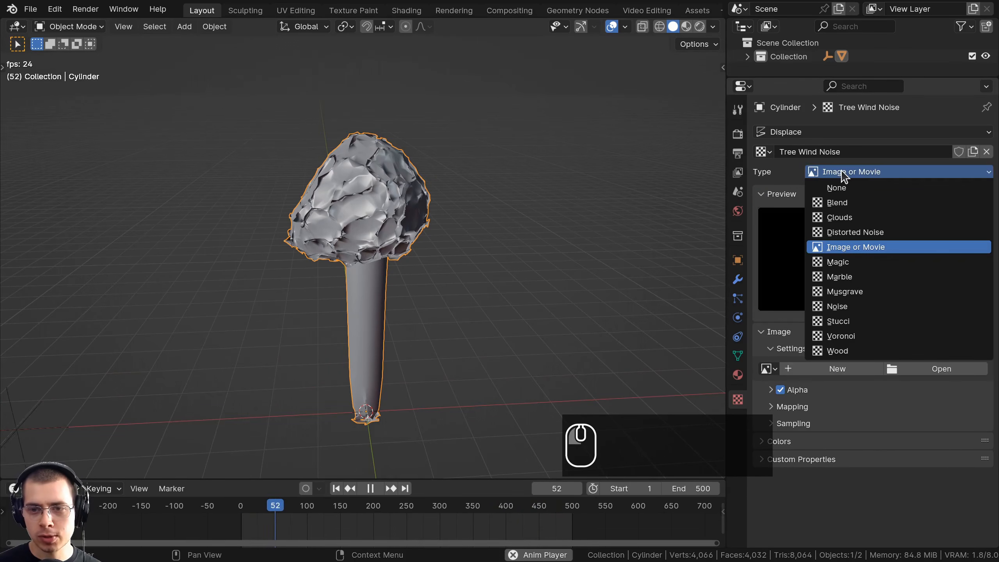
click(831, 218)
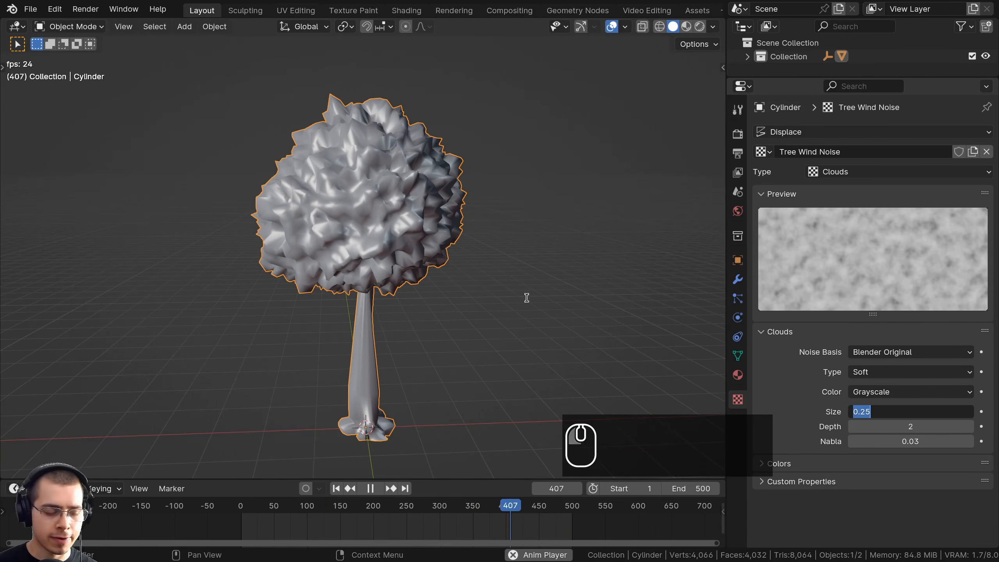
text(6)
key(Return)
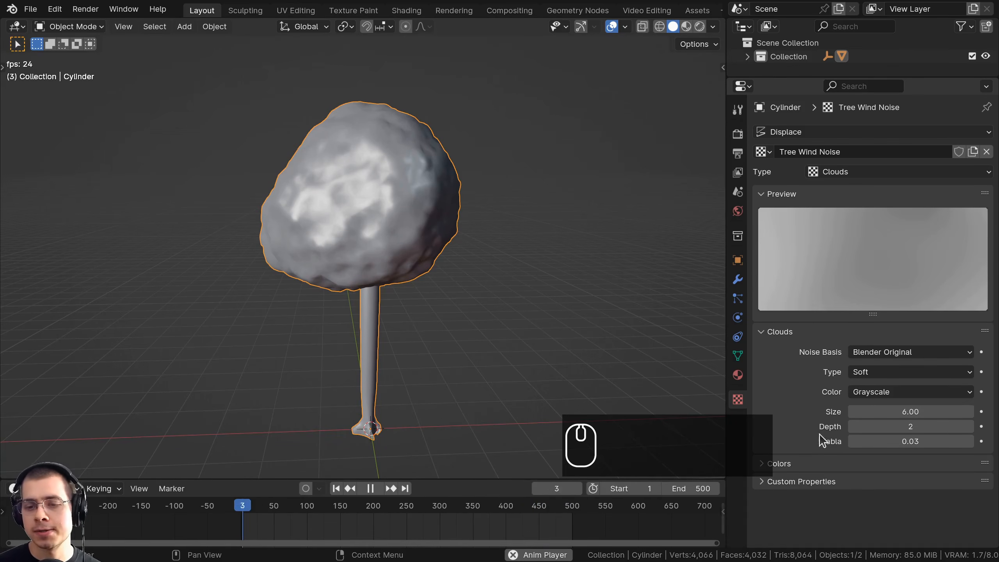
click(737, 281)
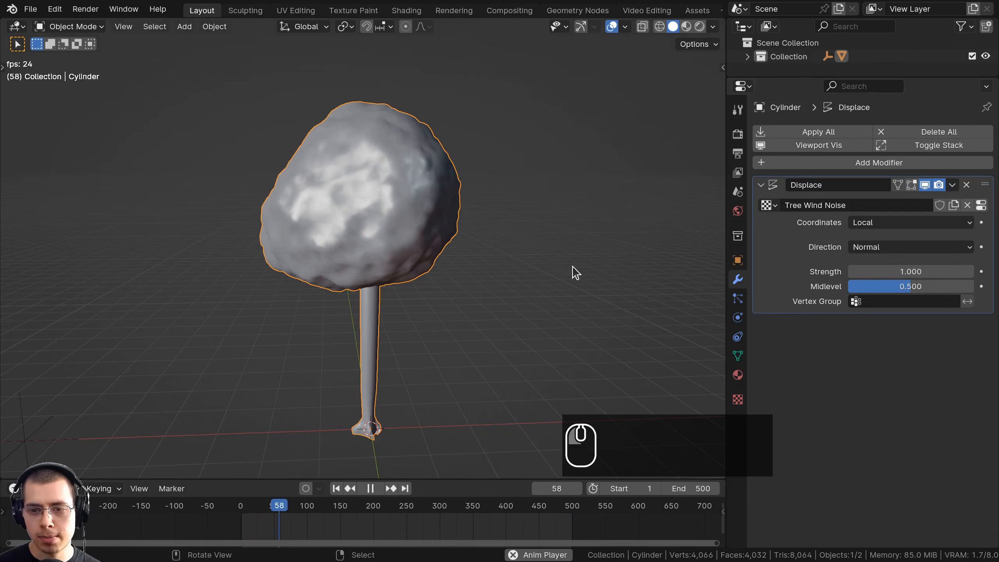
Step: Try a Displace strength of 3 and examine the deformed tree from several angles
shift+middle_drag(570, 272, 403, 234)
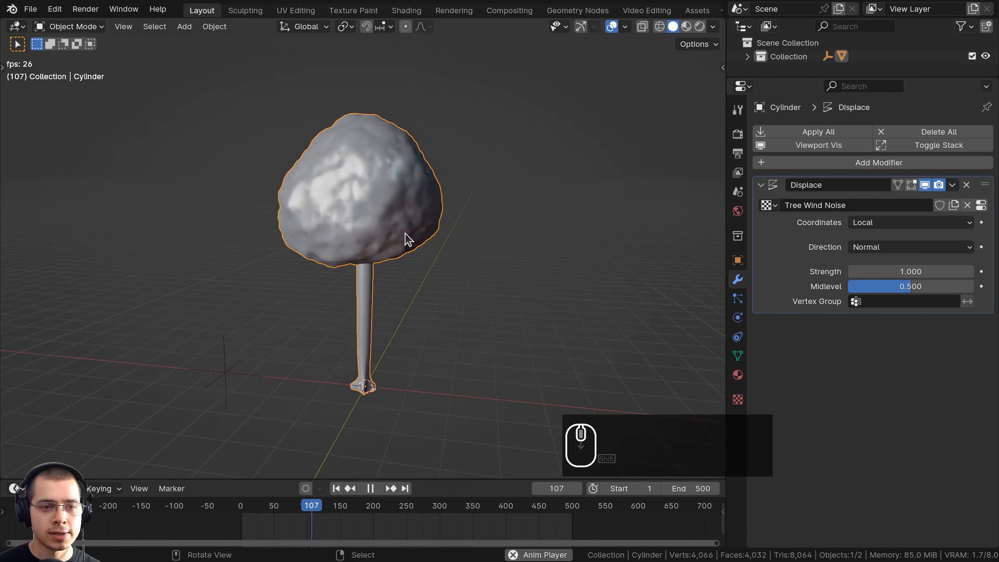
scroll(403, 233, up, 1)
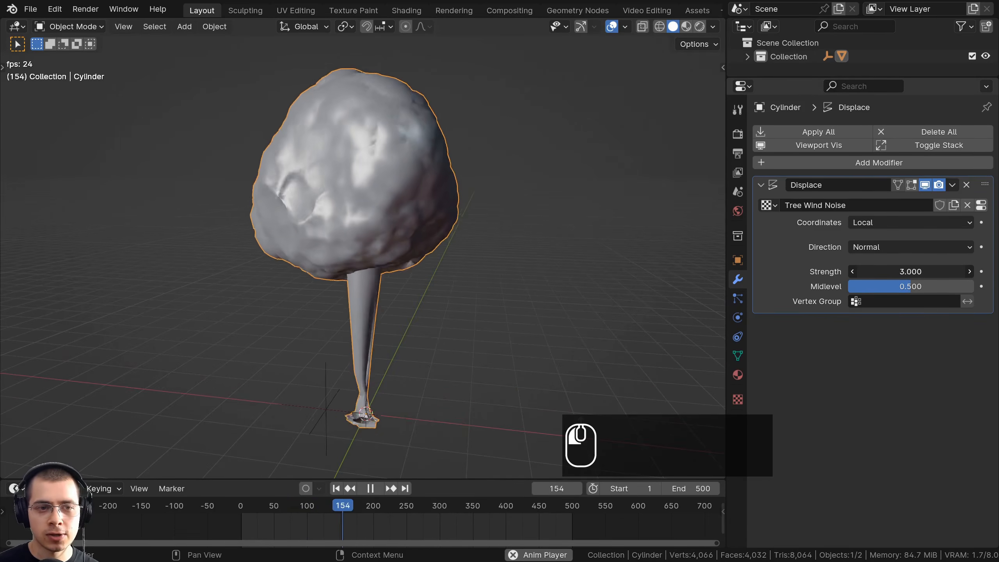
scroll(321, 143, down, 2)
scroll(384, 227, up, 2)
middle_drag(353, 218, 414, 237)
scroll(360, 222, down, 1)
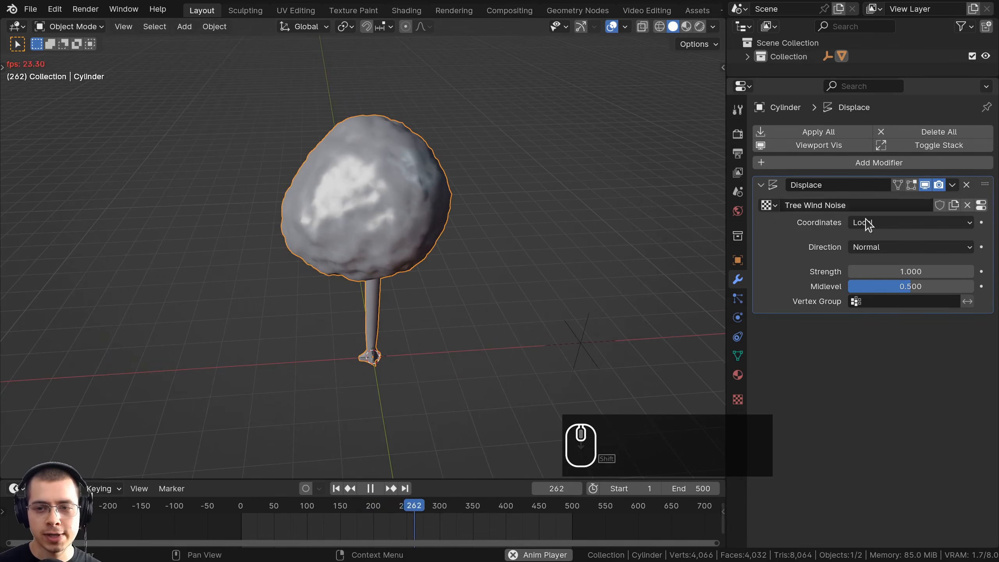
Step: Set the Displace modifier's texture coordinates to Object and choose the Empty as the coordinate object
click(858, 223)
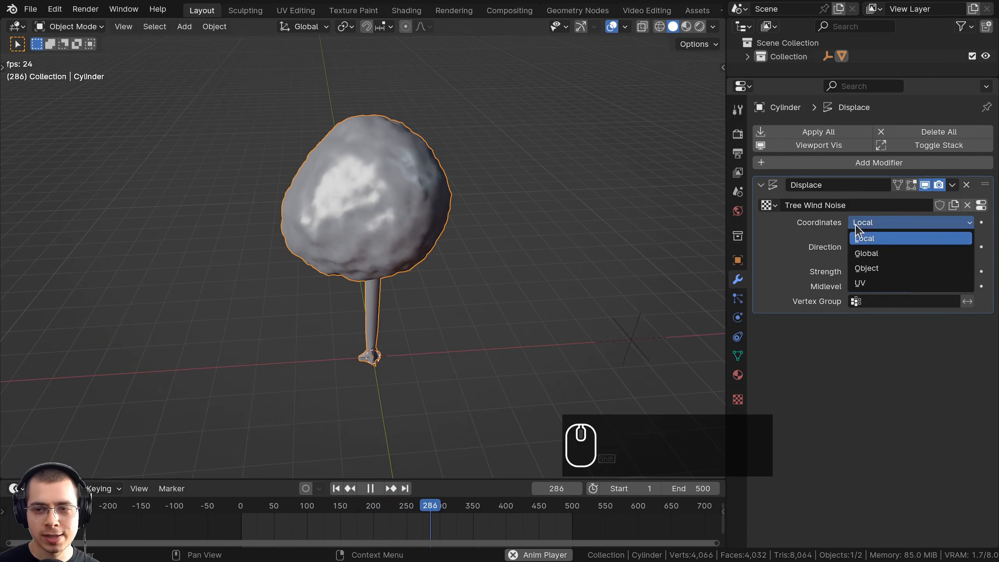
click(867, 268)
scroll(649, 247, down, 3)
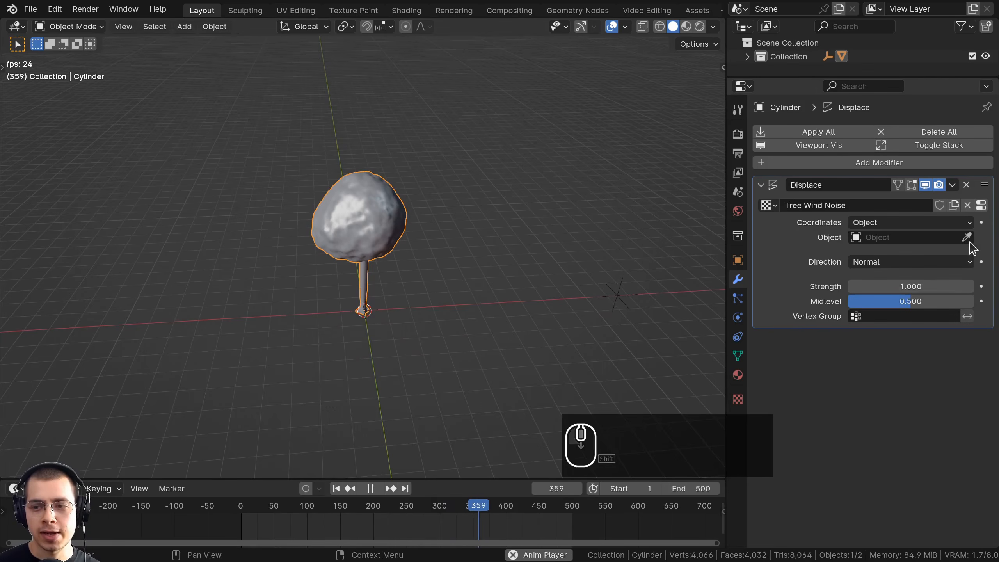
click(897, 237)
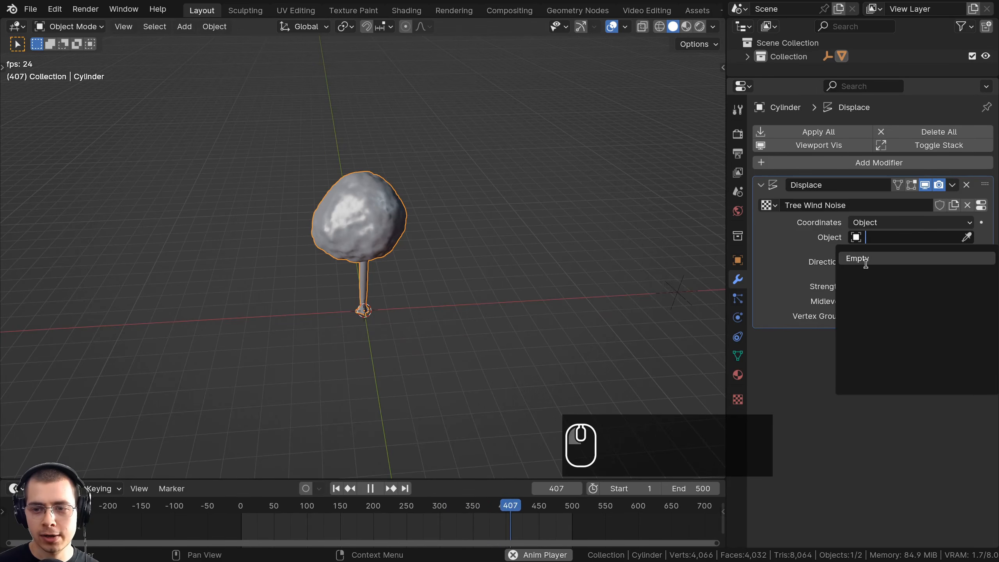
click(979, 238)
click(967, 237)
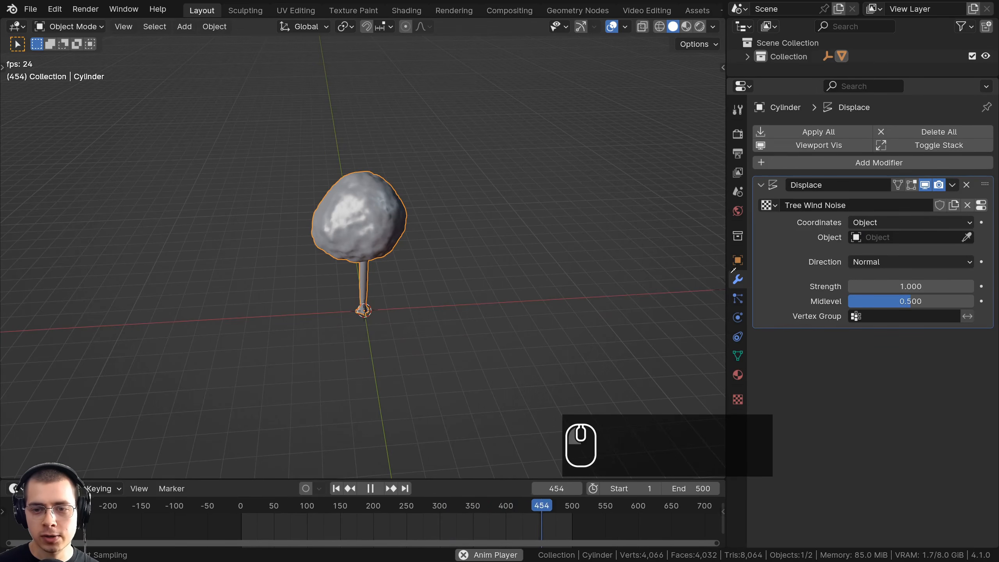
right_click(774, 270)
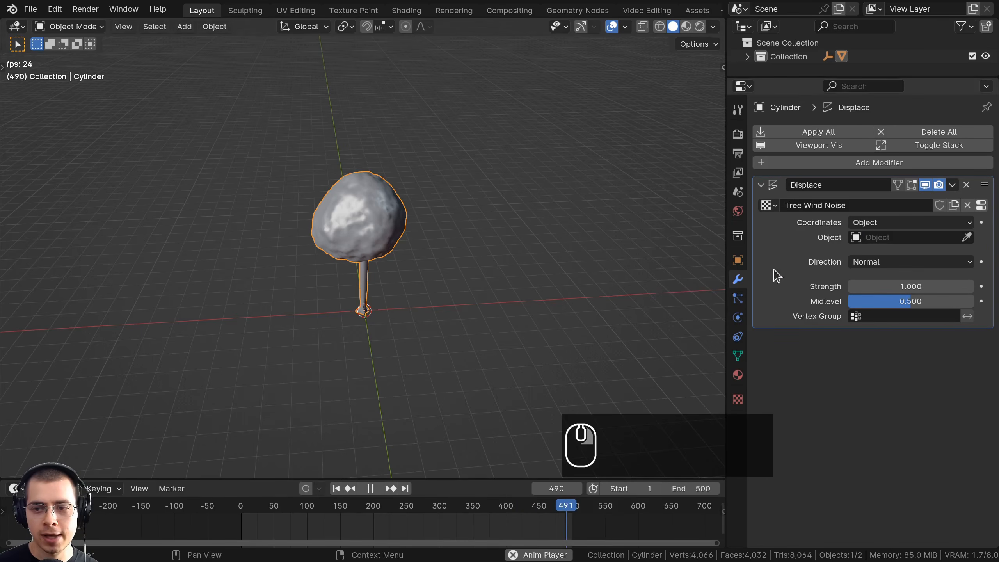
click(870, 238)
click(869, 253)
Step: Examine how the tree deforms as the empty travels past, selecting the empty and reselecting the tree
scroll(425, 270, down, 1)
shift+middle_drag(414, 276, 406, 215)
scroll(397, 185, up, 5)
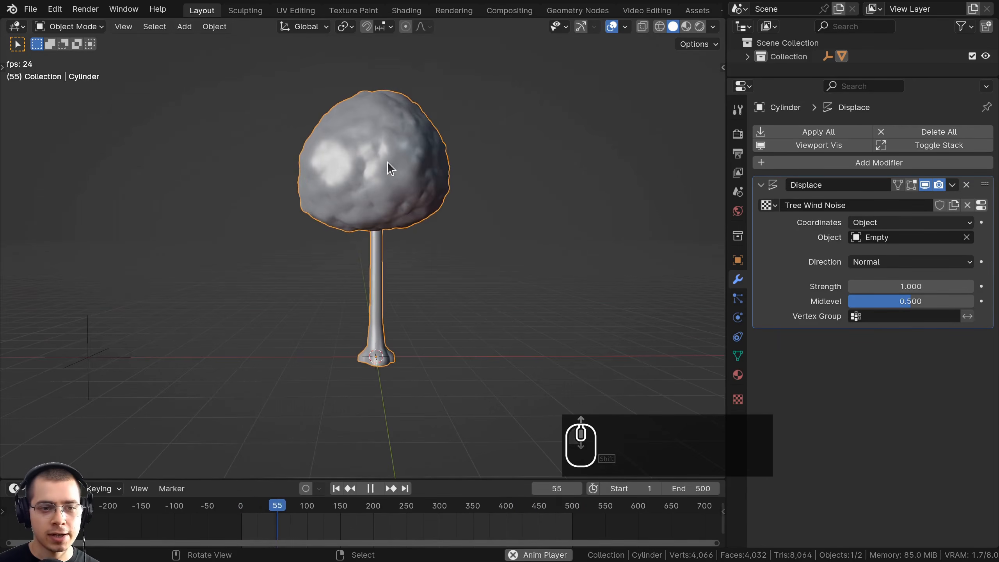
click(177, 363)
scroll(260, 381, down, 3)
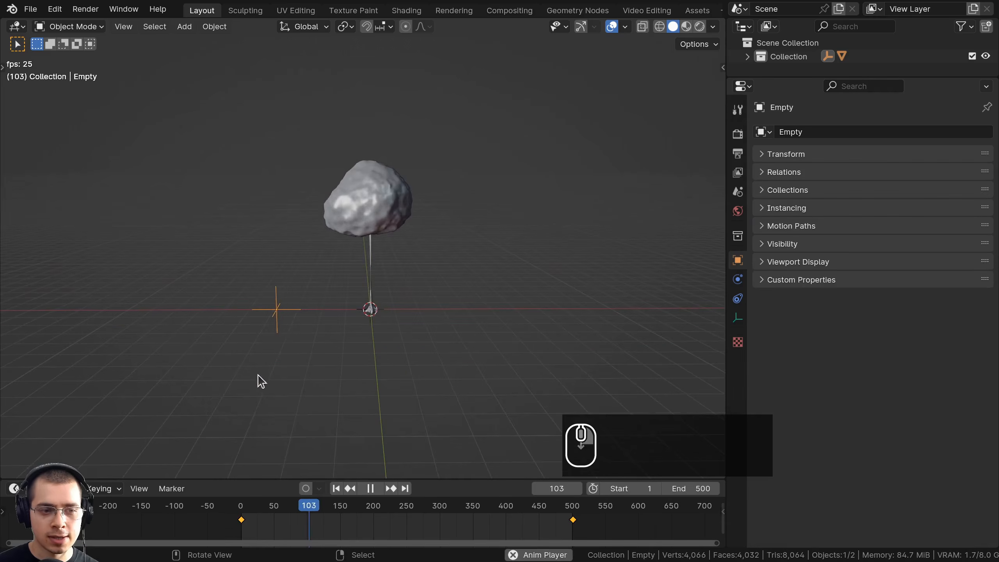
right_click(381, 224)
scroll(381, 225, up, 3)
shift+middle_drag(384, 225, 388, 238)
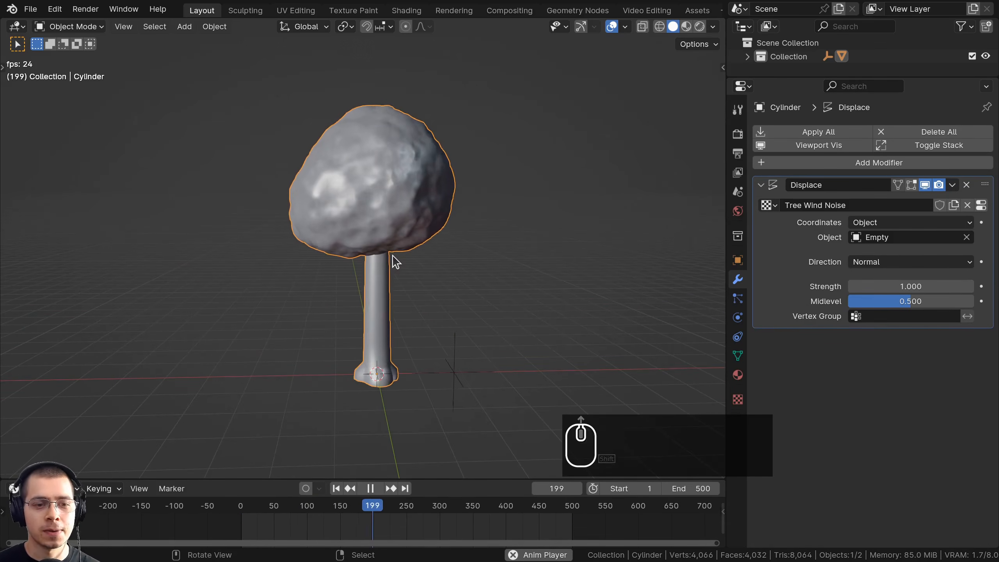
scroll(405, 249, up, 1)
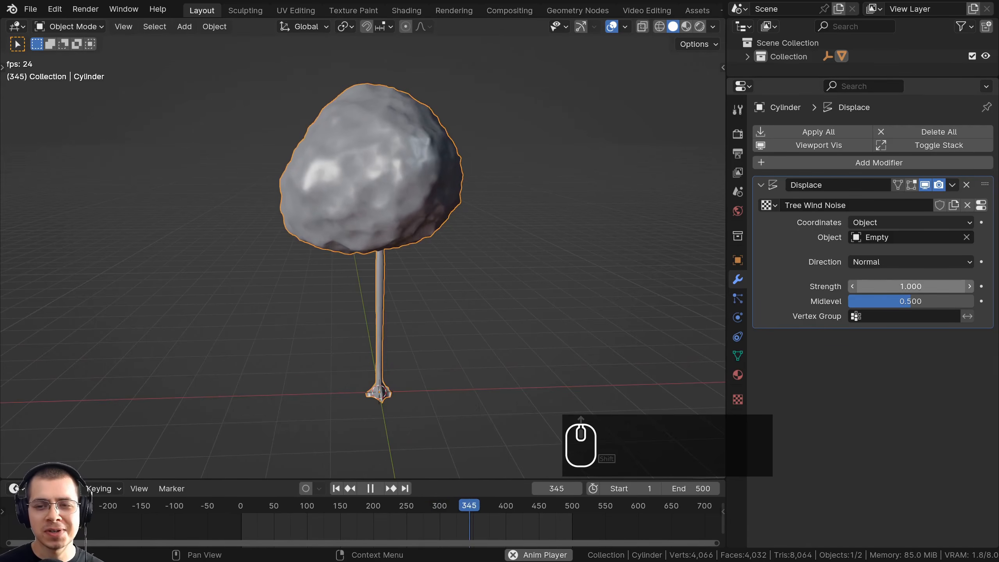
Step: Set the Displace modifier's strength to 0.6
click(959, 288)
text(.6)
key(Return)
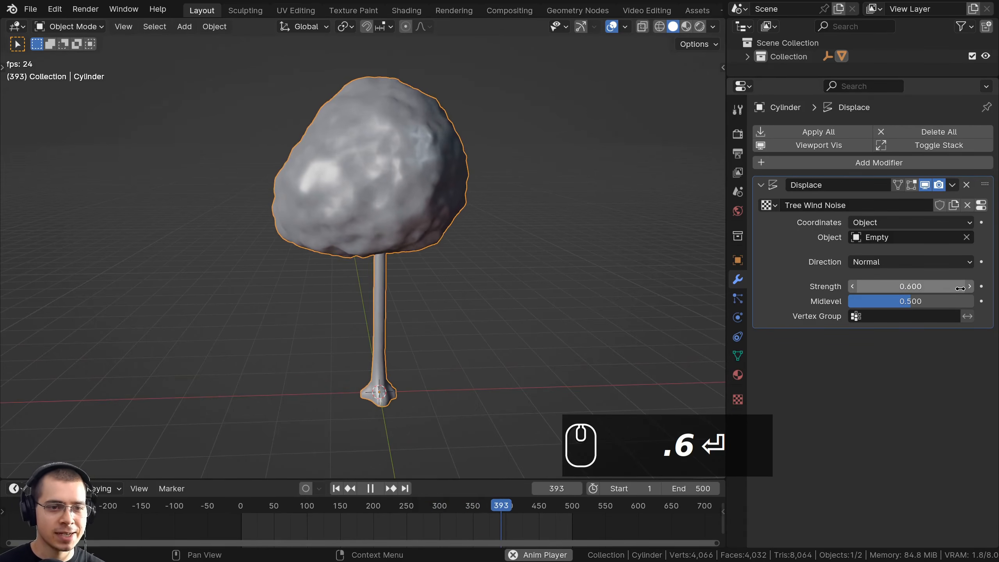
Step: Examine the displaced trunk, base and foliage up close during playback, and pause the animation
scroll(393, 237, up, 5)
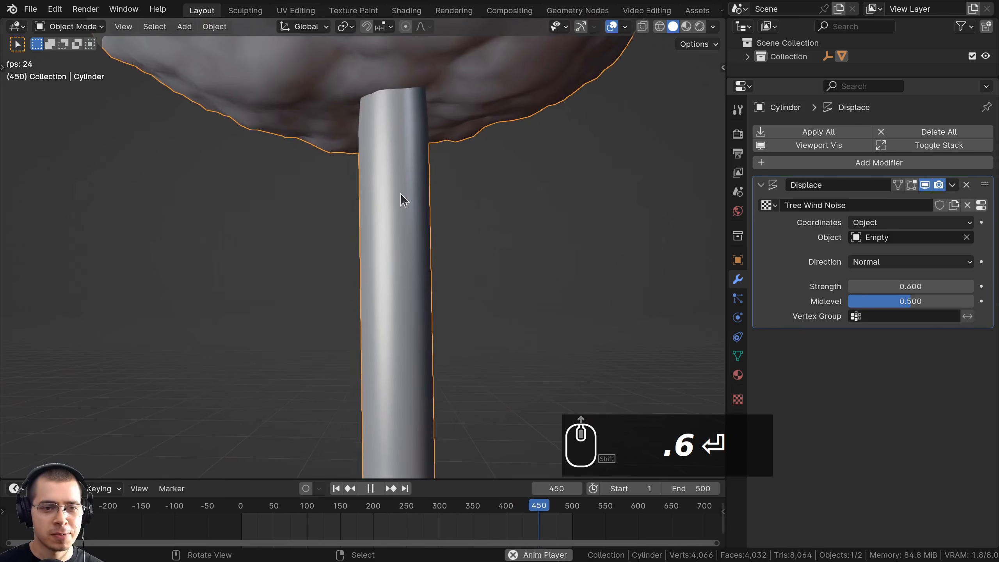
scroll(391, 118, down, 2)
scroll(405, 342, down, 3)
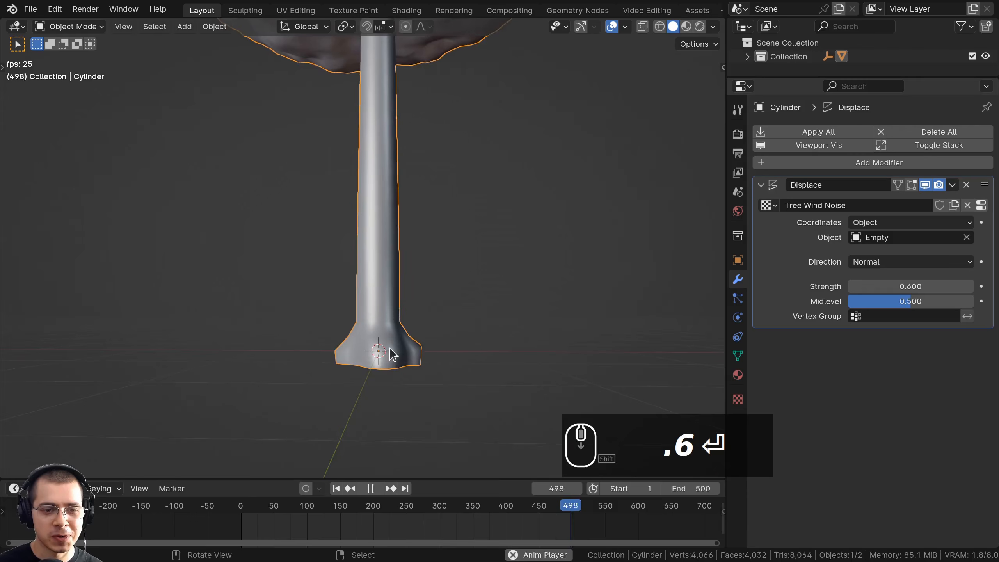
scroll(392, 355, down, 5)
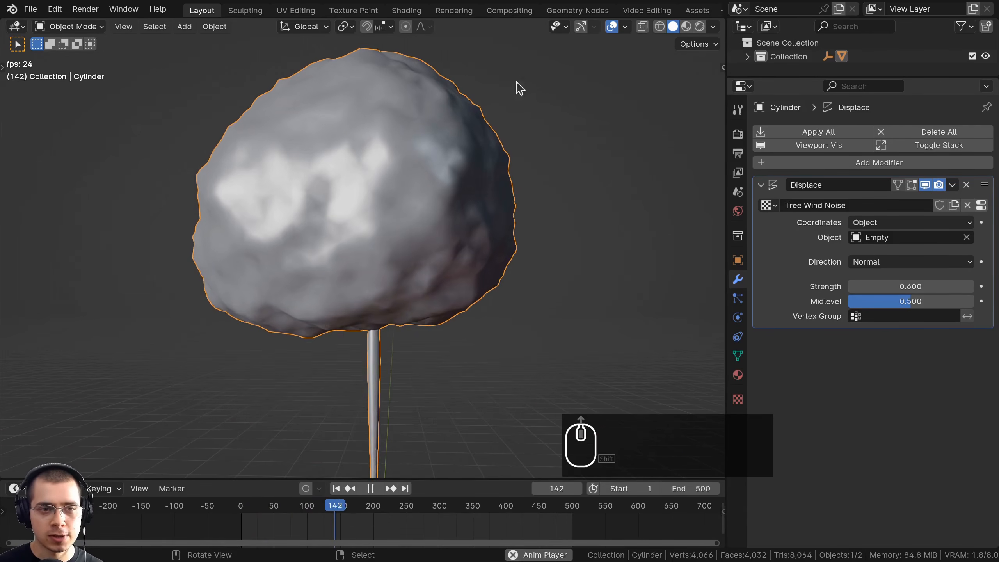
scroll(394, 192, up, 2)
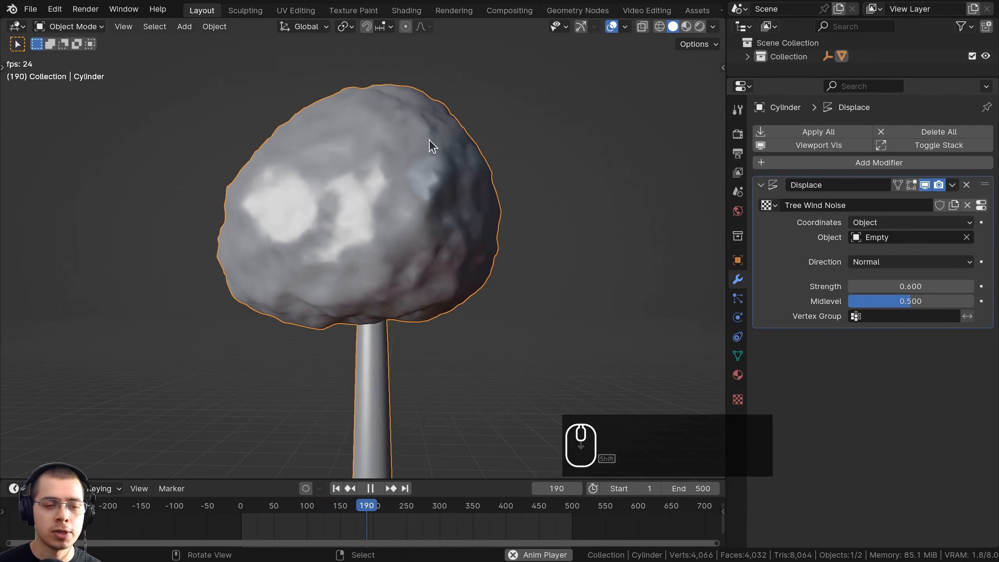
shift+scroll(432, 151, down, 2)
key(space)
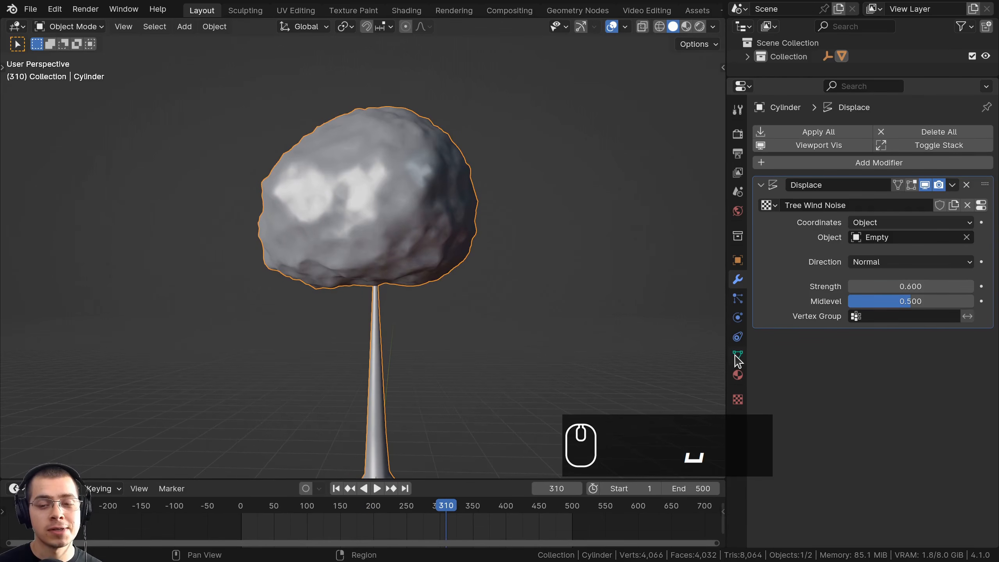
Step: Select all linked foliage vertices in Edit Mode and assign them to a new vertex group named Leave on Tree
click(738, 358)
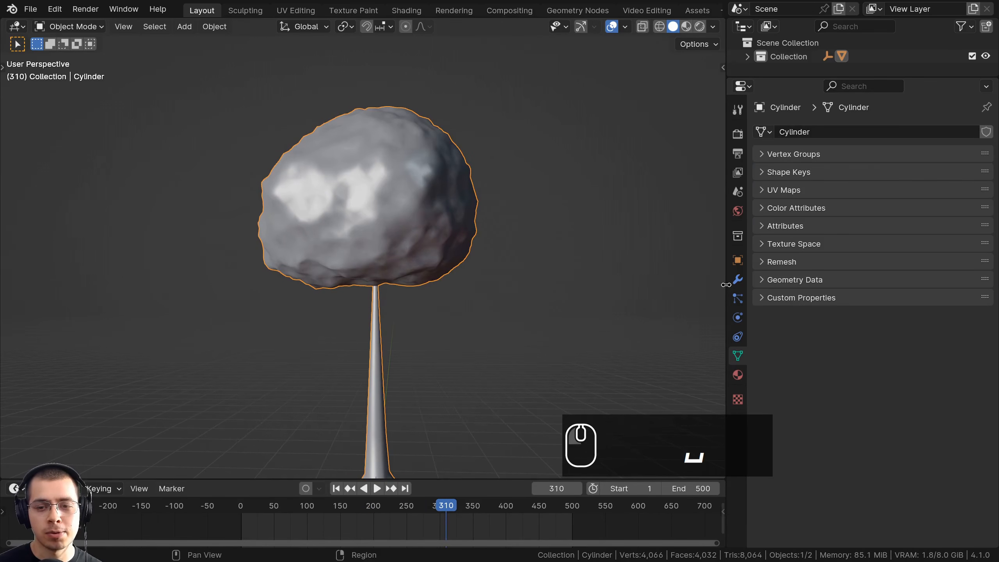
drag(726, 284, 750, 284)
key(space)
click(788, 158)
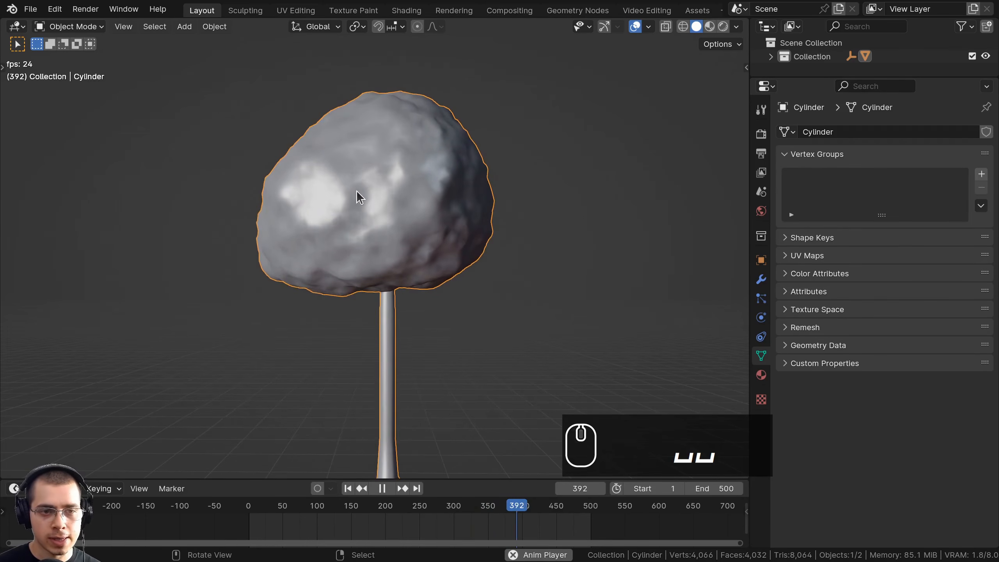
key(Tab)
key(alt+a)
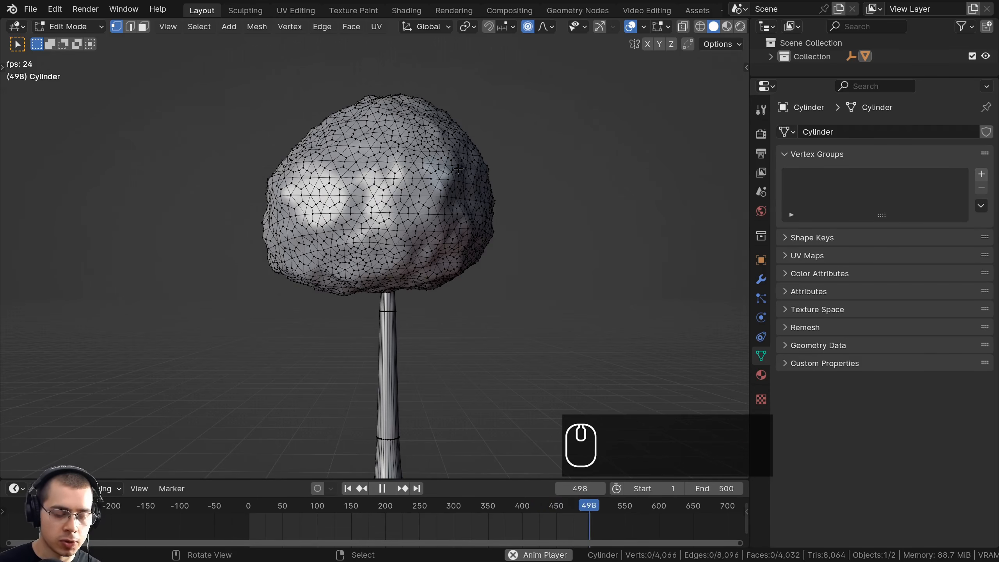
key(l)
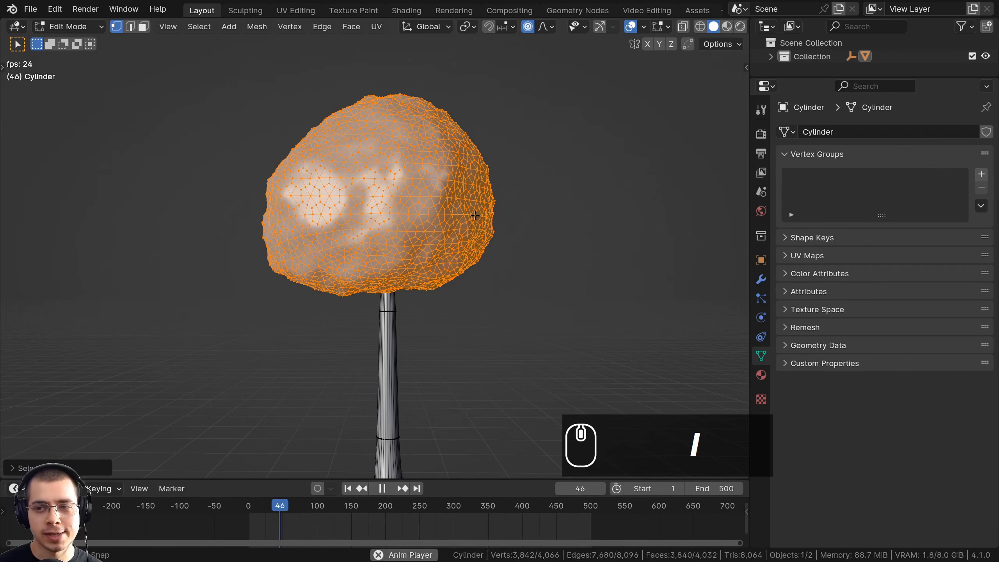
click(981, 174)
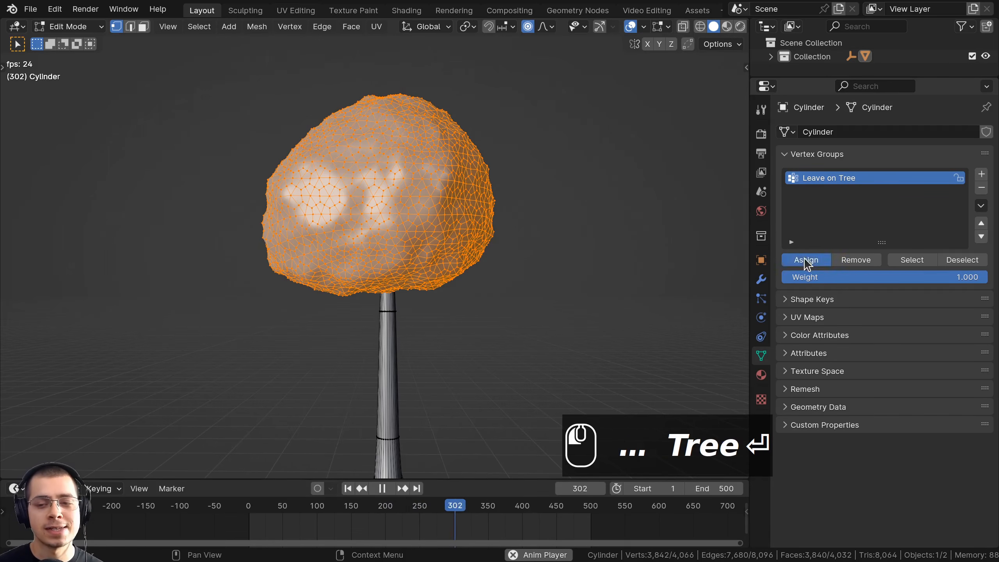
scroll(381, 179, up, 4)
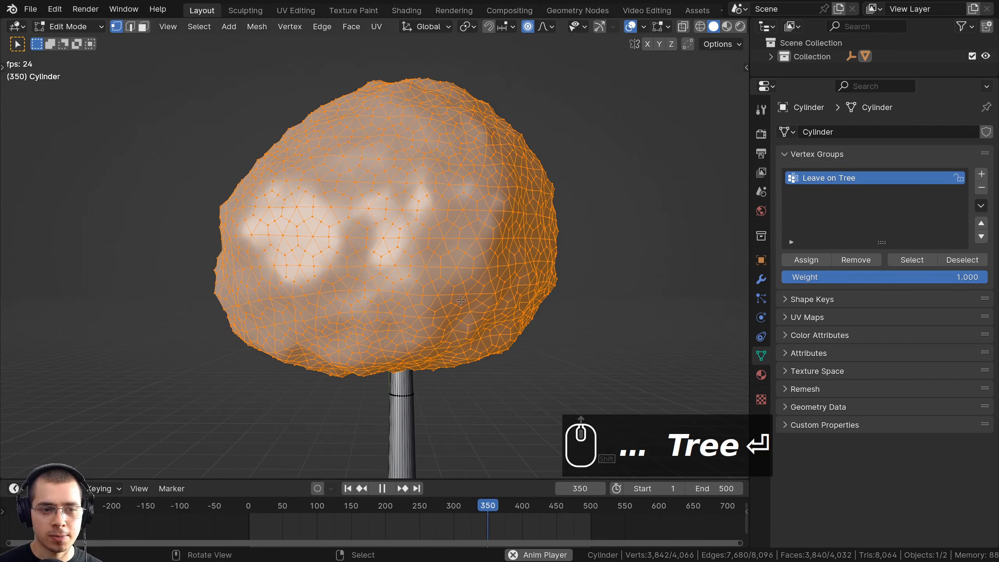
Step: Return to Object Mode and limit the Displace modifier to the foliage vertex group Leave on Tree
scroll(411, 222, down, 1)
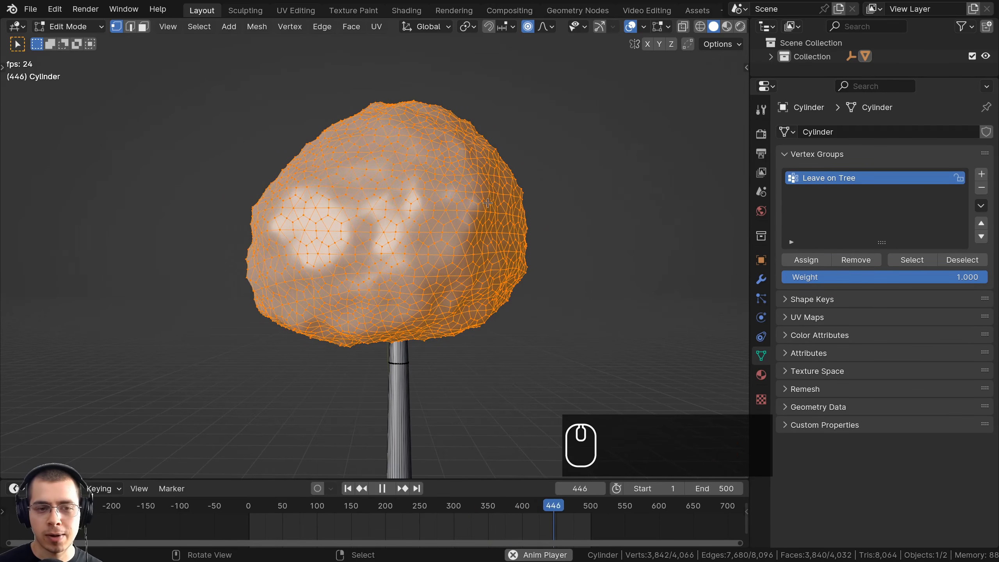
key(Tab)
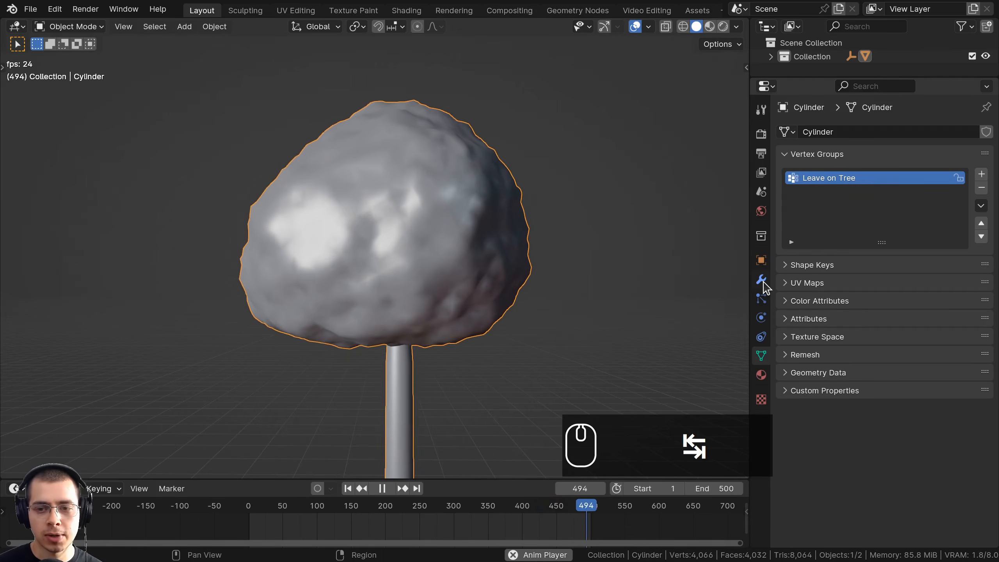
click(761, 280)
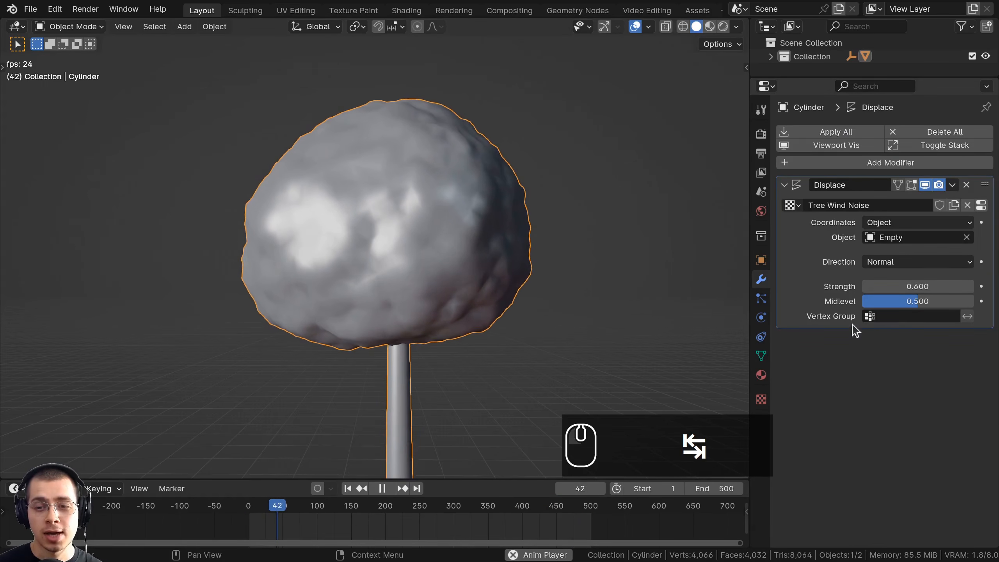
click(890, 317)
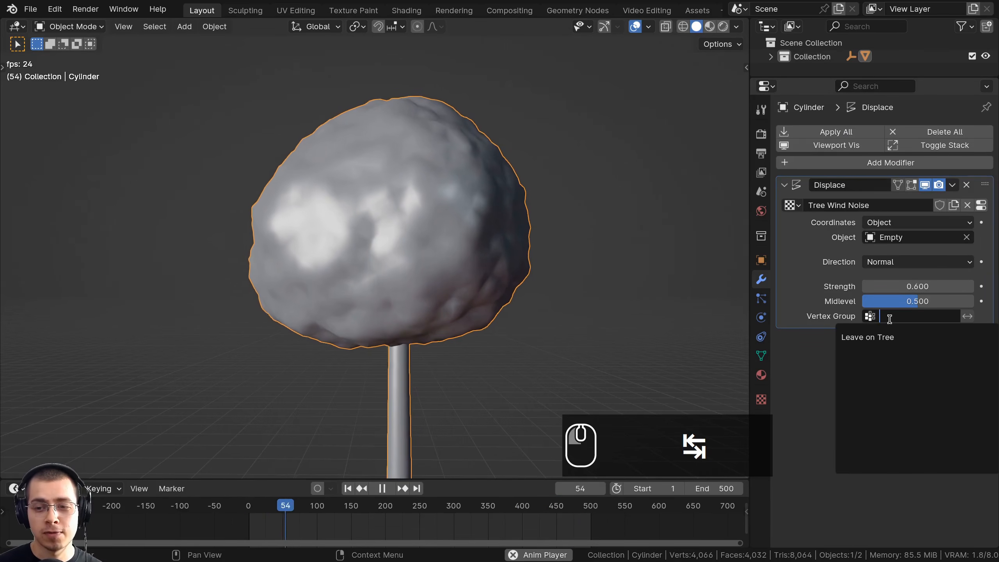
click(867, 337)
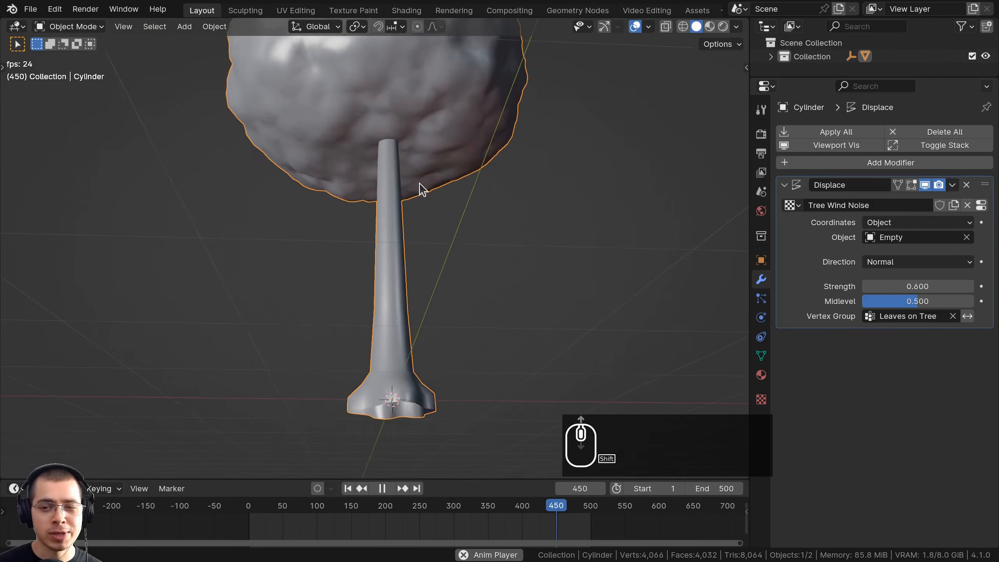
Step: Examine the trunk, base and foliage during playback to check which parts of the tree the displacement affects
shift+middle_drag(419, 189, 413, 425)
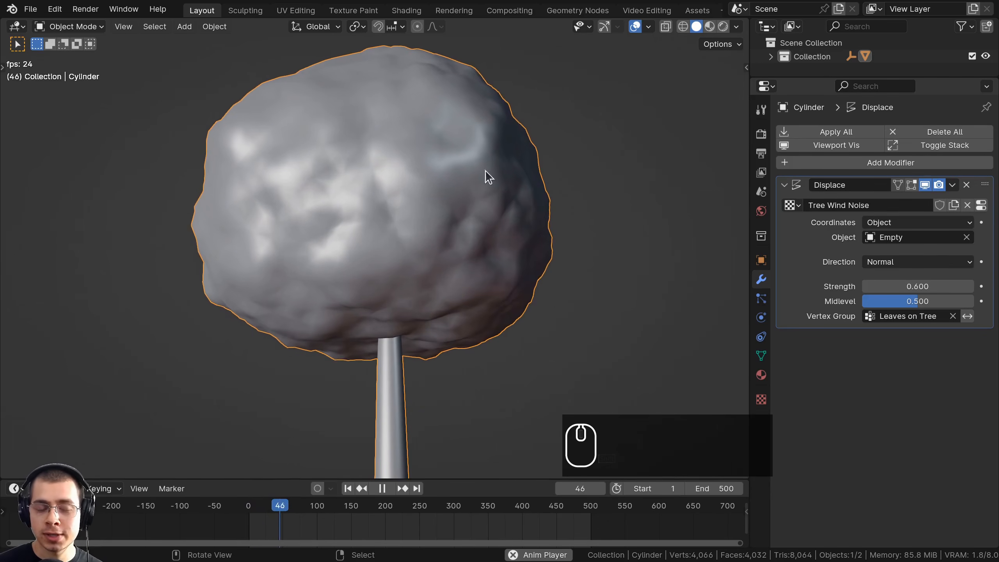
scroll(405, 331, down, 3)
shift+middle_drag(400, 339, 399, 230)
scroll(343, 351, up, 4)
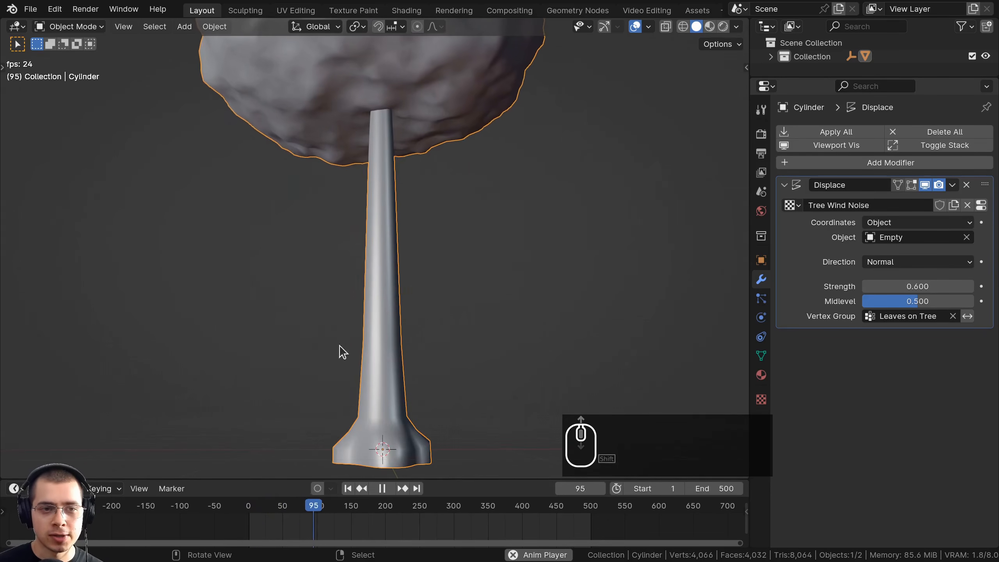
scroll(349, 219, down, 3)
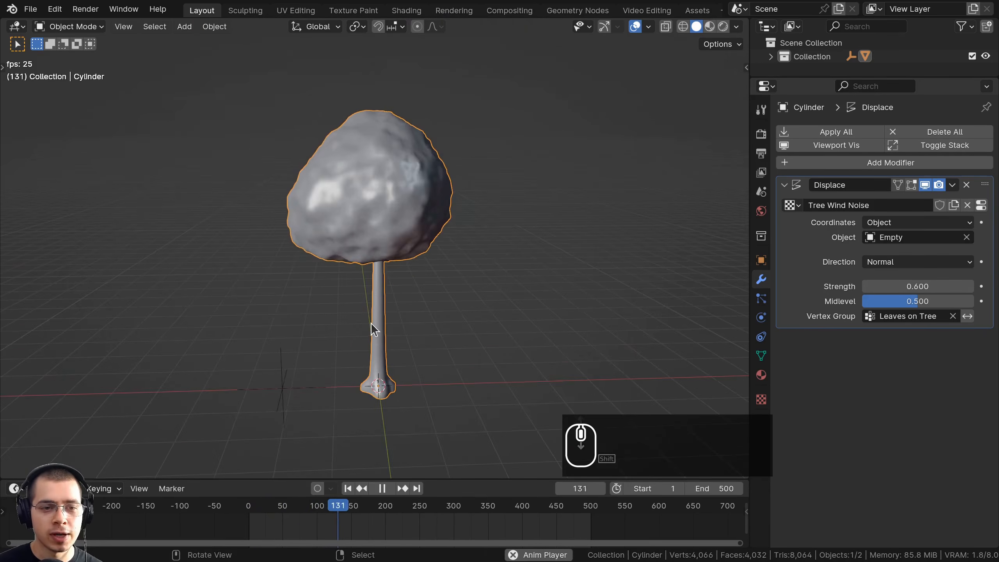
scroll(371, 324, up, 5)
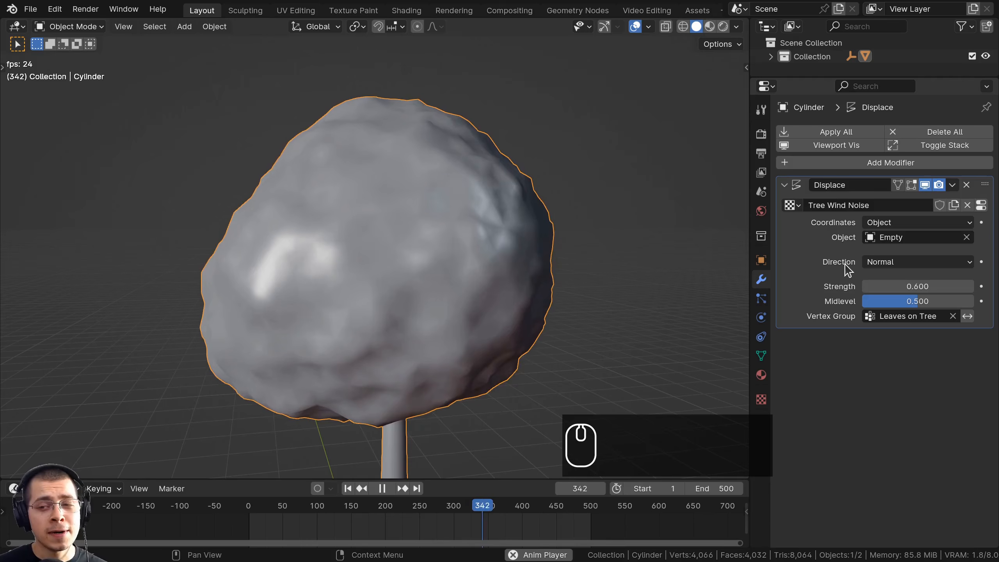
Step: Review the Displace modifier's direction options and set the direction to X
click(877, 261)
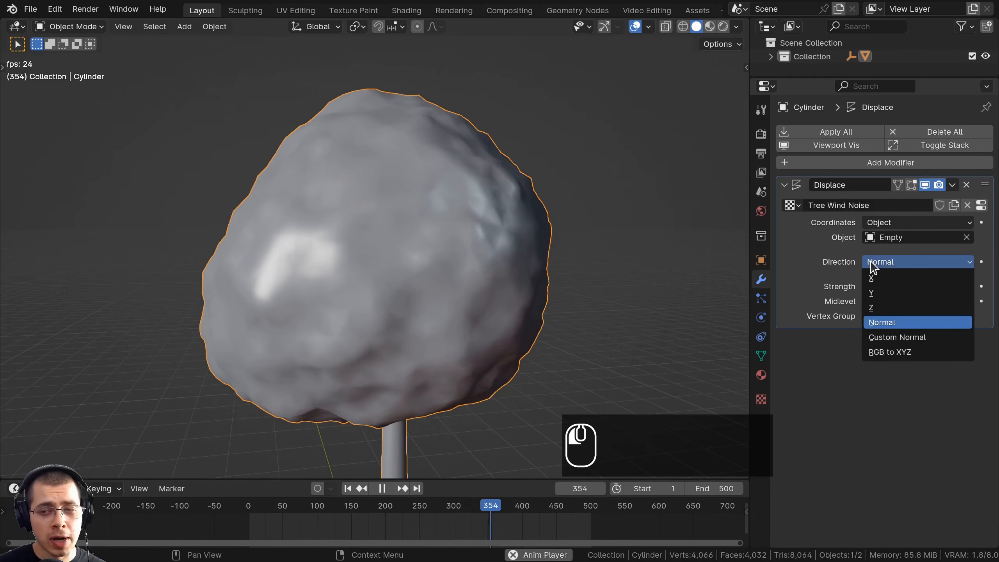
click(882, 324)
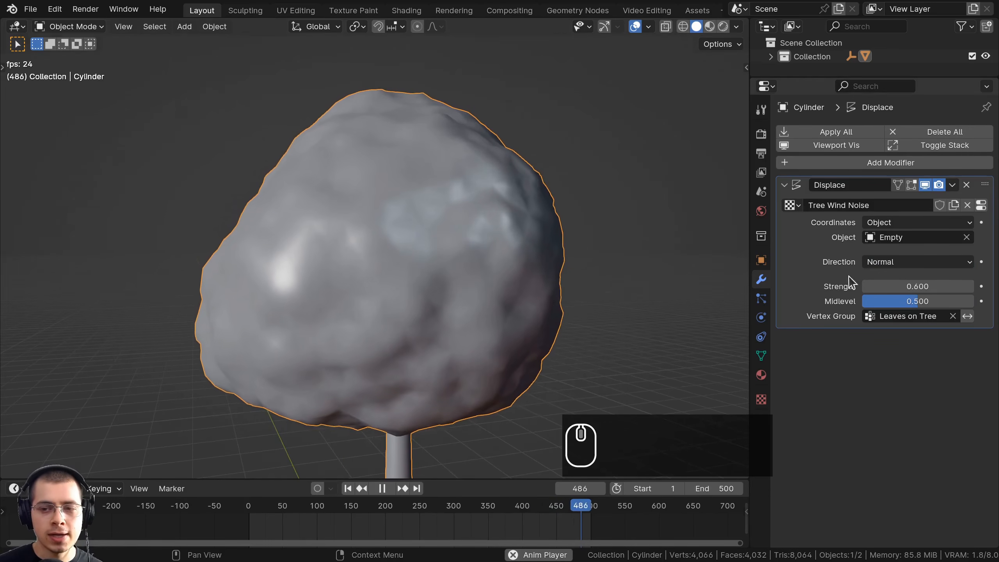
click(878, 264)
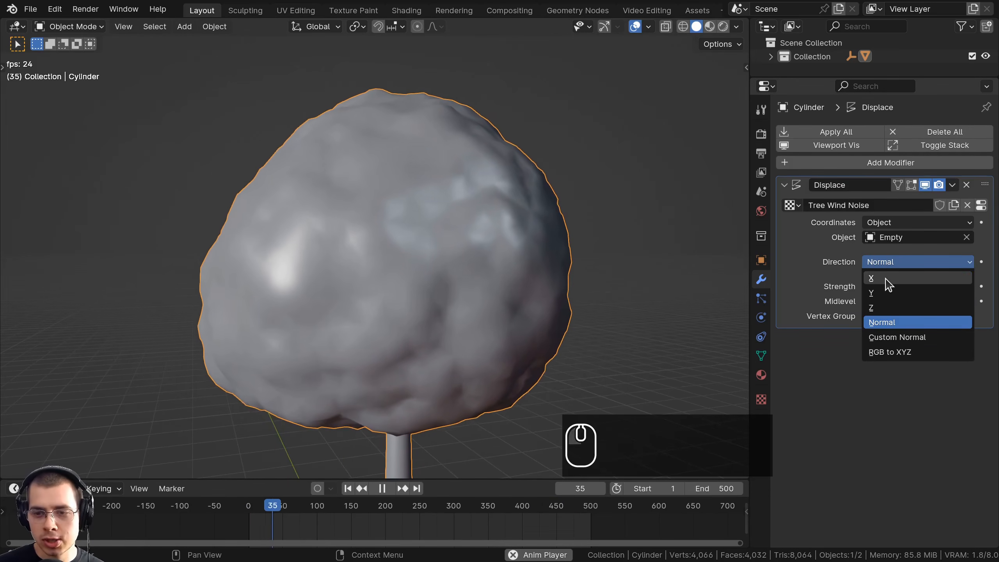
click(886, 279)
Step: Watch the foliage move with the X displacement, return the animation to its start and stop playback
scroll(346, 271, down, 4)
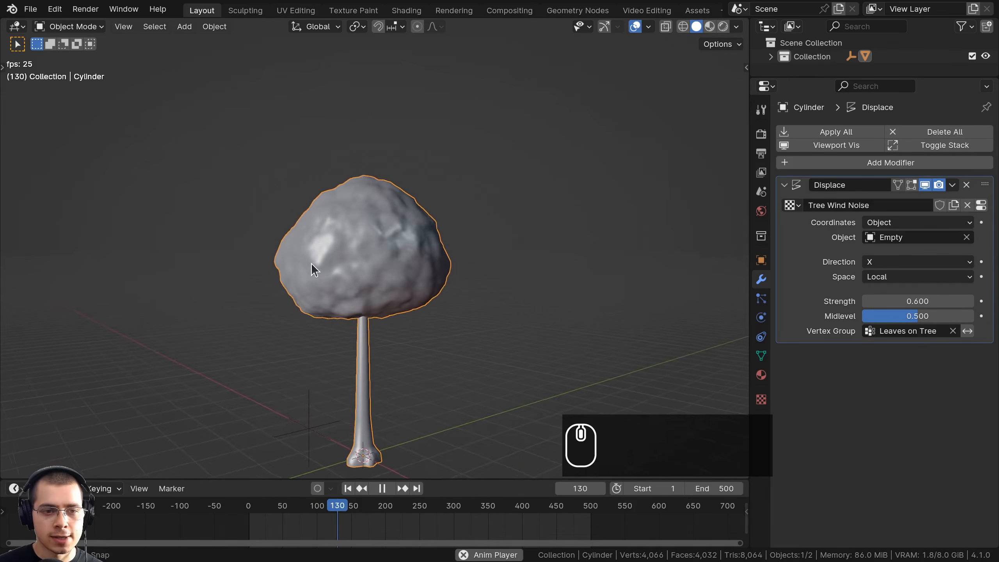
shift+middle_drag(386, 272, 409, 180)
key(shift+Left)
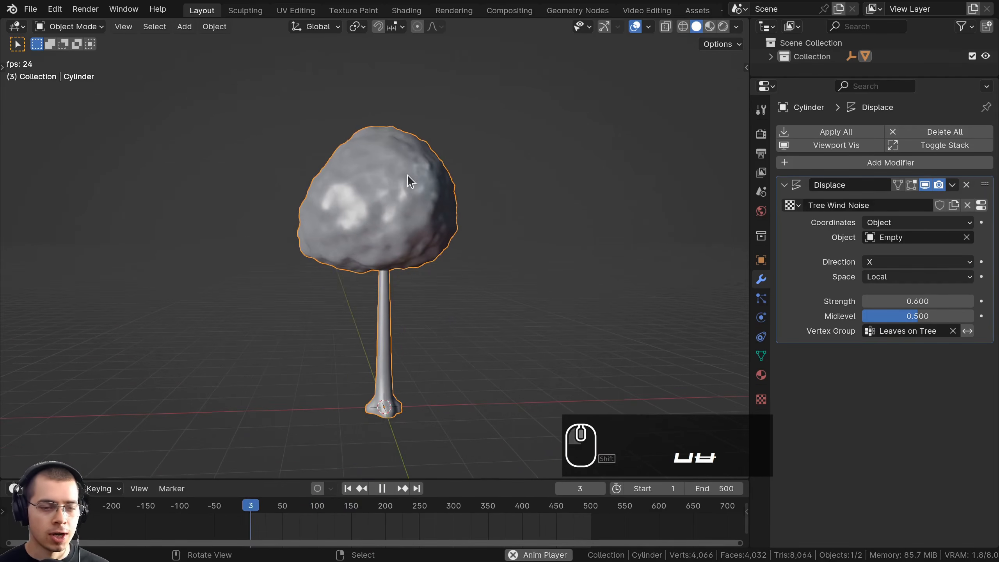
key(space)
shift+middle_drag(340, 286, 370, 239)
shift+middle_drag(292, 253, 280, 261)
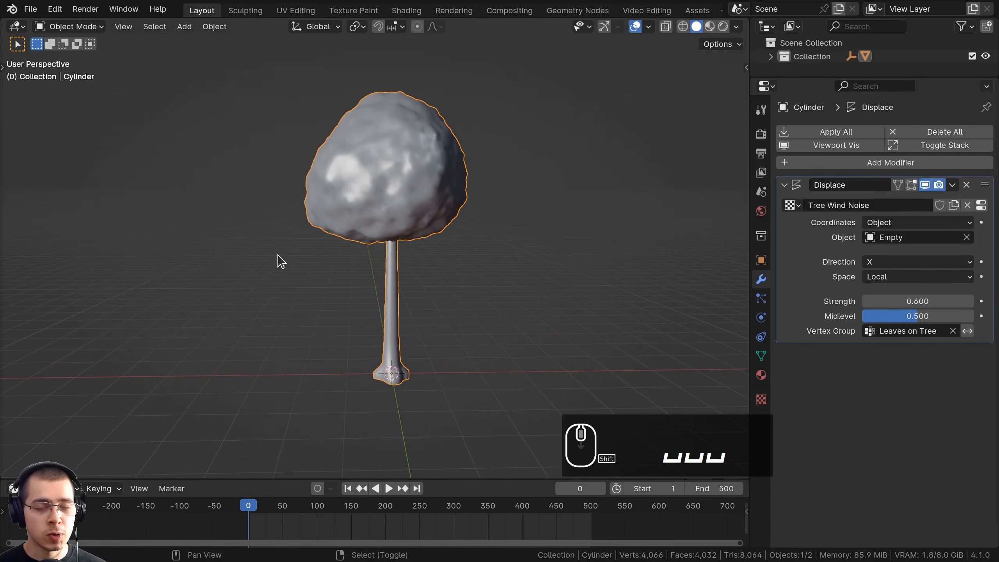
Step: Switch the viewport to Material Preview, duplicate the tree and place the copy beside the original along the X axis
key(z)
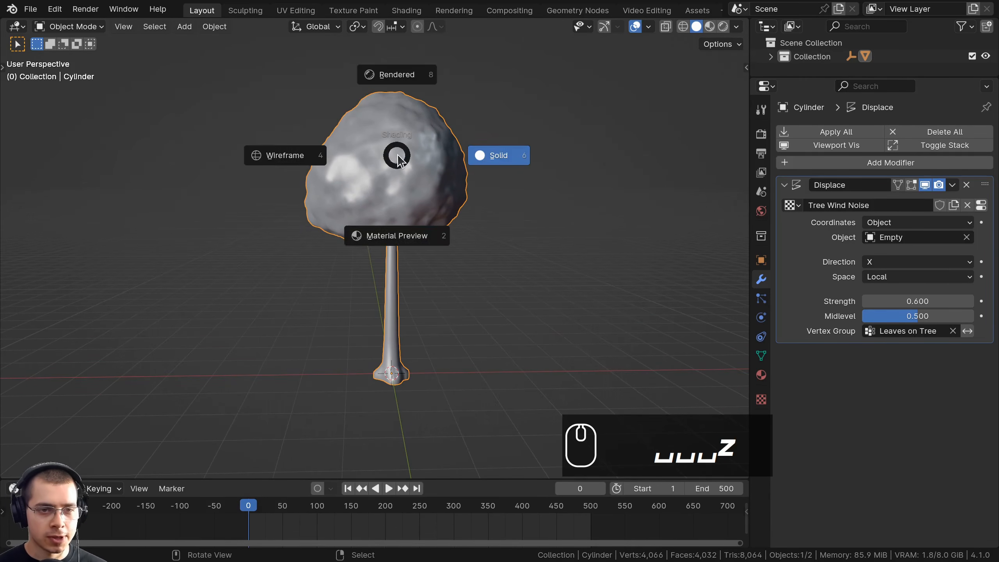
middle_drag(398, 301, 343, 297)
scroll(359, 290, down, 1)
key(shift+d)
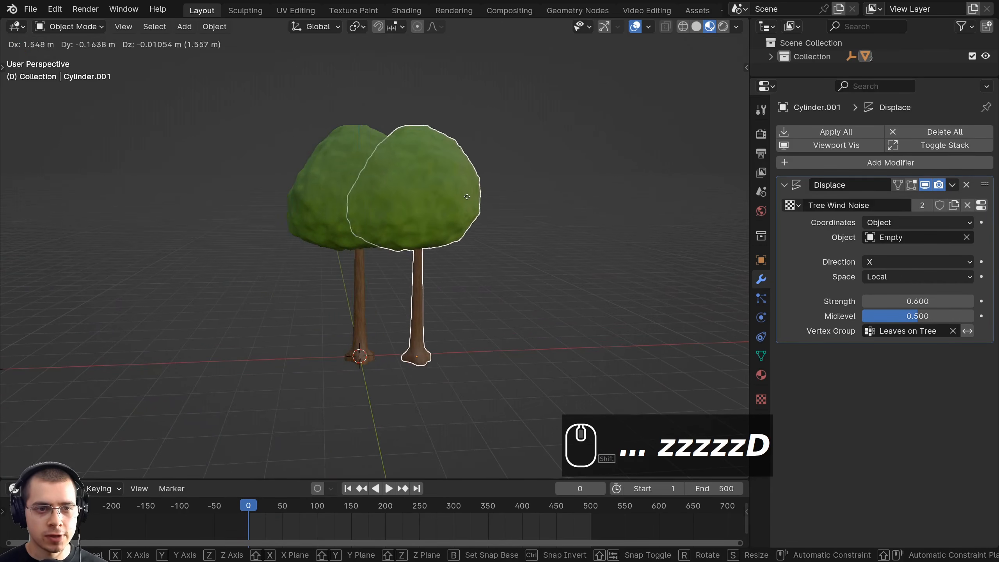
key(x)
click(567, 200)
shift+middle_drag(567, 200, 431, 213)
key(g)
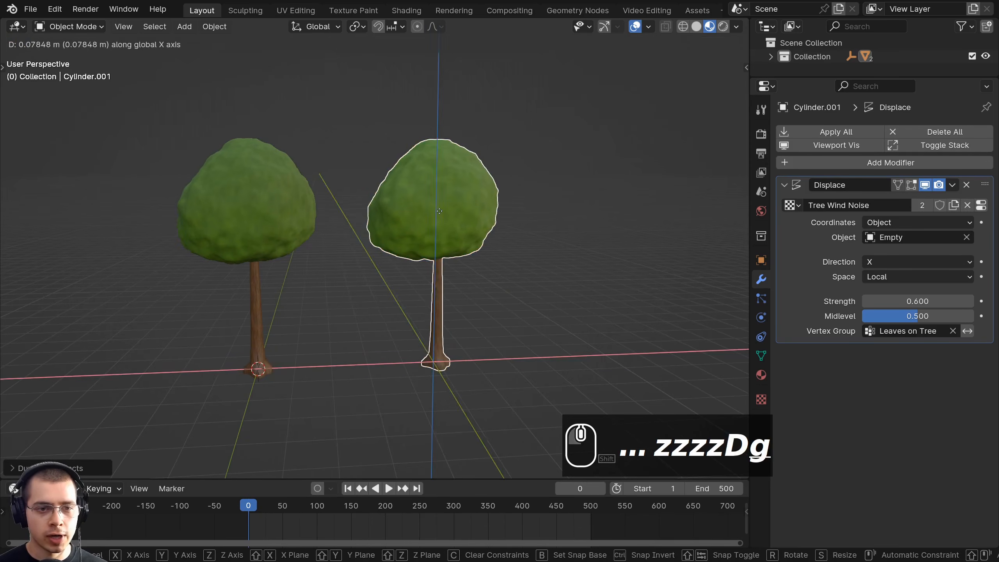
click(534, 242)
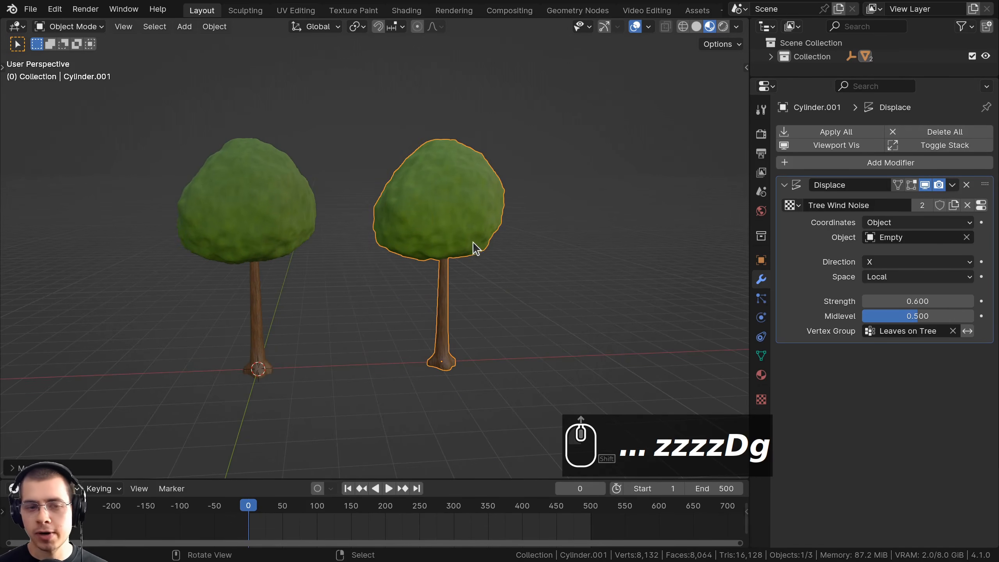
Step: Enter Edit Mode on the duplicated tree and nudge an edge between two roots with smooth proportional editing
shift+middle_drag(476, 247, 423, 215)
key(Tab)
shift+middle_drag(395, 356, 371, 290)
scroll(368, 168, up, 4)
shift+middle_drag(360, 124, 363, 295)
scroll(357, 201, up, 5)
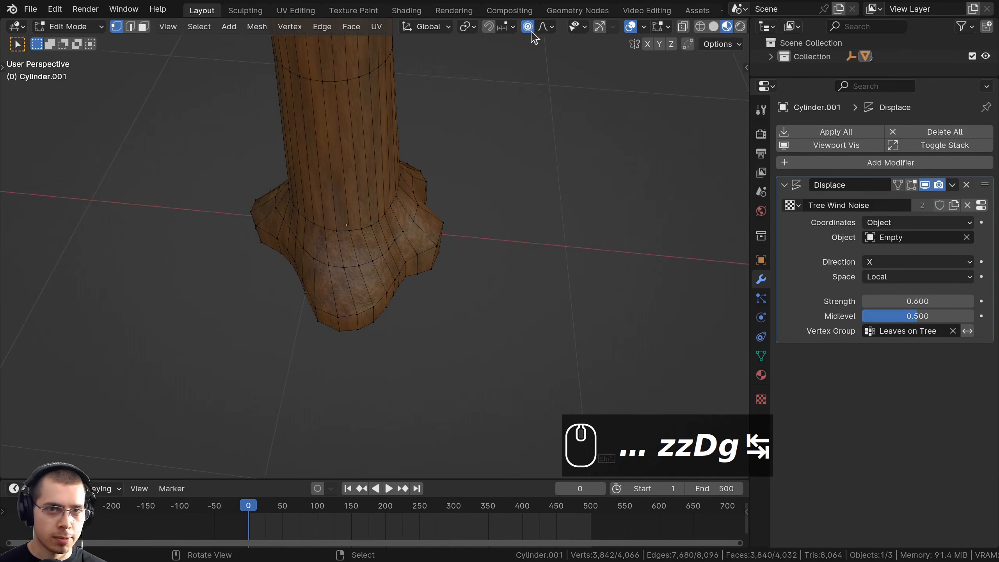
middle_drag(393, 248, 378, 312)
key(g)
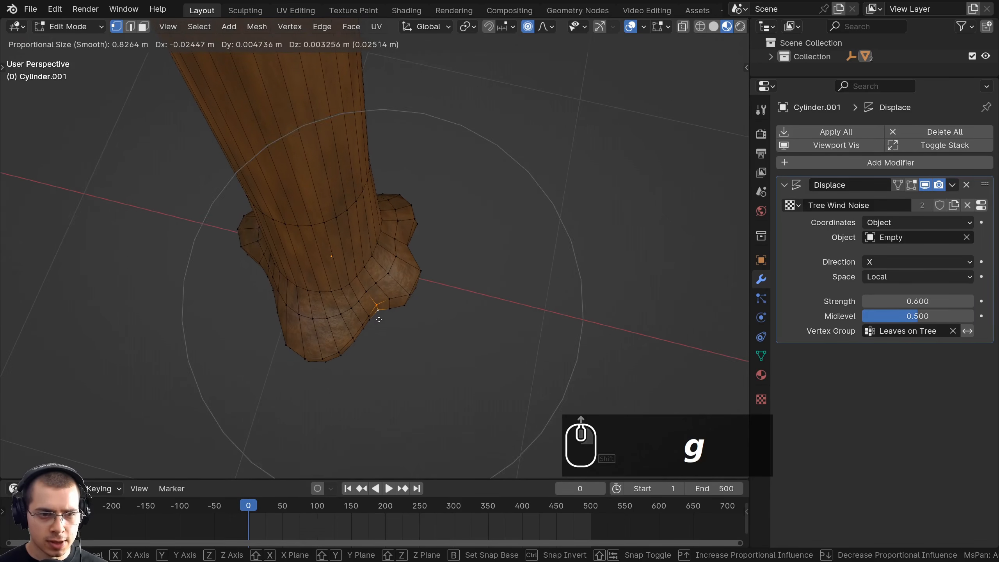
click(374, 315)
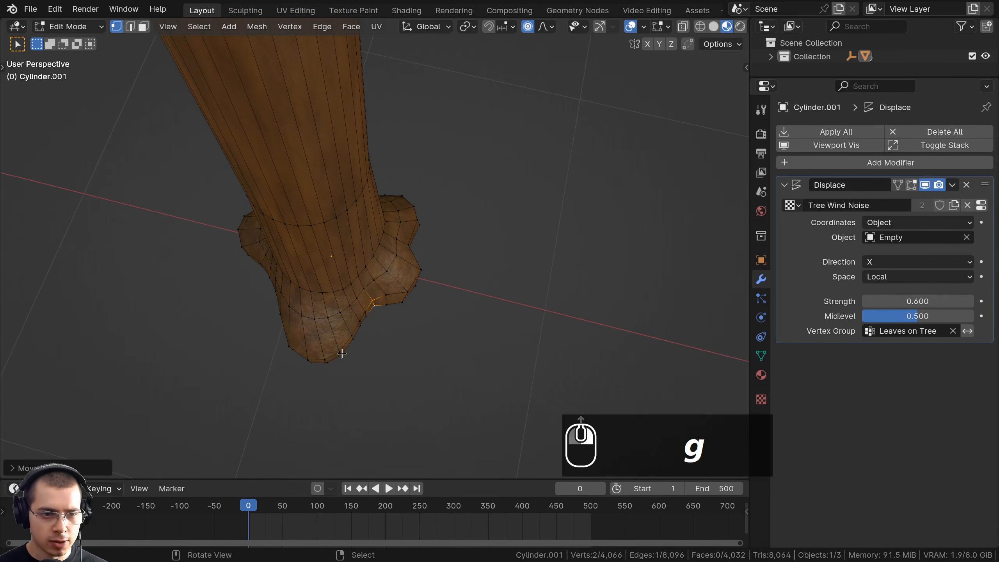
Step: Reshape the roots around the duplicate's trunk base by moving several lower edges with proportional editing
shift+right_click(339, 352)
key(g)
click(346, 356)
middle_drag(346, 334, 372, 290)
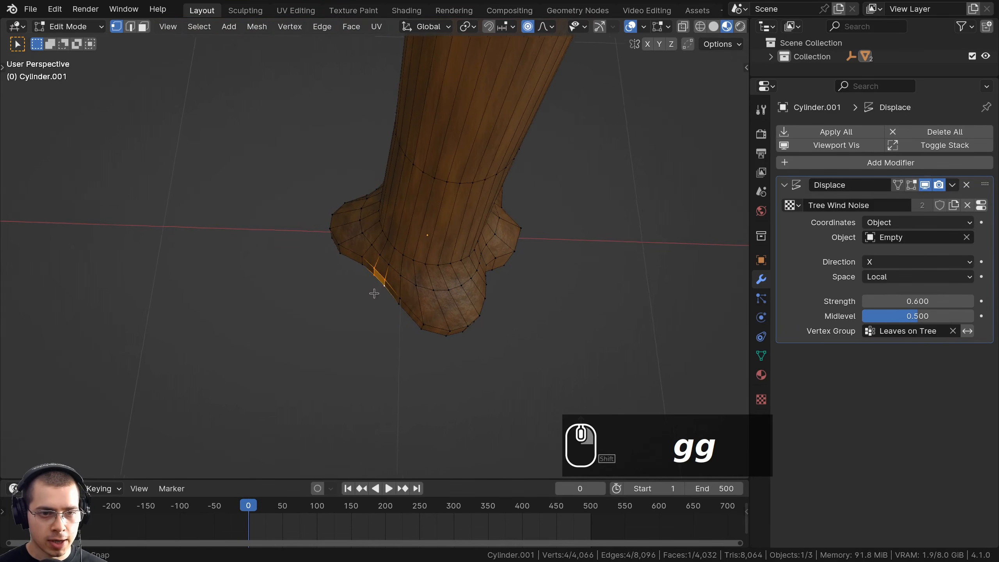
key(g)
click(353, 316)
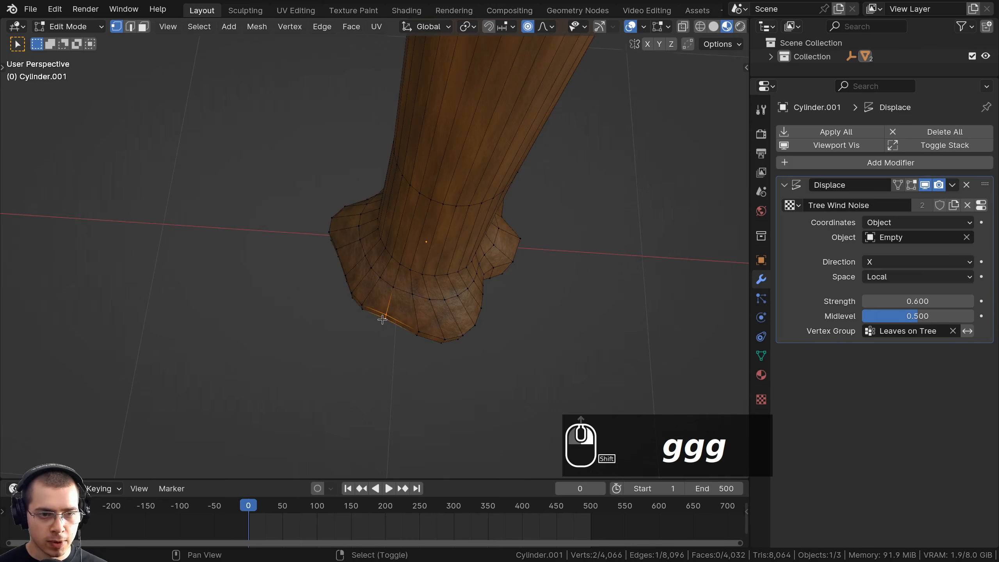
key(g)
click(395, 300)
Step: Refine the outline of the duplicate's trunk base by moving single root vertices
middle_drag(394, 299, 453, 206)
key(g)
click(400, 299)
key(g)
right_click(430, 202)
scroll(430, 202, down, 3)
shift+middle_drag(453, 206, 443, 266)
key(g)
click(464, 253)
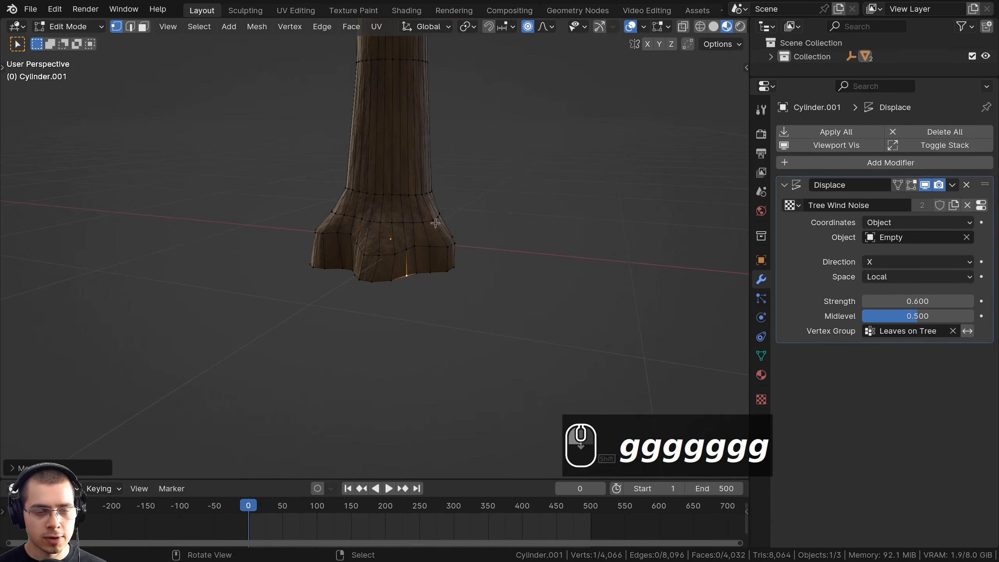
Step: Select the duplicate's entire mesh, rotate it about the global Z axis and deselect it
shift+middle_drag(434, 100, 414, 147)
scroll(413, 147, down, 4)
key(a)
key(a)
key(r)
key(z)
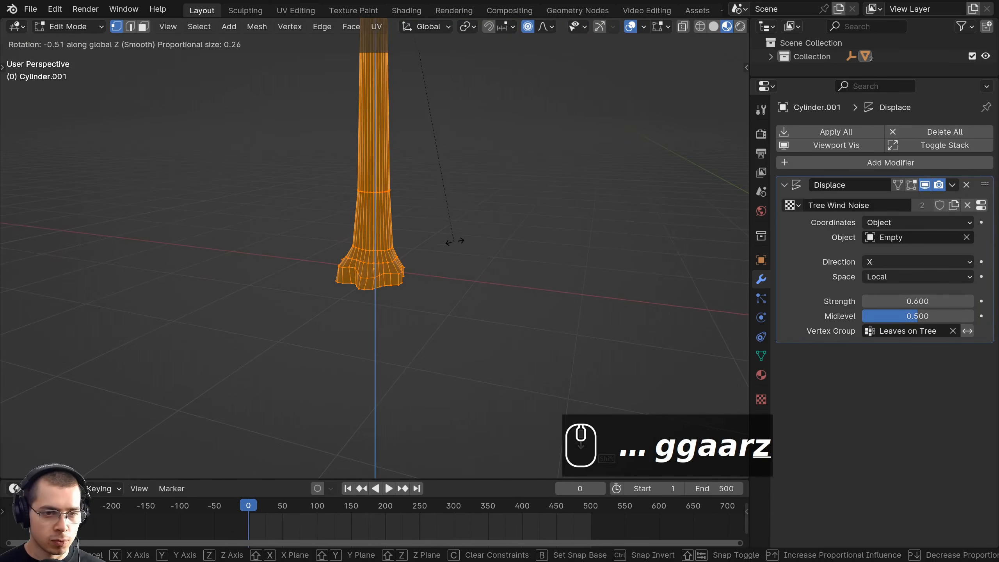
click(183, 218)
middle_drag(409, 253, 469, 278)
key(a)
Step: Enlarge the proportional editing size to about 3.14 m during a trial move of a foliage side vertex, and open the falloff options
scroll(426, 270, up, 5)
scroll(409, 244, down, 2)
shift+middle_drag(384, 218, 352, 287)
scroll(353, 288, down, 4)
scroll(368, 277, down, 2)
shift+middle_drag(352, 185, 499, 183)
middle_drag(380, 277, 438, 212)
key(g)
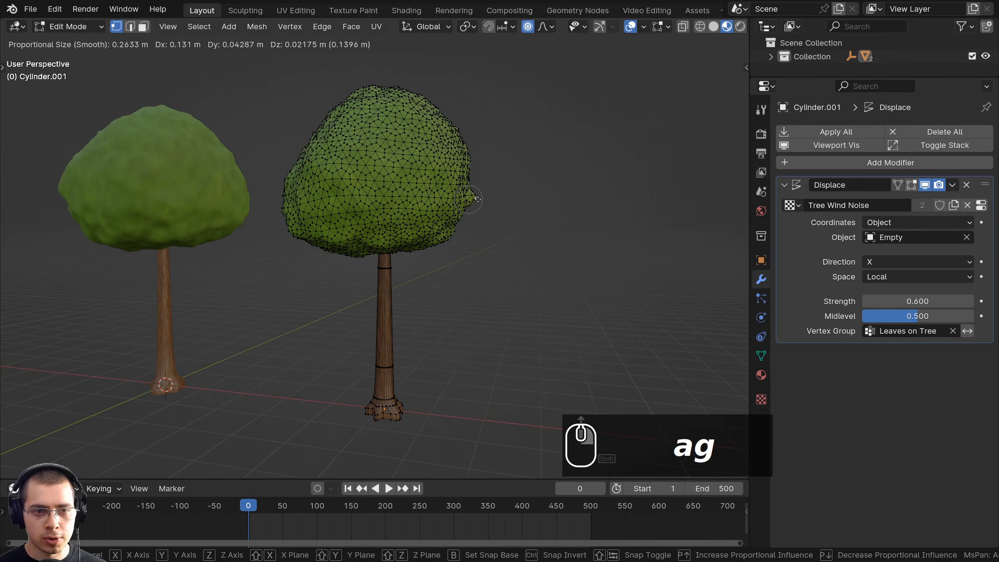
scroll(486, 201, down, 13)
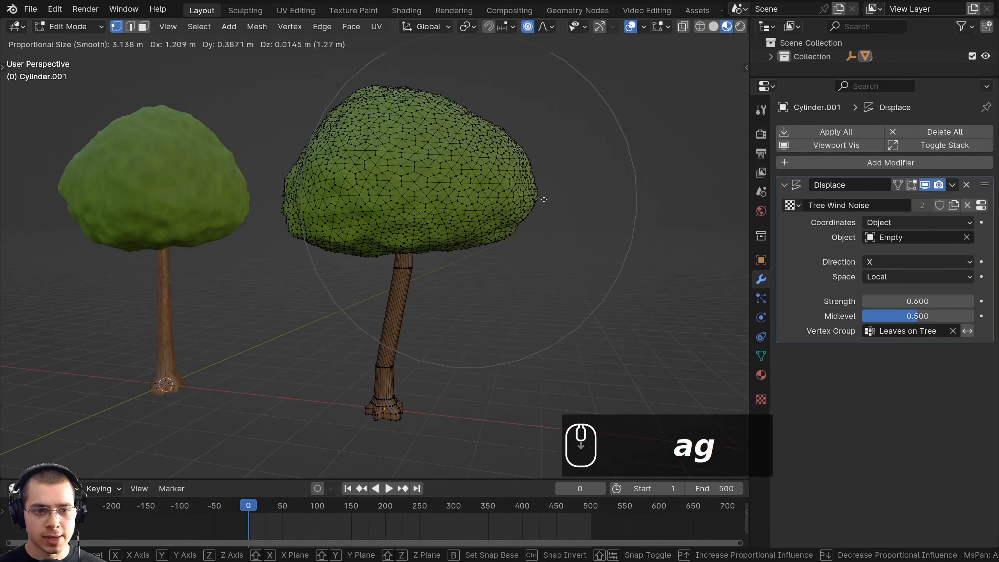
right_click(503, 192)
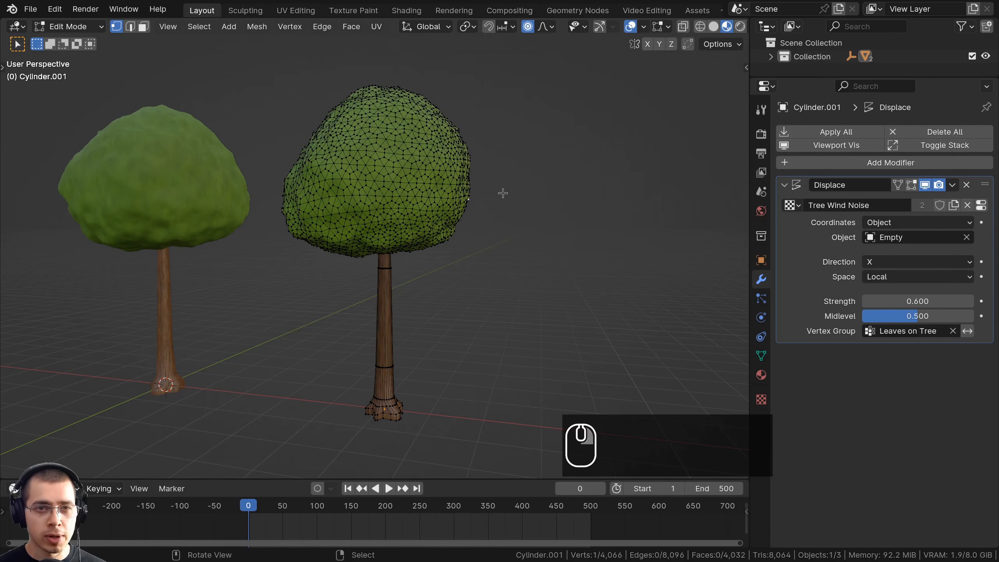
click(551, 27)
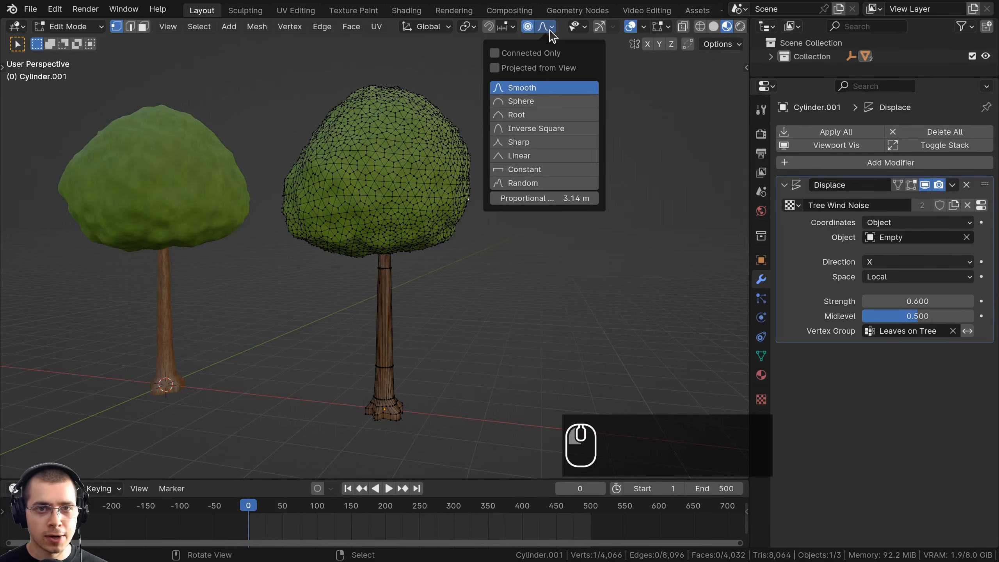
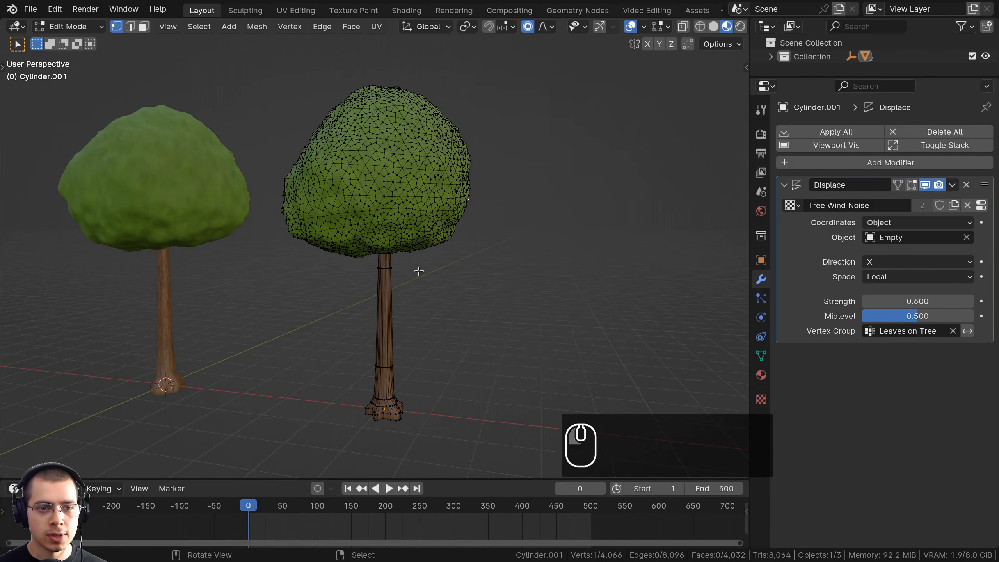
Step: Try moving the vertex on the foliage's side in different directions with smooth proportional falloff
middle_drag(416, 270, 401, 272)
key(g)
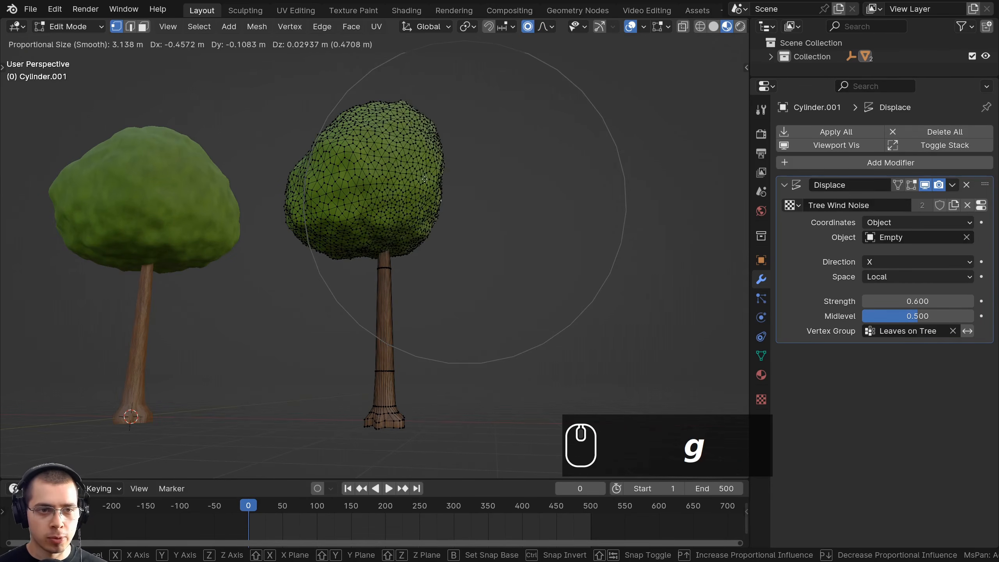
right_click(542, 173)
scroll(542, 173, up, 2)
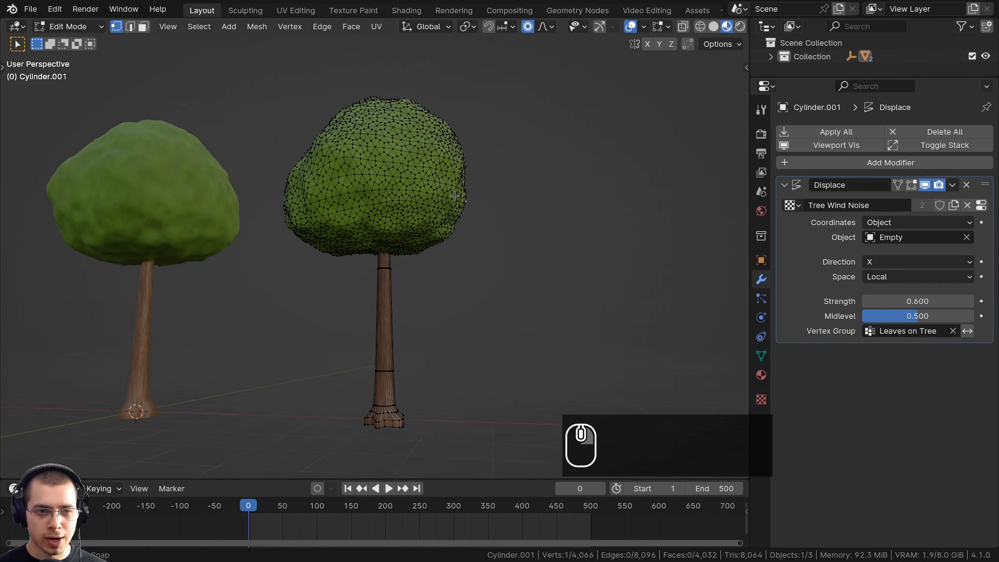
key(g)
right_click(366, 195)
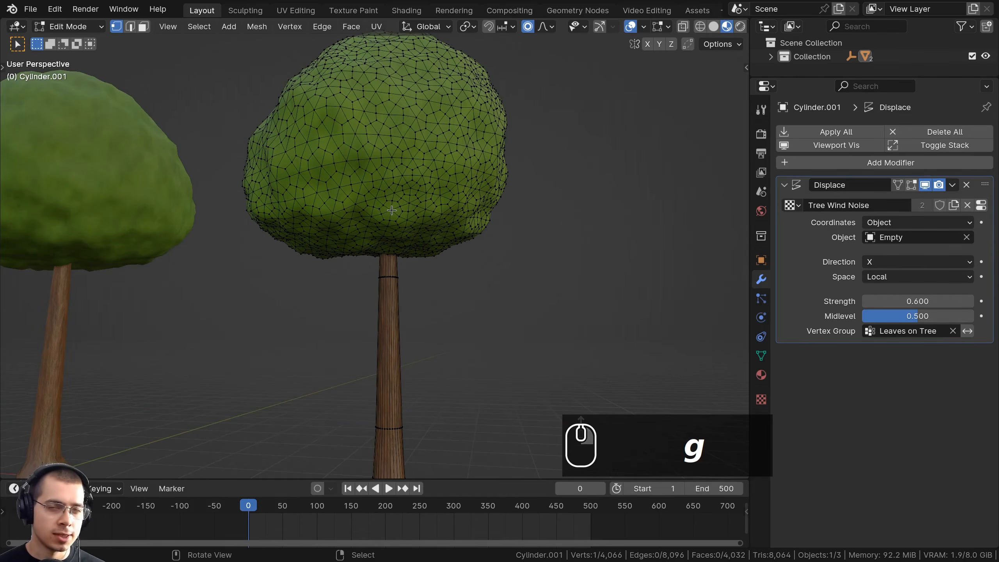
scroll(391, 211, down, 2)
key(g)
right_click(469, 201)
Step: Reshape the side of the duplicate's foliage by moving the selected vertex with smooth proportional falloff
middle_drag(469, 201, 467, 169)
scroll(468, 169, up, 2)
key(g)
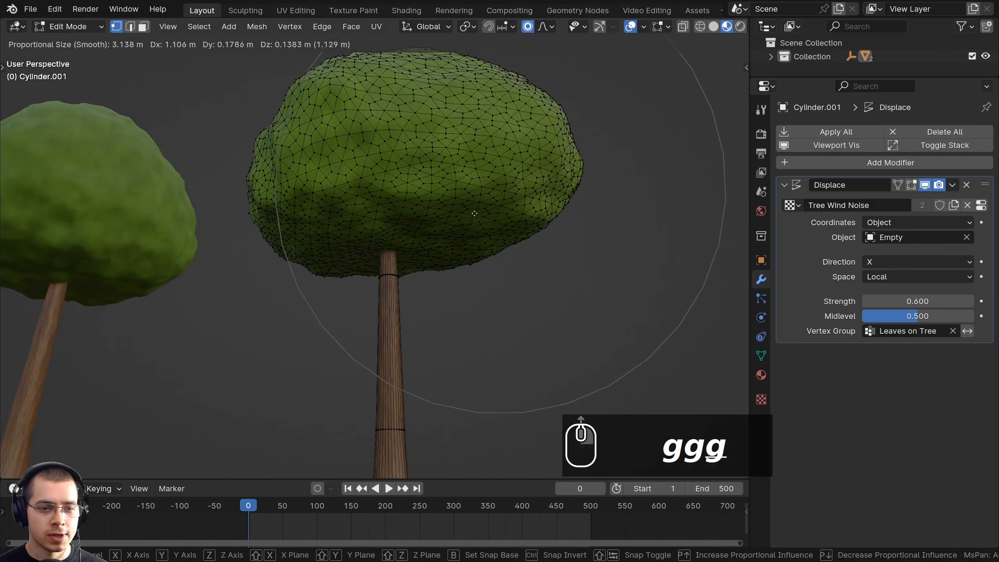
right_click(444, 212)
scroll(444, 213, down, 1)
key(g)
middle_drag(444, 212, 452, 173)
click(509, 143)
Step: Lower the foliage's top about 0.27 m using a proportional size of about 3.45 m, and adjust a vertex on its upper side
scroll(392, 92, down, 1)
key(g)
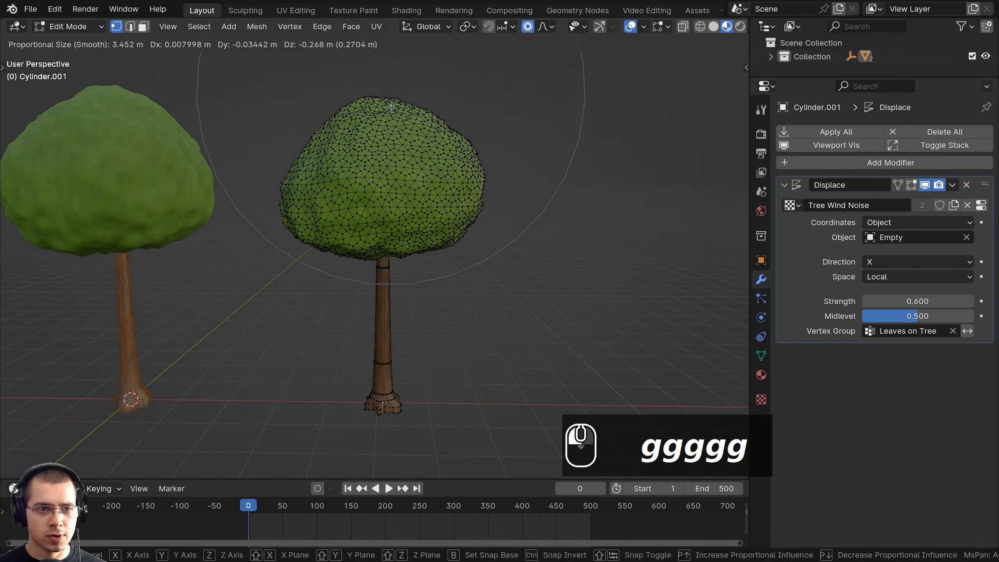
click(392, 107)
right_click(311, 147)
key(g)
click(307, 152)
Step: Even out the foliage's two flanks by moving one outer vertex on each side with proportional falloff
middle_drag(307, 152, 299, 157)
right_click(287, 200)
key(g)
click(394, 205)
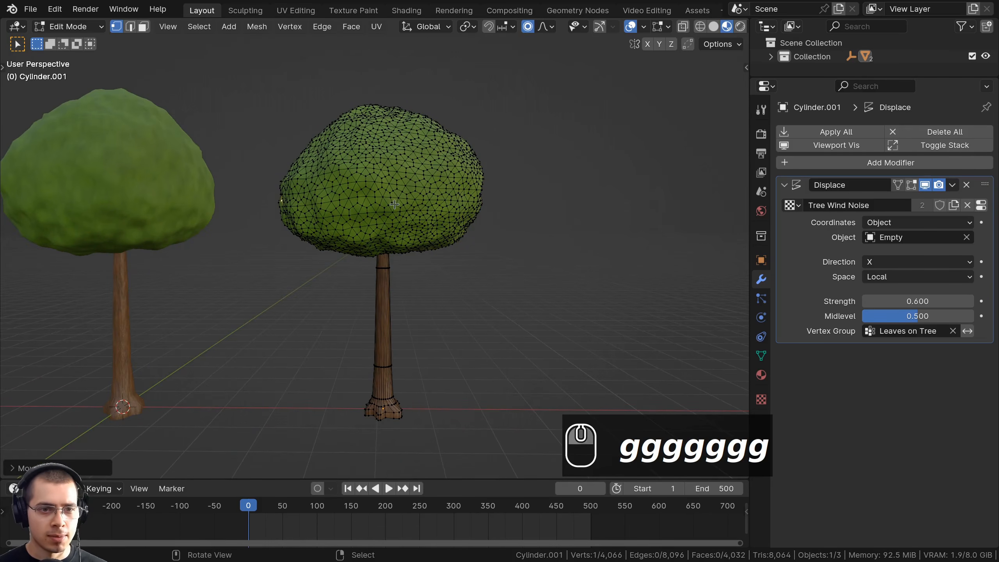
middle_drag(394, 204, 458, 217)
right_click(461, 217)
key(g)
click(510, 224)
Step: Push a foliage side vertex about 0.24 m inward using smooth proportional falloff
right_click(435, 203)
key(g)
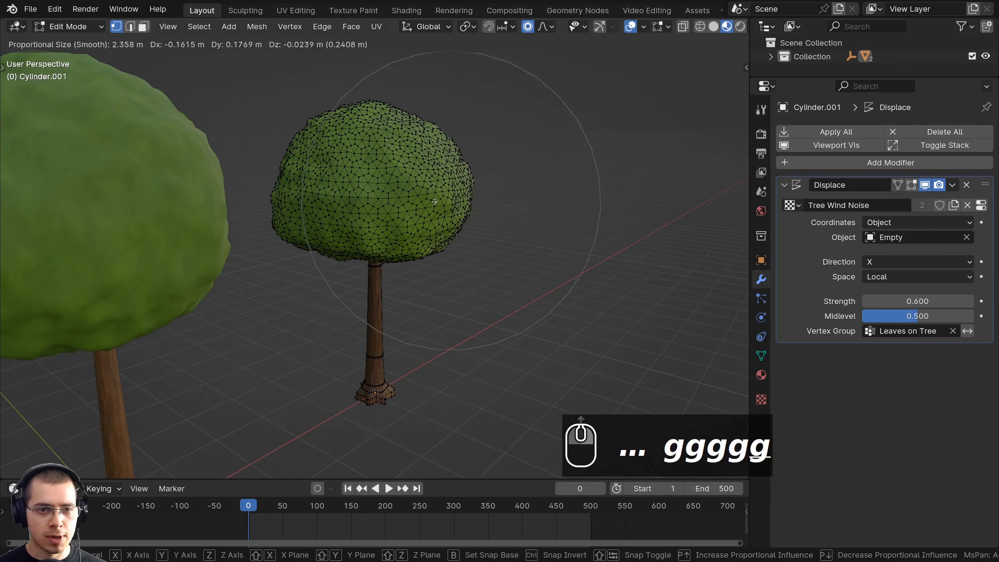
scroll(445, 197, up, 2)
click(445, 197)
Step: Reshape the lower part of the foliage by moving individual vertices with proportional falloff
middle_drag(241, 163, 130, 197)
right_click(310, 306)
key(g)
click(310, 319)
right_click(262, 259)
key(g)
click(264, 276)
scroll(263, 276, down, 2)
key(g)
click(293, 276)
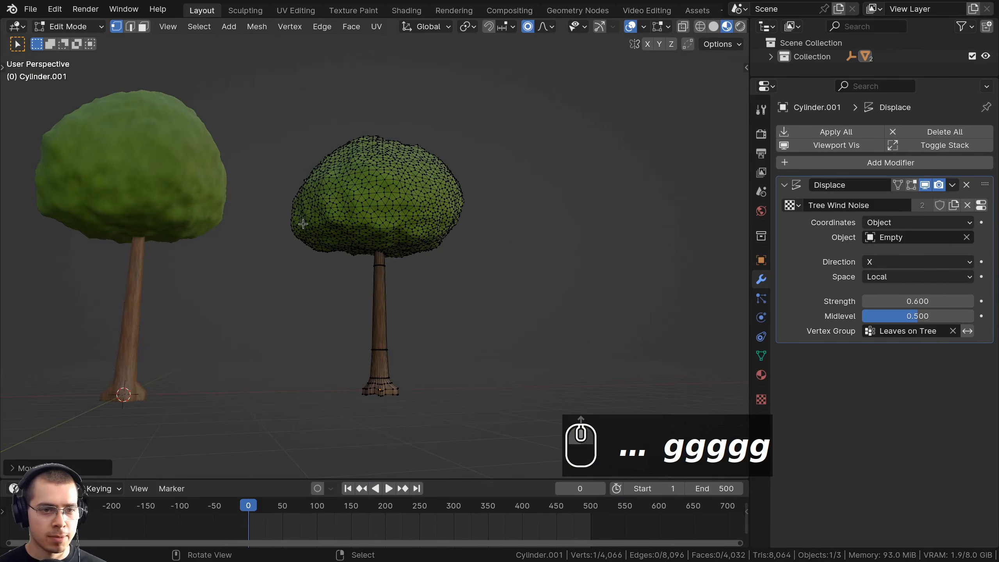
Step: Adjust the foliage's lower edge by moving a vertex near the rim of its underside
right_click(320, 244)
key(g)
click(327, 243)
middle_drag(338, 246, 324, 247)
key(g)
click(329, 245)
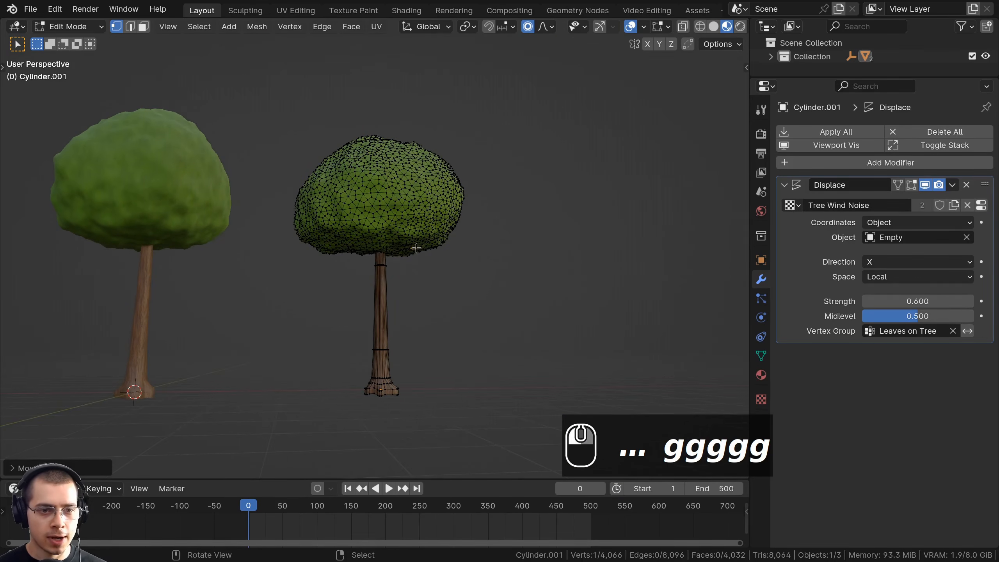
Step: Pull in a vertex on the foliage's upper side with a proportional size of about 1.95 m, and return to Object Mode
scroll(406, 265, up, 1)
middle_drag(416, 248, 384, 297)
scroll(406, 266, down, 3)
scroll(383, 297, up, 2)
right_click(443, 198)
key(g)
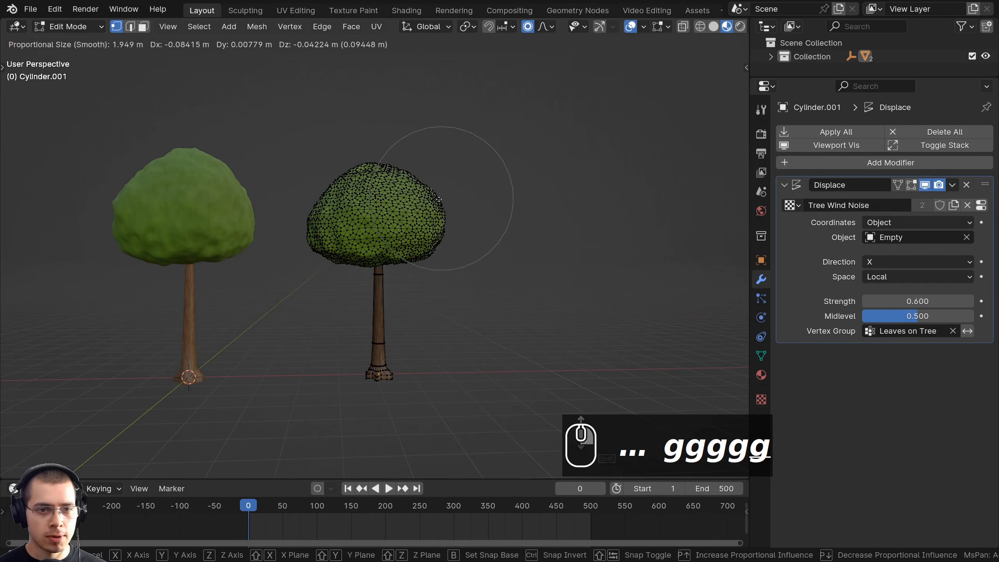
click(438, 200)
click(342, 185)
key(Tab)
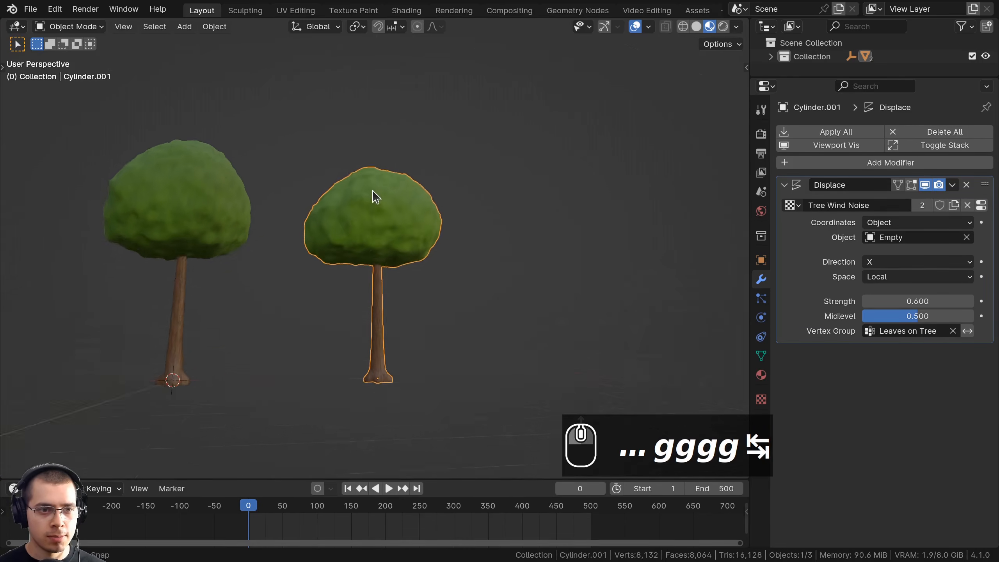
Step: Reopen the duplicate tree for mesh editing and refine the foliage outline with several proportional moves
key(Tab)
key(g)
click(350, 208)
middle_drag(350, 208, 301, 268)
scroll(333, 226, up, 1)
key(g)
click(303, 235)
key(g)
click(294, 220)
Step: Deselect the mesh and add a cylinder with 8 vertices to the duplicate tree's mesh
key(a)
scroll(361, 260, up, 6)
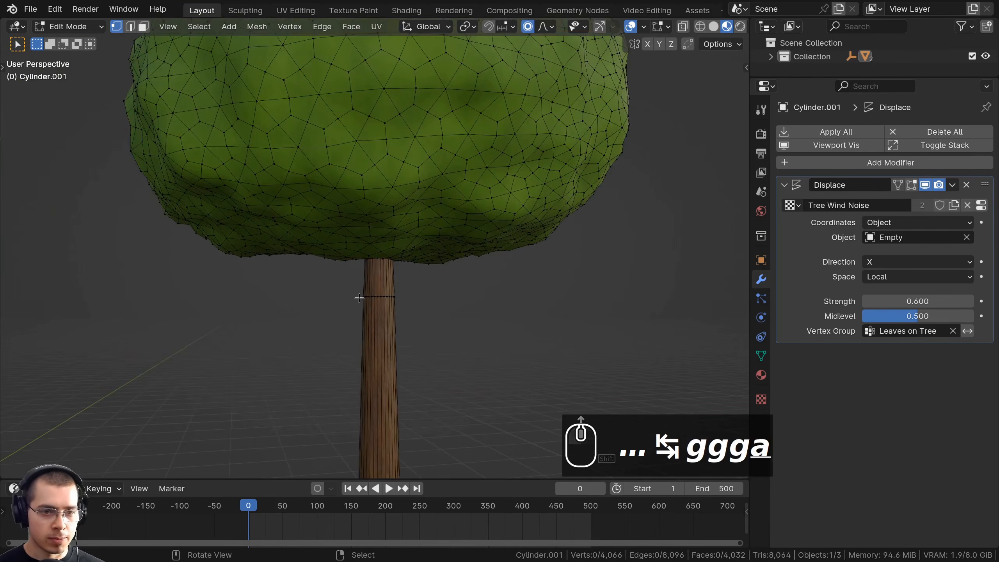
key(shift+a)
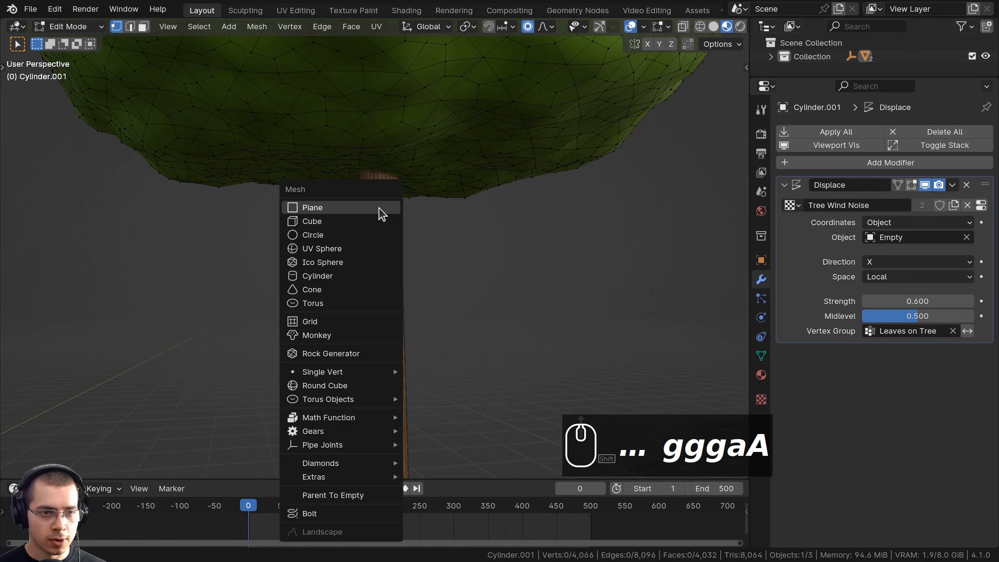
click(328, 277)
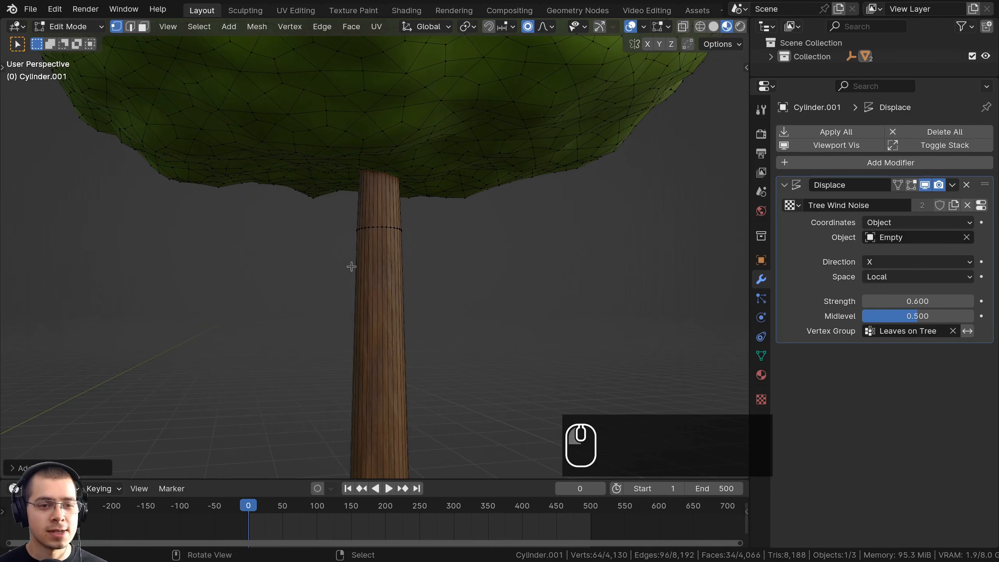
scroll(260, 374, down, 4)
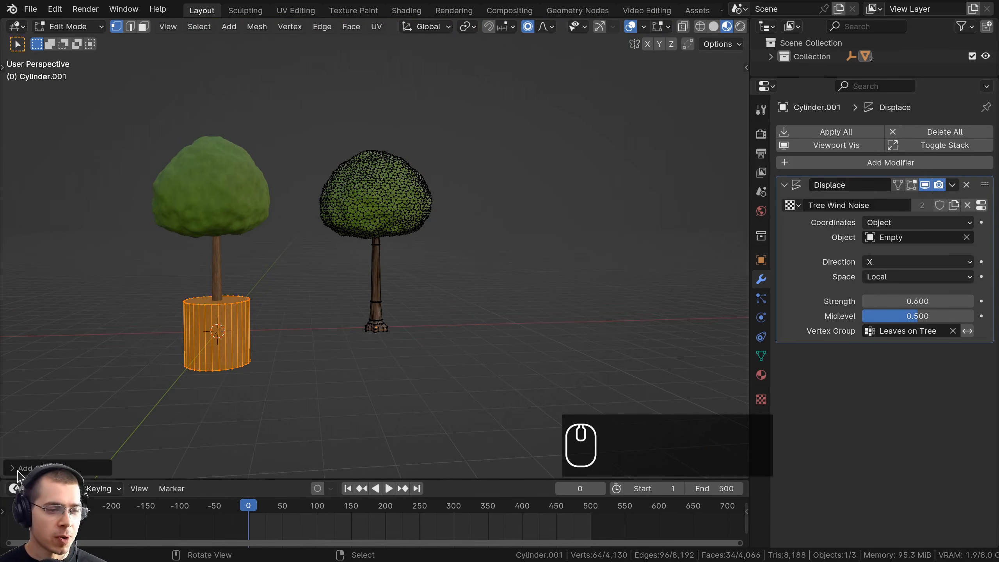
click(17, 472)
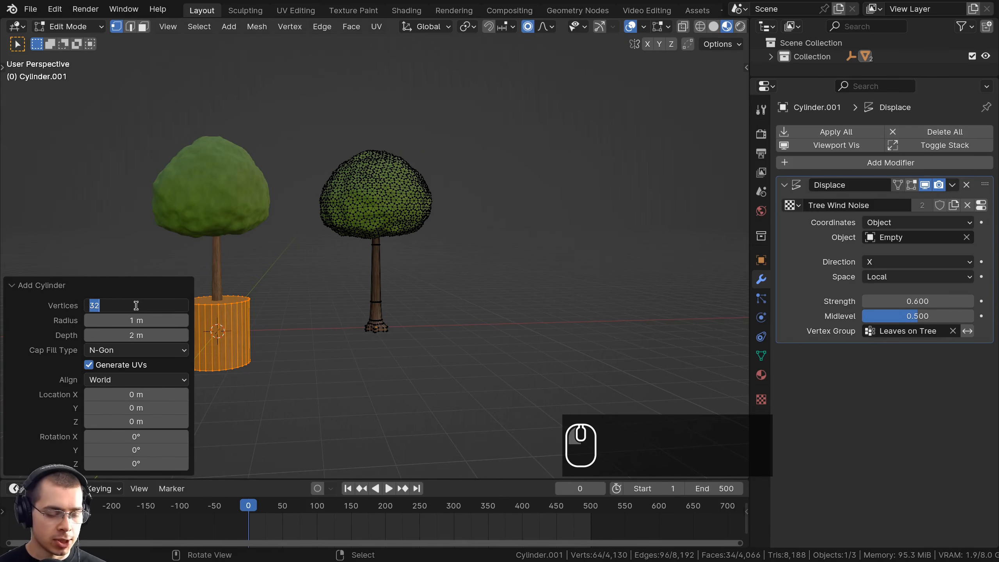
click(52, 286)
Step: Move the cylinder about 5.2 m to the duplicate's trunk, shrinking and rotating it to branch proportions
scroll(362, 256, up, 2)
key(g)
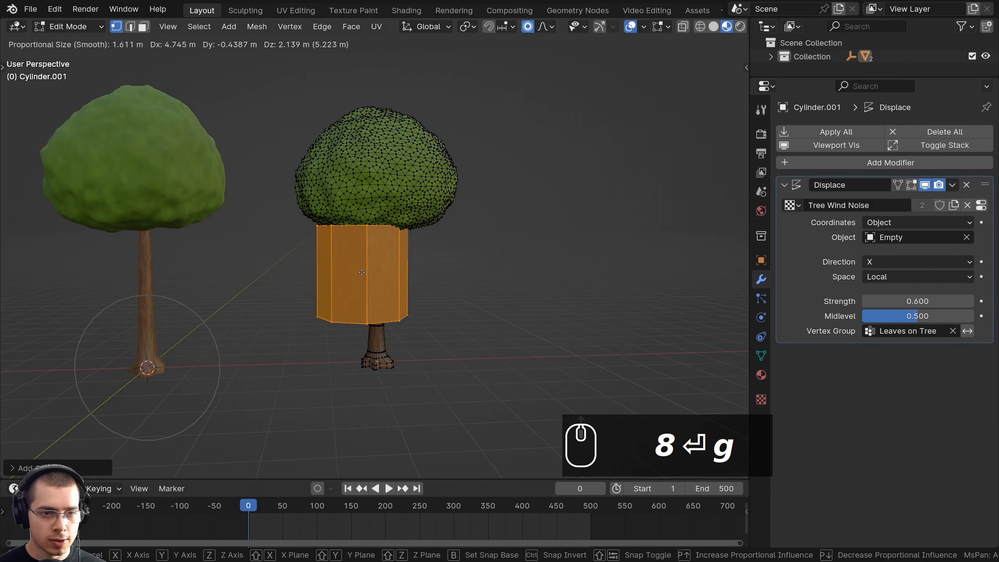
click(362, 272)
scroll(394, 275, up, 3)
key(s)
click(410, 292)
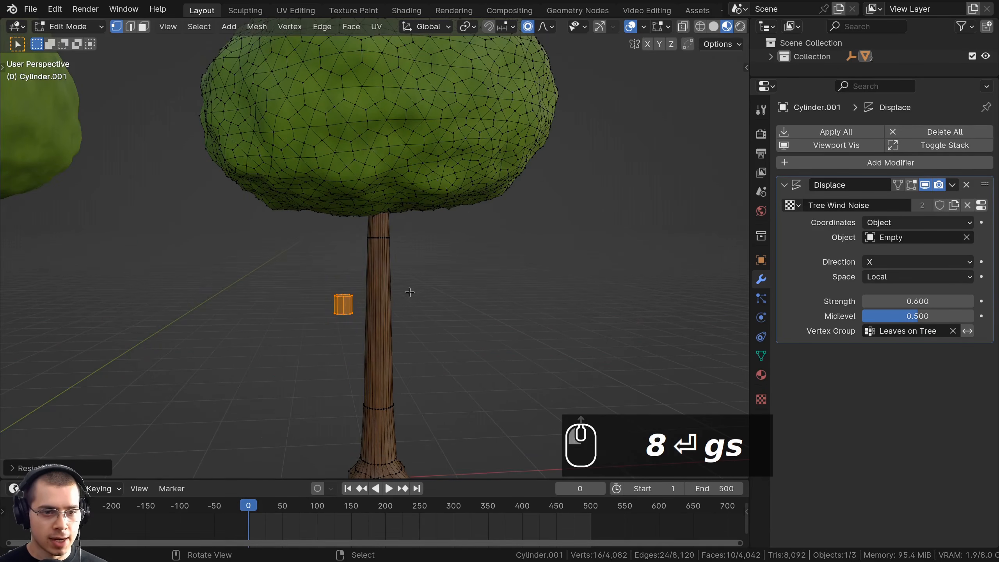
scroll(410, 292, up, 2)
key(r)
click(408, 292)
Step: Delete the top and bottom cap faces of the small cylinder
scroll(361, 288, up, 5)
shift+middle_drag(361, 288, 384, 254)
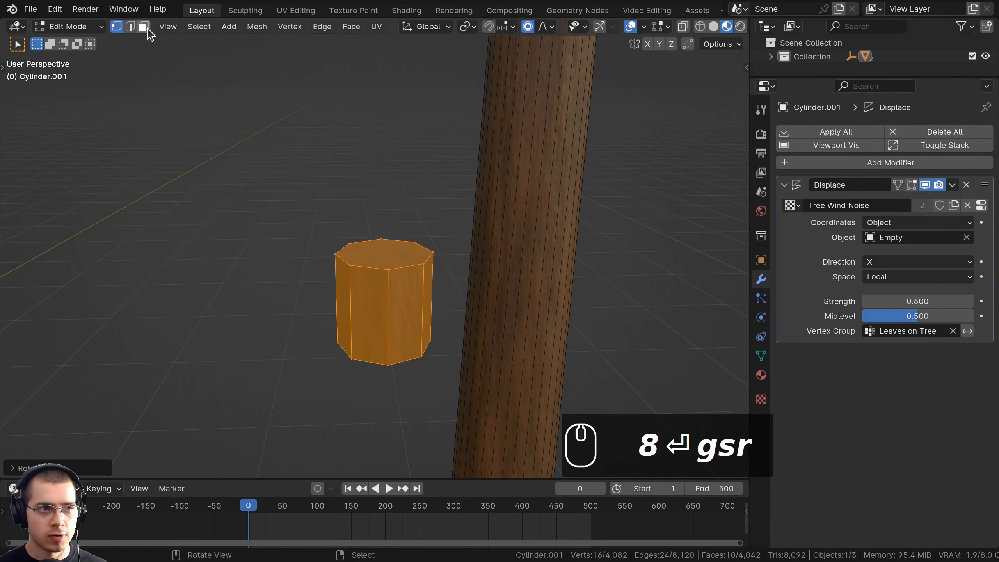
click(392, 252)
key(x)
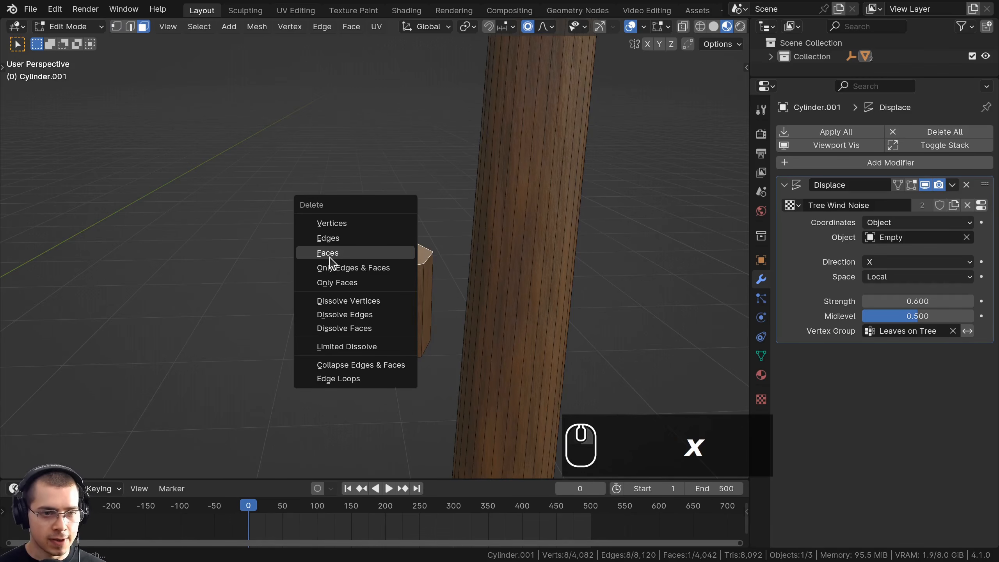
click(328, 253)
middle_drag(329, 258, 366, 165)
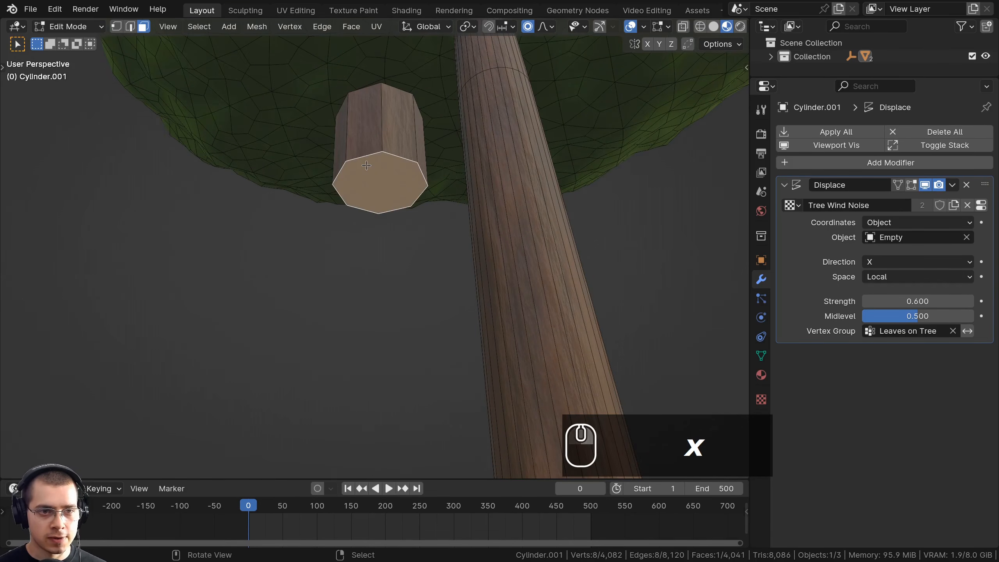
key(x)
click(318, 170)
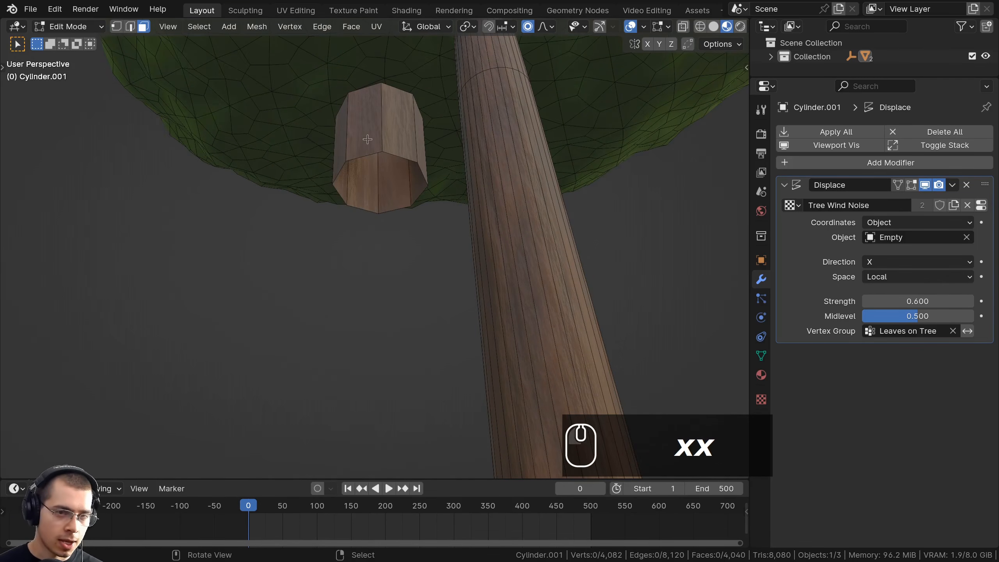
Step: Select the entire open cylinder, scale it and move it up along the trunk
key(l)
scroll(394, 140, down, 3)
middle_drag(394, 143, 421, 228)
scroll(437, 230, up, 1)
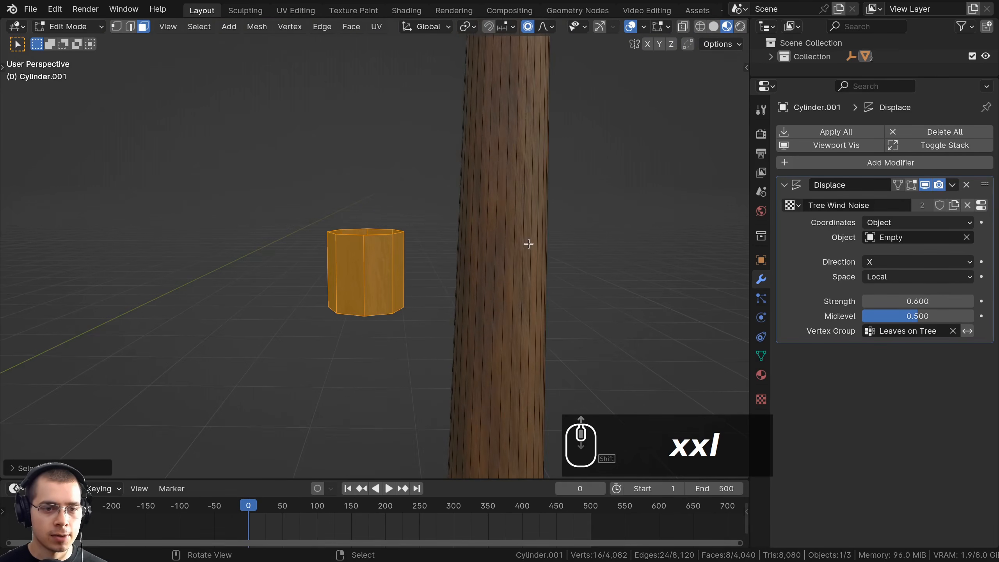
key(s)
click(416, 257)
scroll(416, 256, down, 1)
key(g)
click(431, 51)
Step: Reposition the open cylinder beside the upper trunk, shrinking and tilting it to point outward
shift+middle_drag(433, 51, 429, 227)
key(g)
click(430, 256)
scroll(446, 330, down, 3)
key(g)
click(430, 279)
key(s)
click(511, 346)
key(r)
click(429, 148)
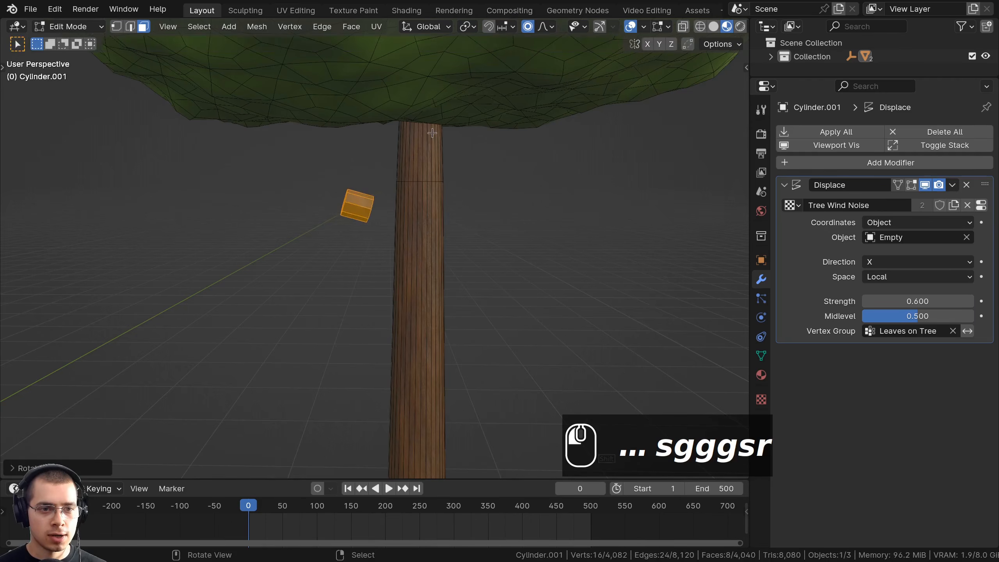
Step: Bring the tilted cylinder closer to the trunk from different viewing angles and adjust its scale
key(g)
click(455, 166)
key(g)
middle_drag(455, 167, 474, 213)
click(460, 173)
key(g)
click(566, 213)
key(s)
click(594, 214)
Step: Fine-tune the cylinder's position, size and tilt so its inner end sits in the trunk's side as a branch base
key(g)
click(583, 221)
key(s)
click(492, 230)
key(r)
click(500, 226)
key(g)
click(475, 233)
key(s)
click(468, 238)
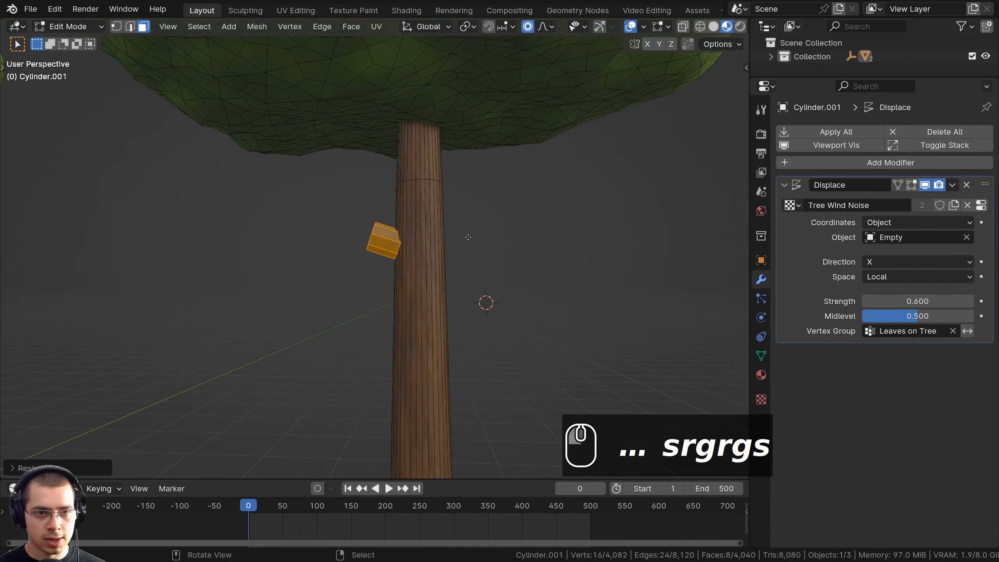
key(g)
click(471, 243)
Step: Select the branch base's outer vertex loop, extrude it diagonally up away from the trunk and taper its end
scroll(417, 229, up, 2)
click(116, 27)
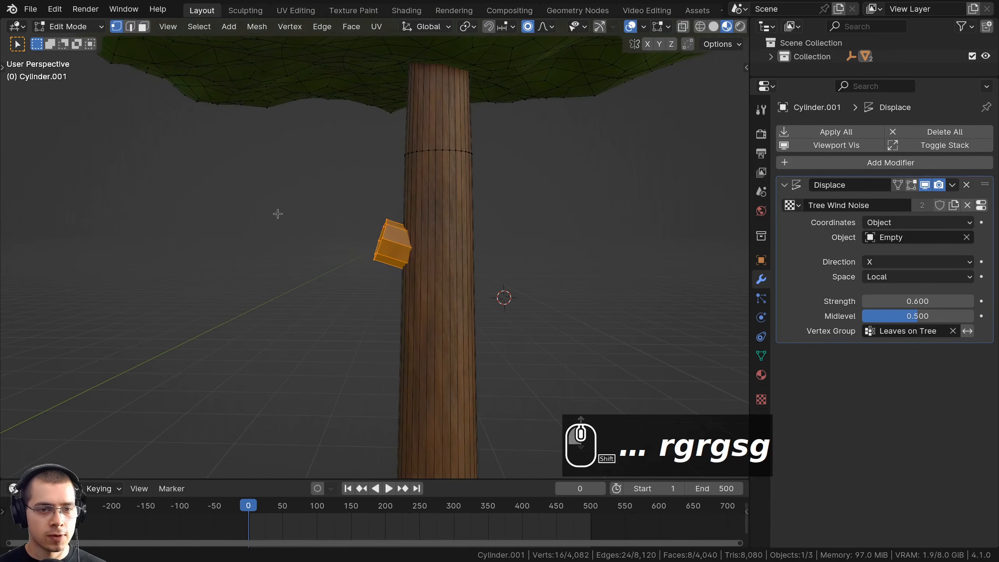
shift+middle_drag(277, 215, 385, 255)
alt+right_click(377, 250)
scroll(357, 237, down, 1)
scroll(386, 255, down, 3)
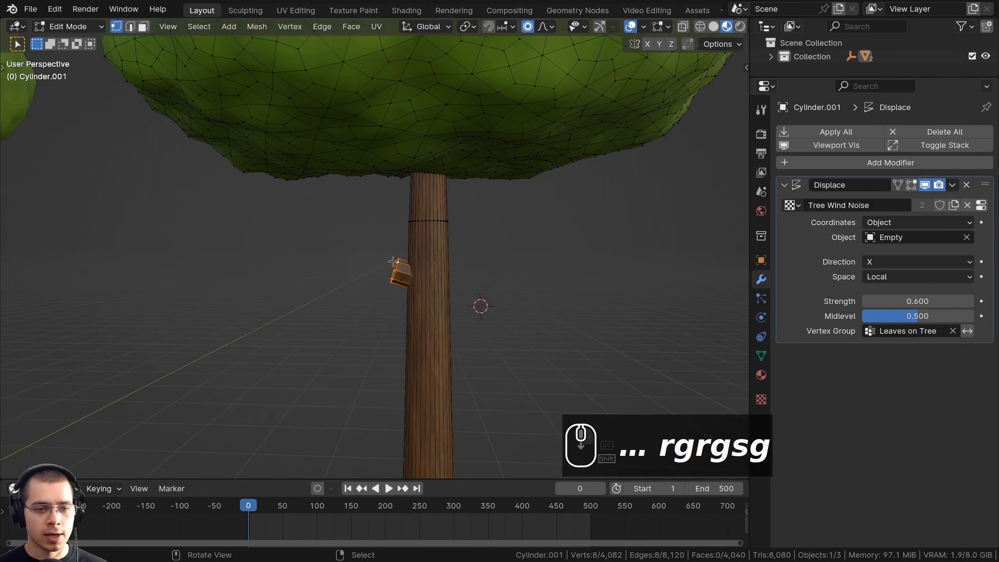
key(e)
click(343, 210)
key(s)
click(421, 226)
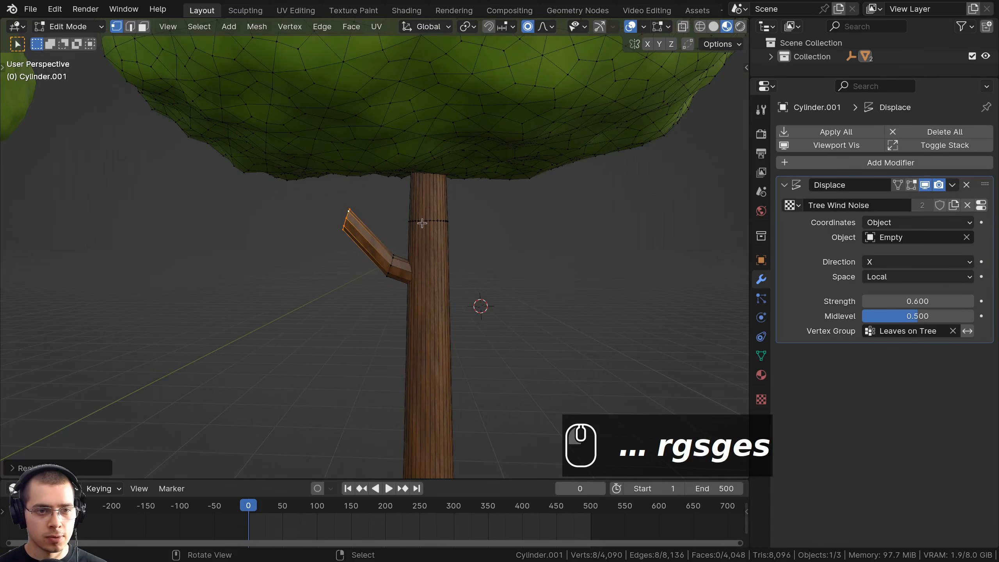
Step: Rotate the branch's end loop to follow its direction and shift it slightly
key(r)
scroll(418, 242, up, 1)
scroll(416, 243, up, 3)
click(416, 242)
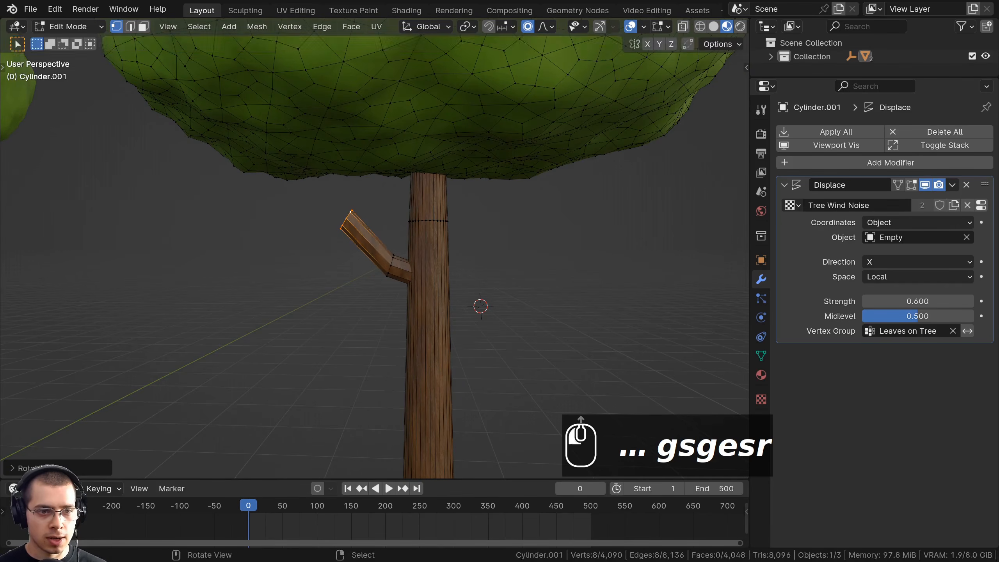
key(r)
key(g)
click(386, 245)
Step: Extrude a second, steeper branch segment toward the foliage, then scale, rotate and reposition its end loop
key(e)
click(371, 197)
key(s)
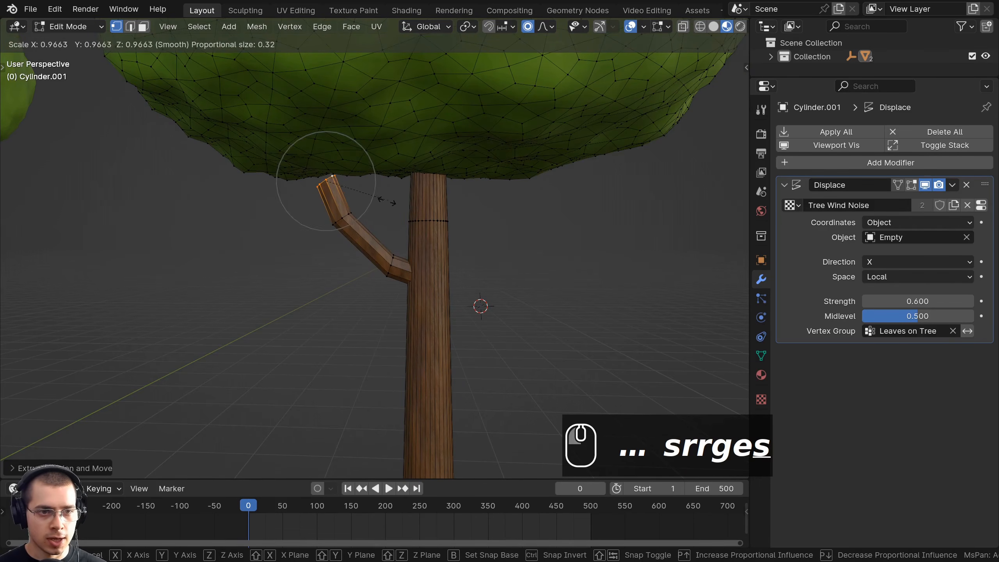
click(382, 199)
key(r)
key(g)
click(367, 205)
Step: Rotate and shrink the branch's upper end loop and extrude it up into the foliage
shift+middle_drag(367, 204, 373, 234)
key(r)
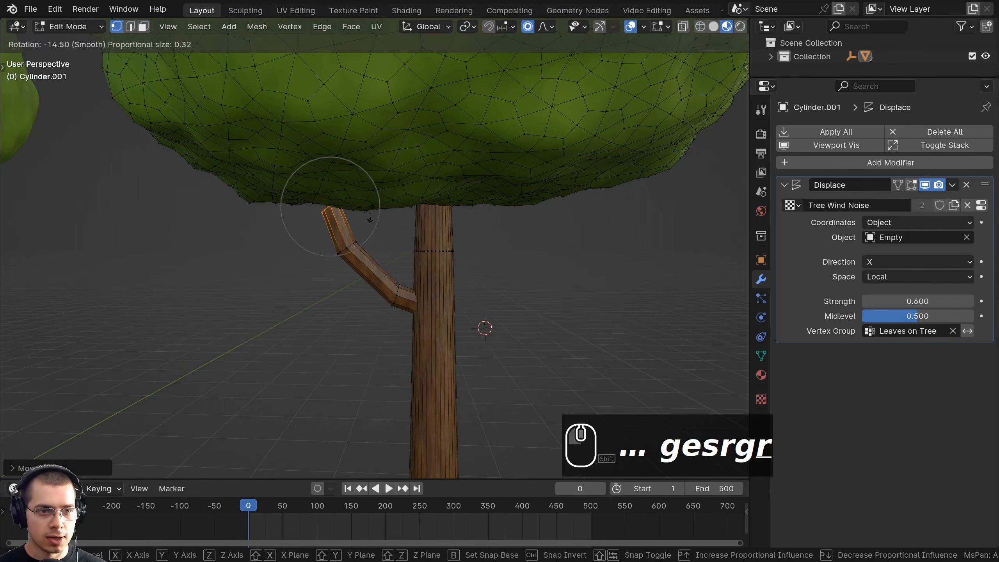
click(372, 224)
scroll(372, 224, down, 2)
key(s)
click(371, 220)
key(e)
click(368, 205)
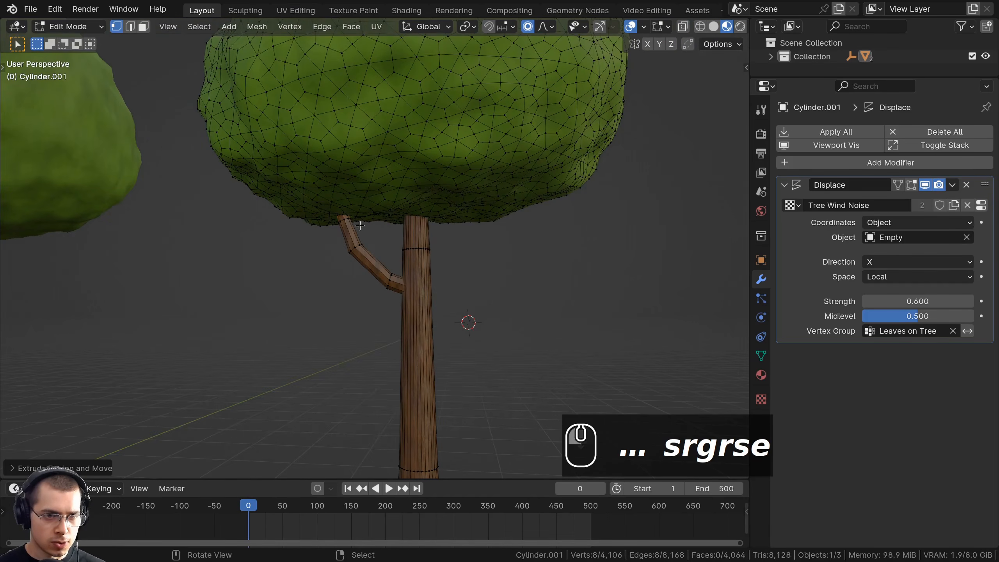
Step: Return to Object Mode and apply smooth shading to the tree with the new branch
scroll(367, 206, down, 1)
mouse_move(368, 205)
middle_down()
mouse_move(415, 236)
mouse_move(393, 233)
mouse_move(382, 193)
middle_up()
scroll(394, 234, up, 1)
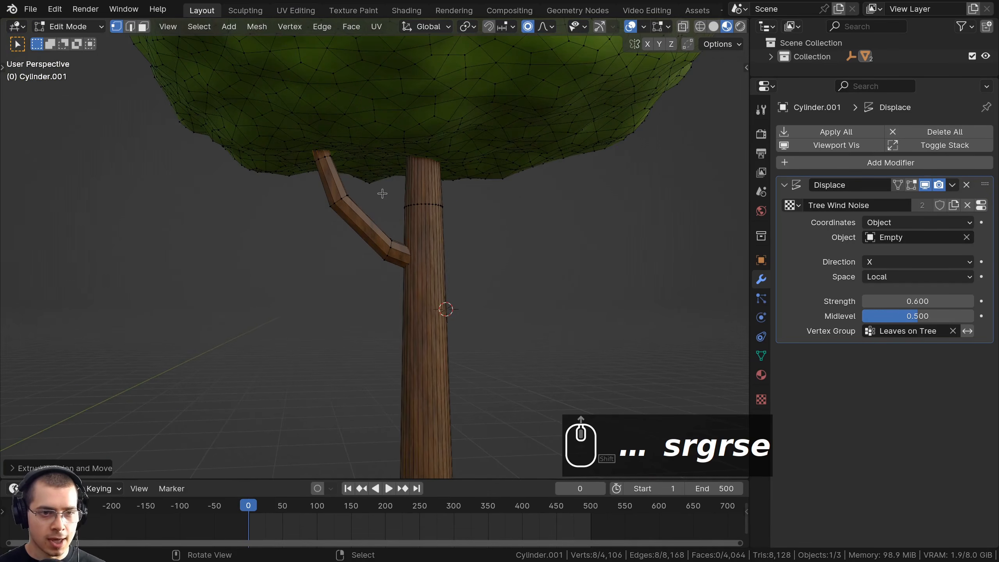
key(Tab)
scroll(345, 168, up, 3)
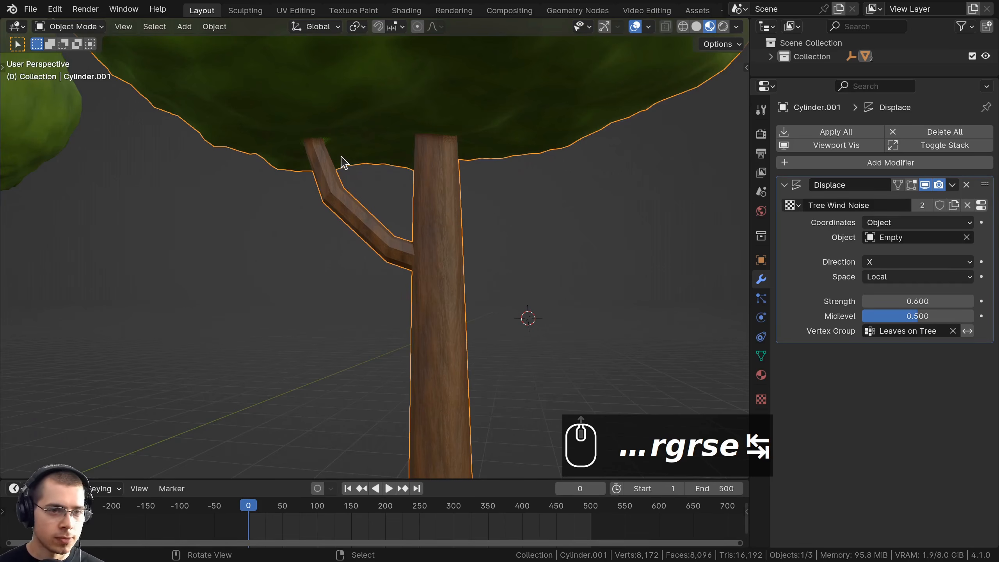
key(w)
click(261, 156)
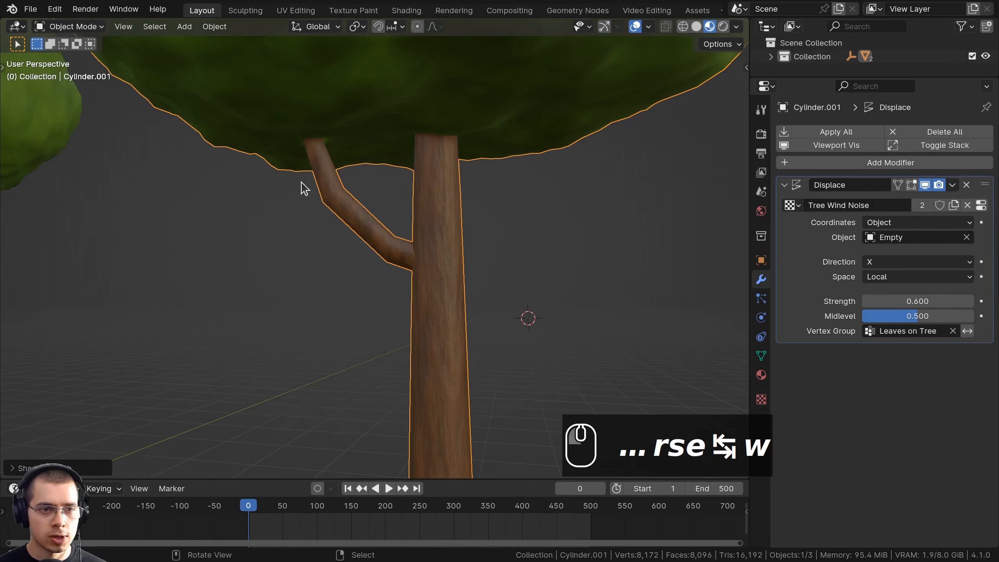
scroll(301, 187, down, 5)
middle_drag(544, 348, 662, 291)
scroll(502, 274, up, 8)
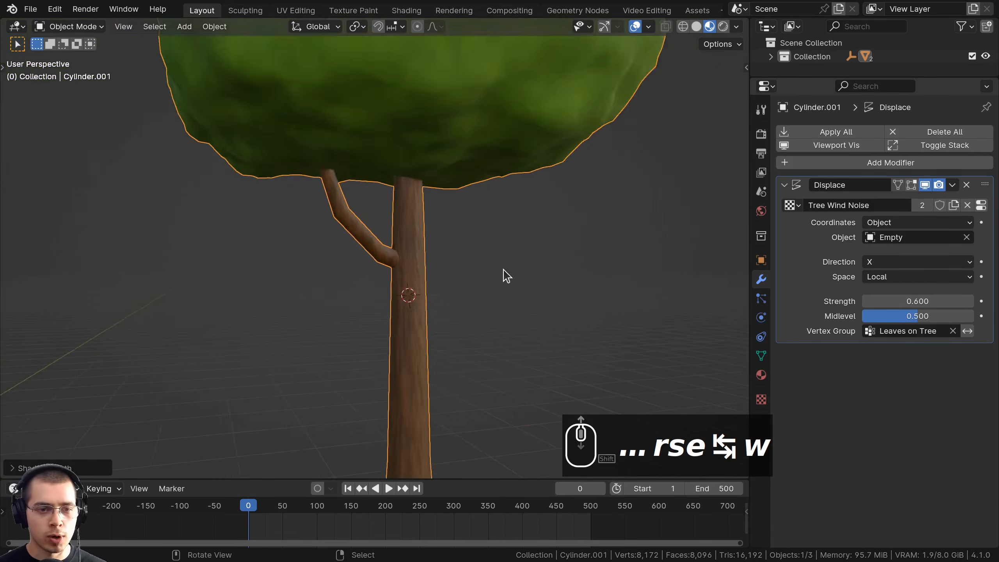
Step: Edit the branch's base vertex loop inside the trunk in wireframe, enlarging, rotating and moving it to widen the joint
key(Tab)
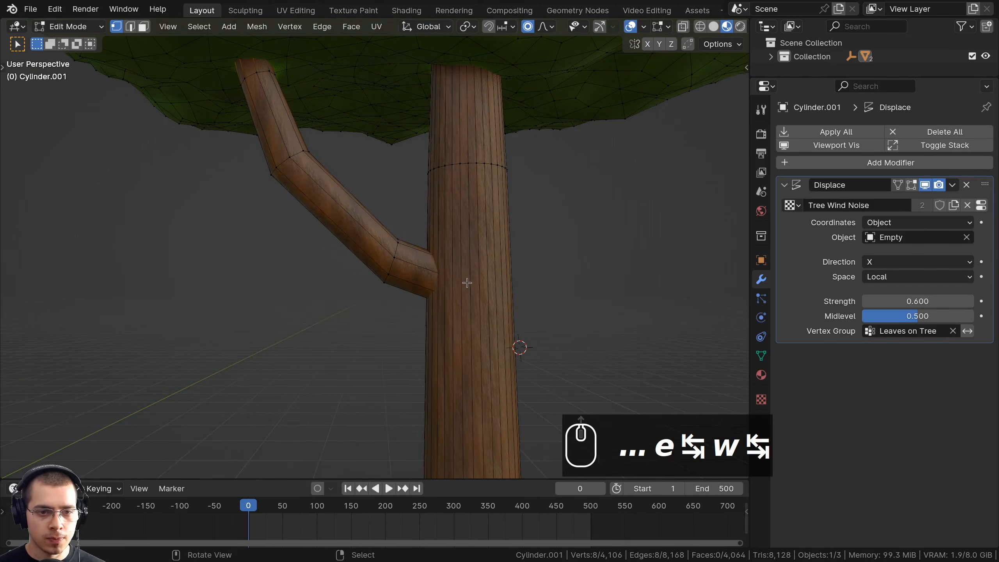
key(z)
click(445, 277)
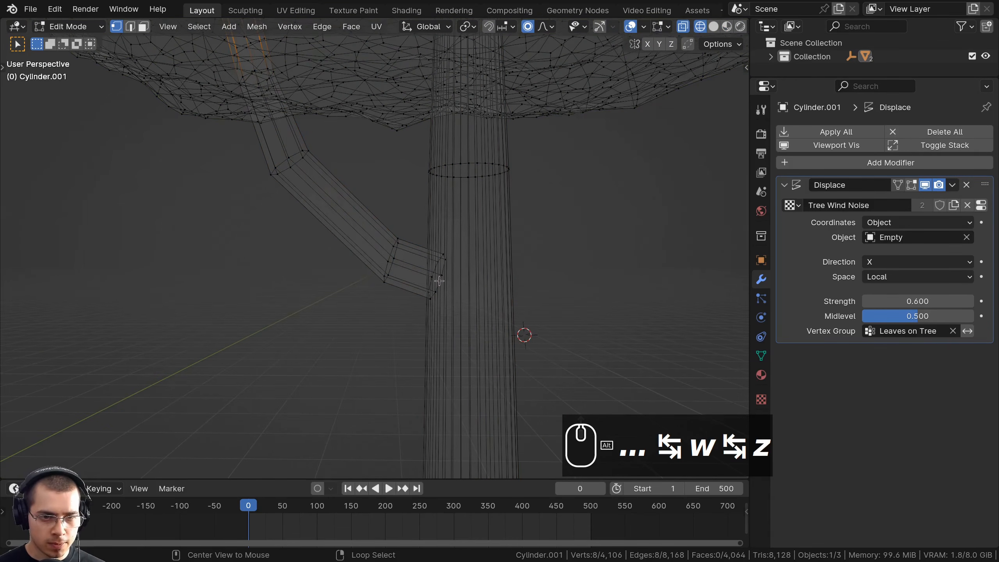
key(s)
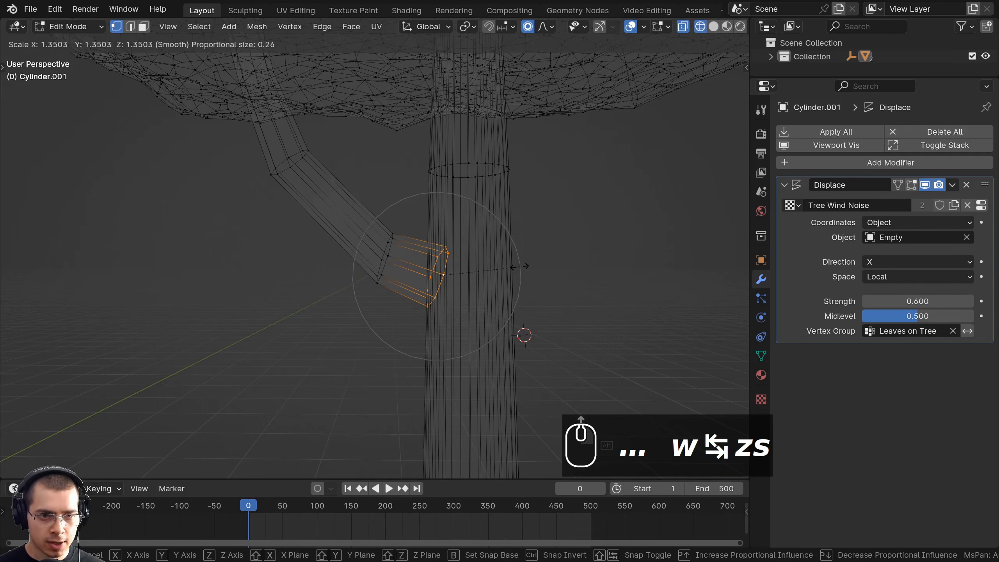
key(r)
click(518, 258)
click(466, 282)
scroll(464, 263, down, 3)
scroll(464, 263, up, 2)
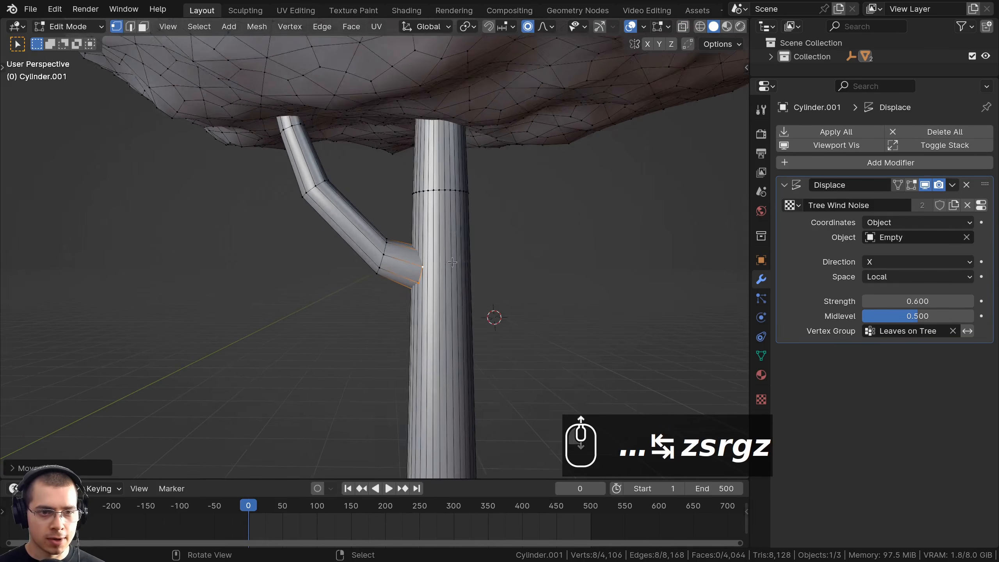
Step: Select the whole branch, duplicate it to the opposite side of the trunk and rotate the copy roughly half a turn about Z
key(l)
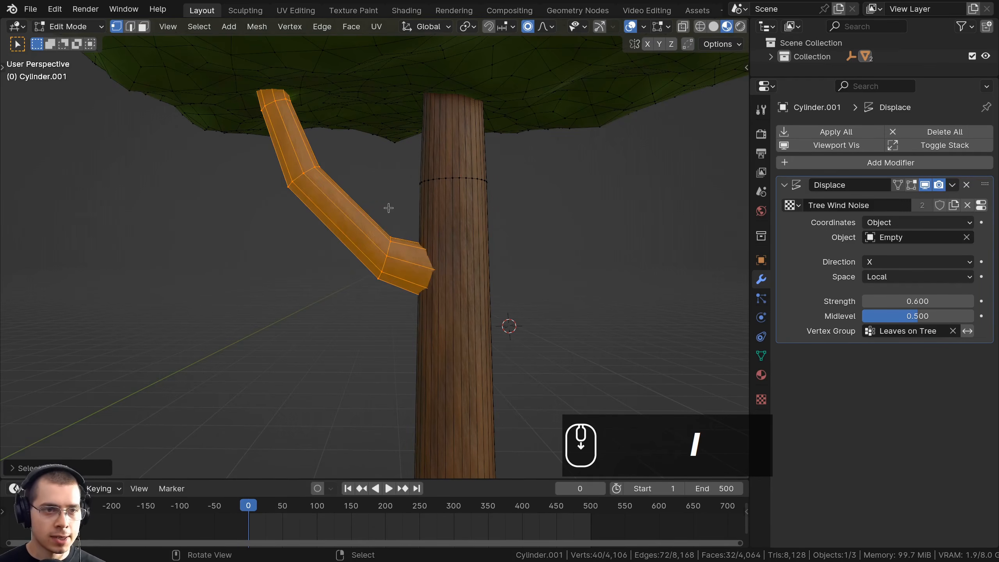
scroll(373, 207, down, 3)
shift+scroll(346, 207, up, 2)
key(shift+d)
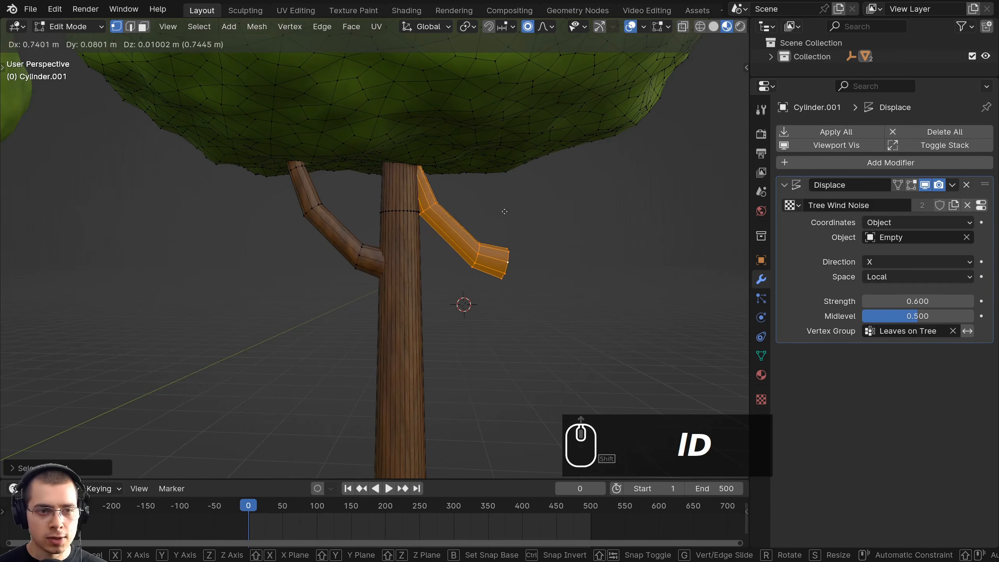
click(558, 209)
key(r)
key(z)
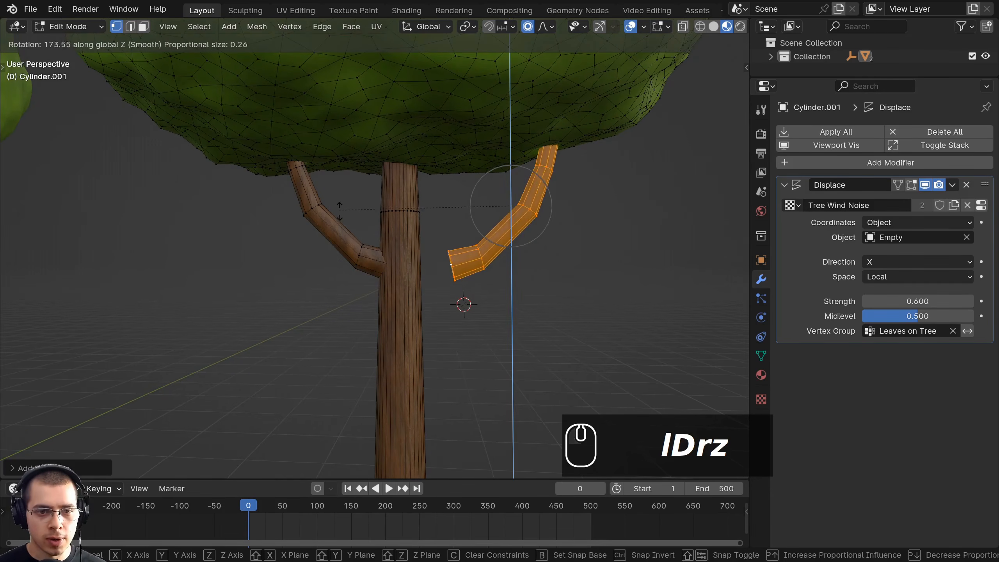
click(362, 292)
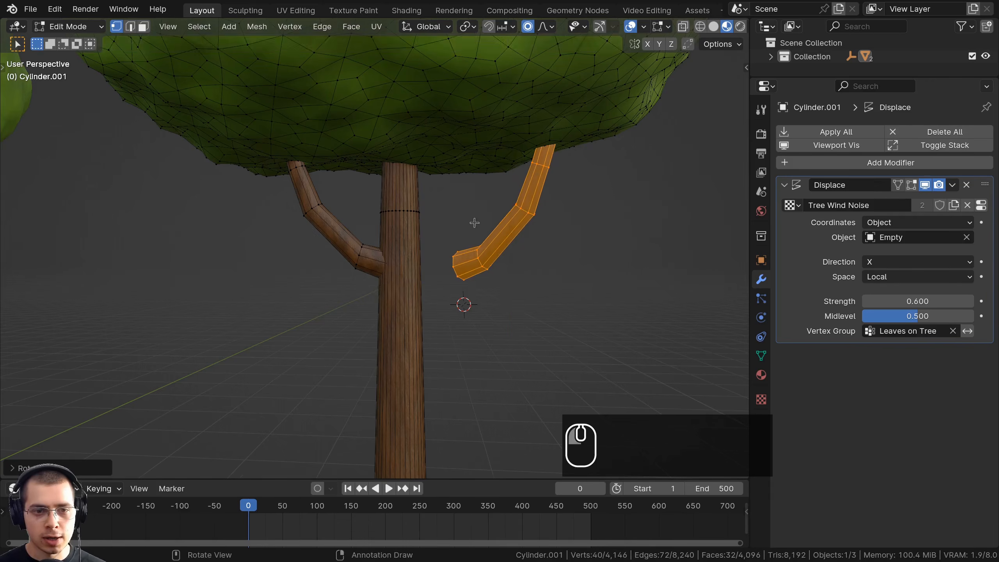
Step: Scale, move and rotate the duplicated branch so its base sits in the upper trunk and its tip reaches the foliage
key(g)
key(s)
click(498, 244)
key(g)
middle_drag(498, 244, 628, 288)
click(464, 252)
scroll(435, 259, up, 1)
key(g)
click(426, 270)
key(r)
click(635, 244)
middle_drag(559, 247, 475, 261)
scroll(373, 241, up, 3)
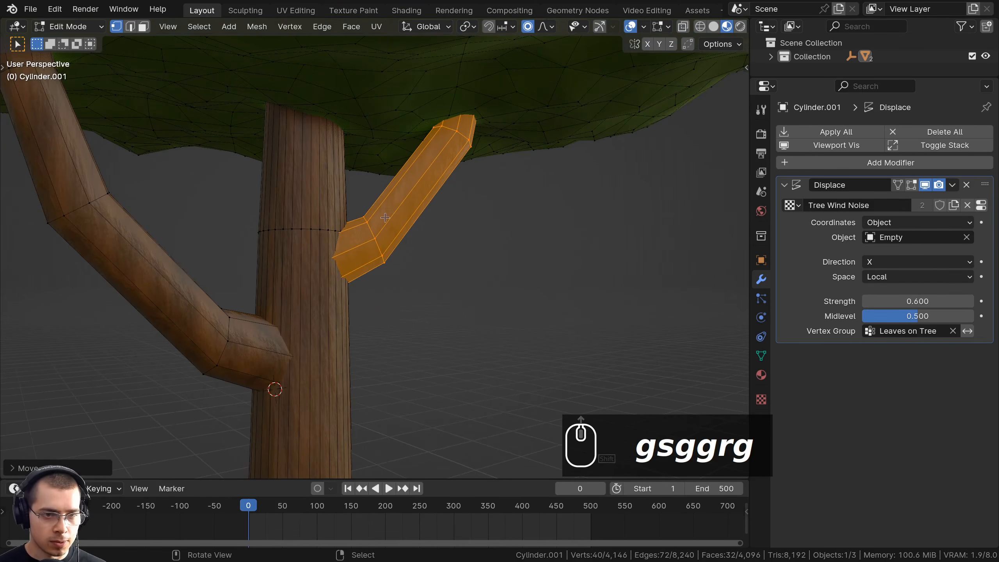
Step: Add an edge loop to the second branch's long segment, then move it outward and rotate it to form a bend
key(ctrl+r)
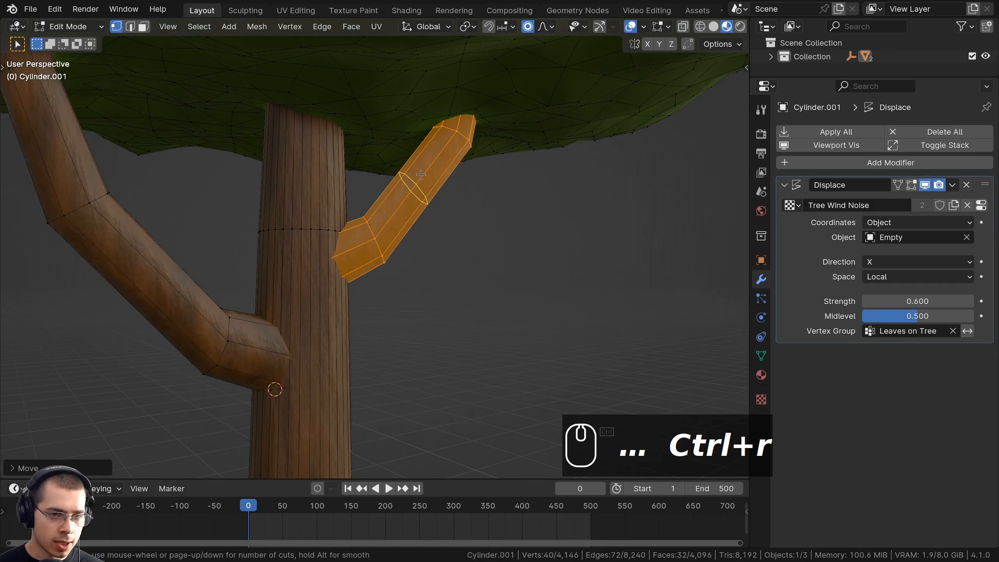
click(421, 174)
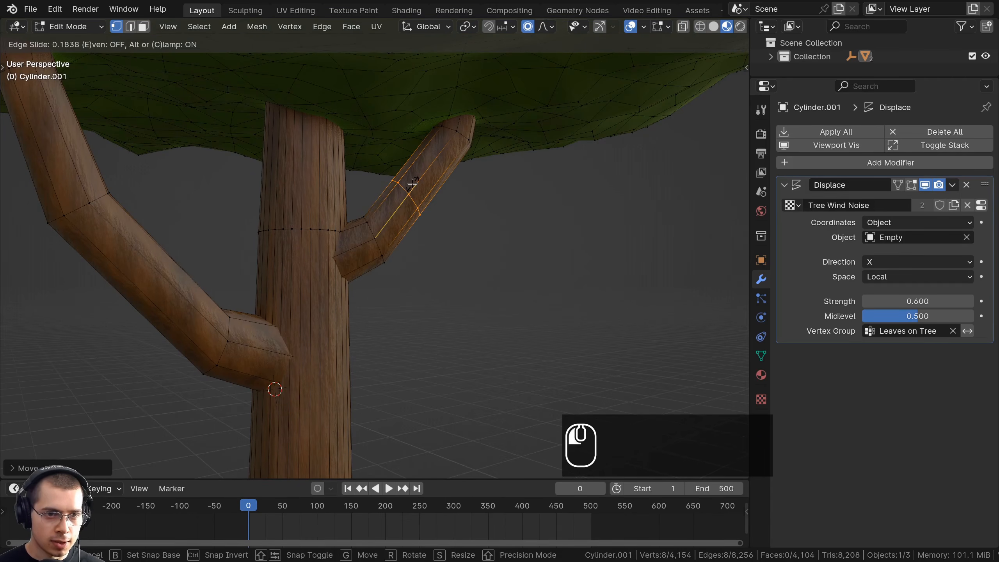
click(412, 184)
key(g)
key(g)
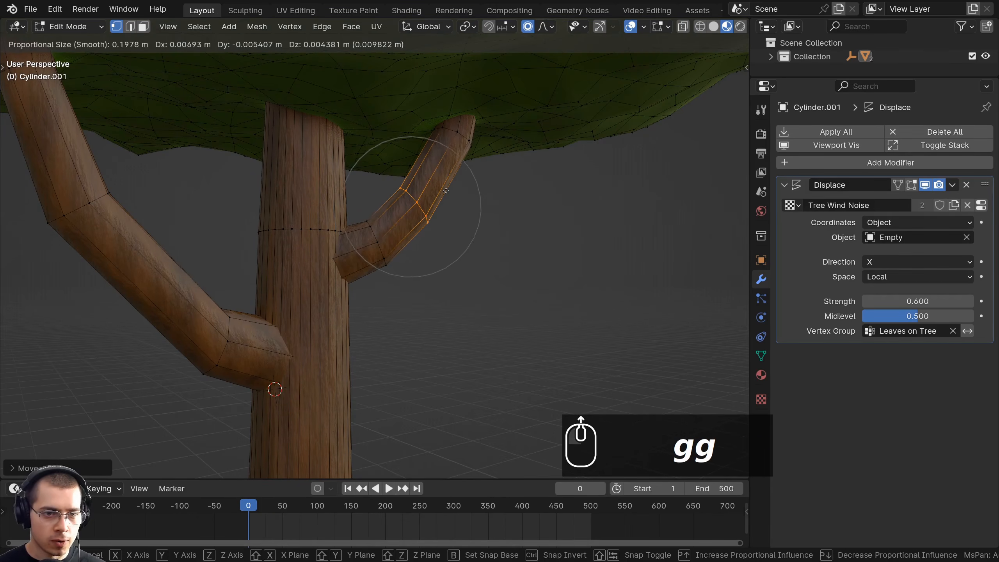
click(445, 190)
key(r)
click(523, 242)
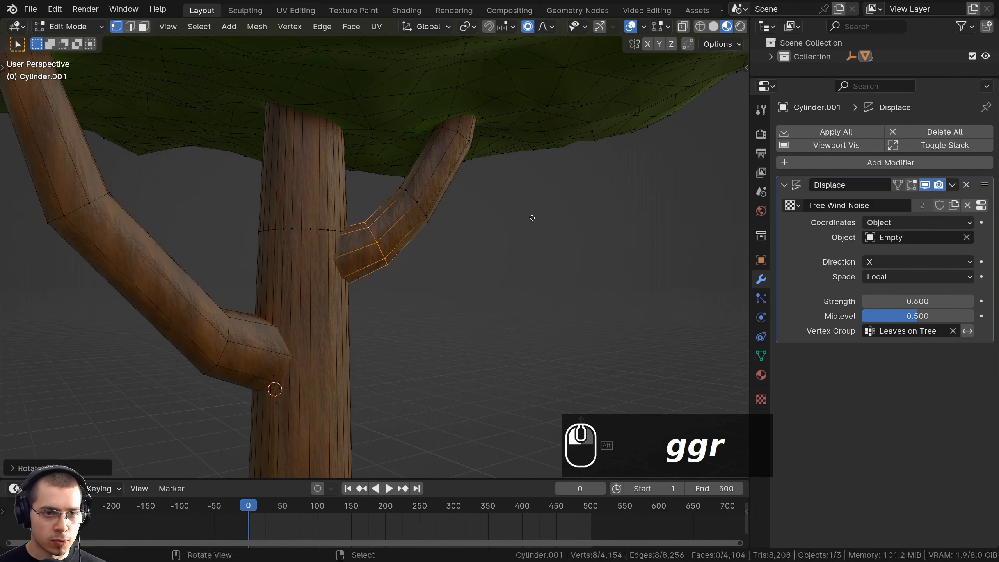
Step: Shift the second branch's lower vertex loop near the trunk to smooth its curve
key(g)
click(501, 244)
key(Tab)
scroll(484, 245, down, 4)
middle_drag(460, 245, 425, 242)
key(Tab)
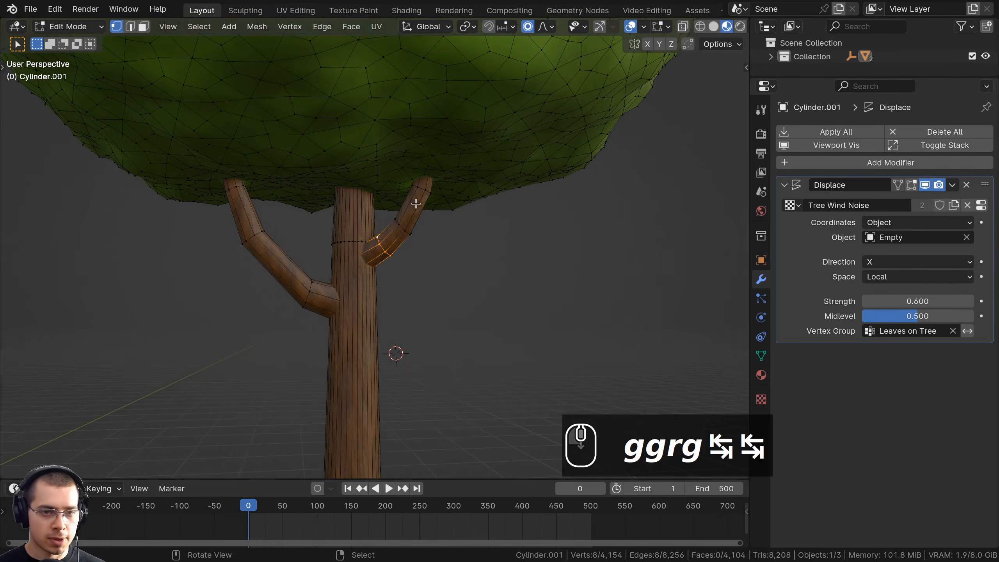
Step: Select the entire second branch, scale it down slightly, then rotate and reposition it against the trunk
key(l)
middle_drag(416, 203, 501, 228)
right_click(409, 230)
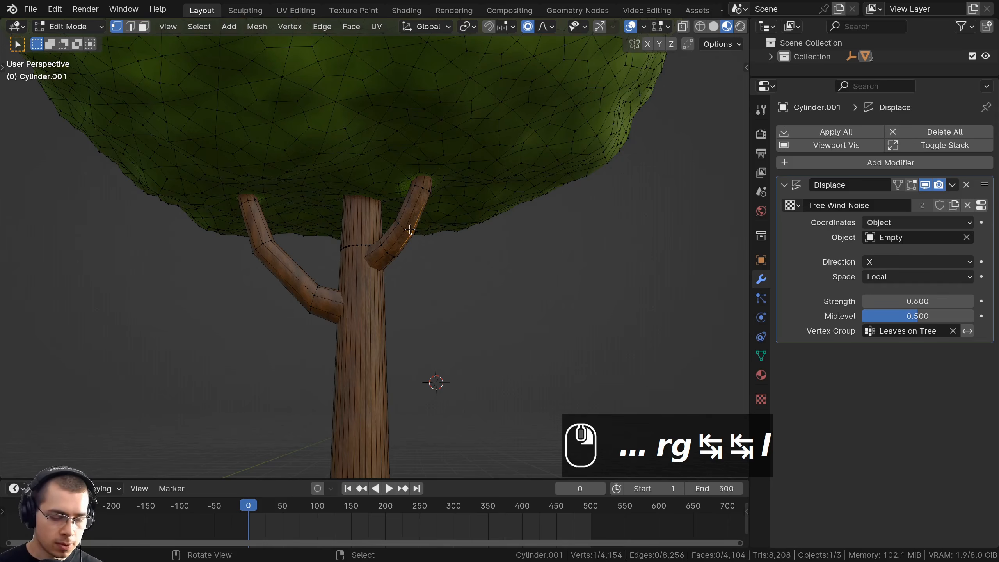
key(k)
key(l)
key(s)
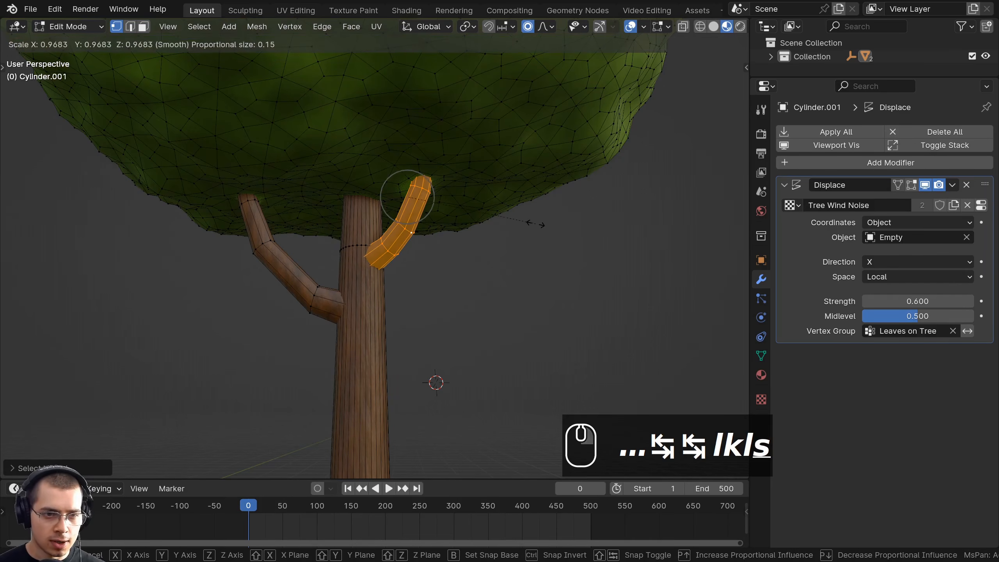
click(529, 224)
middle_drag(529, 225, 589, 254)
key(r)
click(589, 254)
key(g)
click(570, 261)
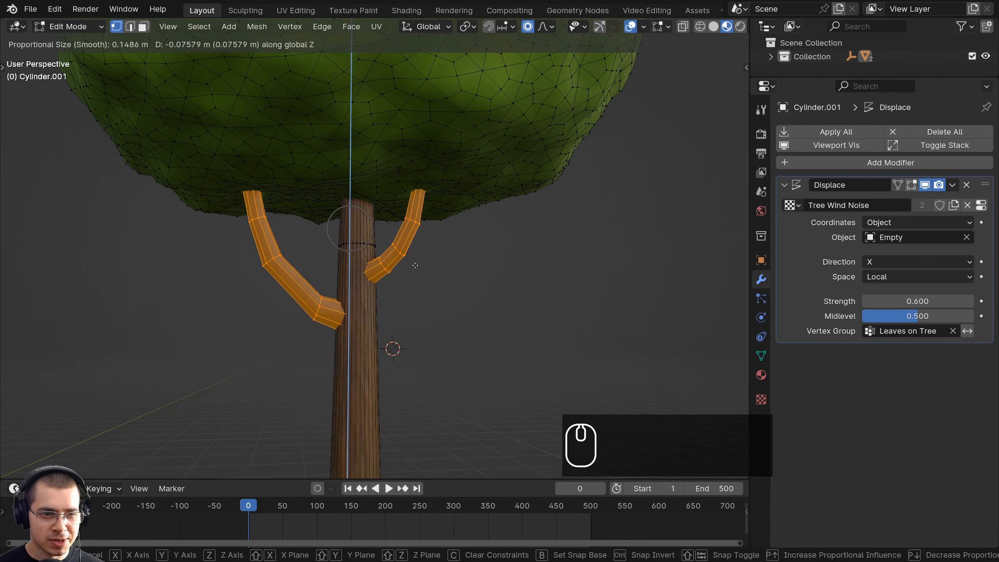
Step: Lower both branches slightly along the Z axis, return to Object Mode and save the file
click(412, 276)
key(Tab)
scroll(411, 296, down, 3)
scroll(413, 296, down, 4)
key(a)
middle_drag(407, 275, 464, 244)
key(ctrl+s)
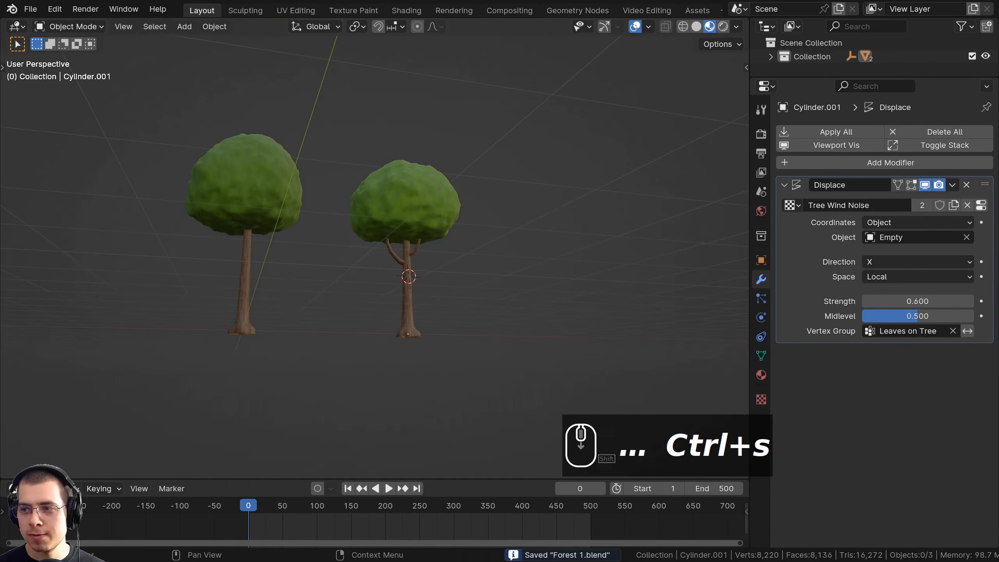
Step: Duplicate the original branchless tree and place the copy on its other side, away from the branched tree
middle_drag(291, 274, 383, 255)
scroll(361, 266, up, 2)
scroll(383, 255, down, 1)
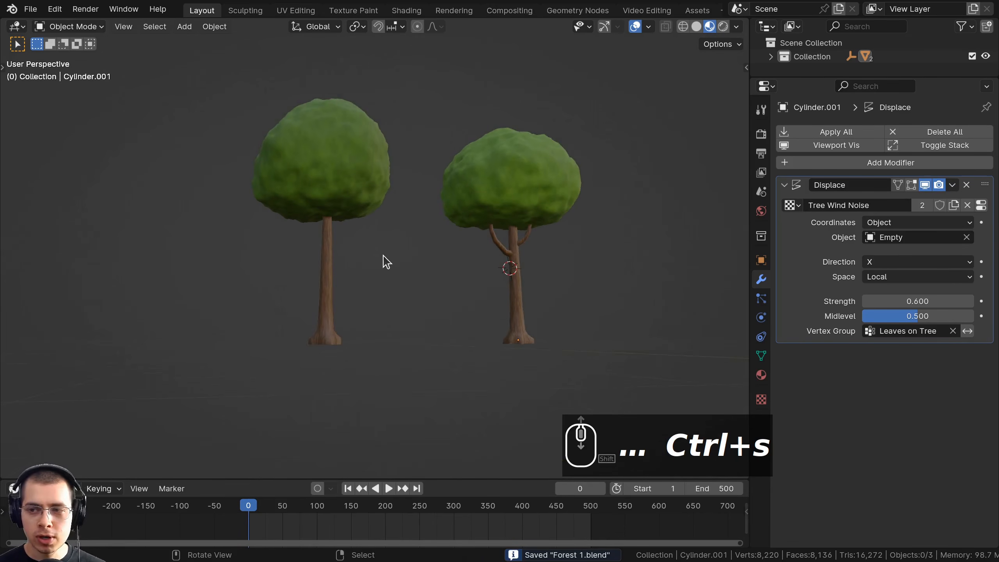
click(351, 181)
middle_drag(351, 181, 361, 190)
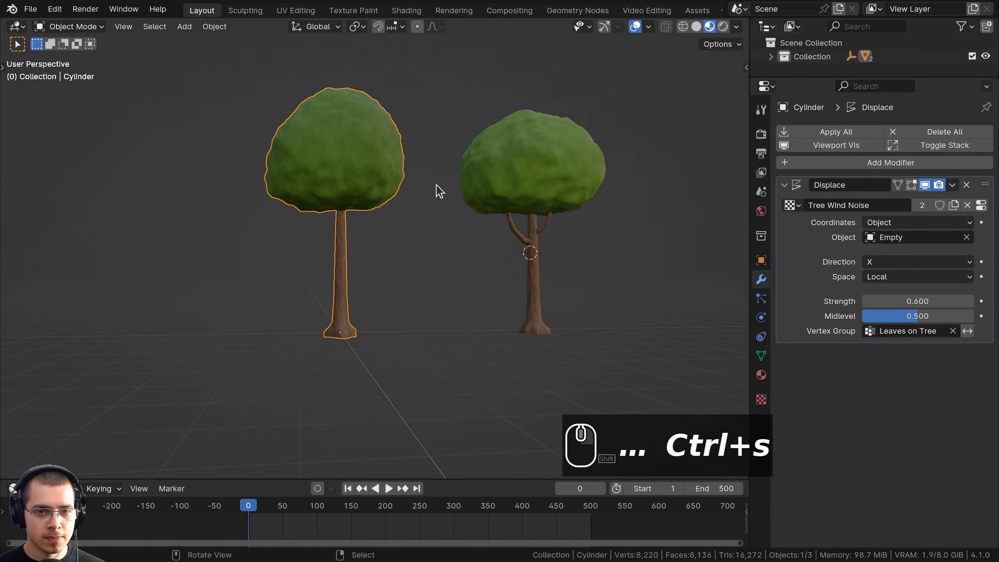
key(shift+d)
middle_drag(437, 185, 327, 189)
click(304, 179)
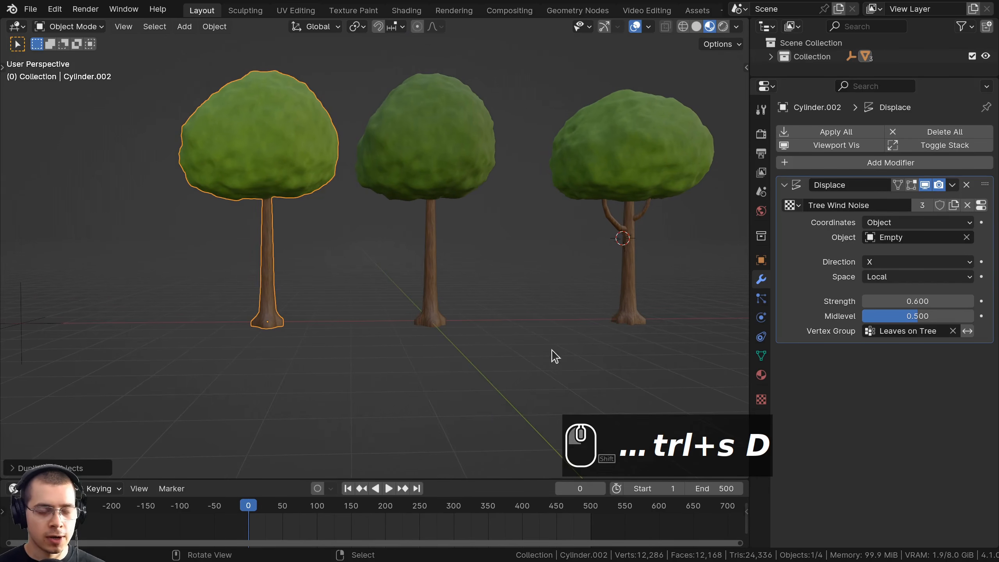
Step: In the branched tree's mesh, select only the longer, lower branch and duplicate it in place
click(661, 138)
key(Tab)
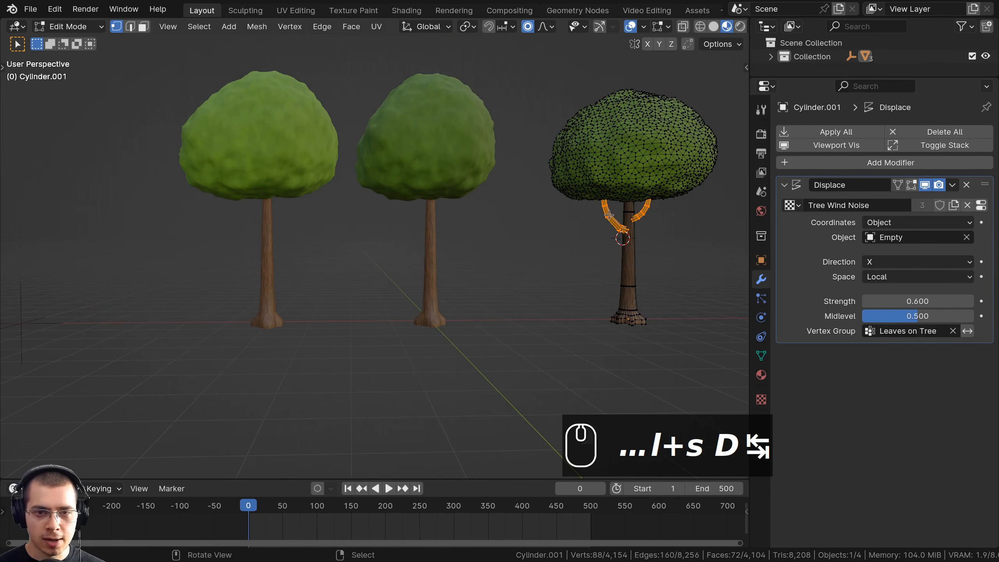
scroll(607, 216, up, 5)
key(alt+a)
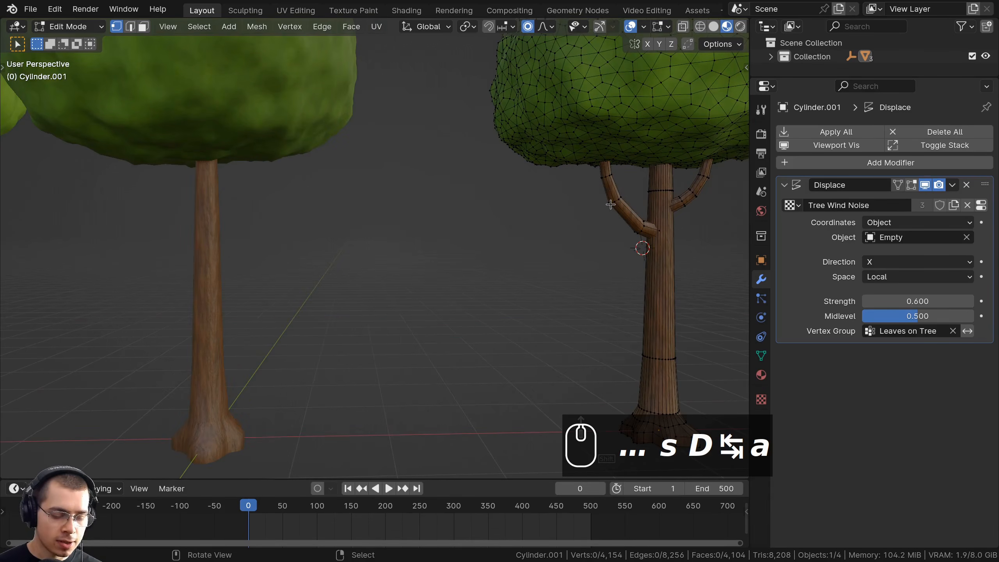
key(l)
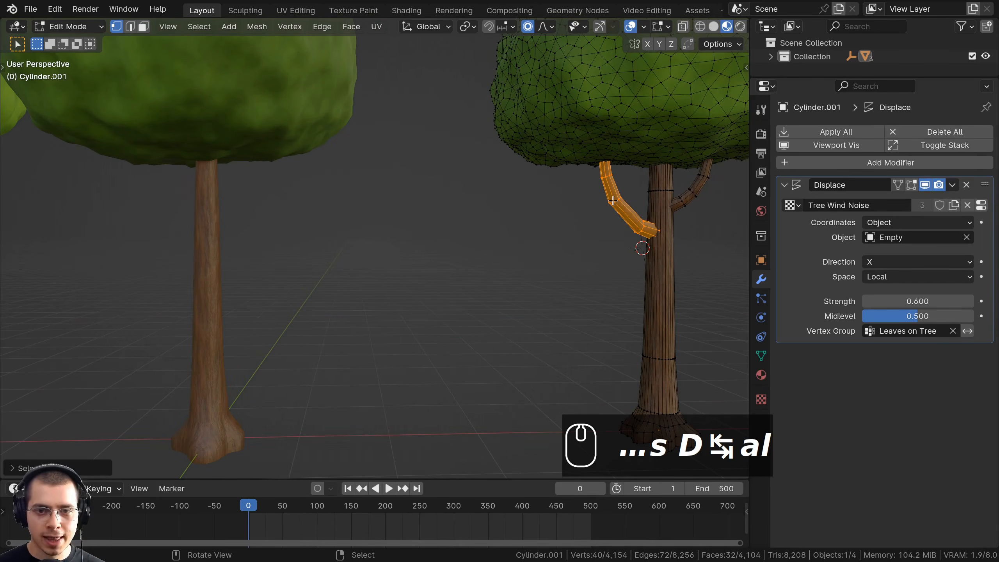
scroll(607, 200, down, 5)
key(shift+d)
key(y)
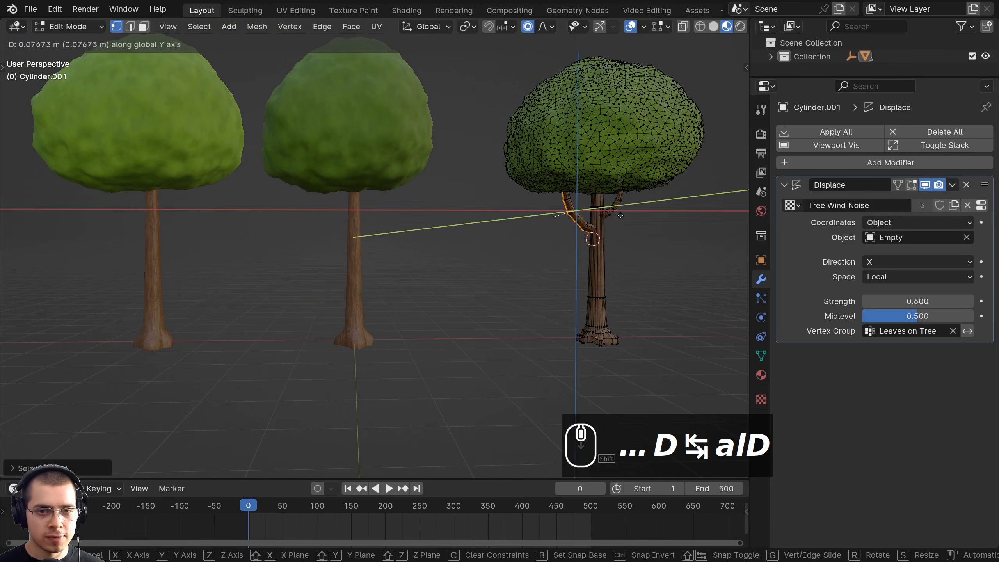
right_click(527, 215)
key(g)
middle_click(492, 225)
right_click(303, 230)
Step: Move the branch copy across to the new tree duplicate and align it with the upper part of its trunk
scroll(580, 251, down, 2)
middle_drag(621, 242, 580, 272)
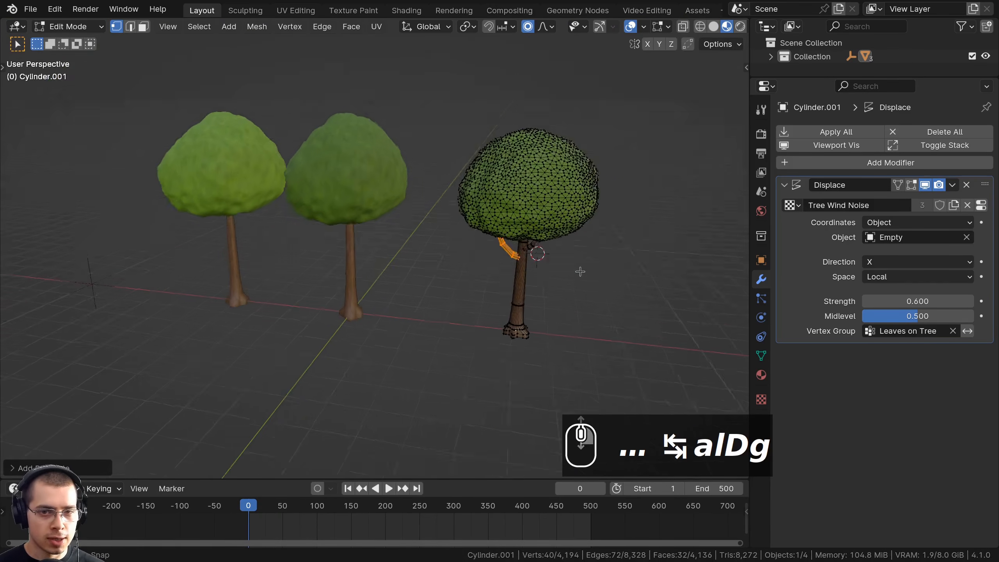
key(g)
middle_click(523, 271)
click(303, 263)
middle_drag(429, 272, 446, 245)
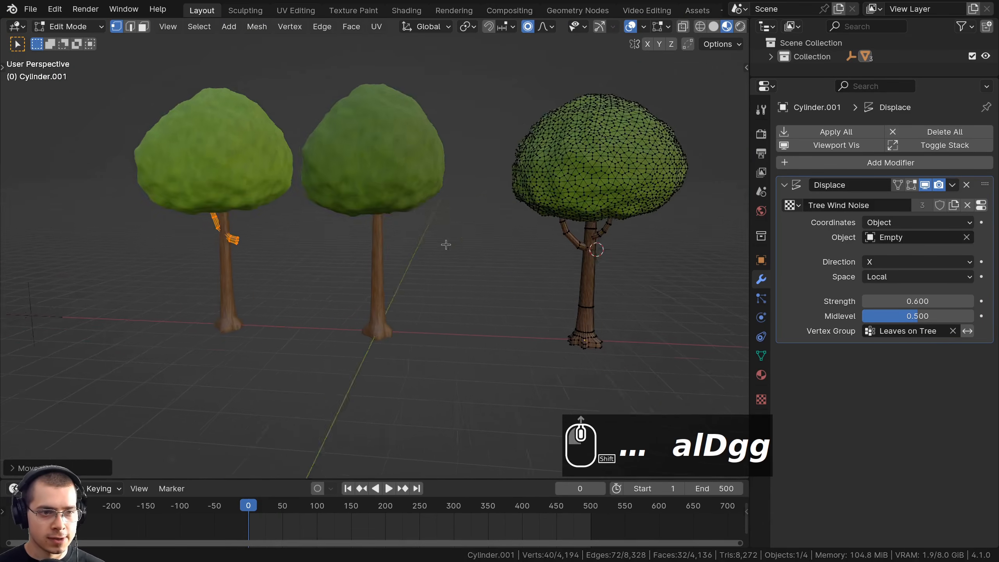
shift+middle_drag(297, 240, 470, 243)
scroll(470, 243, up, 2)
key(g)
middle_click(471, 243)
click(470, 242)
scroll(470, 242, up, 5)
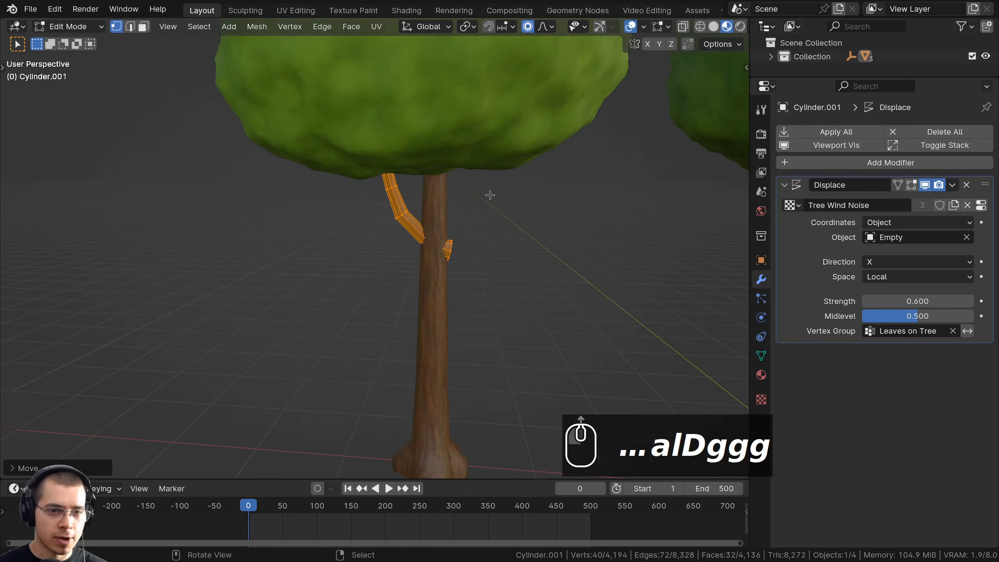
Step: Separate the selected branch copy into its own object and return to Object Mode
middle_drag(487, 191, 485, 177)
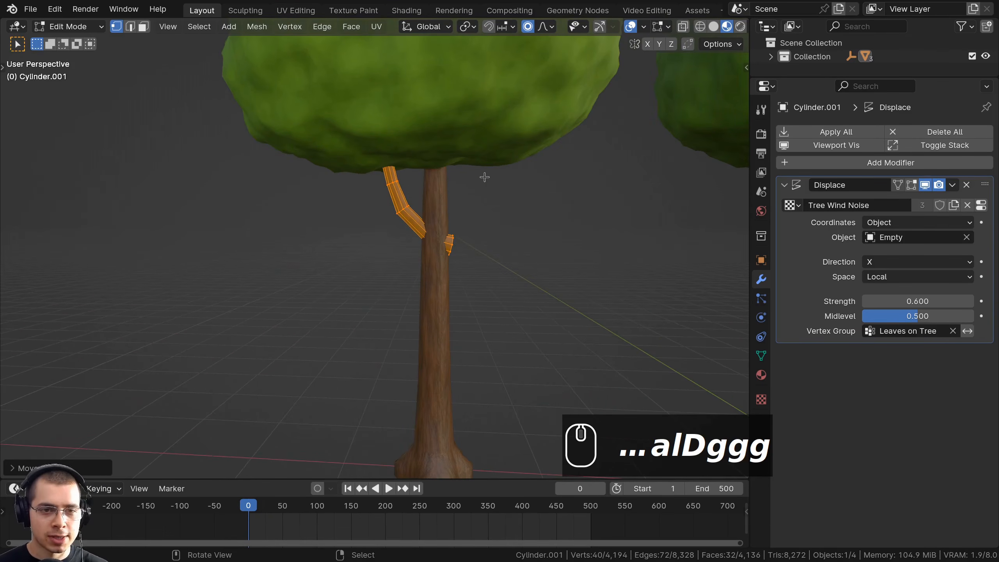
key(p)
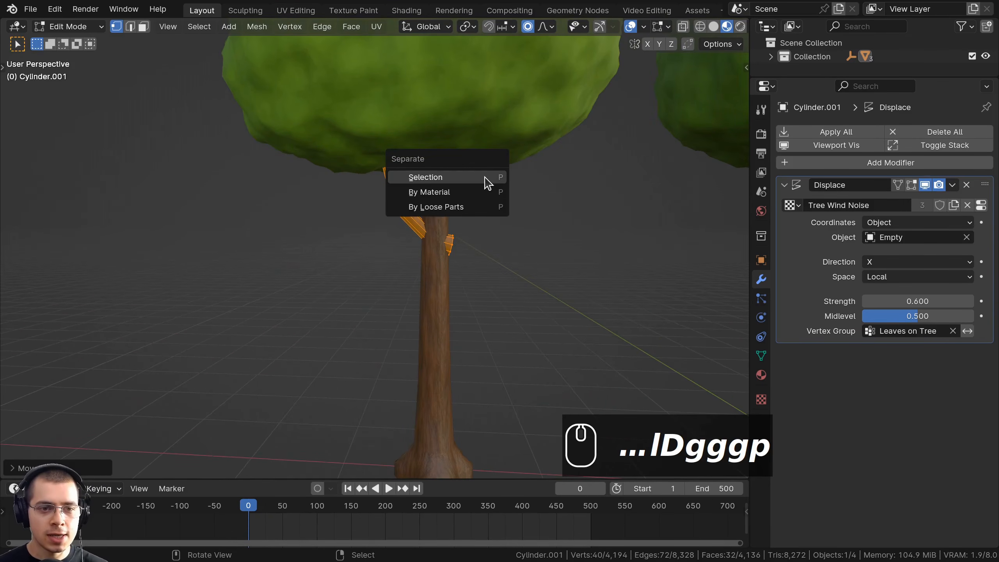
click(452, 180)
key(Tab)
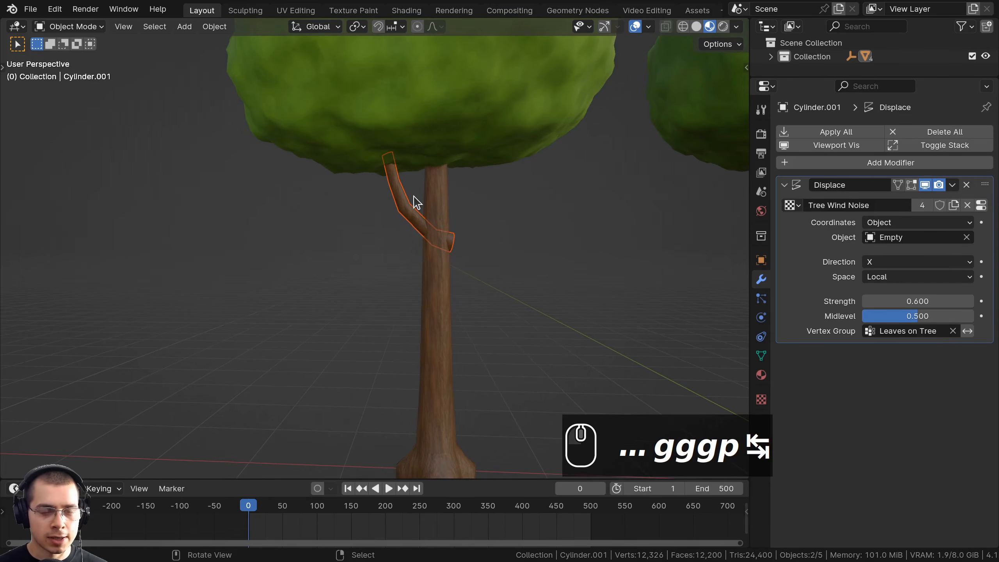
Step: Join the separated branch object into the new tree duplicate
scroll(387, 231, down, 5)
right_click(387, 233)
key(g)
right_click(368, 245)
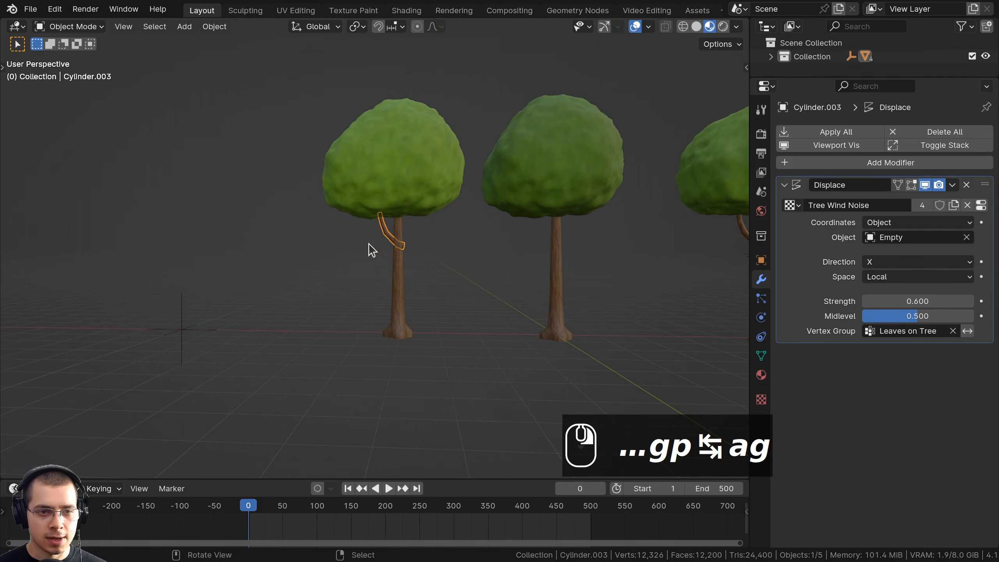
shift+right_click(396, 233)
key(g)
scroll(386, 225, up, 1)
scroll(387, 230, up, 1)
right_click(392, 220)
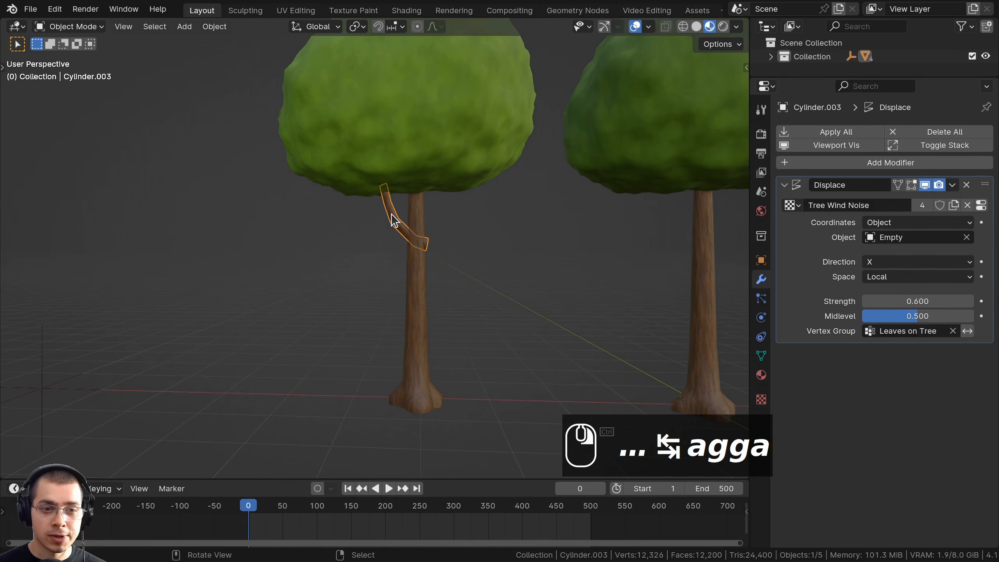
shift+right_click(427, 120)
scroll(420, 145, up, 2)
key(ctrl+j)
scroll(414, 161, down, 4)
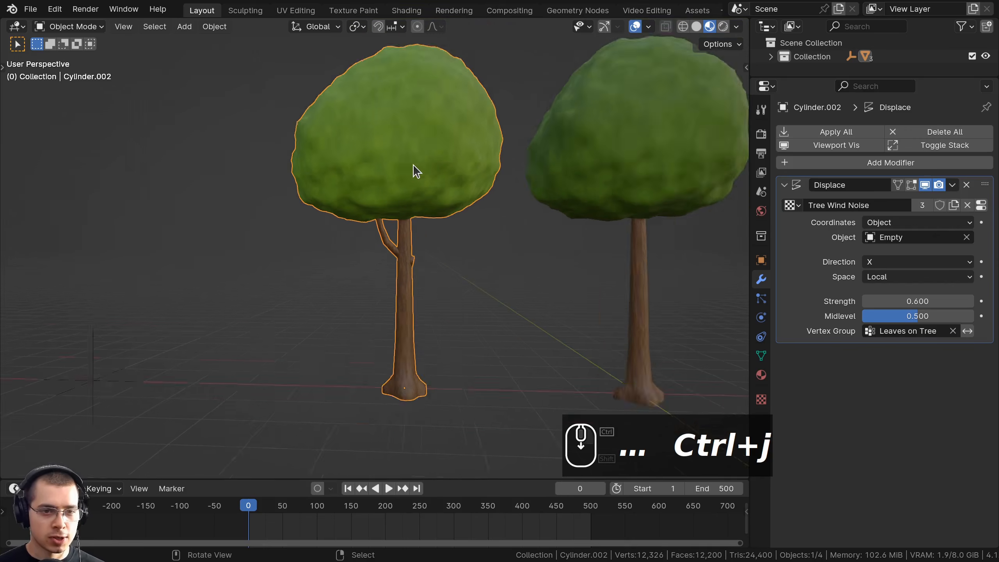
Step: In the new tree's mesh, select the whole linked branch and move it about 0.92 m outward and down, clear of the trunk
scroll(427, 216, up, 2)
scroll(407, 234, up, 3)
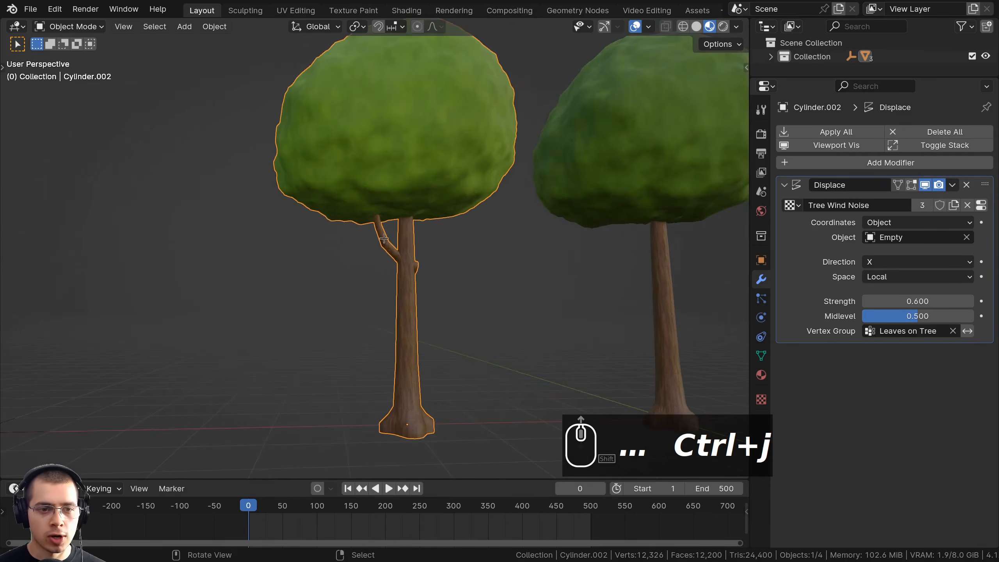
key(Tab)
click(390, 243)
scroll(390, 243, up, 3)
key(l)
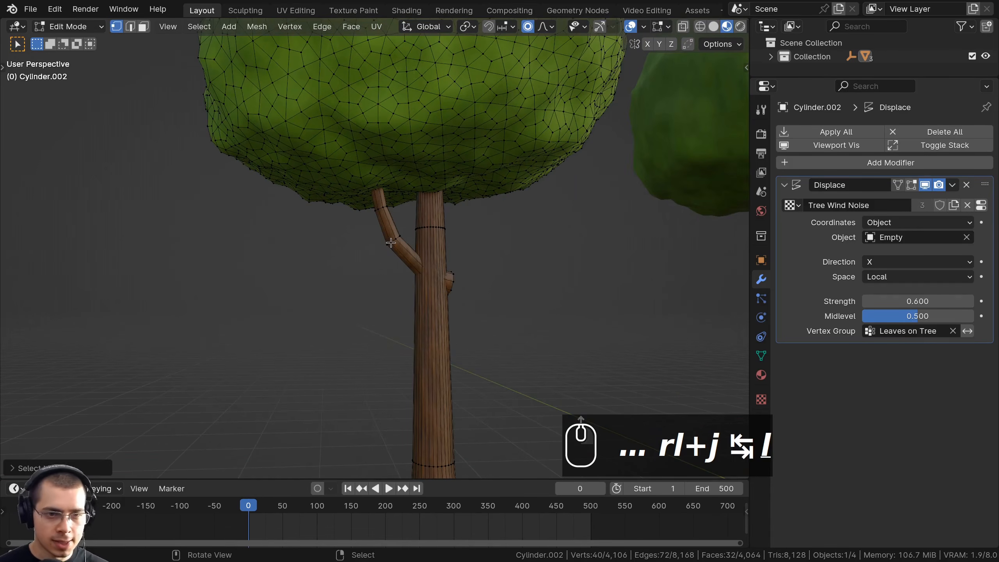
key(g)
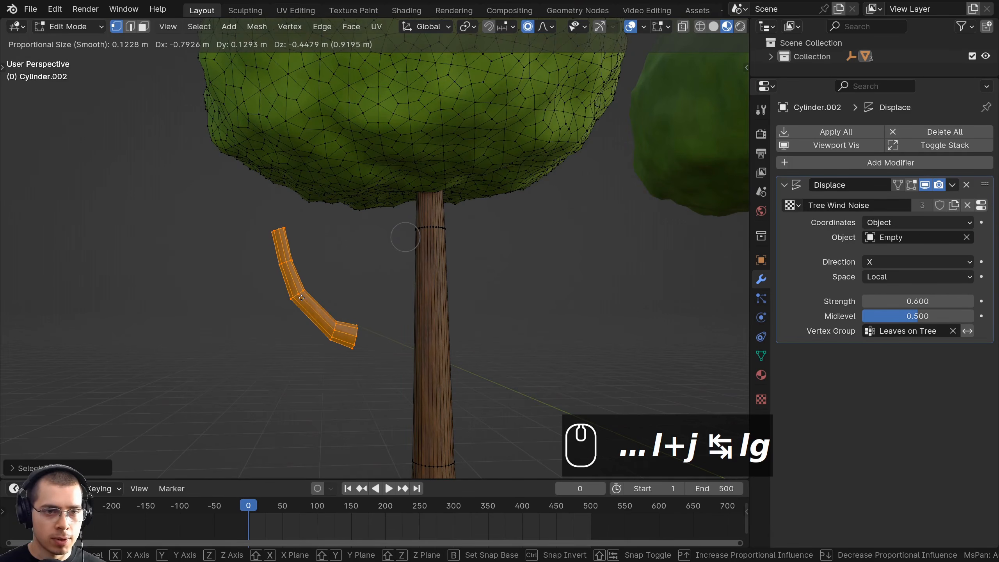
click(302, 298)
scroll(381, 237, down, 5)
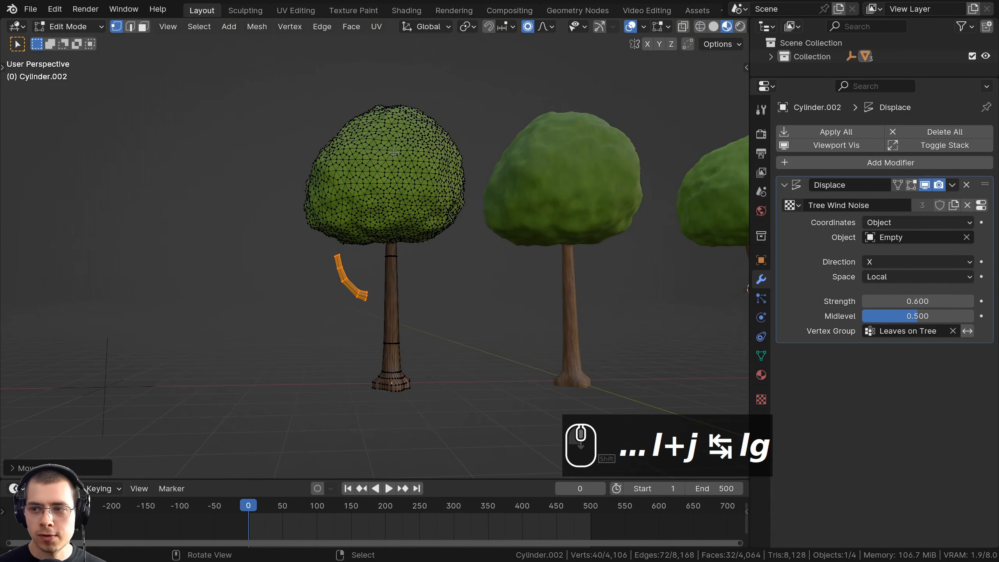
Step: Pull the crown's top vertex upward with smooth proportional editing at a size of about 2.6 m
scroll(394, 154, up, 3)
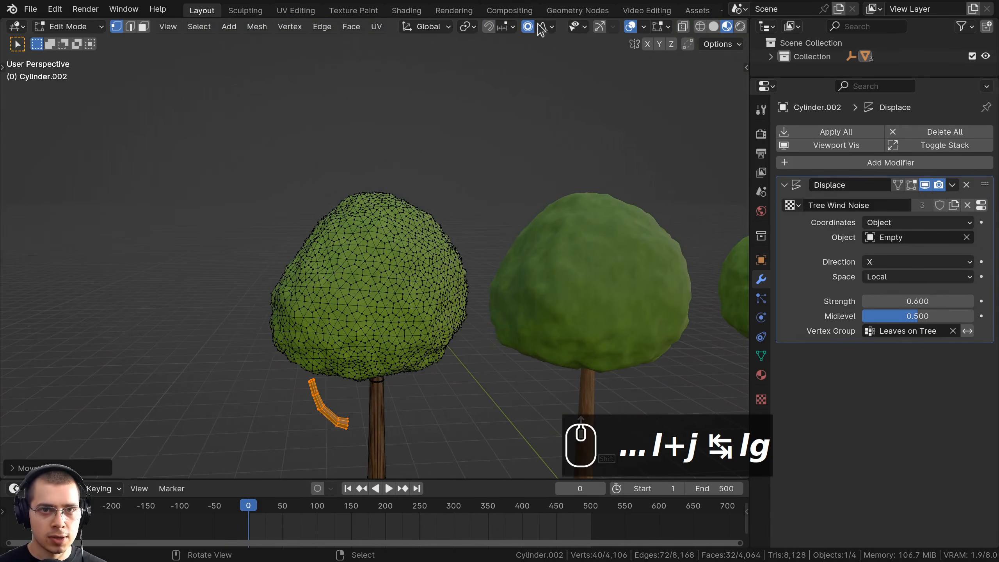
click(378, 195)
scroll(377, 194, down, 3)
key(g)
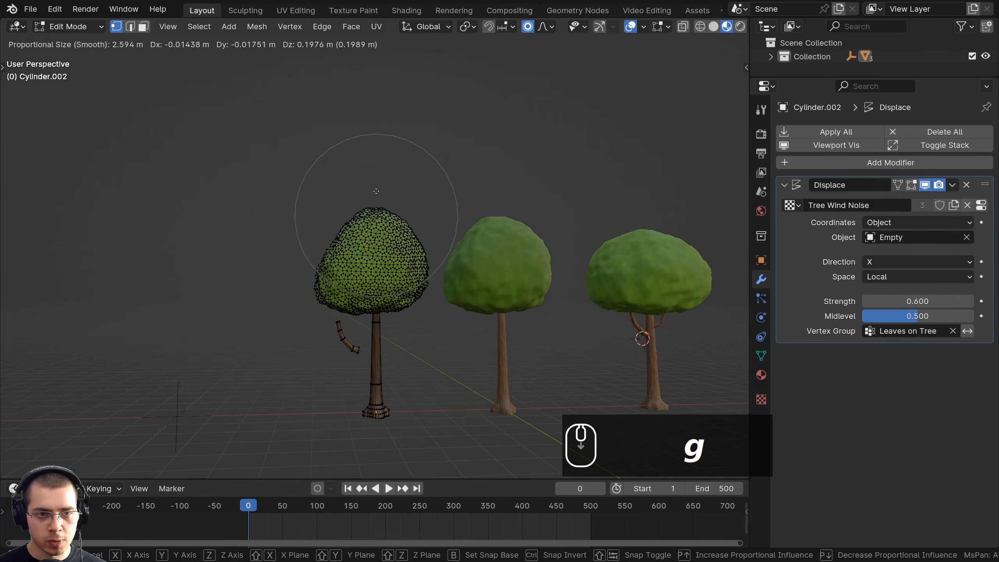
scroll(328, 307, up, 5)
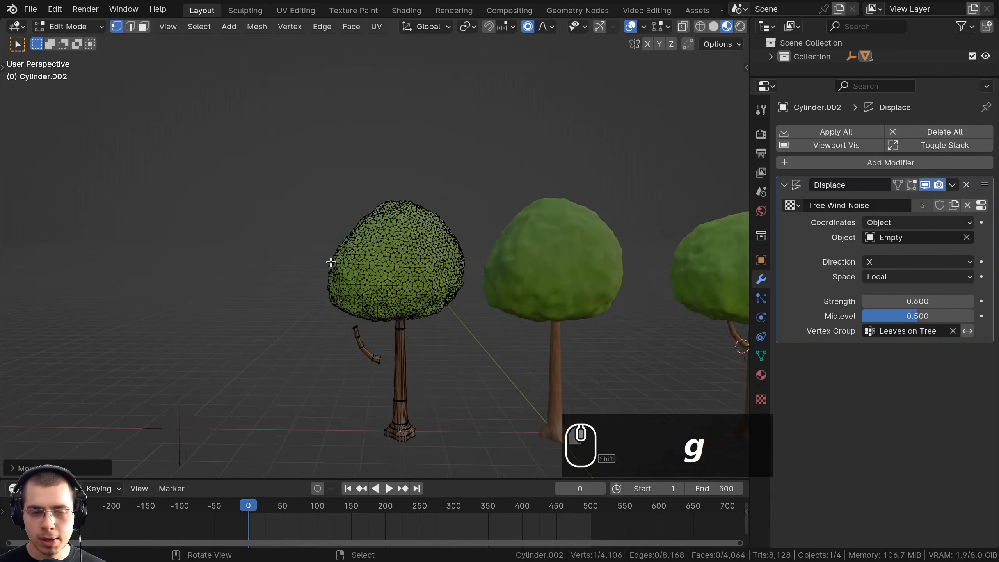
Step: Pull vertices on two opposite lower sides of the crown outward with proportional editing to change its outline
click(328, 307)
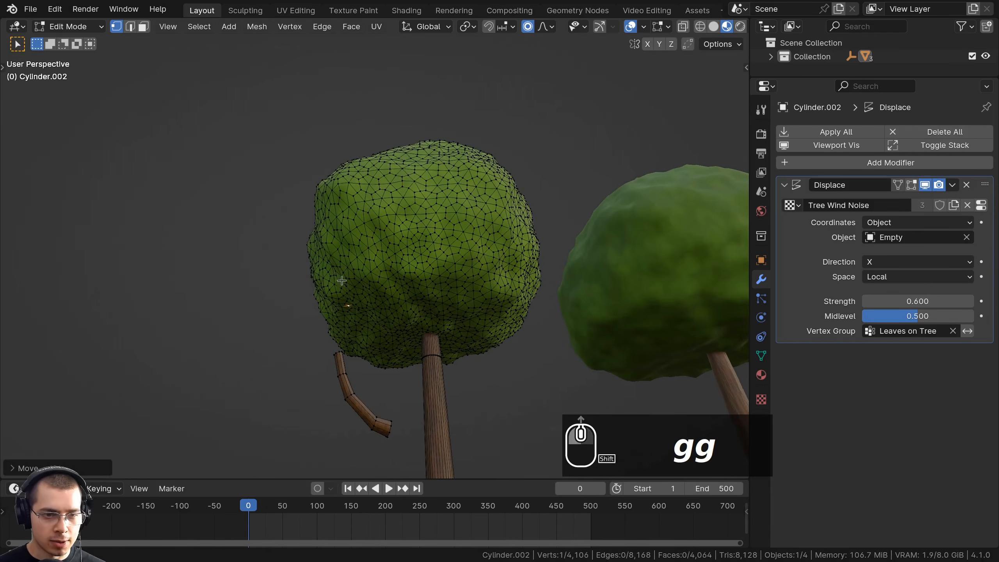
middle_drag(327, 307, 342, 272)
key(g)
click(347, 262)
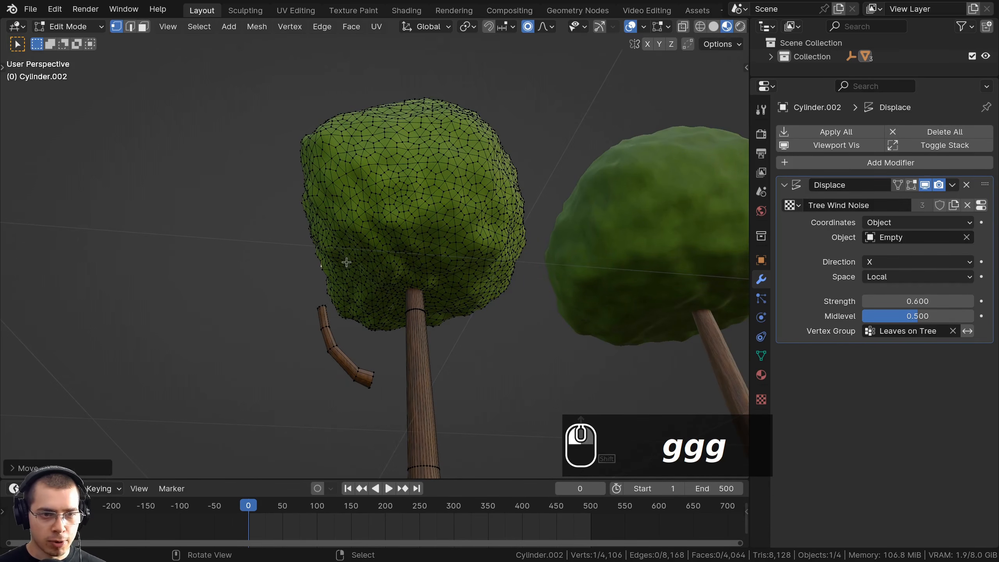
click(504, 256)
key(g)
click(518, 256)
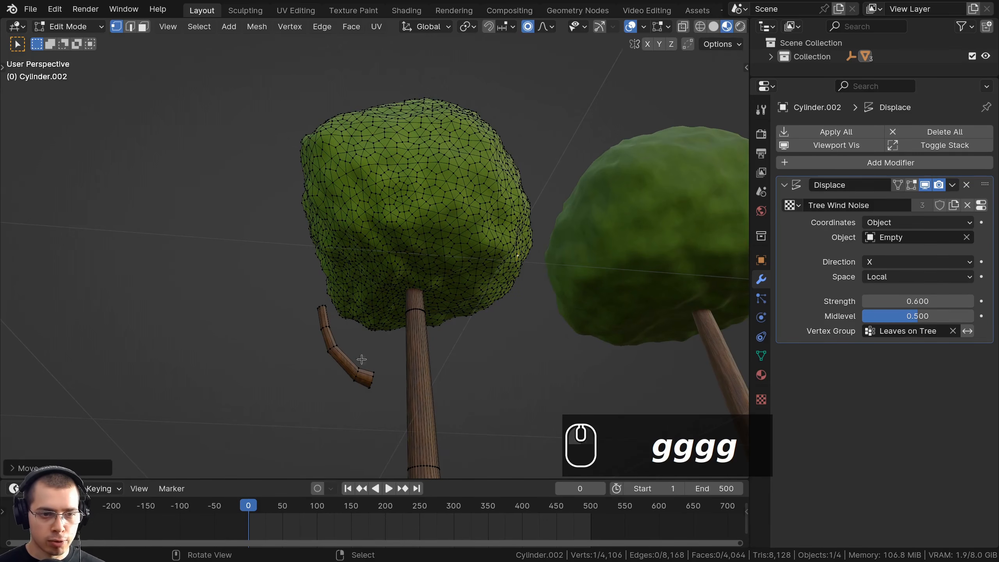
Step: Reshape the end face of the crown, away from the other trees, by moving its vertices with proportional editing
middle_drag(362, 360, 420, 267)
scroll(365, 237, down, 2)
key(g)
click(342, 242)
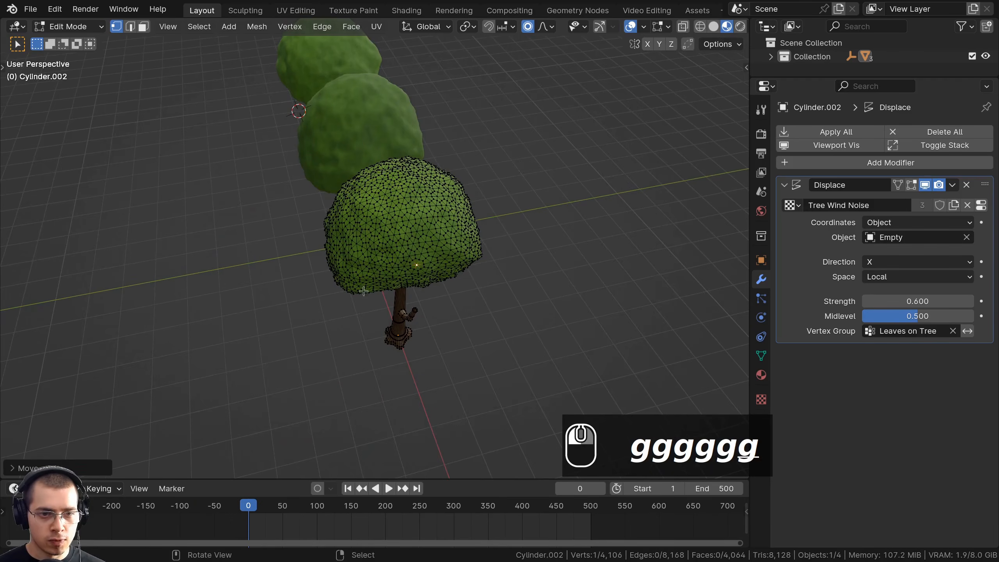
middle_drag(363, 291, 437, 275)
key(g)
click(453, 317)
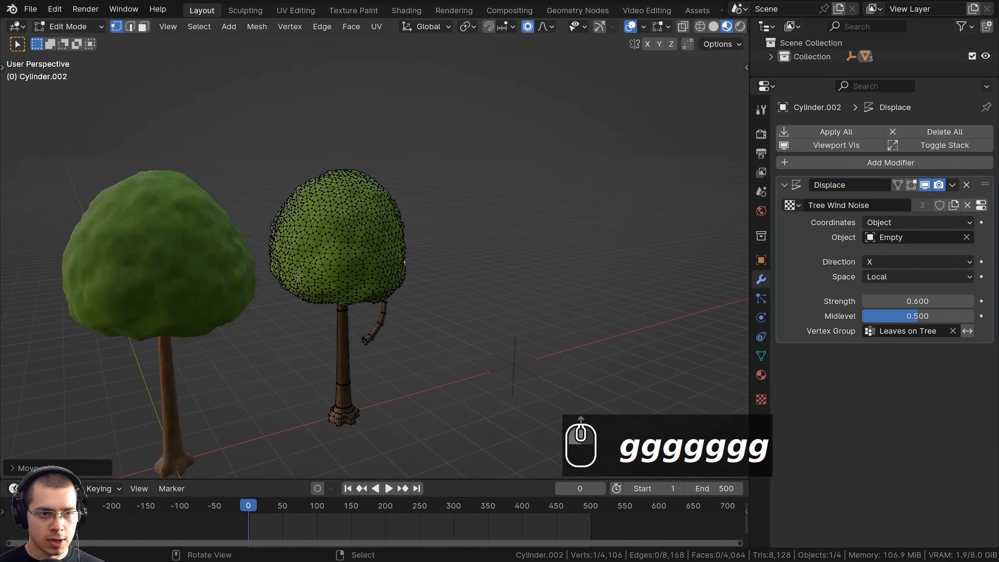
Step: Move two more vertices on the back of the crown with proportional editing to vary the foliage shape
right_click(310, 255)
key(g)
click(330, 268)
middle_drag(330, 267, 386, 342)
right_click(297, 275)
key(g)
click(295, 276)
middle_drag(295, 275, 334, 213)
scroll(334, 212, up, 3)
Step: Select the whole detached branch and scale it up
shift+middle_drag(338, 314, 343, 290)
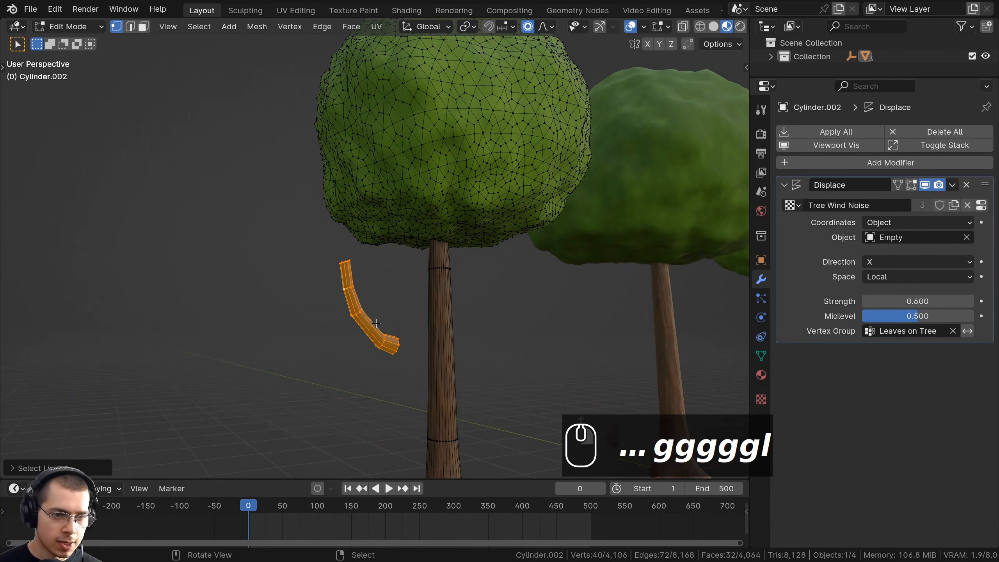
scroll(376, 323, down, 3)
middle_drag(376, 323, 335, 271)
key(g)
right_click(335, 272)
scroll(375, 307, up, 3)
shift+middle_drag(375, 309, 413, 317)
key(s)
click(434, 313)
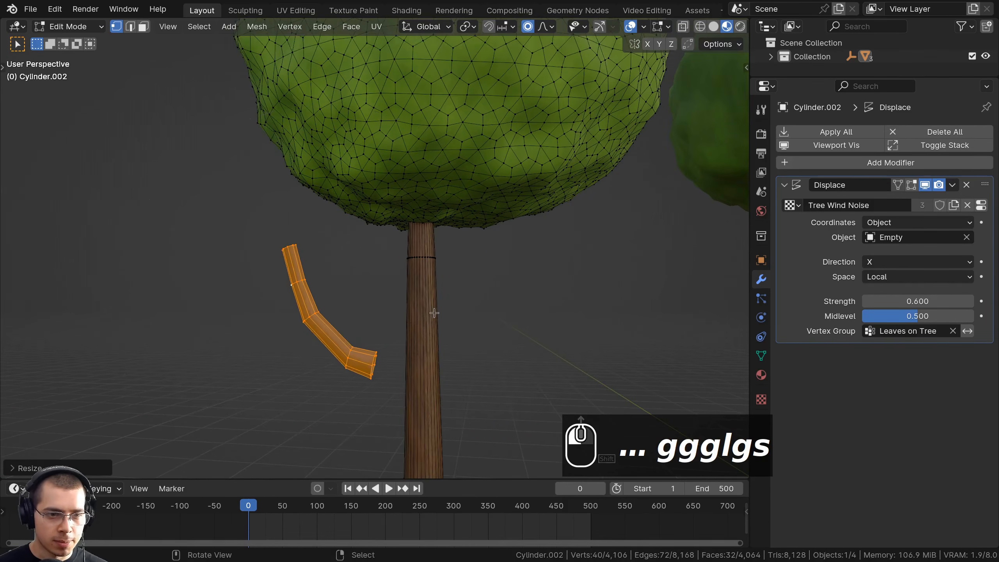
Step: Rotate the enlarged branch outward and move its base into the side of the trunk below the crown
key(r)
click(437, 290)
key(g)
click(455, 275)
key(g)
key(g)
key(g)
middle_drag(455, 274, 399, 285)
key(g)
click(466, 263)
key(g)
click(508, 290)
shift+middle_drag(399, 286, 355, 230)
scroll(339, 249, up, 1)
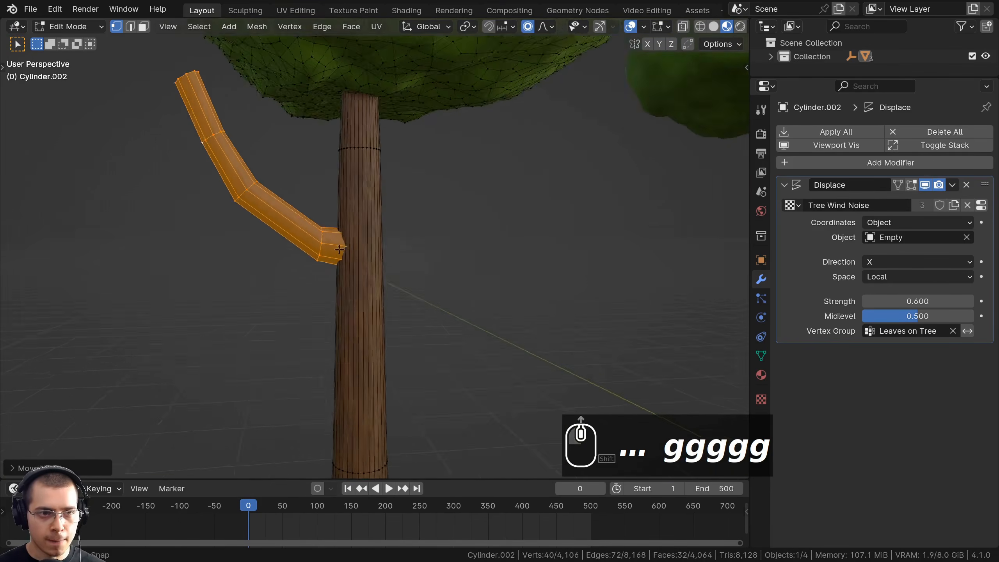
Step: In wireframe shading, box-select the outer part of the branch and bend it outward by rotating and moving it
key(z)
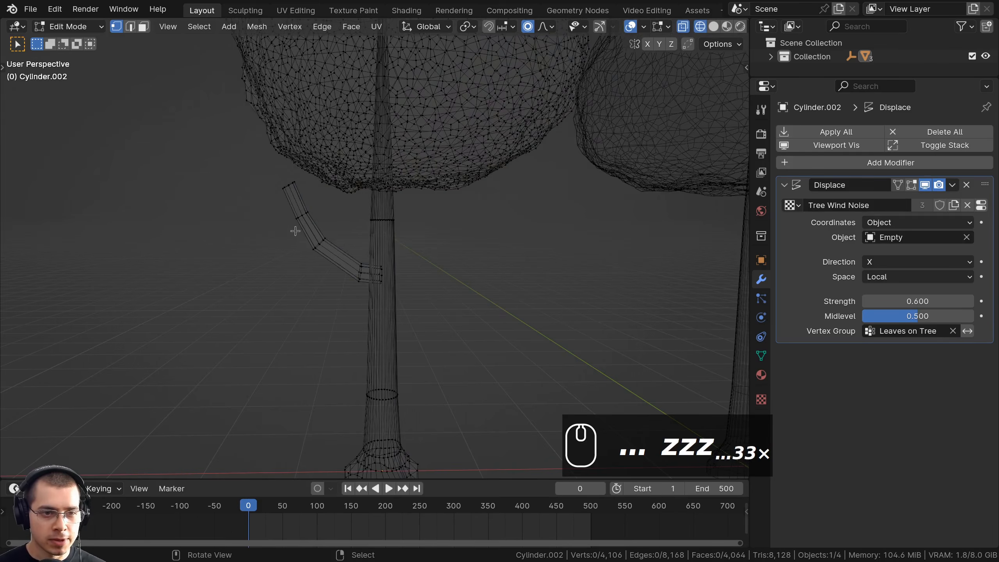
shift+middle_drag(258, 176, 305, 170)
scroll(306, 170, up, 2)
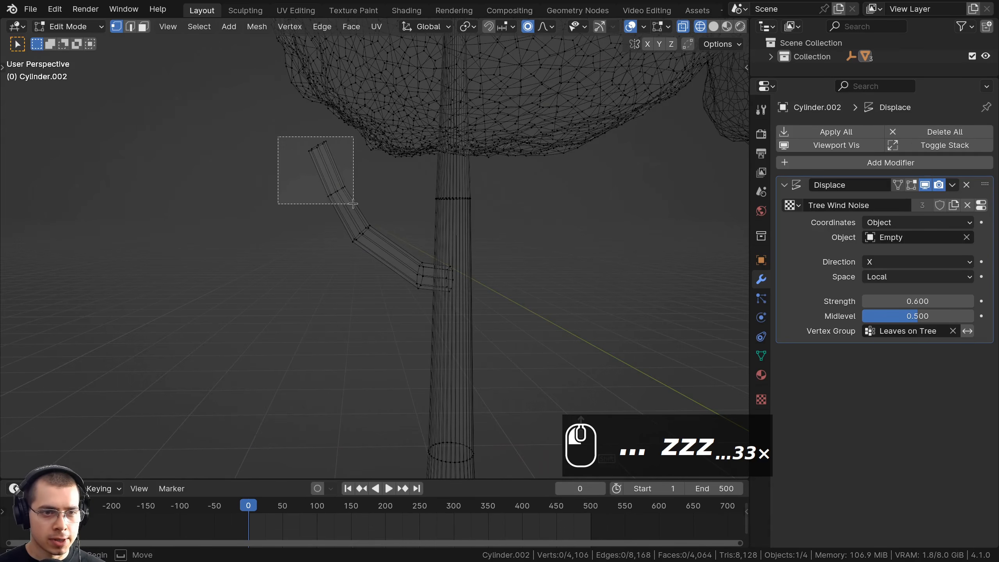
drag(354, 204, 353, 204)
key(r)
key(g)
key(b)
key(r)
key(g)
key(r)
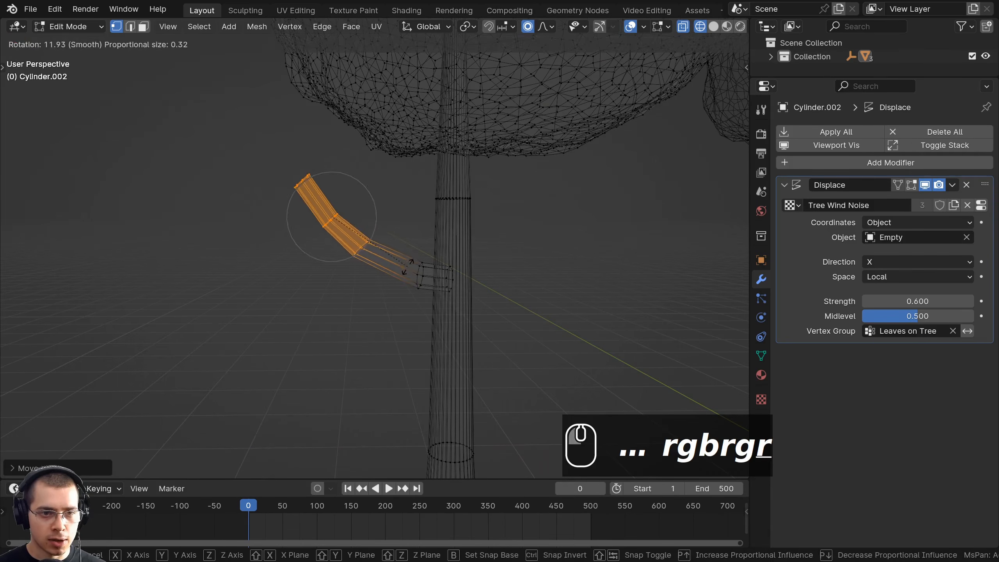
key(g)
click(406, 263)
key(r)
click(401, 252)
Step: Try shifting the outer part of the branch further and undo the move
scroll(400, 246, down, 3)
mouse_move(373, 216)
middle_down()
mouse_move(397, 221)
mouse_move(398, 212)
mouse_move(367, 199)
mouse_move(356, 222)
middle_up()
key(g)
click(383, 216)
key(g)
click(388, 189)
scroll(367, 204, down, 2)
key(ctrl+z)
Step: Select the linked crown together with the trunk's top vertices and shift them sideways, away from the branch
key(a)
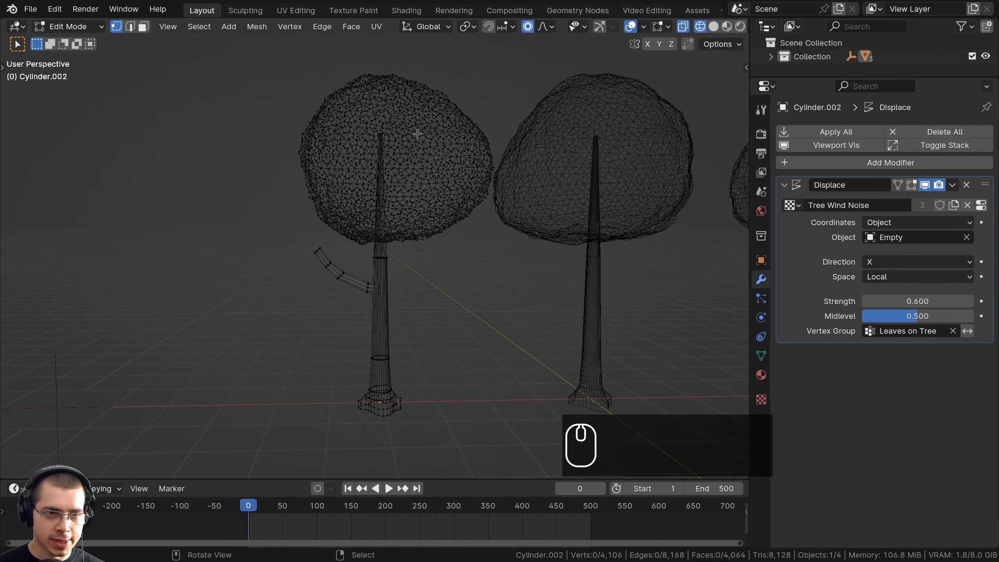
key(l)
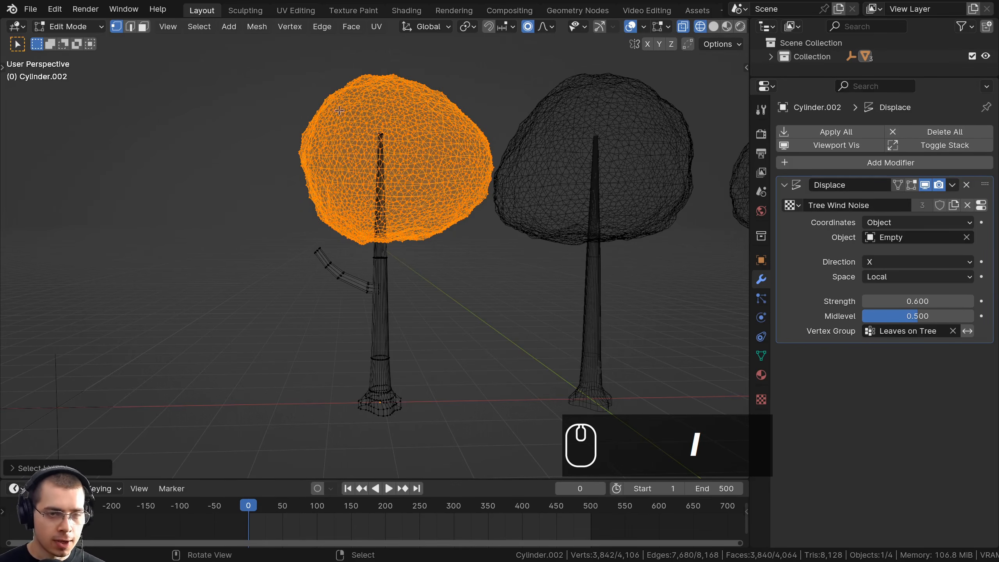
key(b)
drag(324, 86, 350, 112)
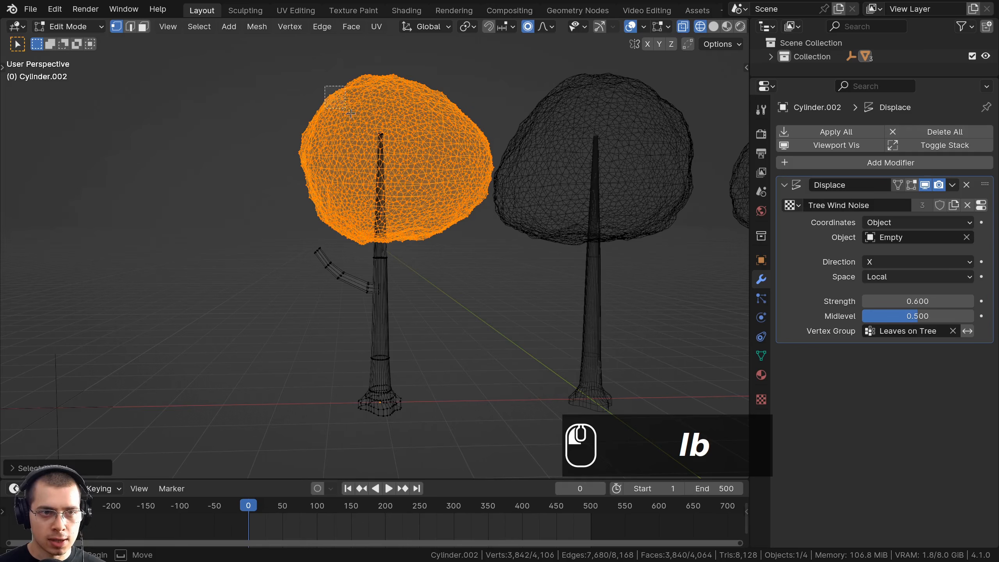
drag(439, 179, 408, 169)
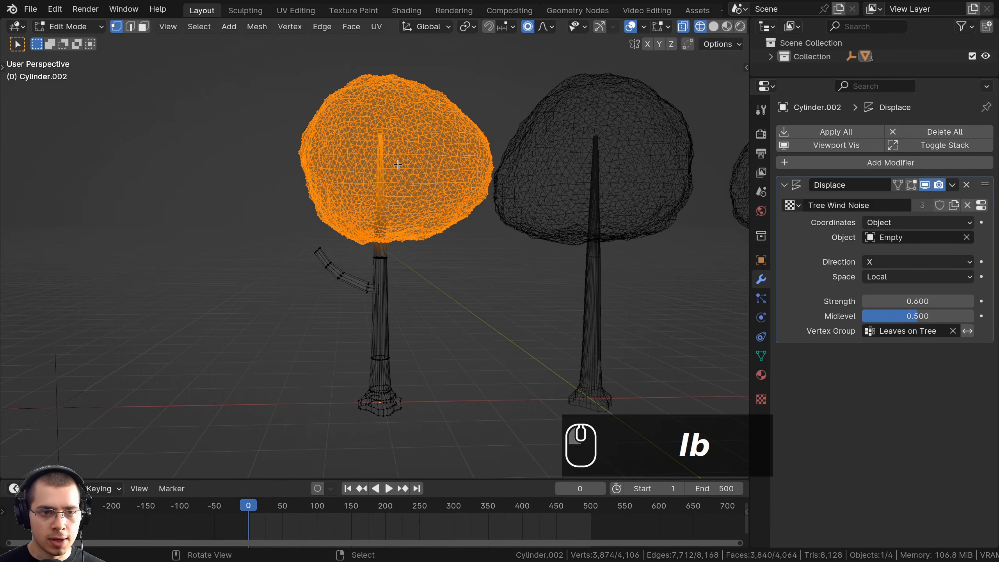
key(g)
click(427, 174)
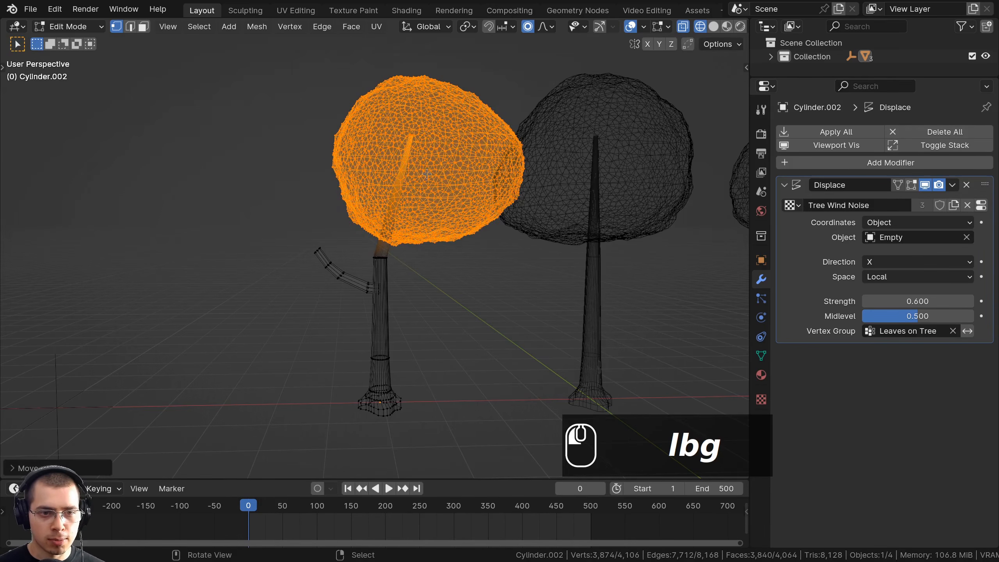
Step: Switch to solid shading and fine-tune the position of the selected crown and trunk top
scroll(427, 173, up, 3)
key(g)
click(384, 233)
key(z)
click(495, 236)
scroll(480, 243, down, 3)
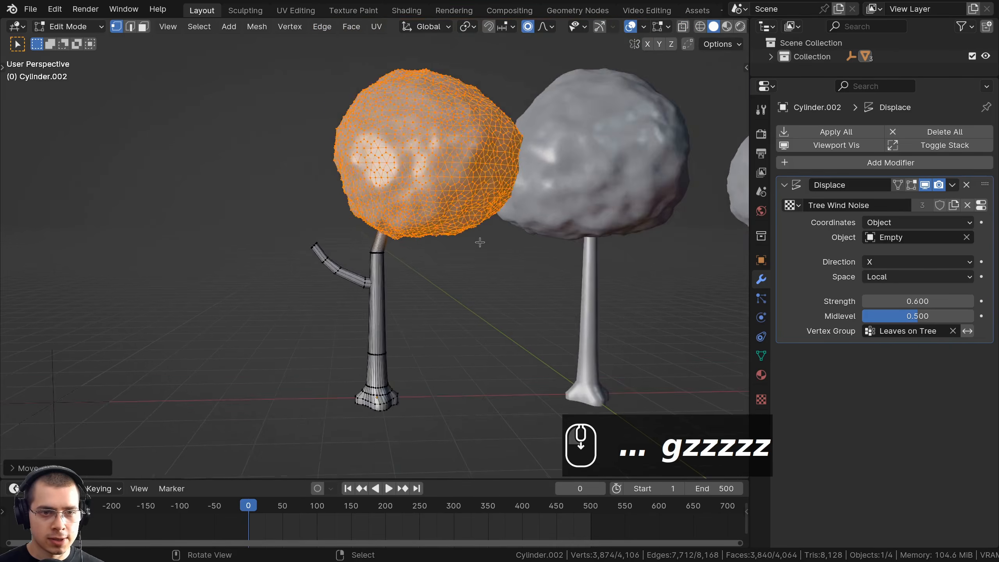
shift+middle_drag(480, 242, 472, 234)
key(g)
scroll(281, 249, up, 1)
click(278, 248)
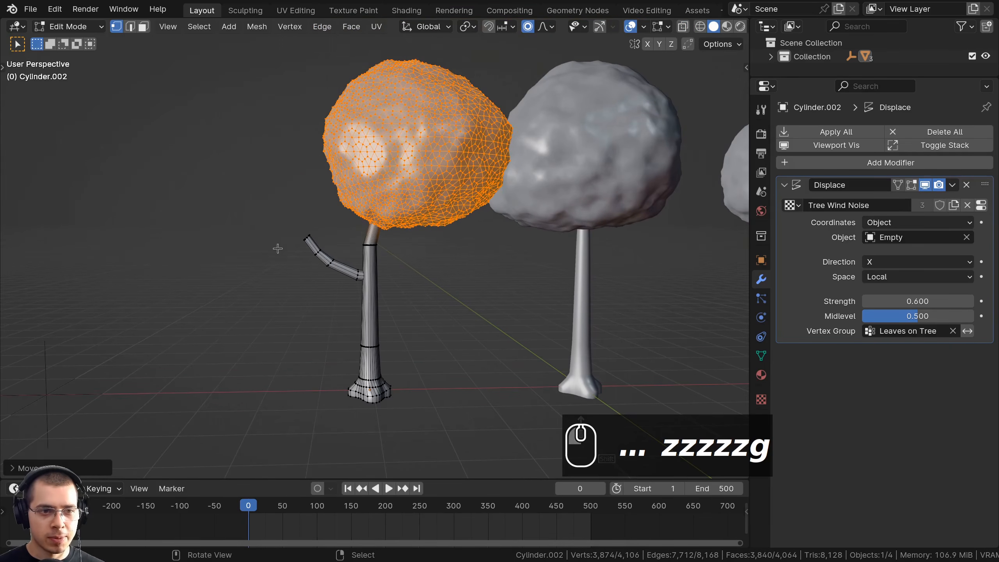
key(g)
click(337, 217)
Step: Bevel the edge loop at the trunk's bend with 2 segments and a width of about 0.22 m
scroll(338, 218, up, 6)
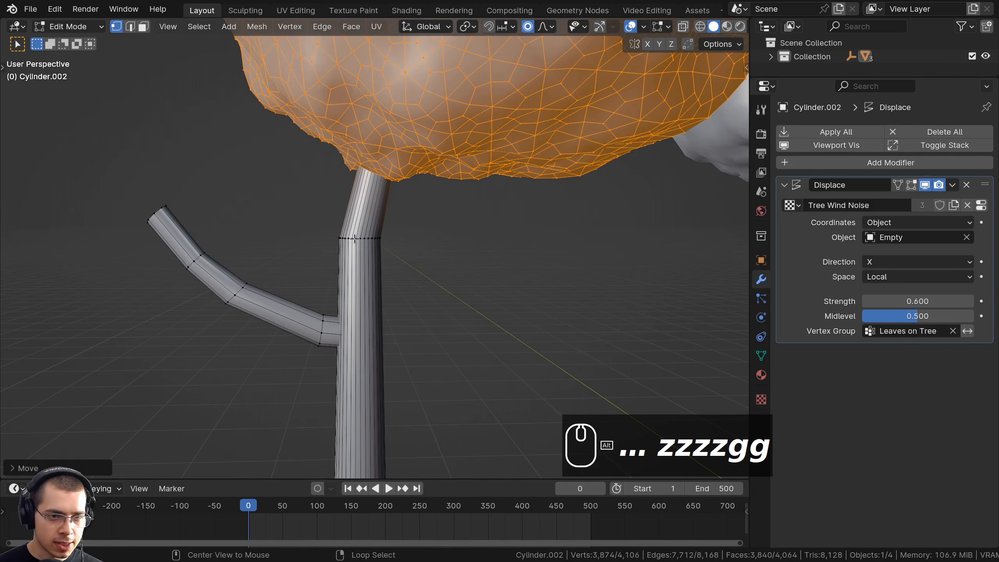
alt+click(354, 239)
scroll(358, 238, up, 1)
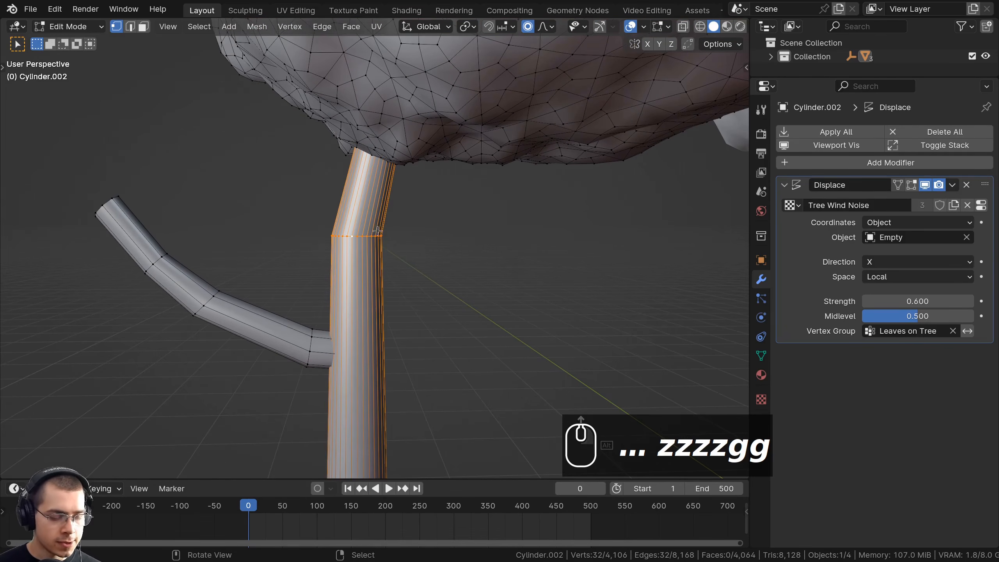
key(ctrl+b)
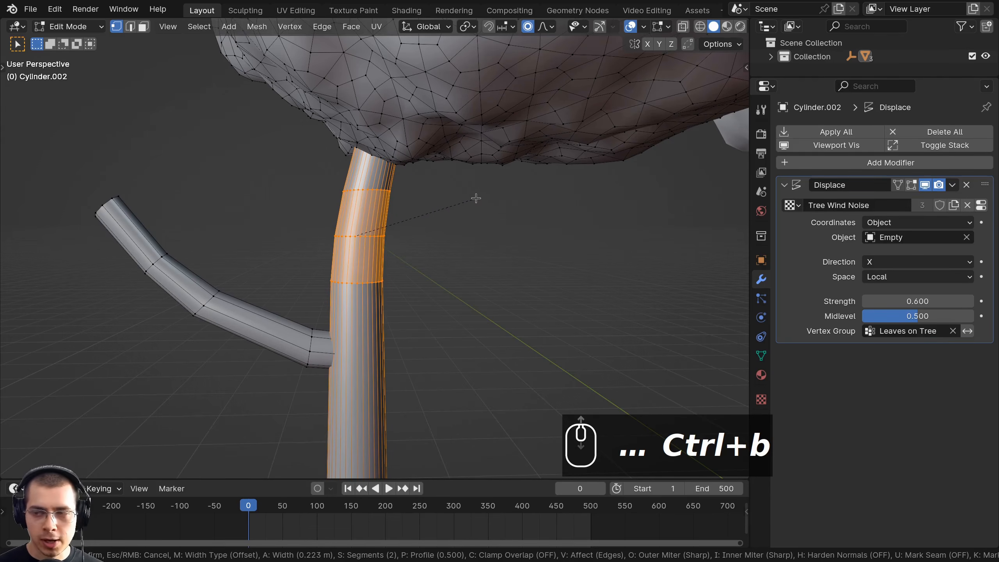
click(478, 198)
middle_drag(478, 198, 371, 198)
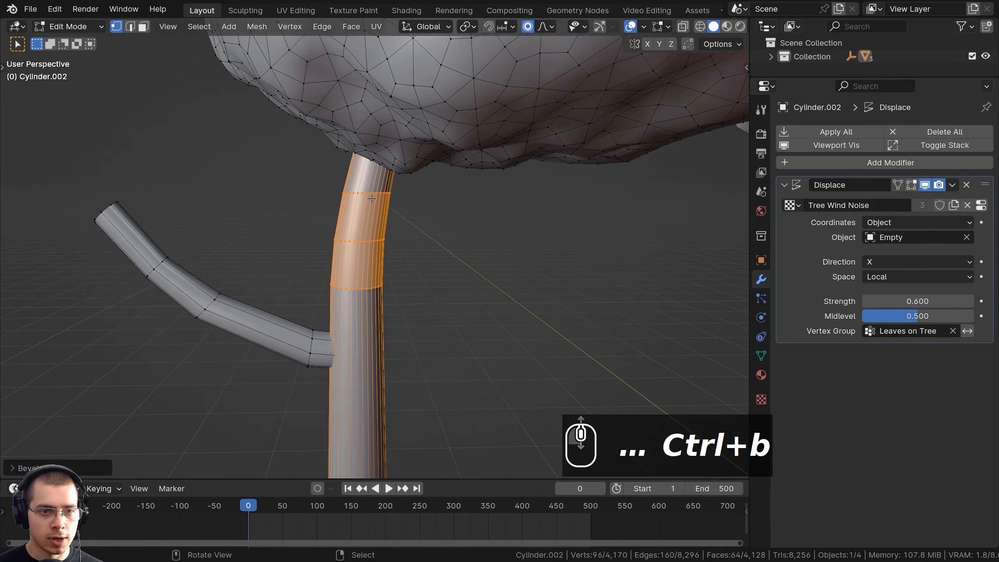
Step: Rotate the uppermost beveled trunk loop to follow the lean and shift it sideways toward the crown
alt+click(364, 193)
key(r)
click(437, 215)
key(g)
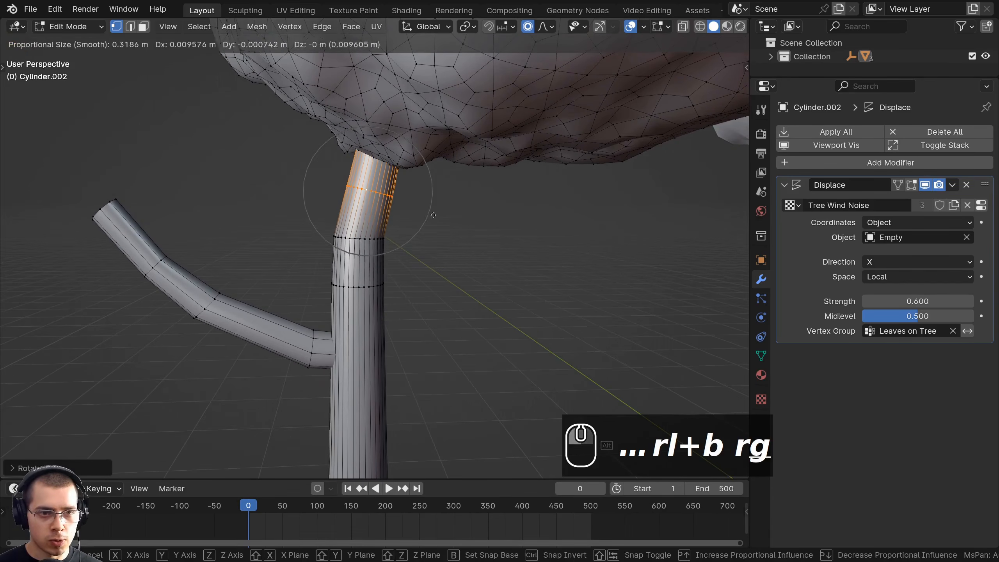
click(437, 216)
Step: Rotate and shift the lowest beveled trunk loop to smooth the start of the bend
alt+click(341, 287)
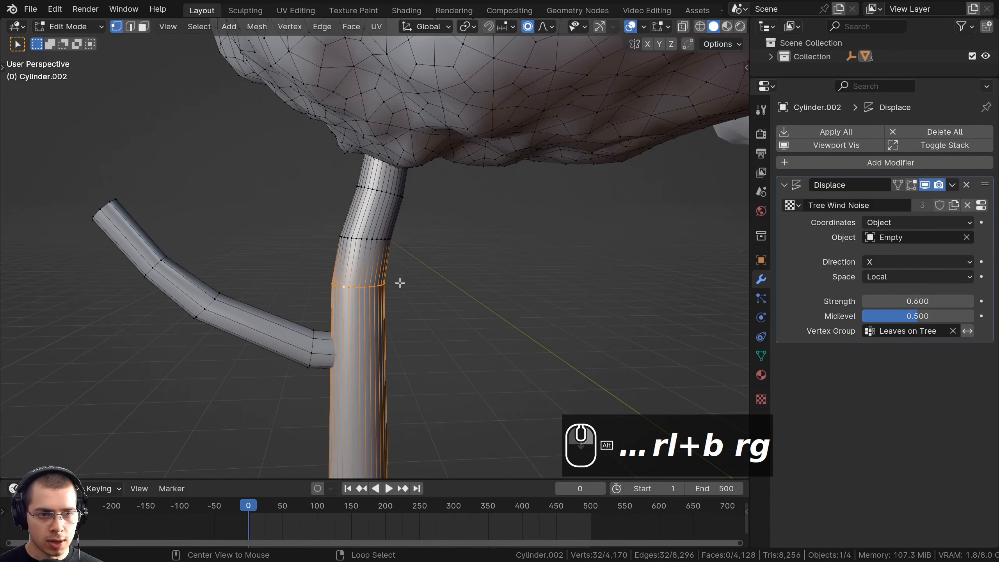
key(r)
click(416, 291)
key(g)
click(417, 295)
key(Tab)
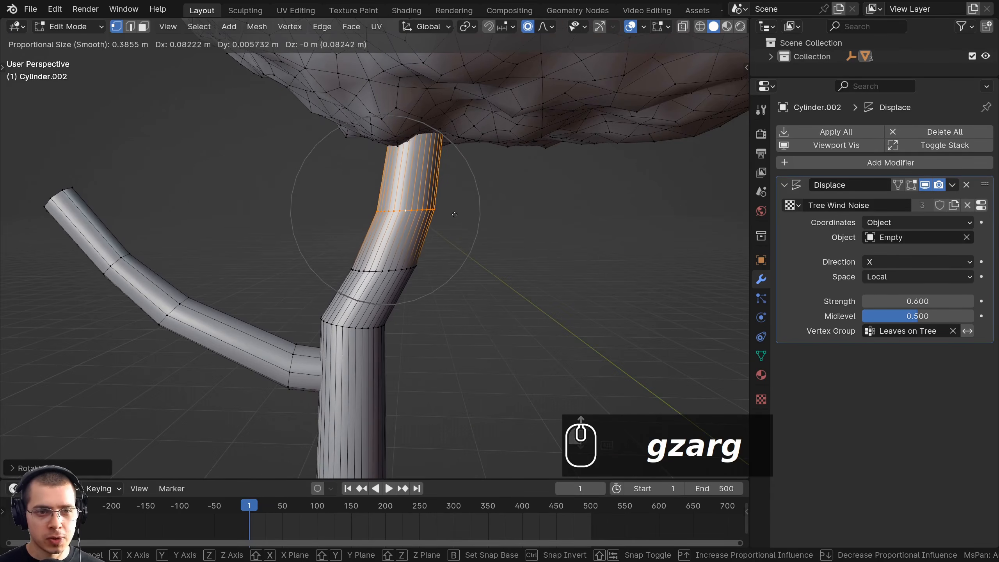
Step: Move the loop just below the crown about 0.08 m sideways with proportional editing to smooth the upper trunk bend
click(455, 215)
scroll(446, 223, down, 7)
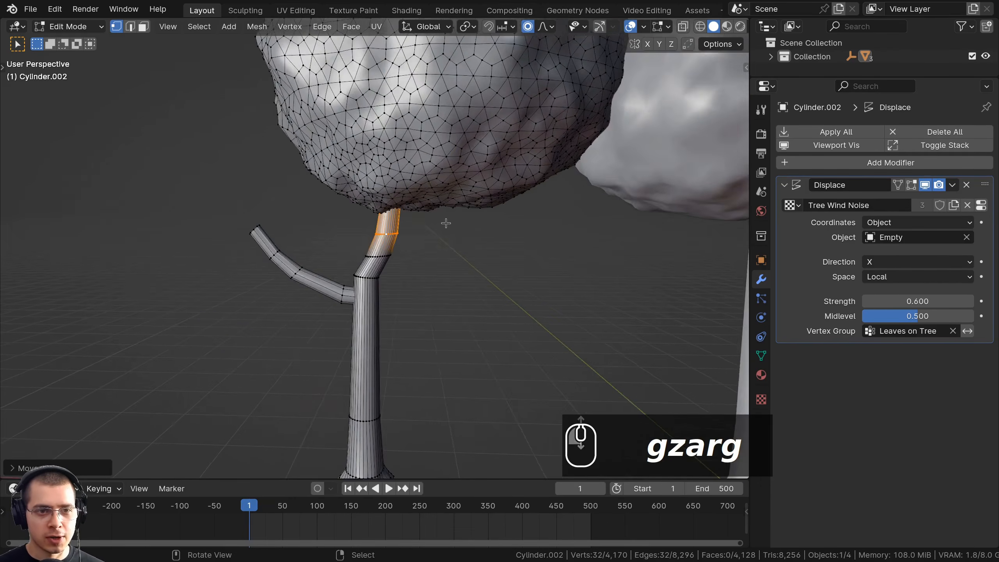
middle_drag(443, 234, 446, 230)
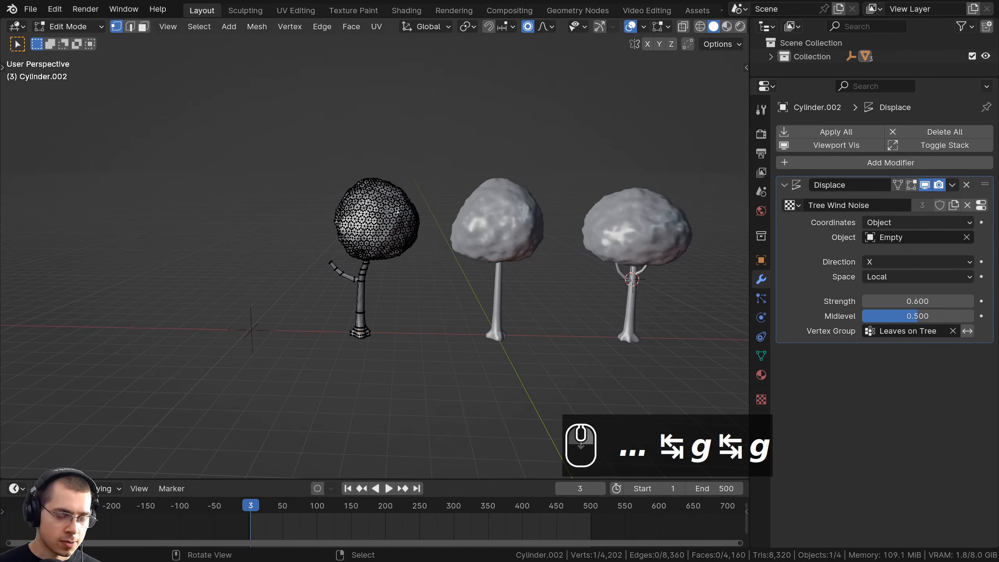
Step: Duplicate the linked foliage mesh, place the copy beside the crown above the side branch, and scale it to about 0.74
key(l)
middle_drag(388, 211, 433, 208)
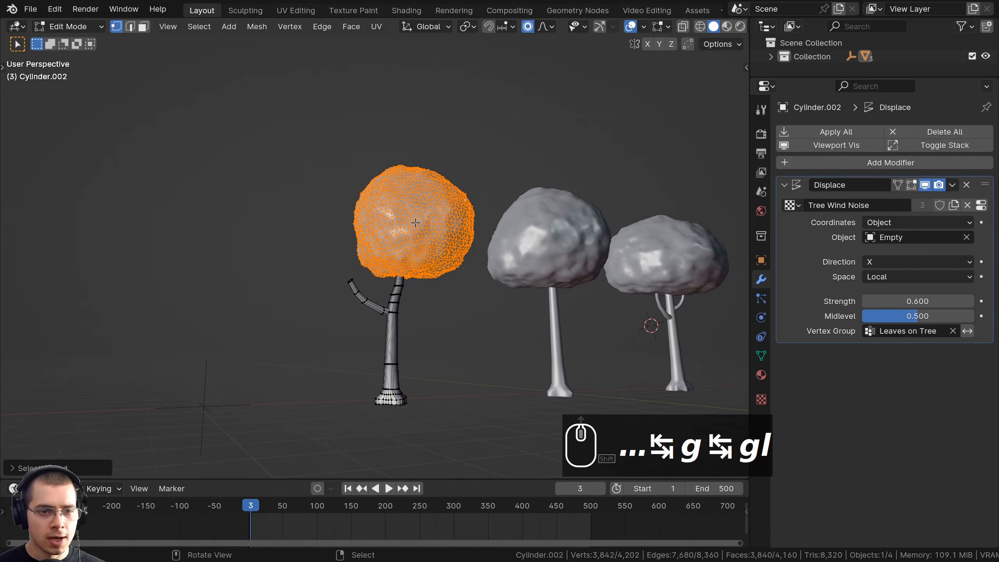
key(shift+d)
click(314, 224)
key(s)
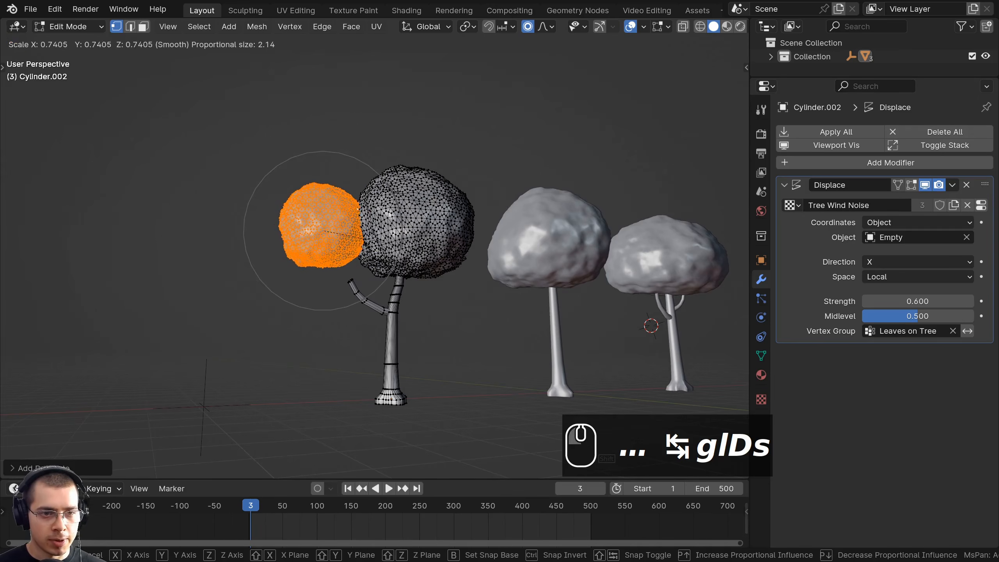
click(378, 258)
Step: Align the duplicated foliage in depth with the side branch and scale it down further
middle_drag(378, 258, 566, 285)
key(g)
scroll(460, 289, up, 2)
click(465, 295)
key(g)
click(566, 283)
key(s)
click(502, 281)
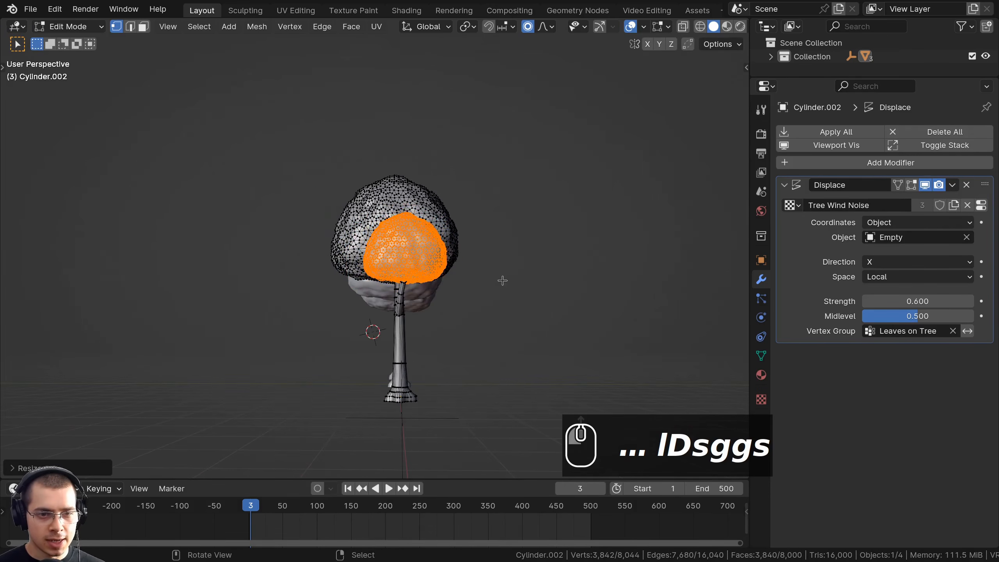
Step: Fine-tune the position, rotation and size of the small foliage so it sits on the side branch's end
middle_drag(502, 281, 321, 252)
scroll(384, 283, up, 4)
key(g)
key(s)
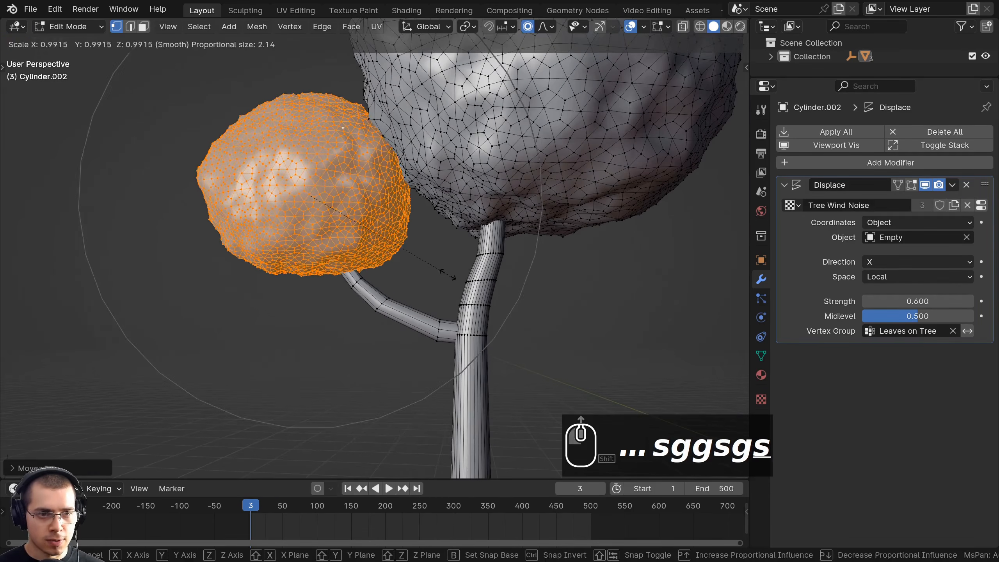
key(r)
key(g)
key(s)
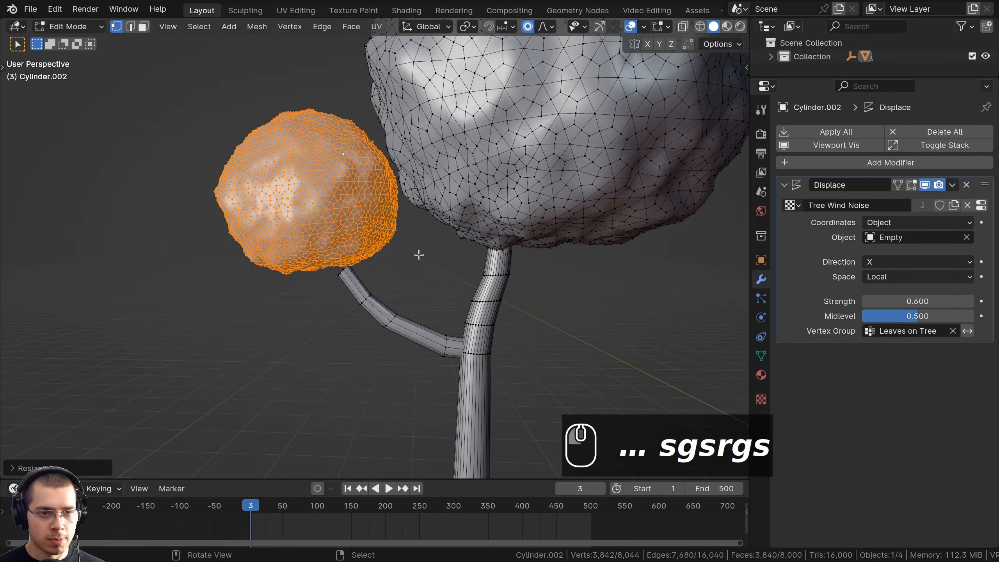
Step: Rotate the small foliage about the Z axis so its shape differs from the main crown
key(r)
key(z)
click(275, 348)
middle_drag(275, 348, 328, 266)
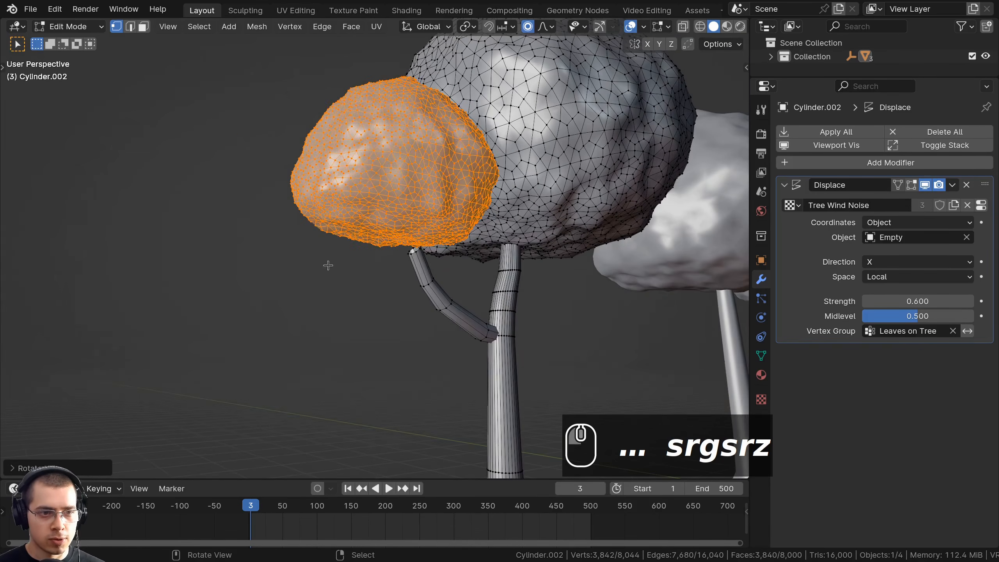
Step: Pull a vertex of the small foliage about 0.18 m with smooth proportional editing to reshape it
click(415, 171)
middle_drag(414, 171, 488, 86)
shift+middle_drag(488, 87, 438, 122)
key(g)
scroll(456, 118, up, 3)
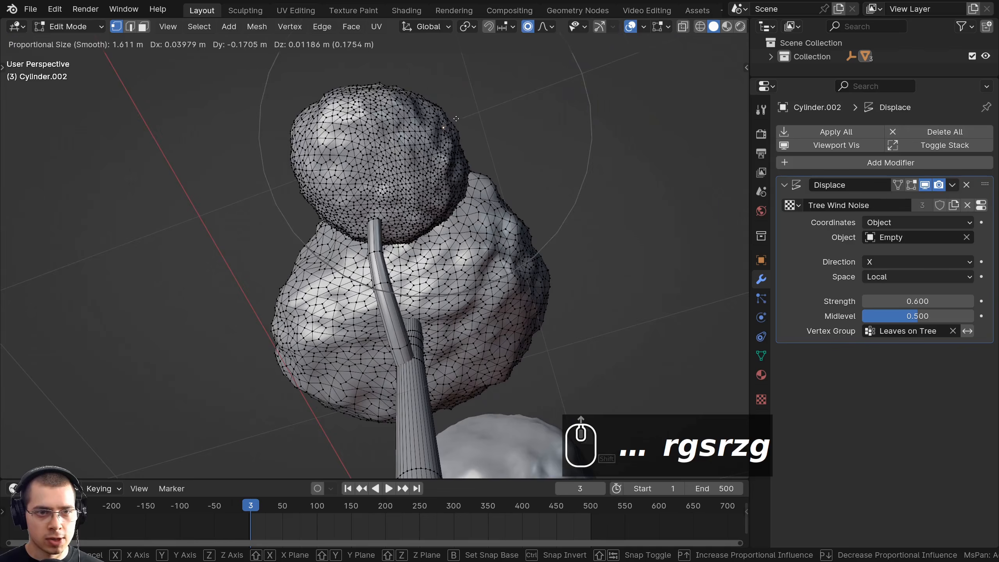
click(456, 118)
Step: Pull further vertices around the small foliage with proportional editing to round out its shape above the side branch
right_click(302, 156)
key(g)
scroll(314, 150, down, 3)
click(331, 141)
middle_drag(331, 142, 303, 173)
right_click(320, 166)
key(g)
click(322, 170)
right_click(306, 275)
middle_drag(306, 275, 299, 268)
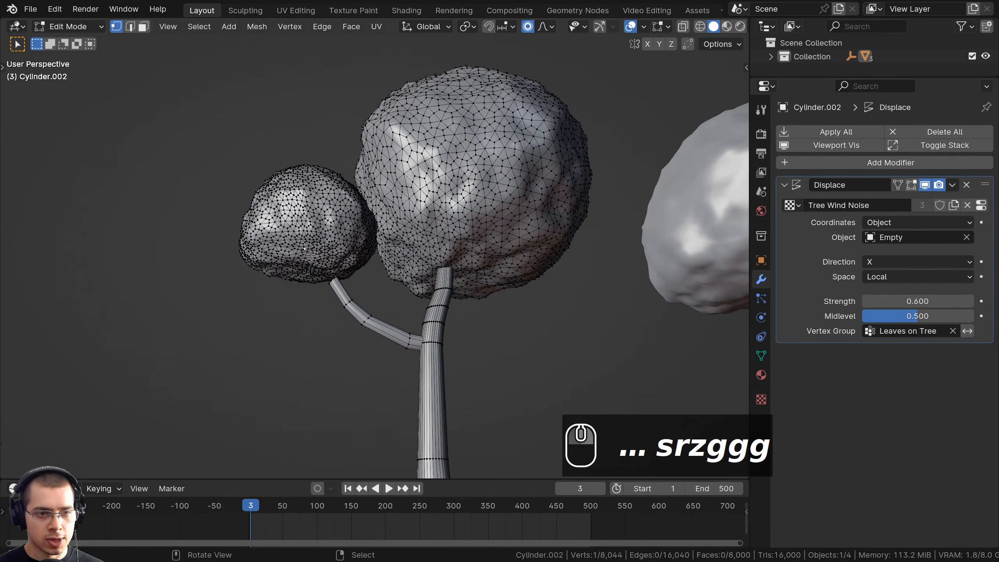
key(g)
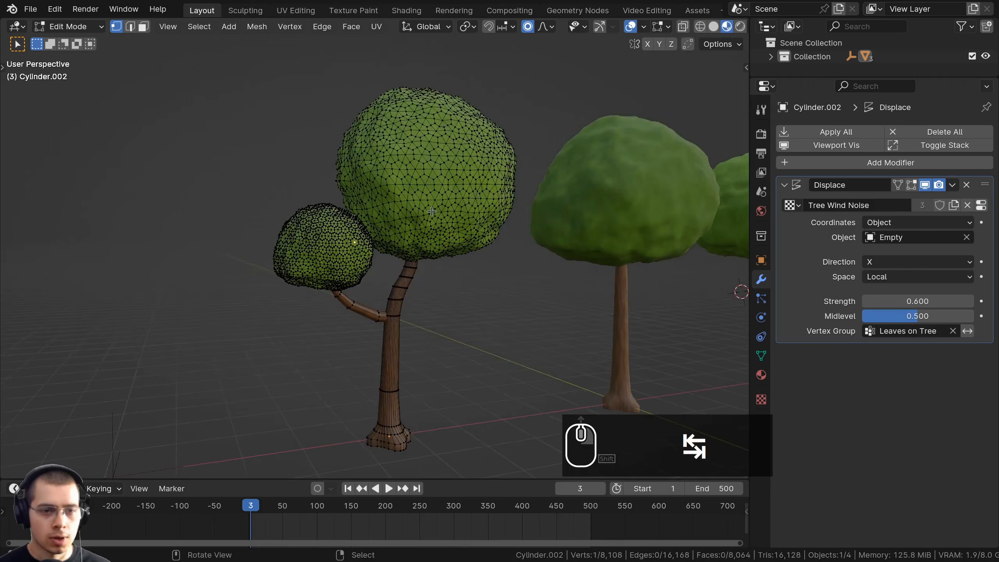
Step: Return to Object Mode, deselect everything, and save the file
key(a)
scroll(405, 213, up, 1)
shift+middle_drag(405, 213, 286, 237)
key(Tab)
scroll(384, 214, down, 3)
key(a)
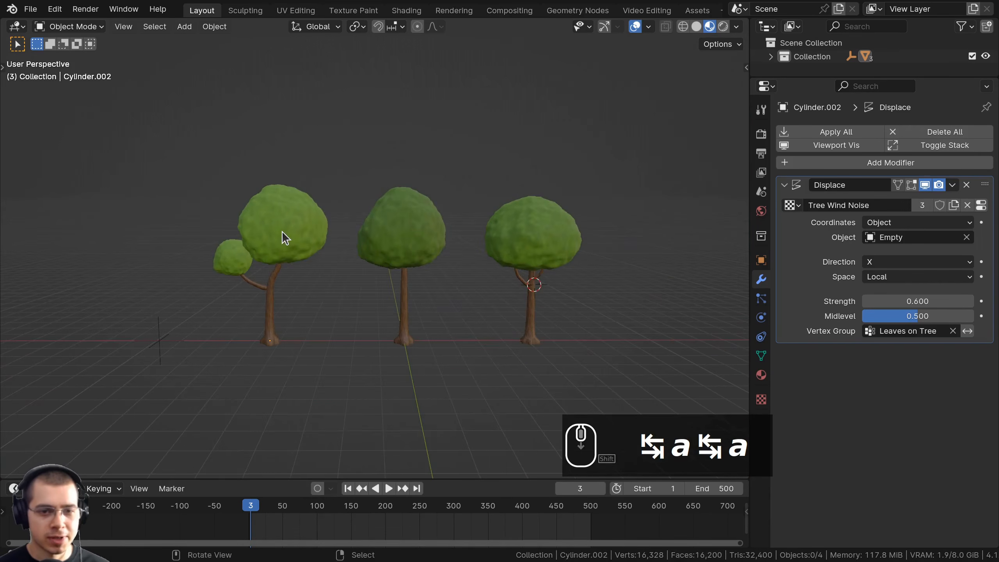
key(ctrl+s)
middle_drag(368, 232, 389, 228)
scroll(435, 143, up, 2)
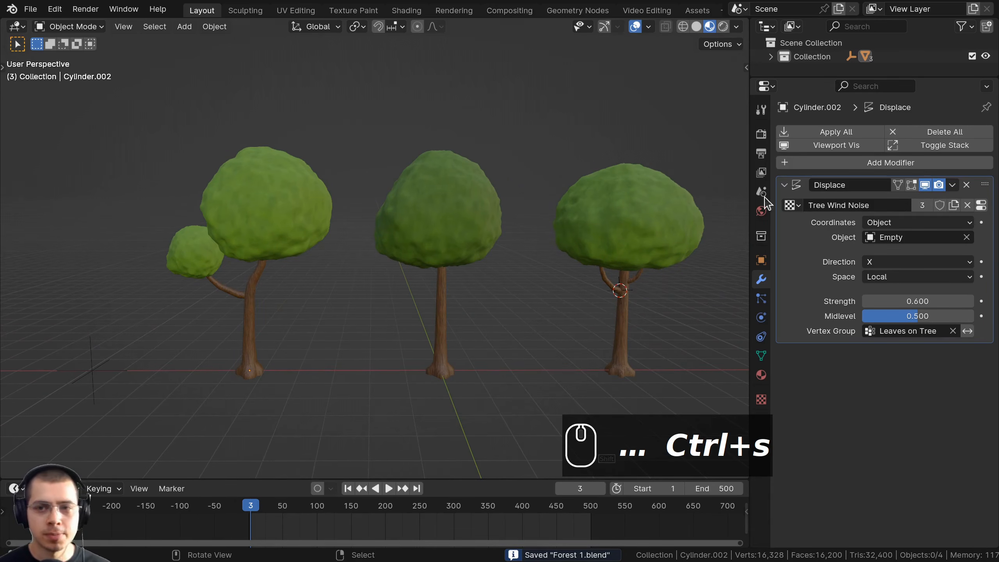
Step: Enlarge the Outliner and add a new collection named Trees
drag(812, 78, 824, 198)
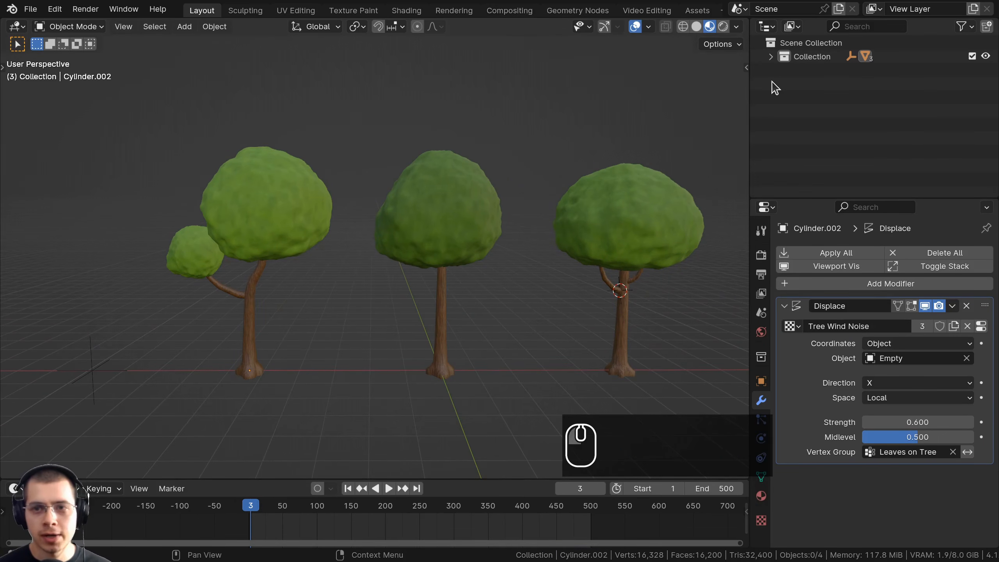
right_click(796, 94)
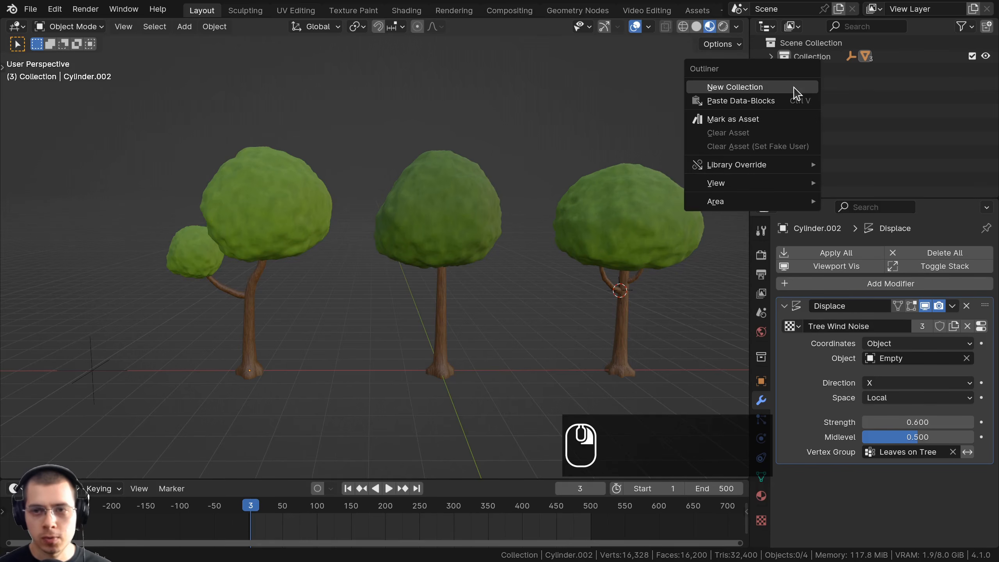
click(757, 87)
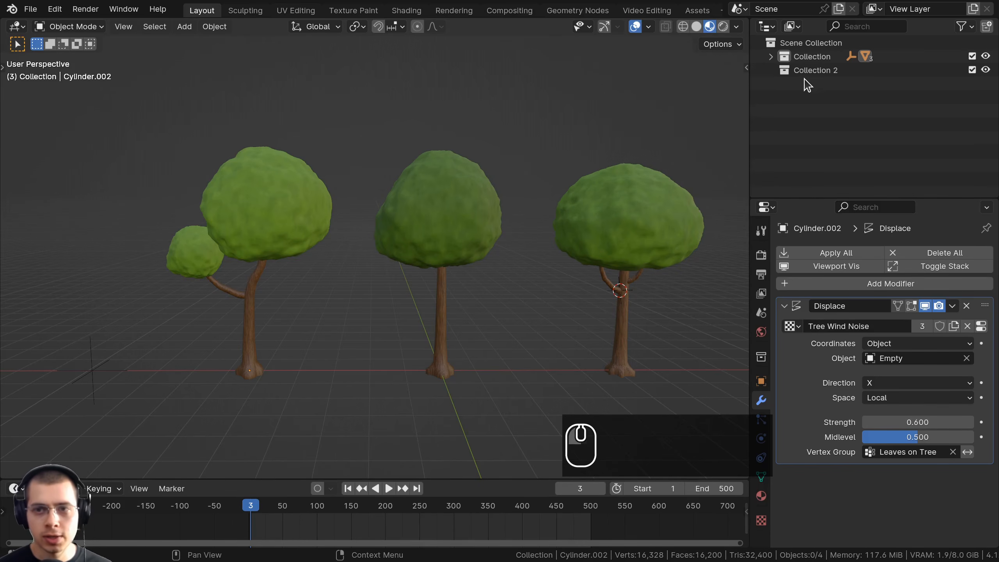
double_click(817, 73)
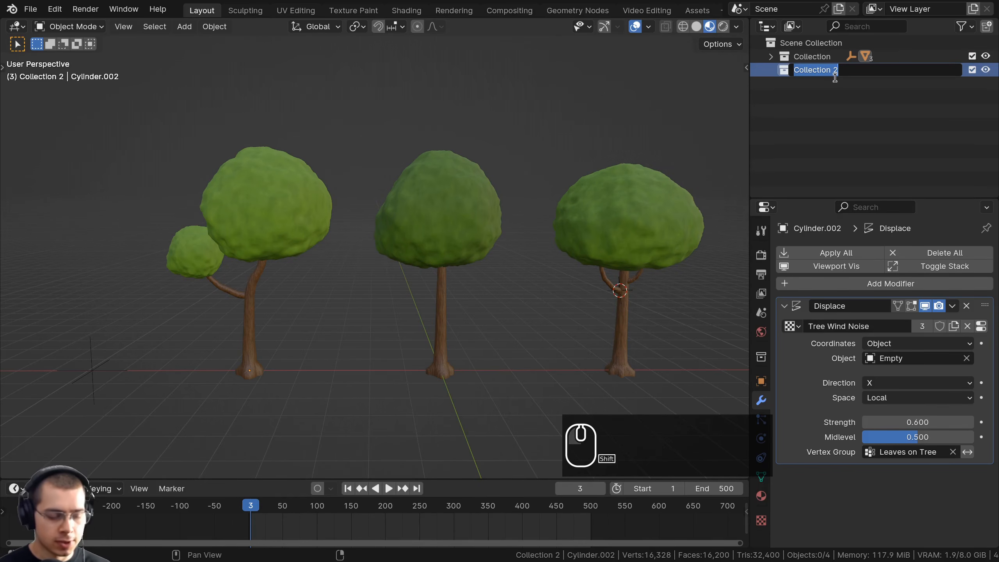
text(Trees)
key(Return)
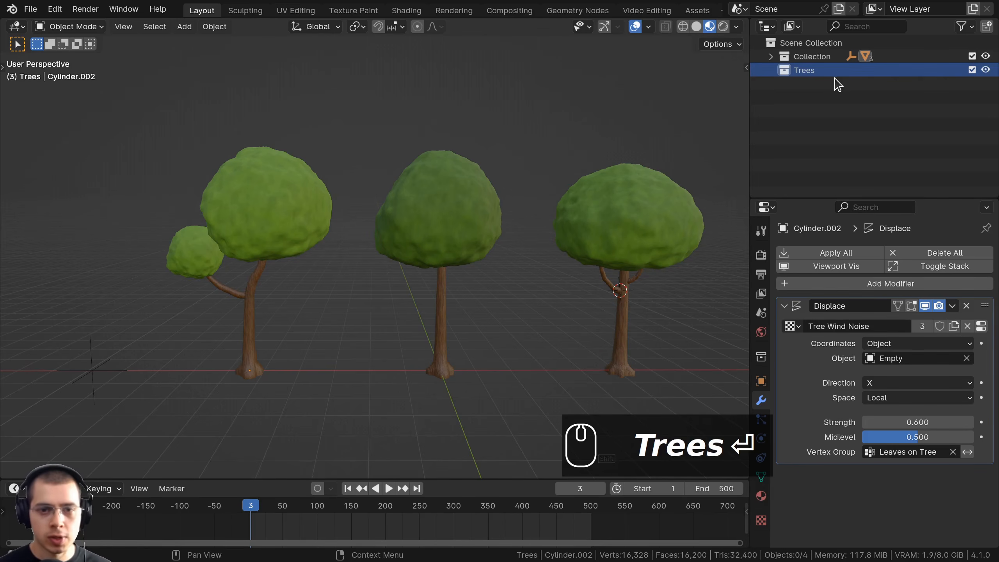
Step: Move all three tree objects into the Trees collection
click(633, 219)
shift+click(432, 219)
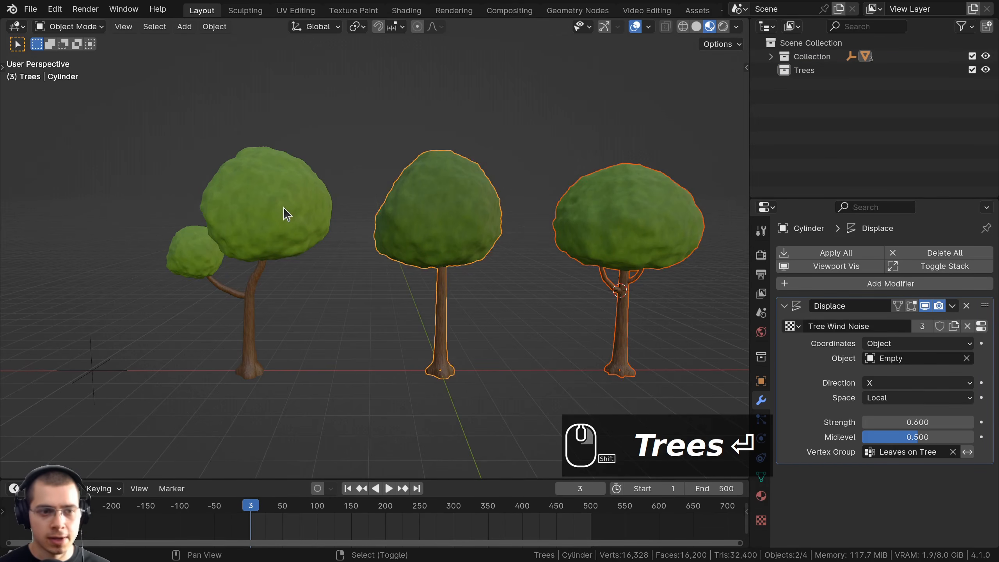
shift+click(301, 205)
key(m)
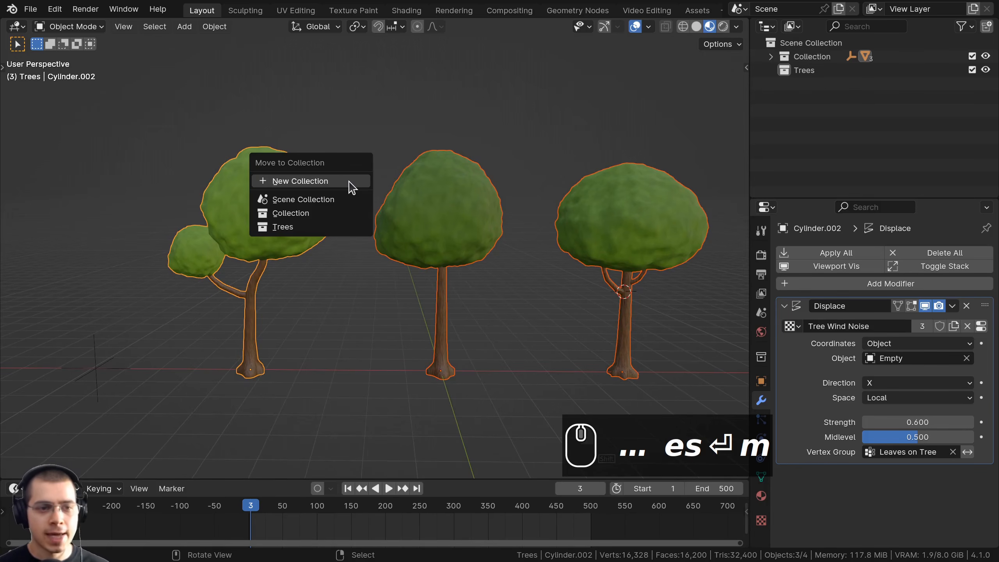
click(289, 228)
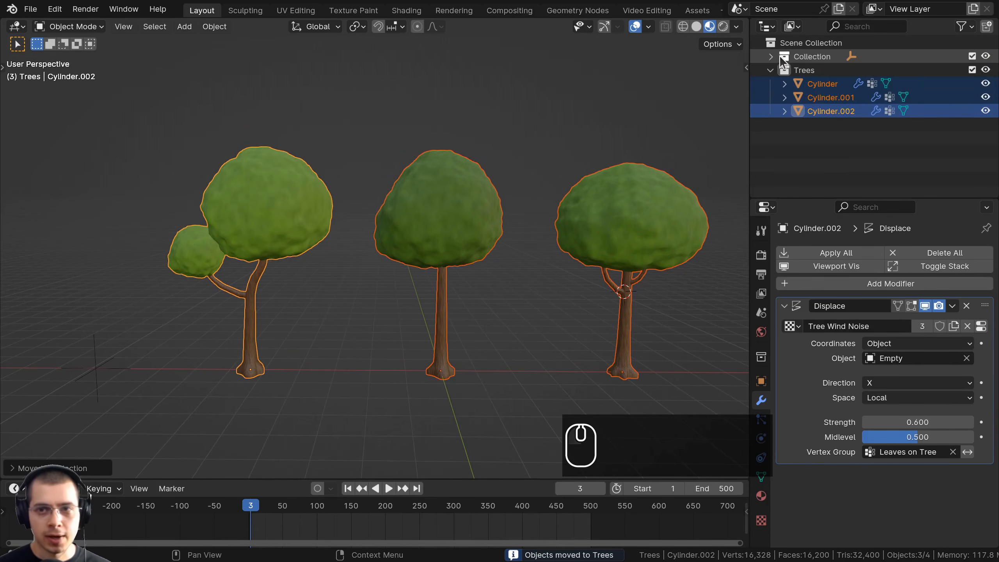
Step: Rename the original collection that holds the wind empty as Emptys
click(770, 56)
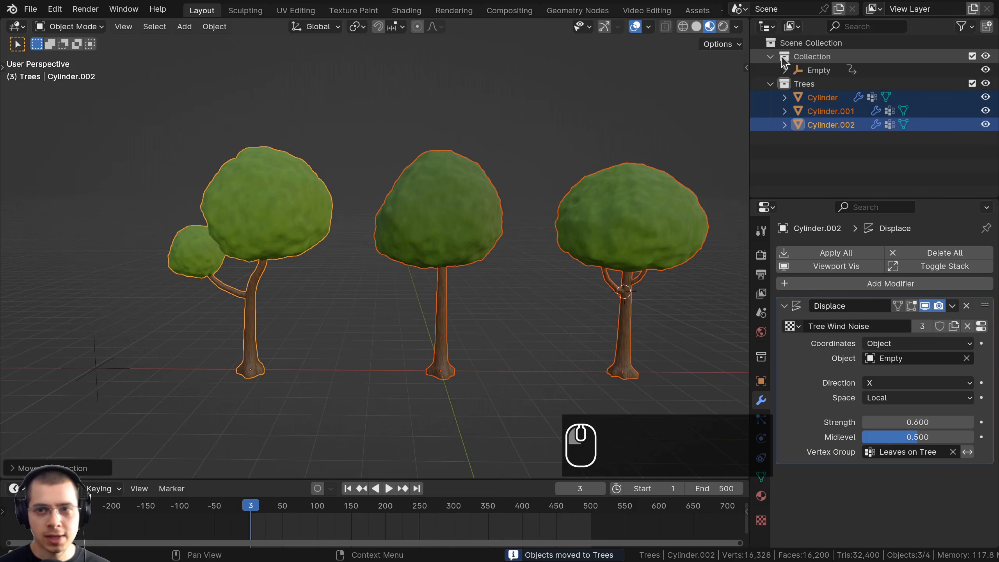
double_click(805, 57)
text(Em)
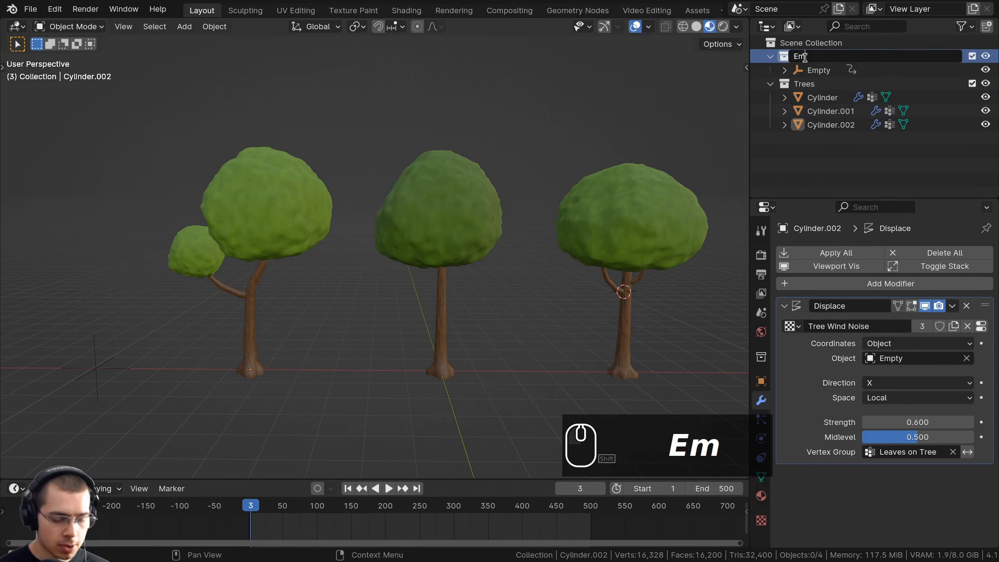
text(ptys)
key(Return)
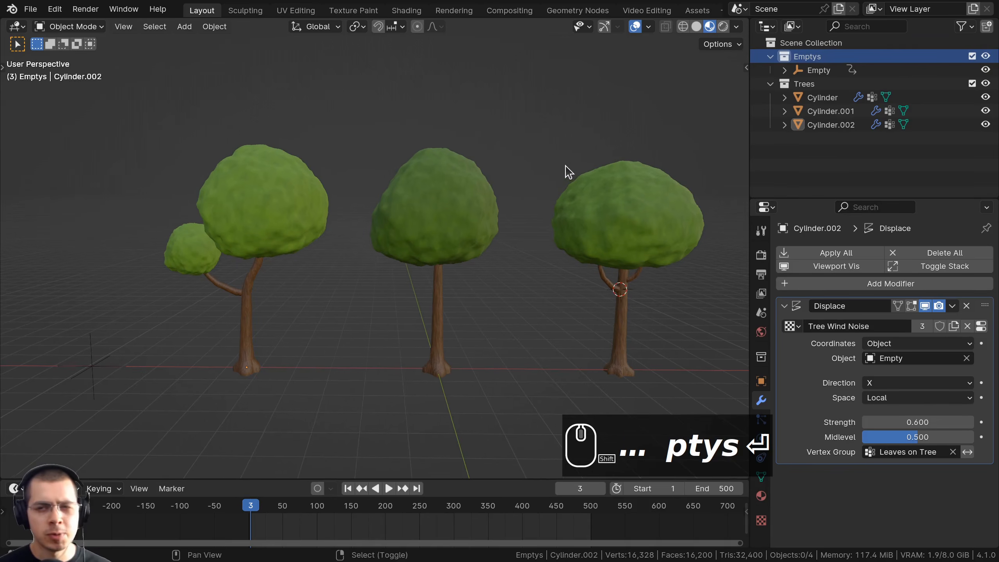
middle_drag(564, 170, 559, 173)
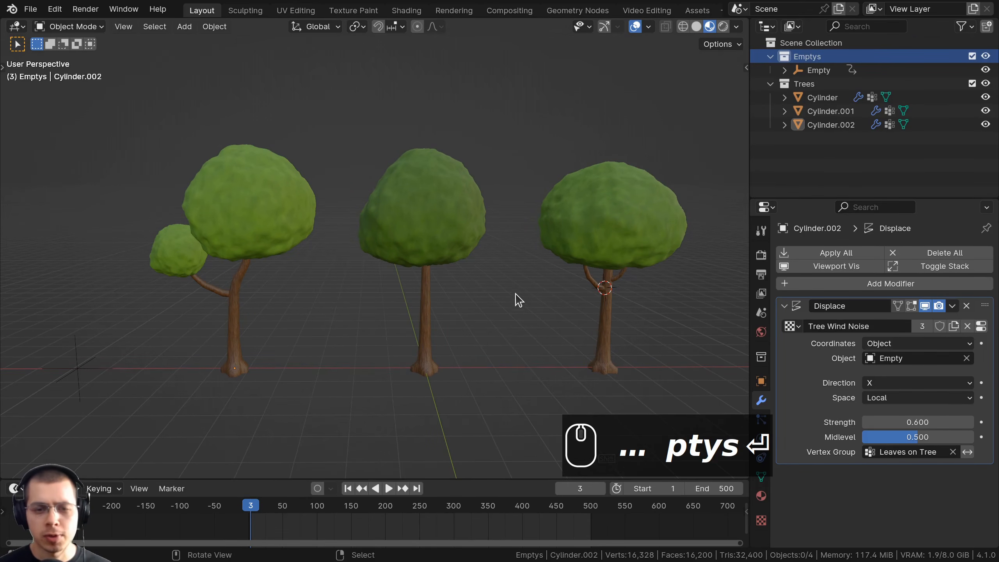
Step: Collapse the Emptys collection and rename the middle tree, Cylinder, as Tree 1
click(770, 56)
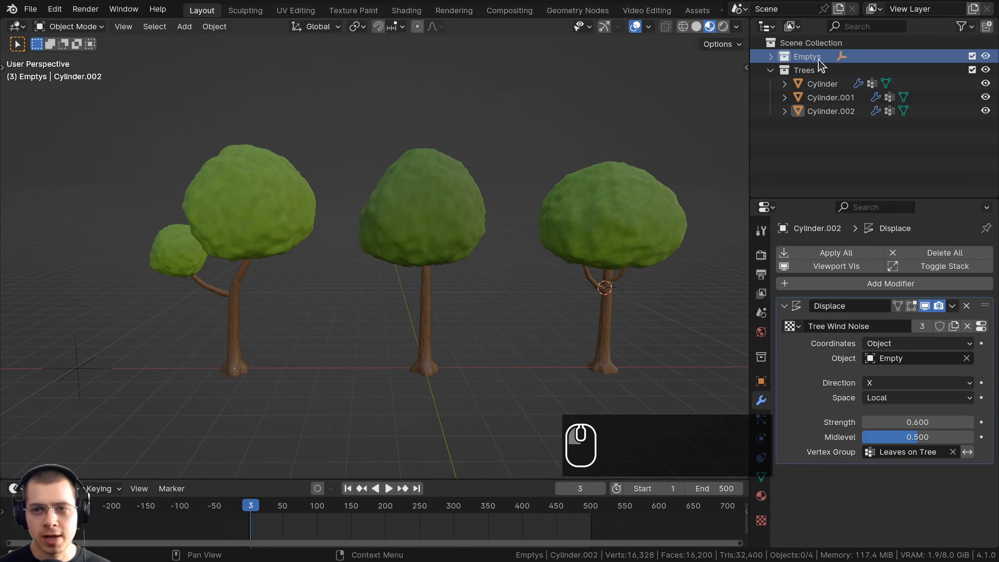
click(770, 70)
click(770, 70)
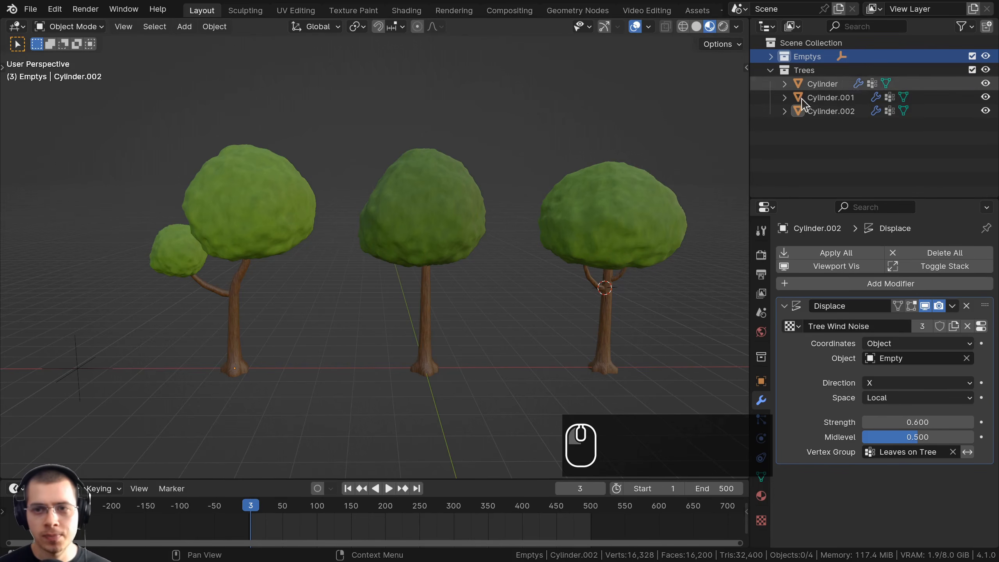
click(816, 84)
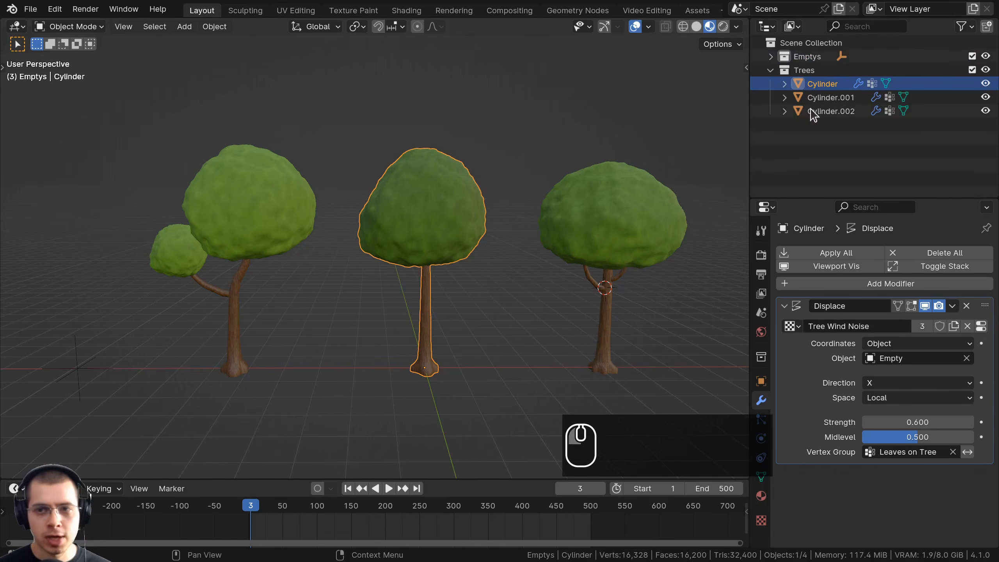
double_click(819, 84)
text(Tree )
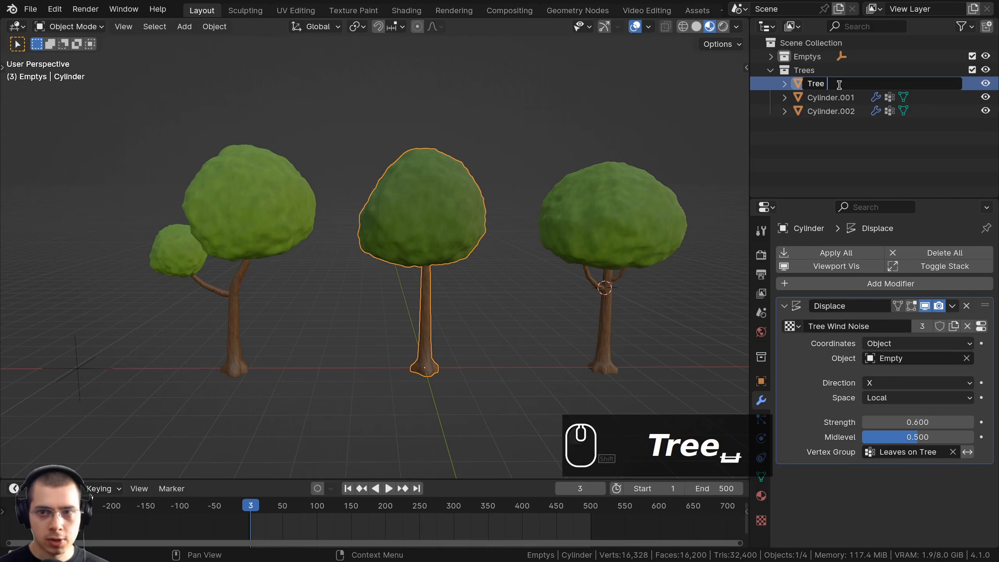
text(1)
key(Return)
Step: Rename Cylinder.001 as Tree 2 and Cylinder.002 as Tree 3
double_click(839, 84)
text(Tre)
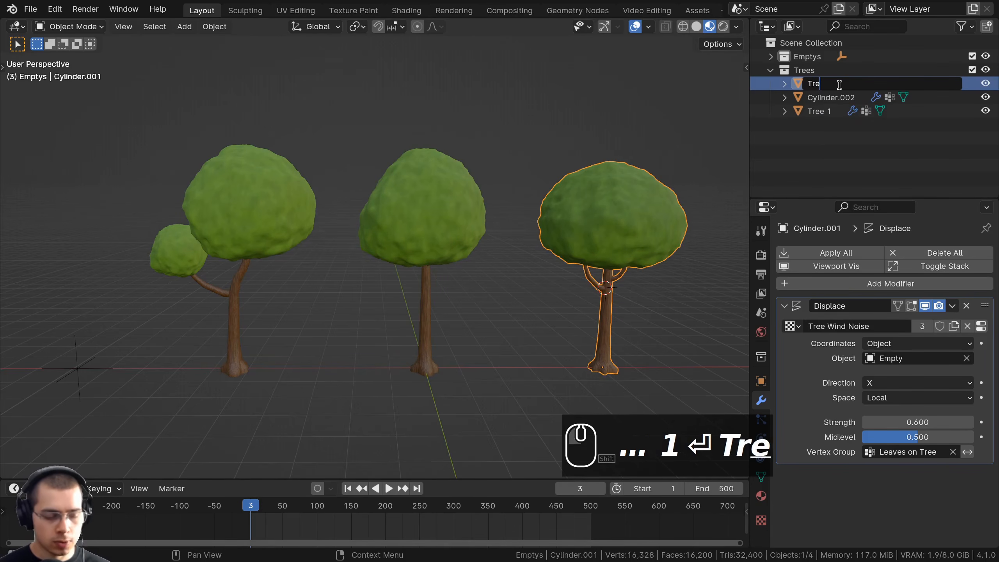
text(e 2)
key(Return)
double_click(840, 84)
text(Tr)
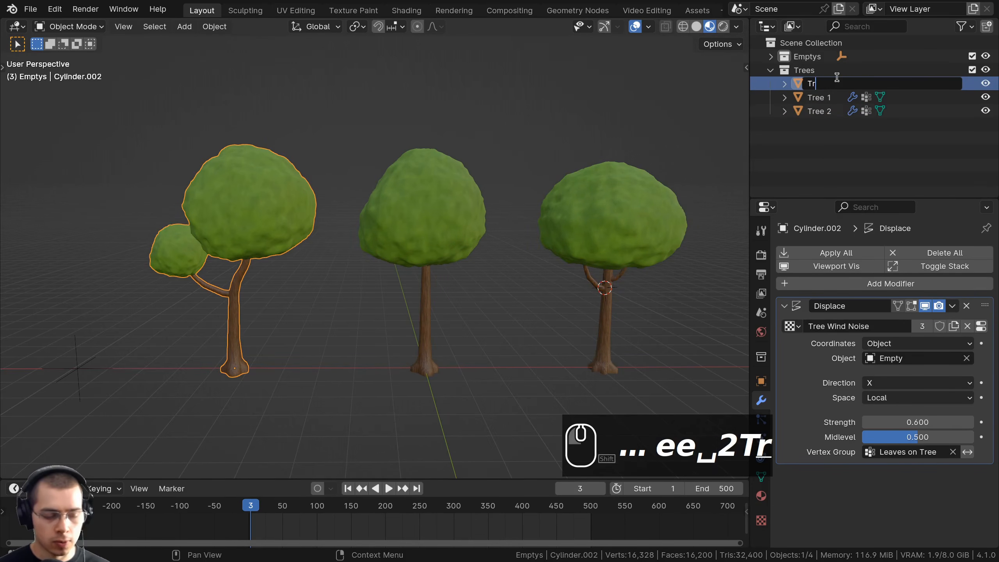
text(ee 3)
key(Return)
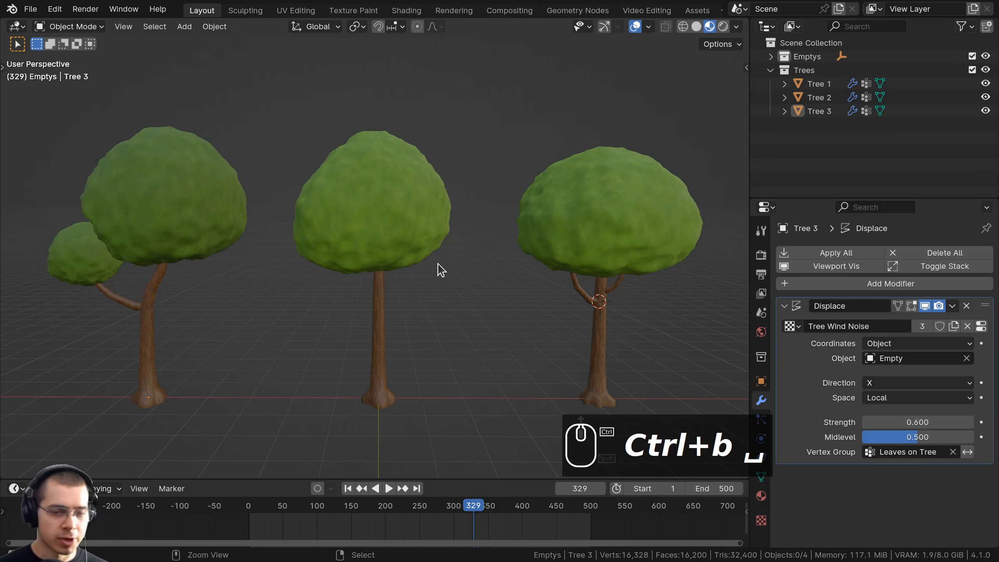
Step: Save the file with the renamed trees and collections
key(ctrl+s)
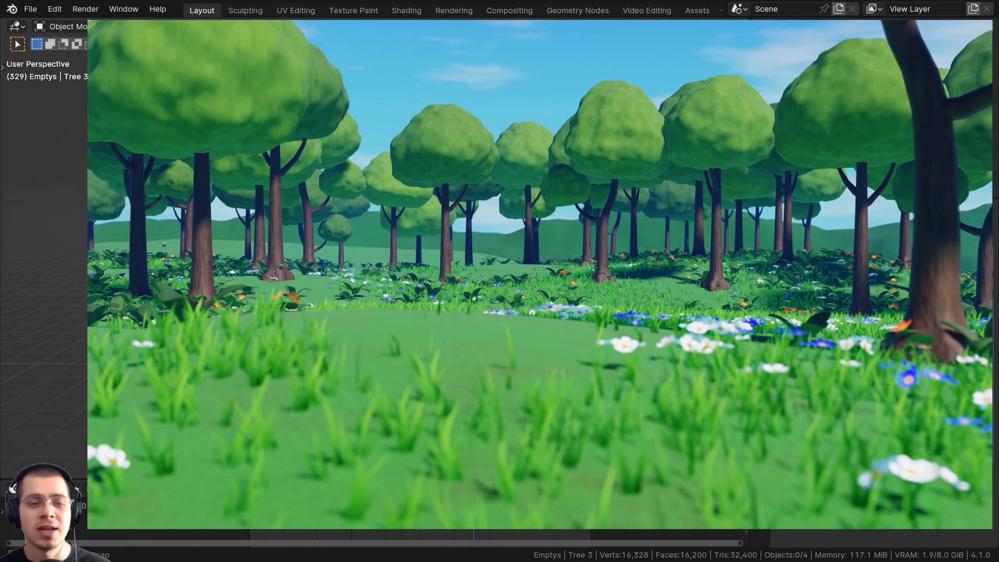
middle_drag(91, 267, 71, 263)
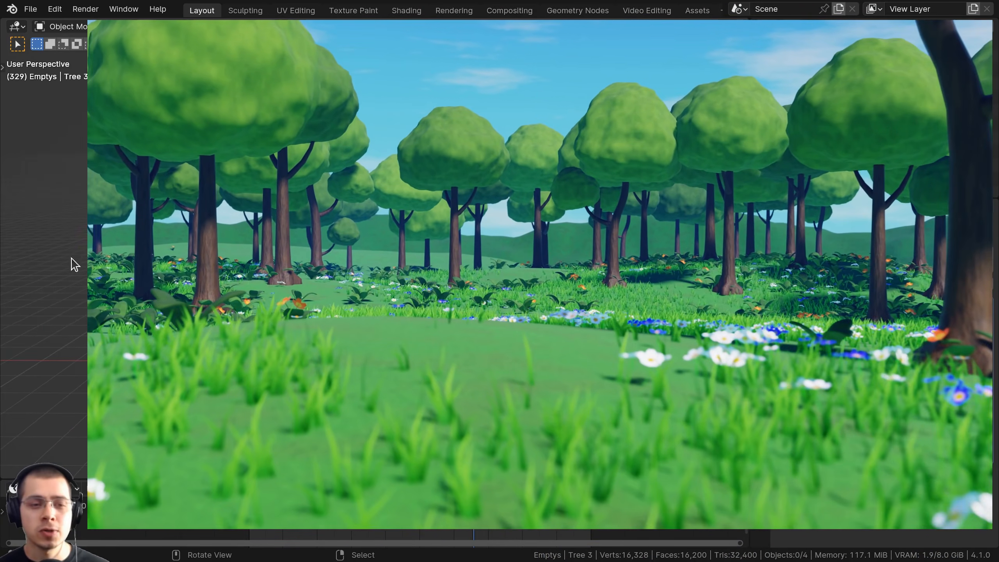